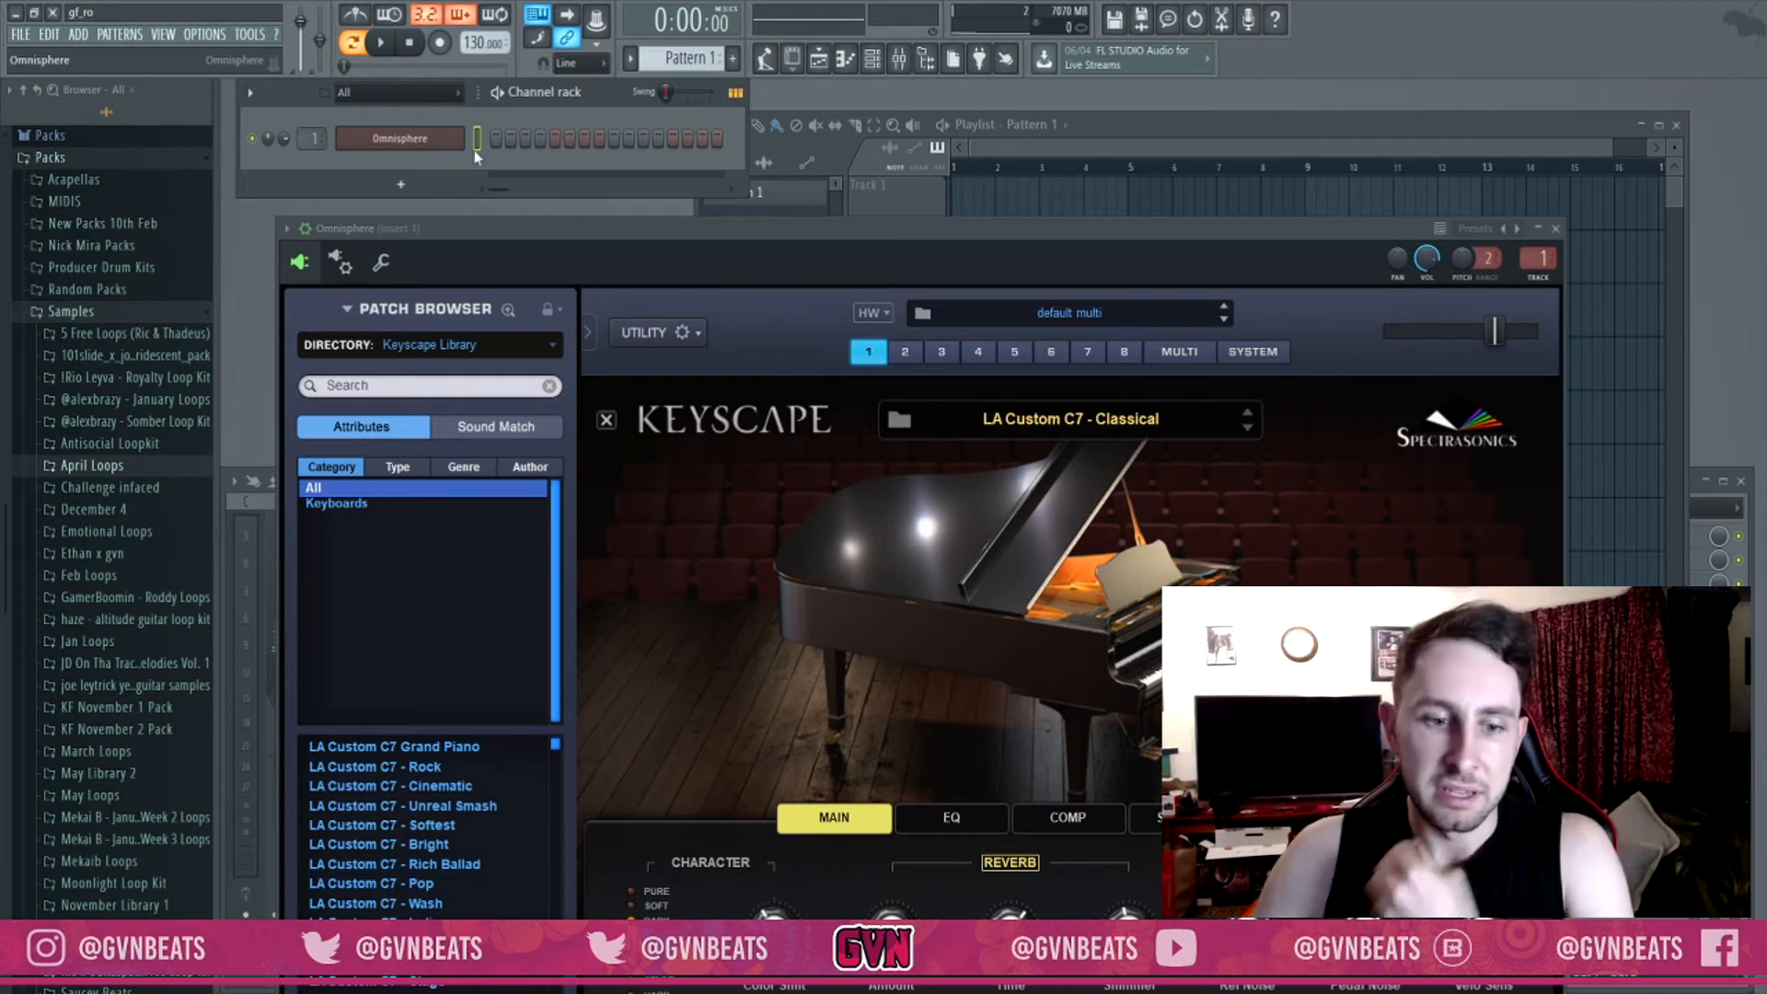
Open the piano roll for the Omnisphere channel with several bars in view.
click(844, 59)
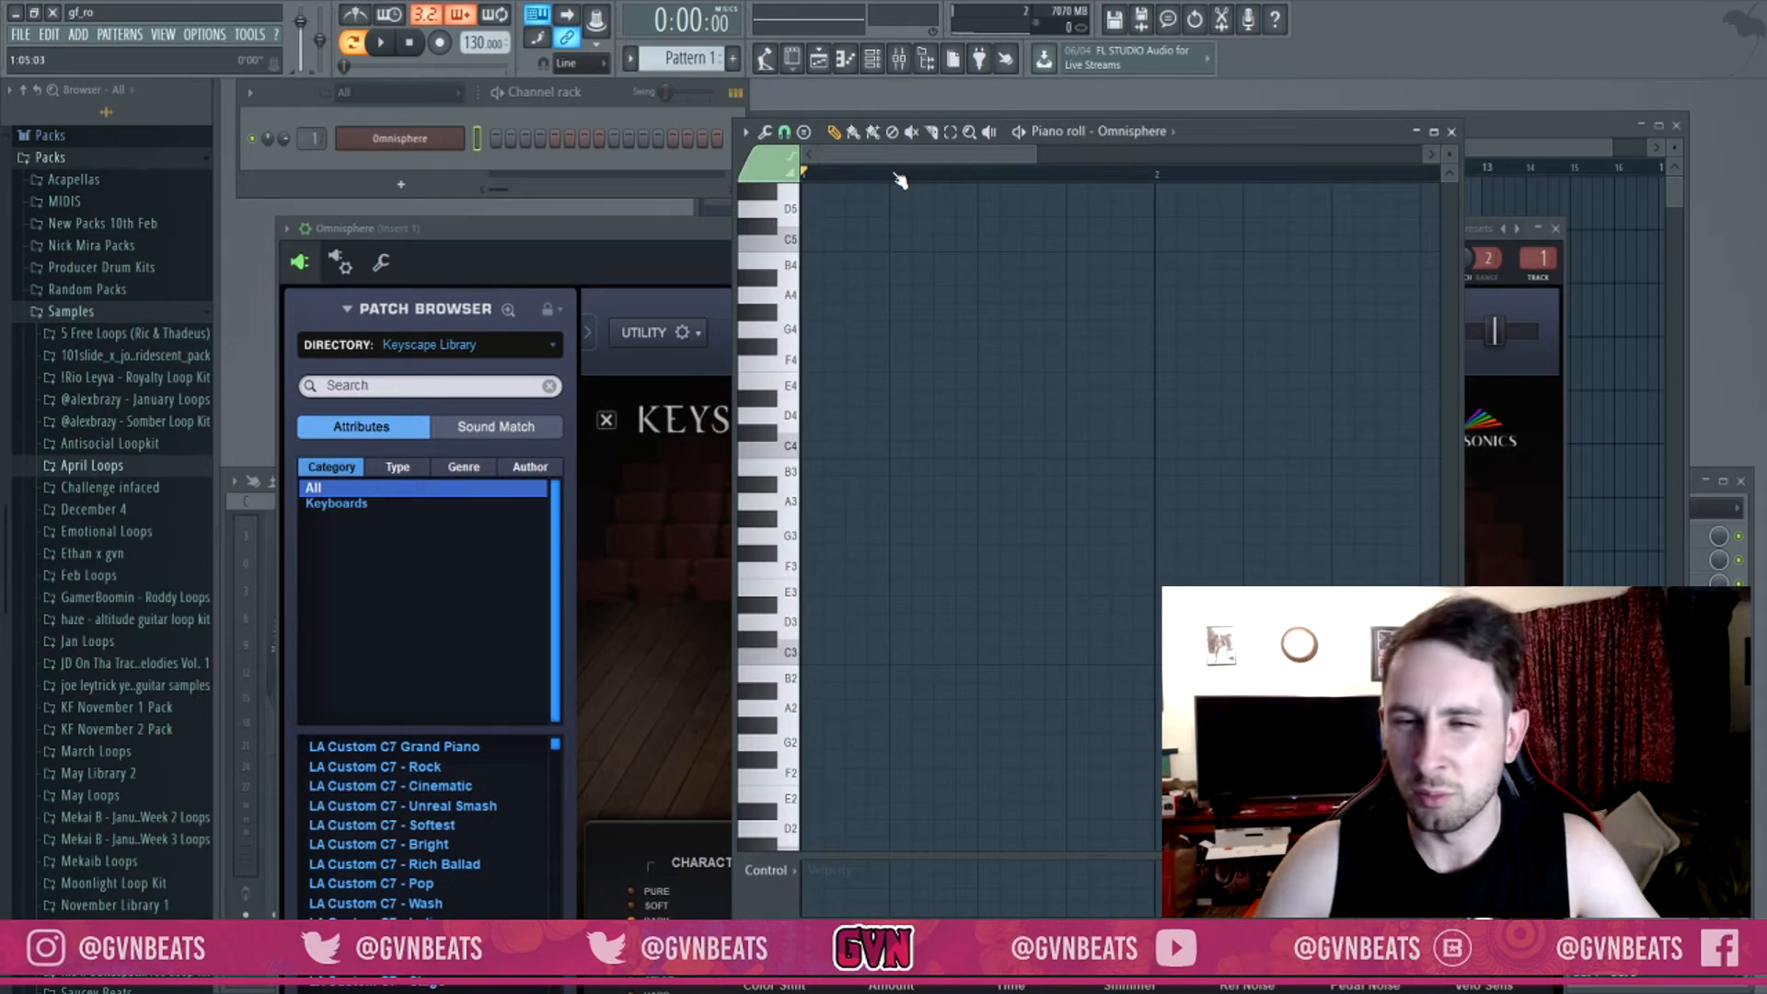
scroll(897, 177, down, 3)
scroll(907, 188, down, 2)
scroll(911, 221, down, 3)
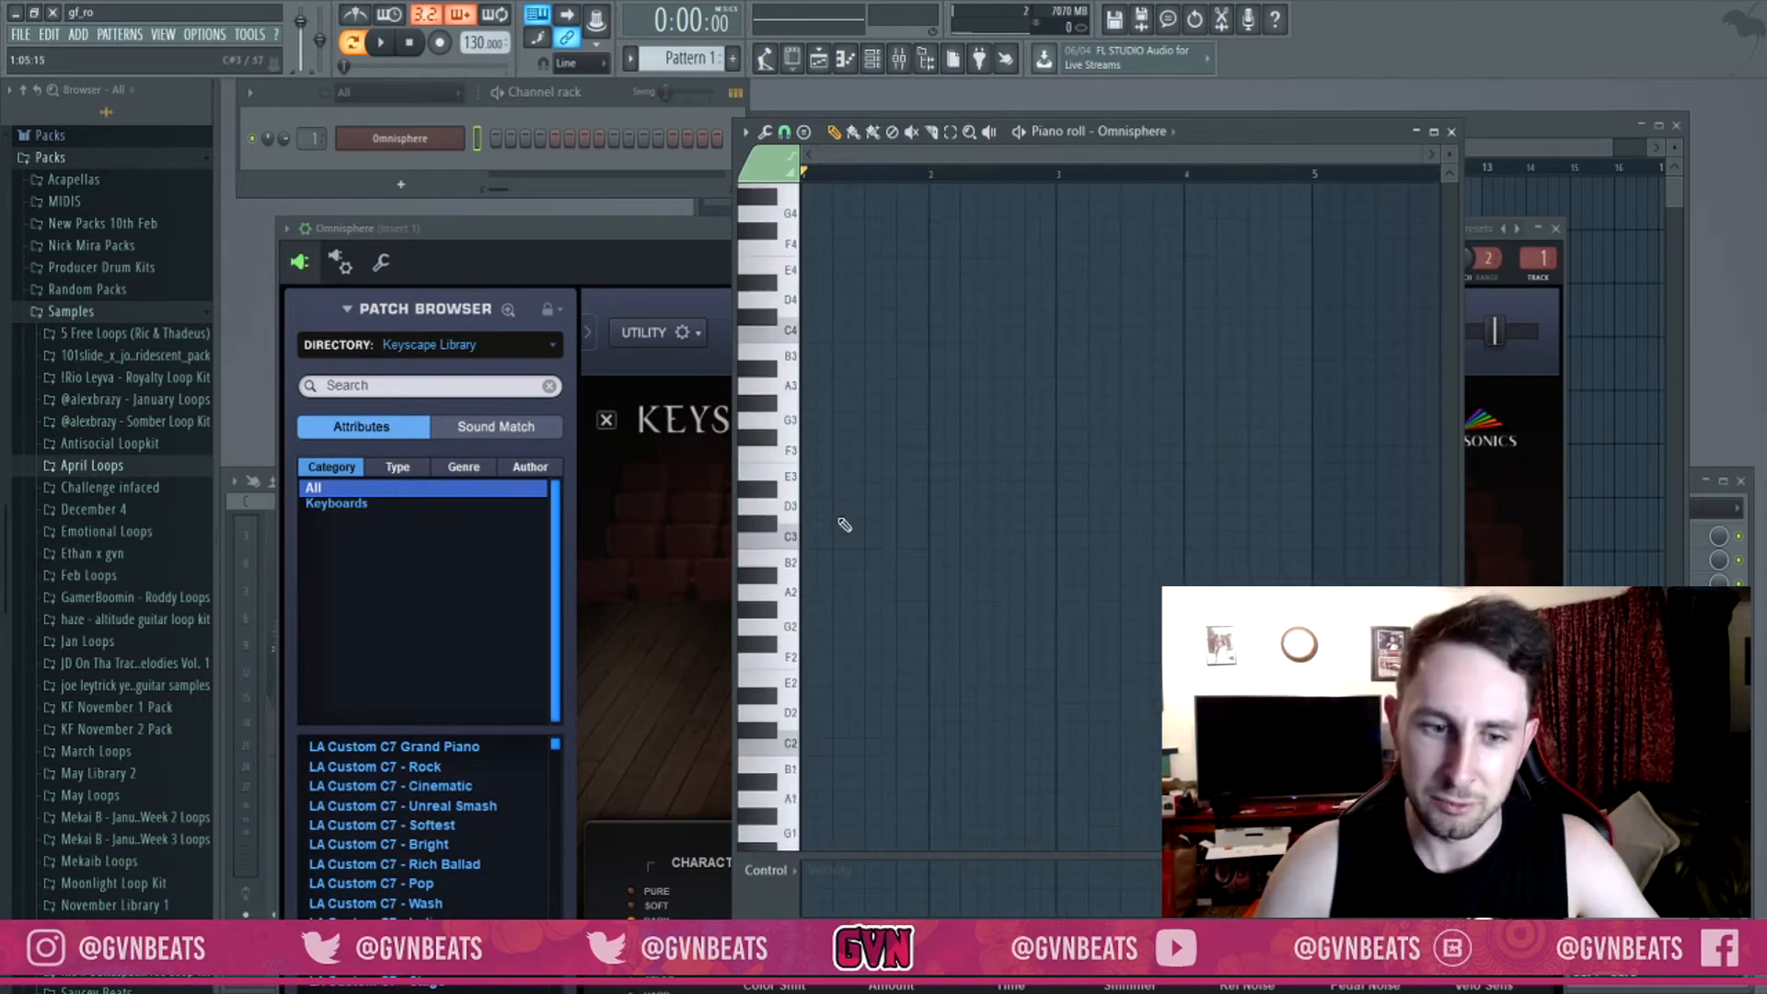
Load the LA Custom C7 - Ballad patch in Omnisphere and close the plugin window.
drag(594, 226, 679, 125)
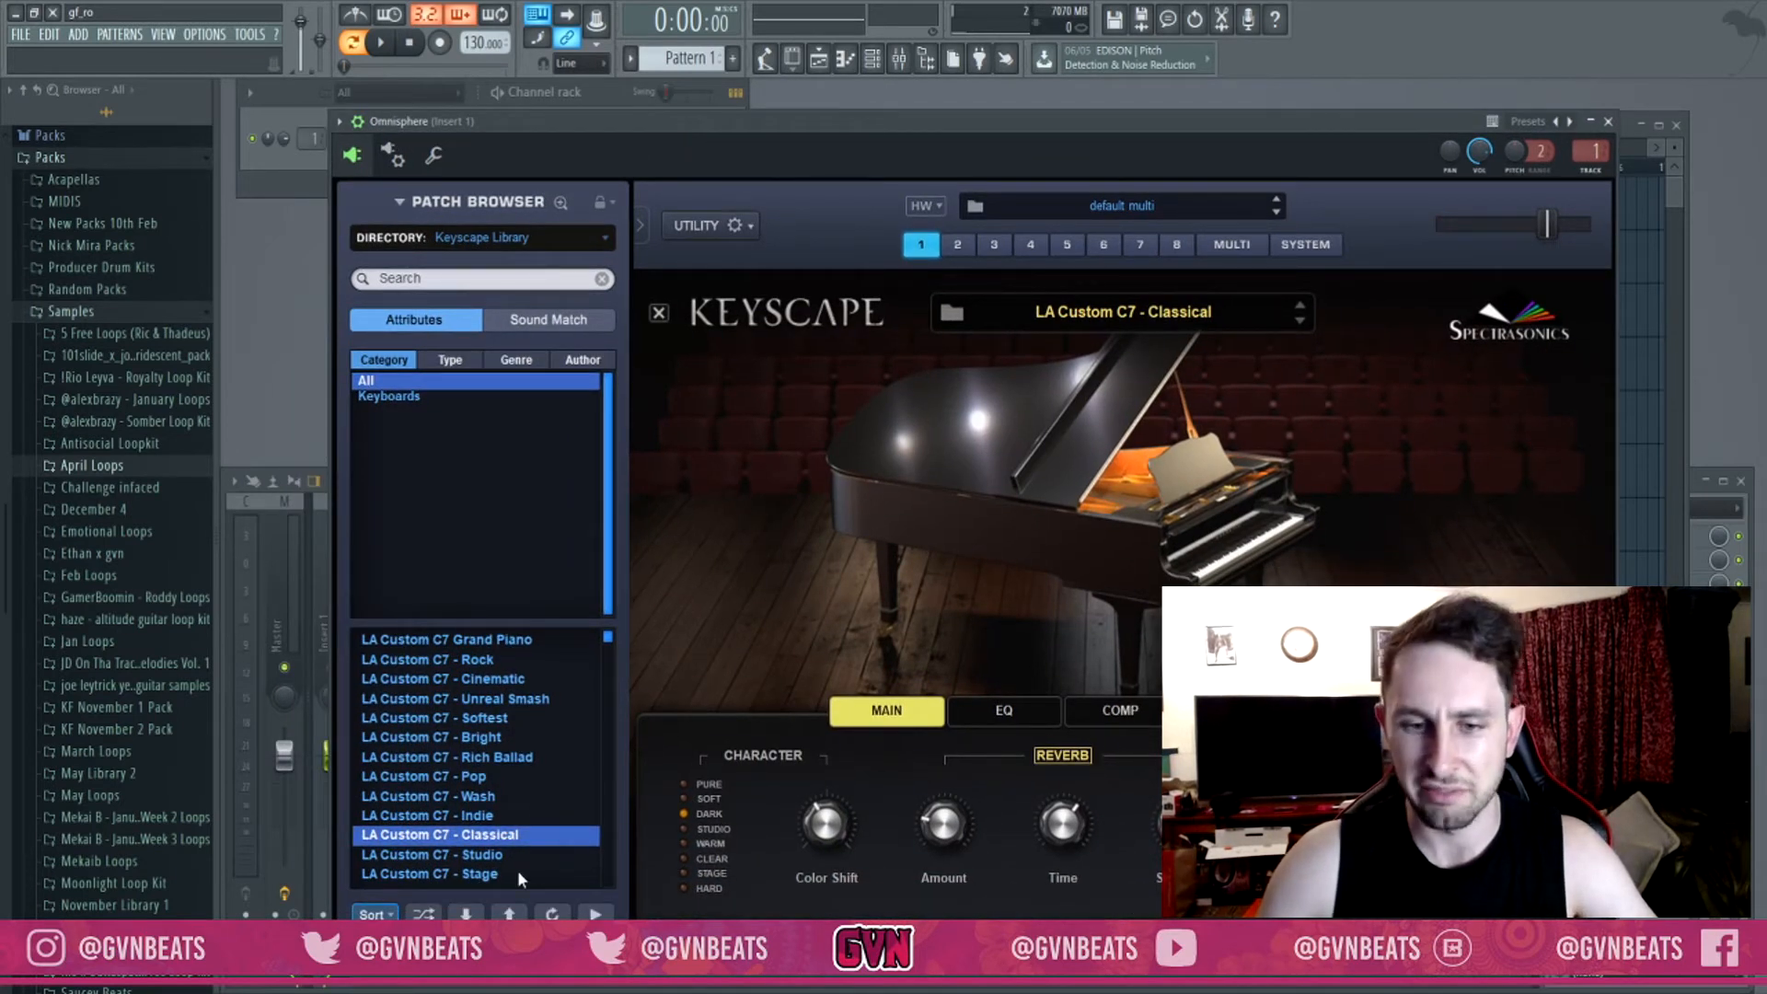
scroll(519, 871, down, 2)
click(492, 834)
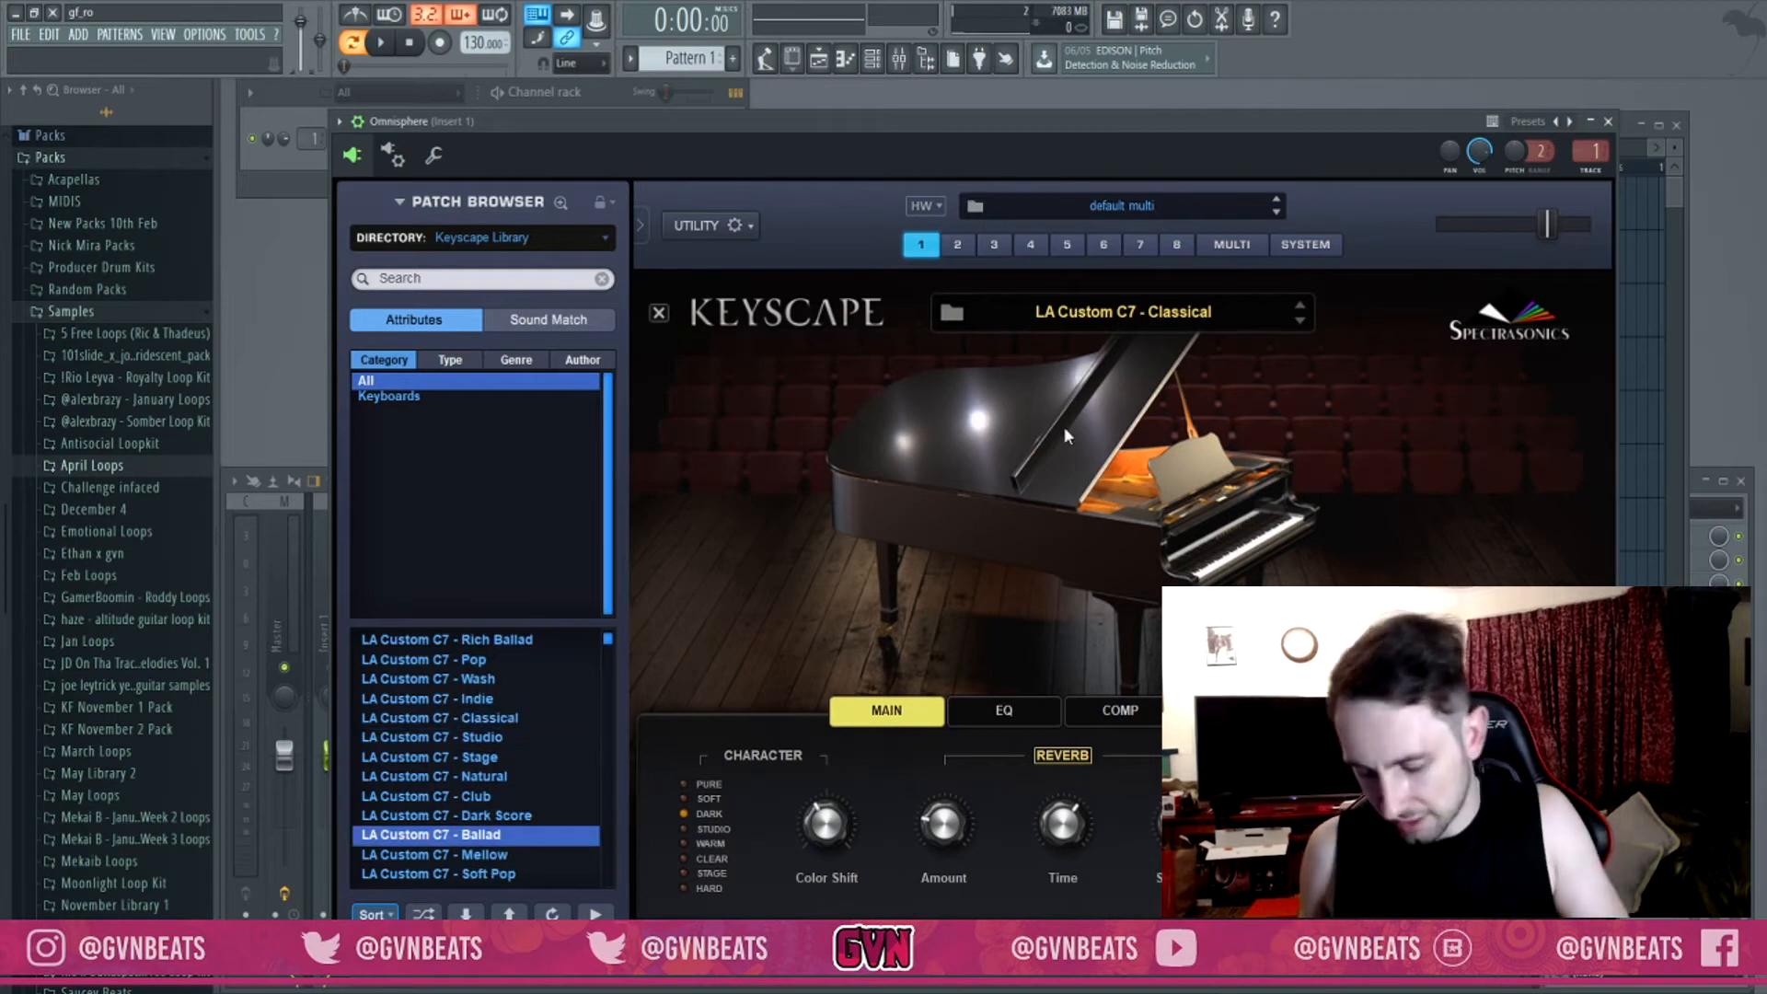
click(1608, 123)
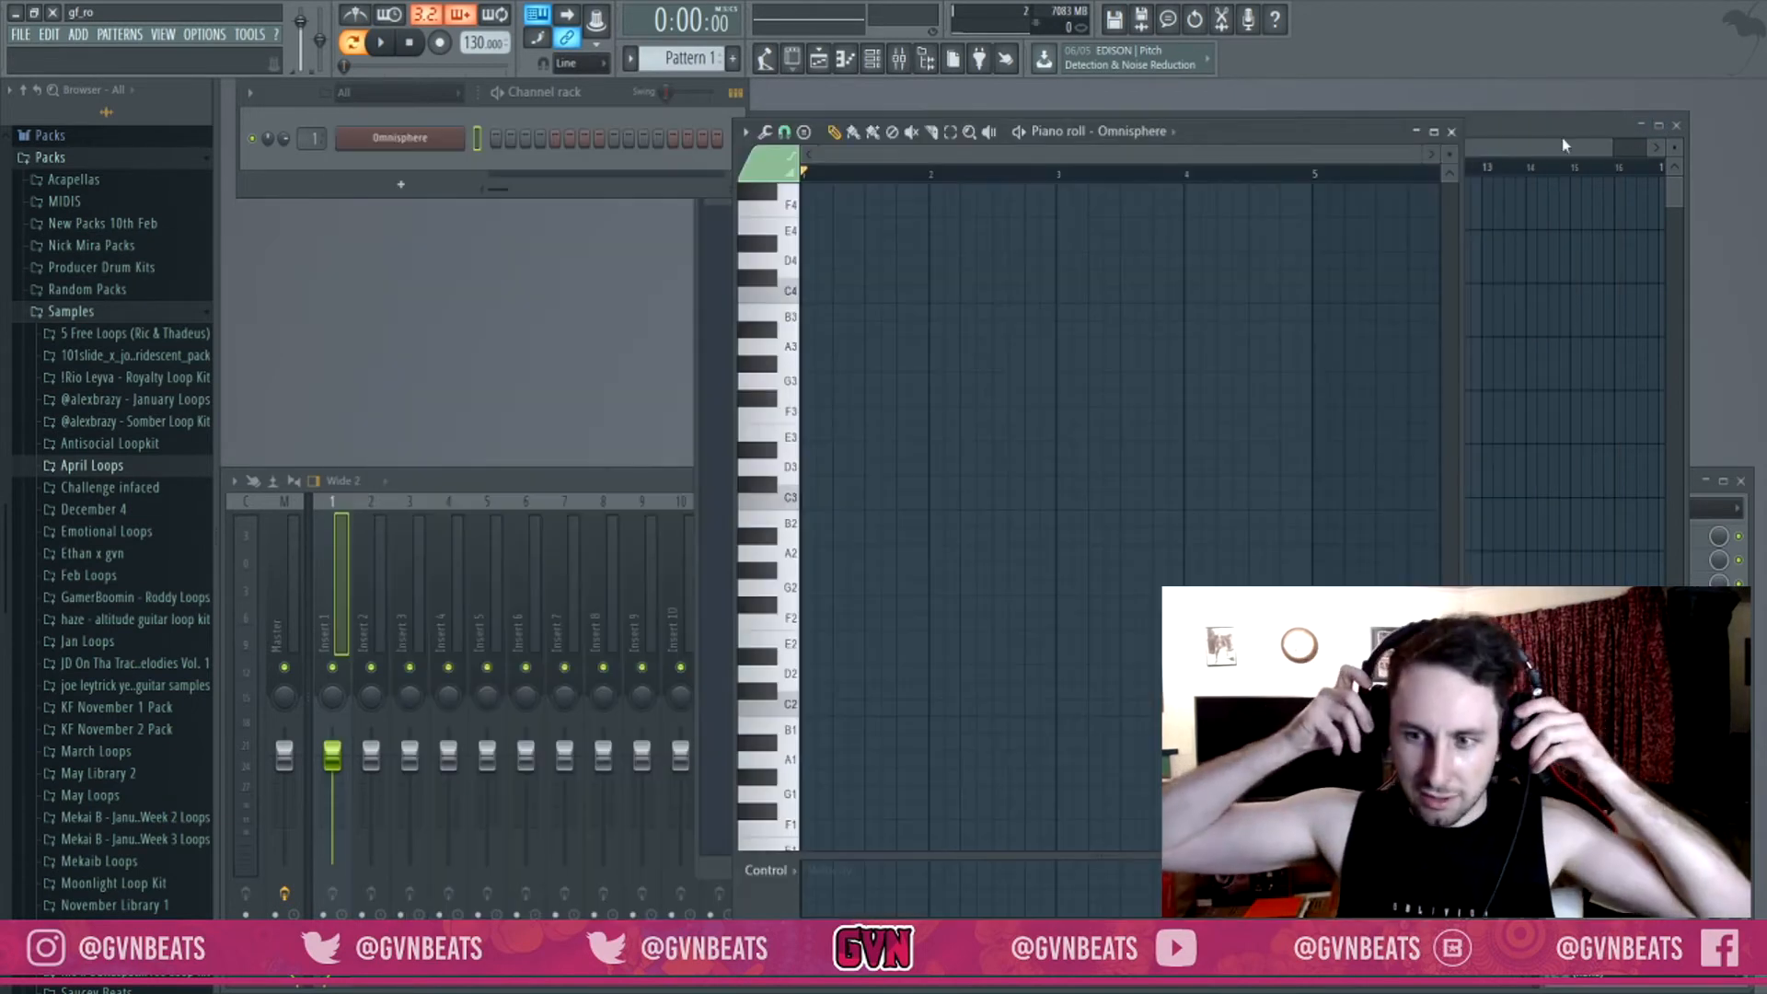
Write a one-bar A3 bass note with a short E4 and a longer F4 above it, and play the pattern.
scroll(856, 566, down, 2)
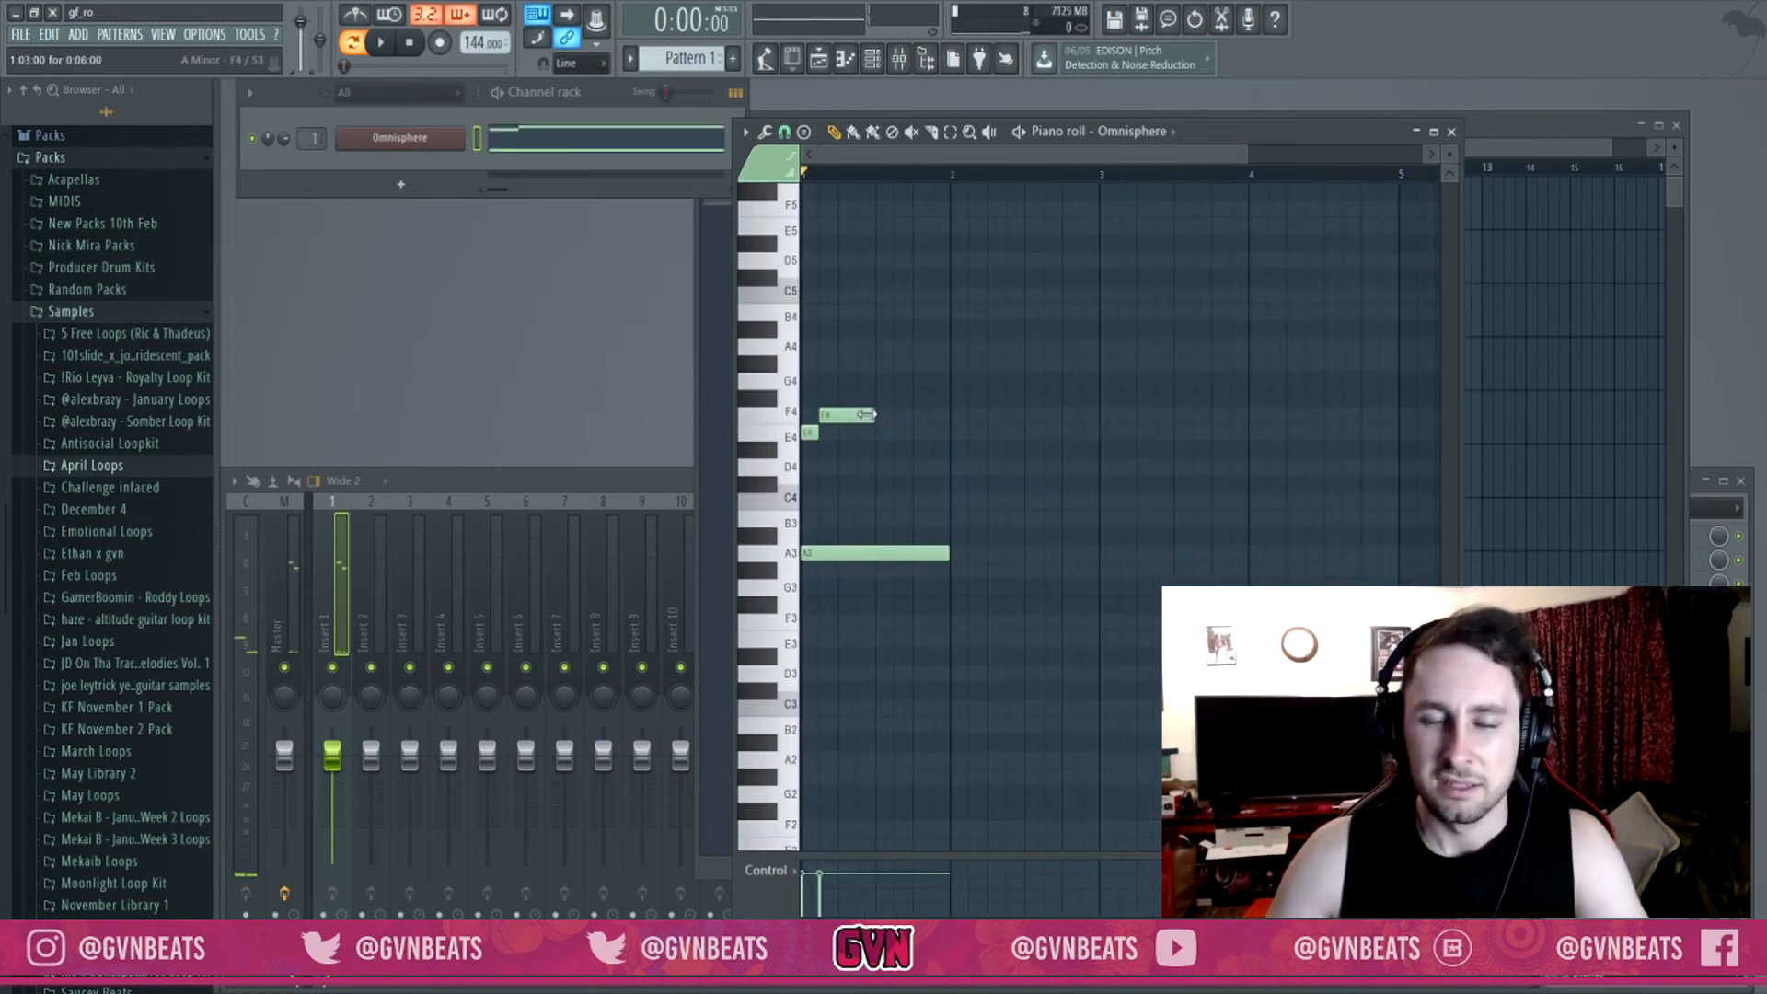
mouse_move(858, 544)
mouse_down()
mouse_move(858, 575)
mouse_move(858, 527)
mouse_move(851, 618)
mouse_move(844, 549)
mouse_up()
key(space)
key(space)
key(space)
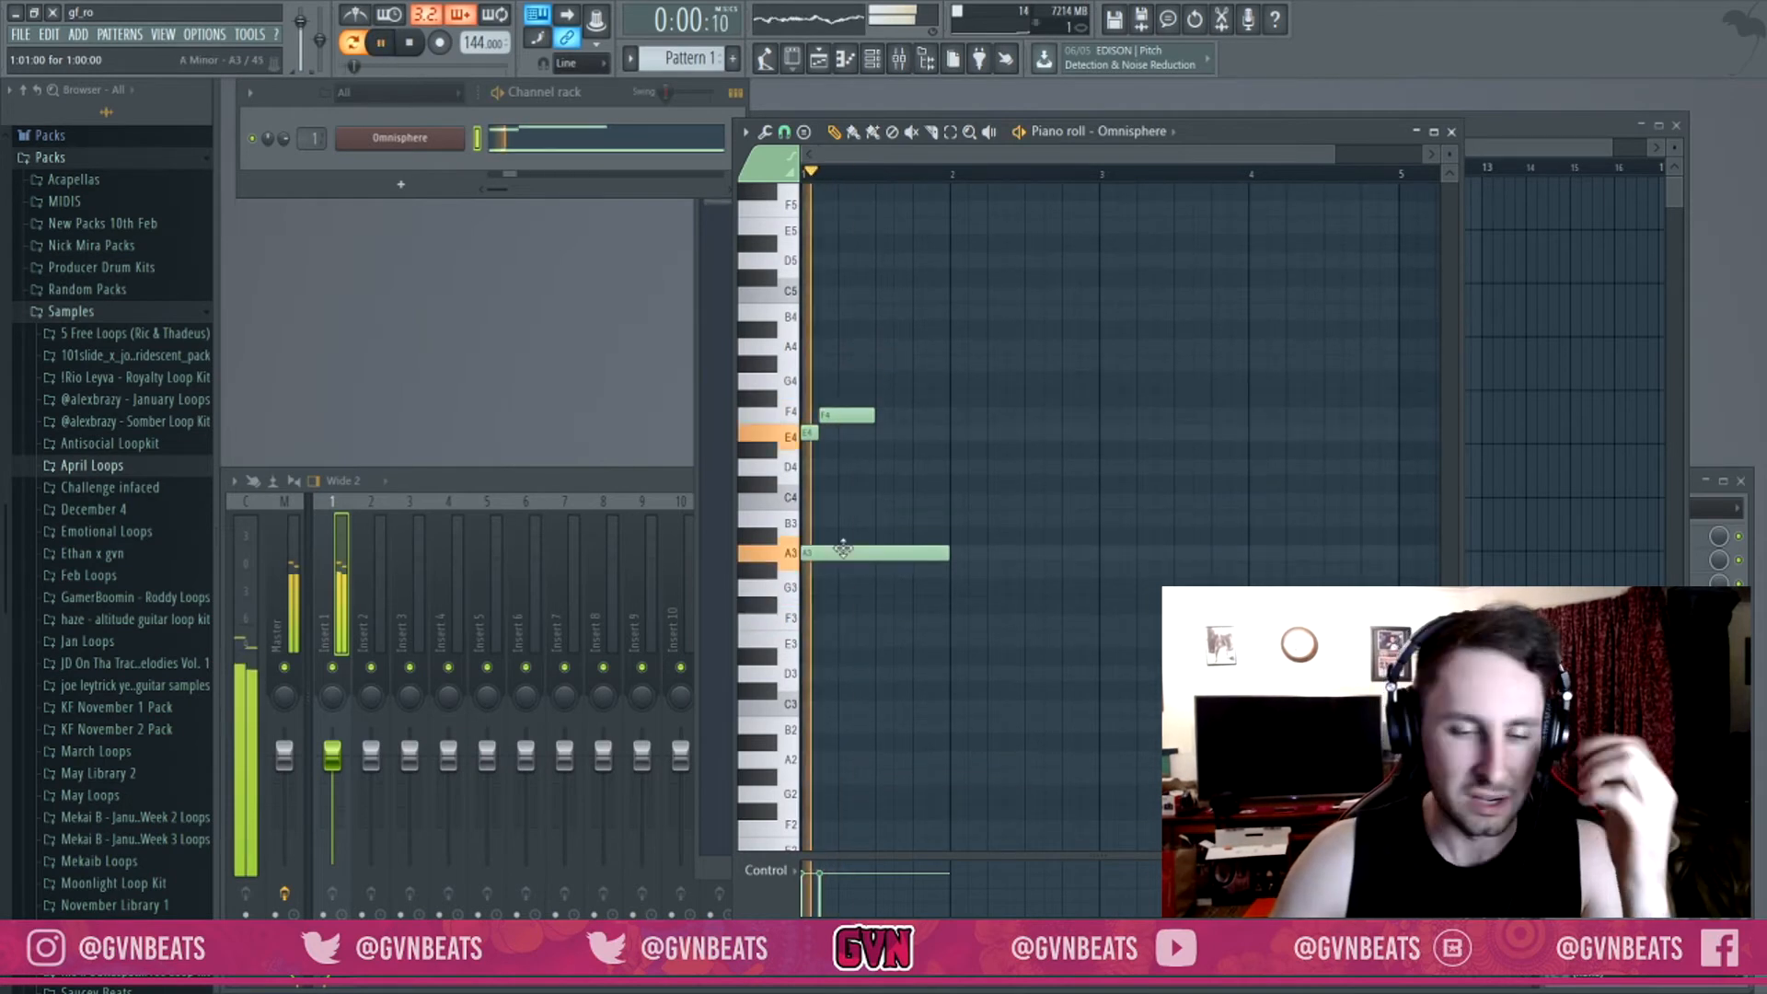
Transpose all the notes down three semitones and play the pattern.
key(space)
key(shift+Down)
key(shift+Down)
key(shift+Down)
key(space)
key(space)
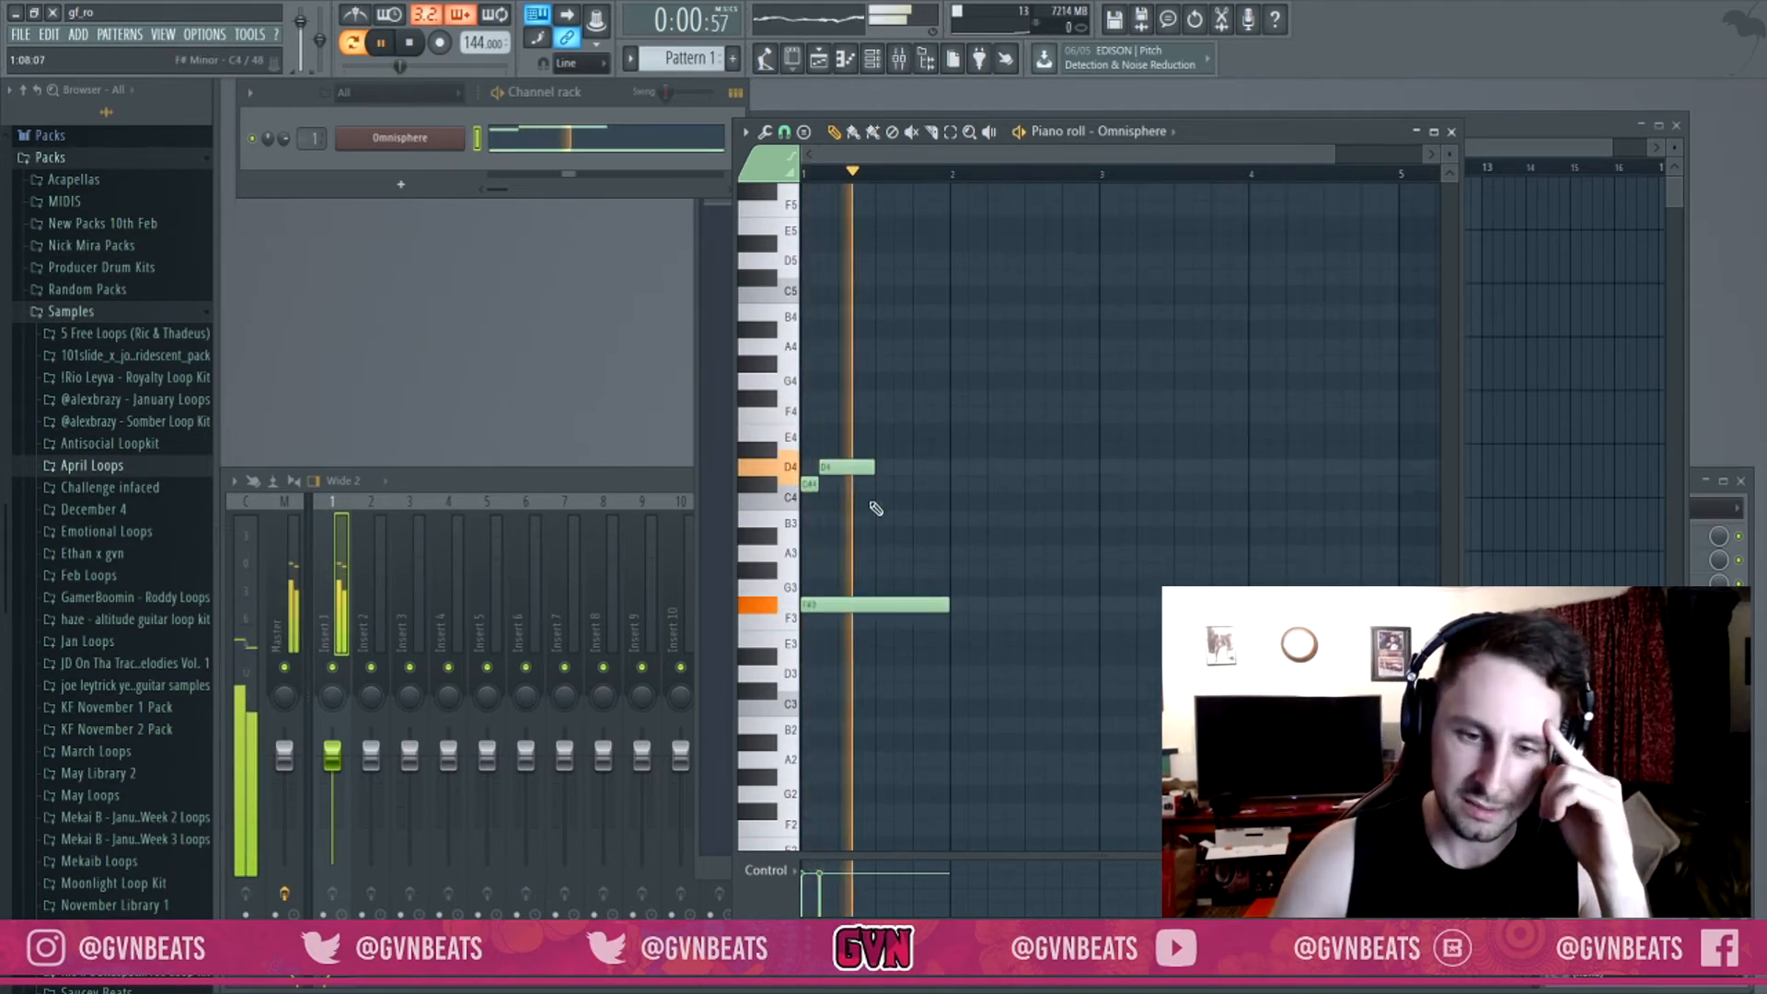
Try an A3 harmony note above the F#3 bass note at the start of the bar.
scroll(827, 522, up, 1)
click(817, 552)
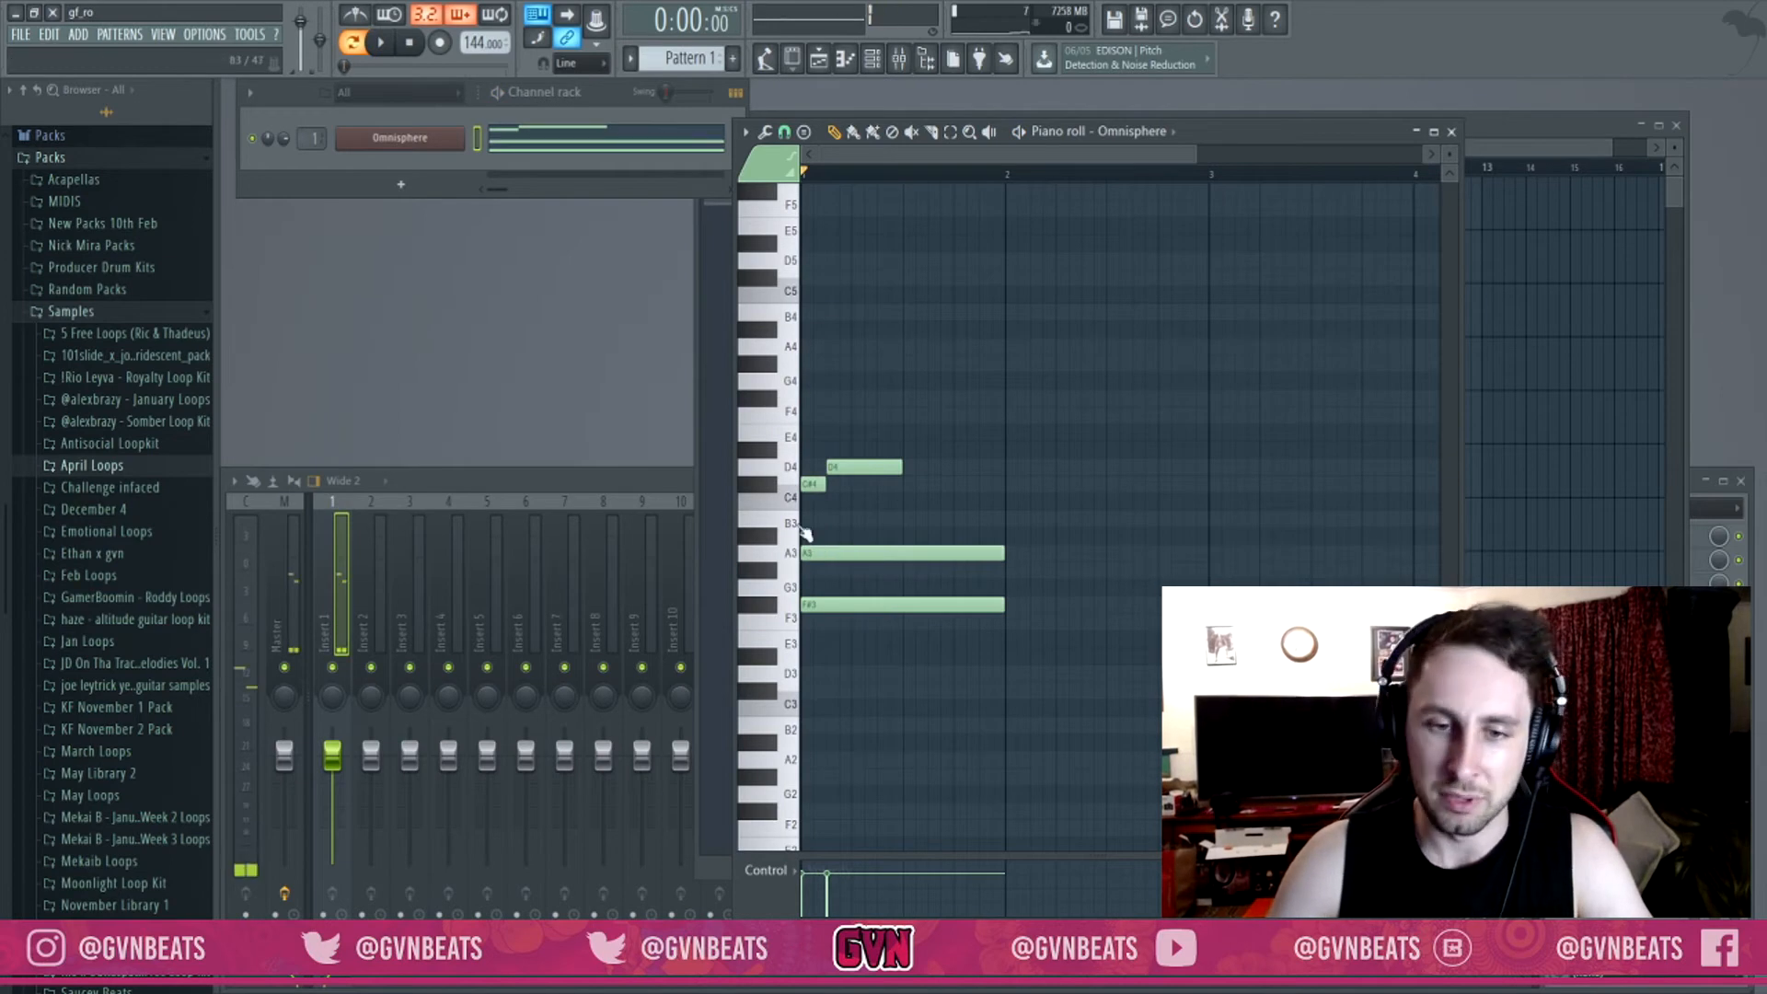
right_click(809, 550)
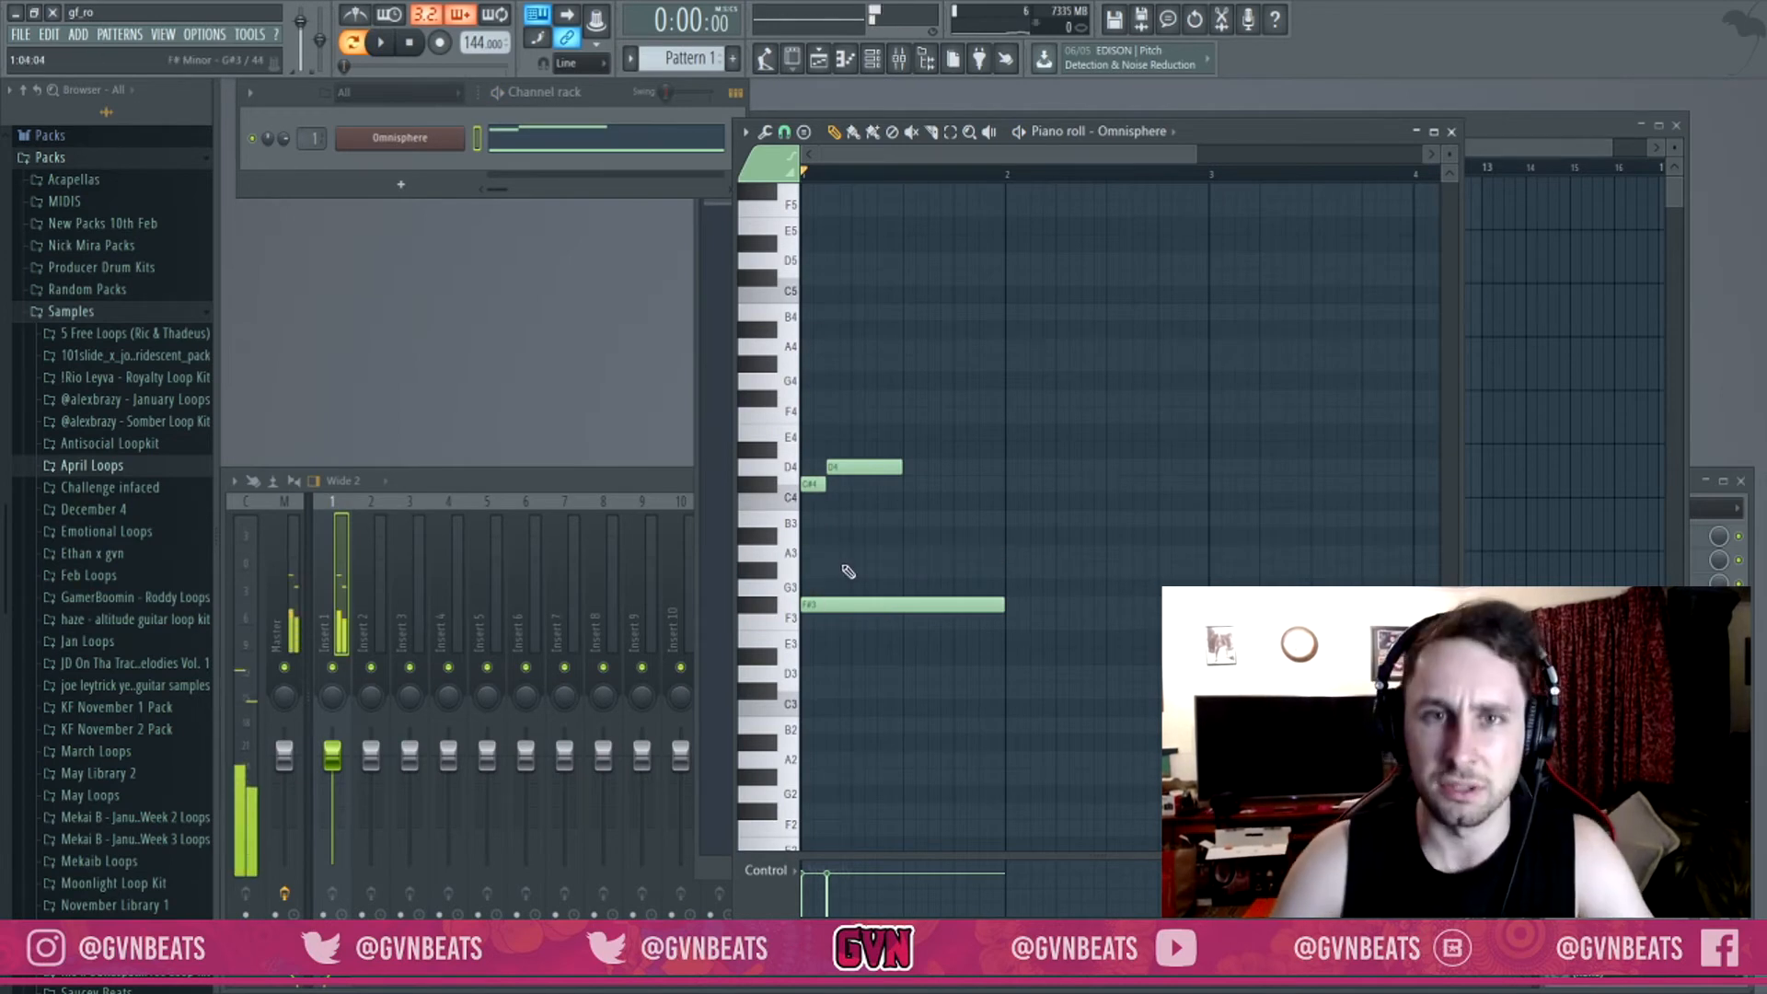
click(842, 463)
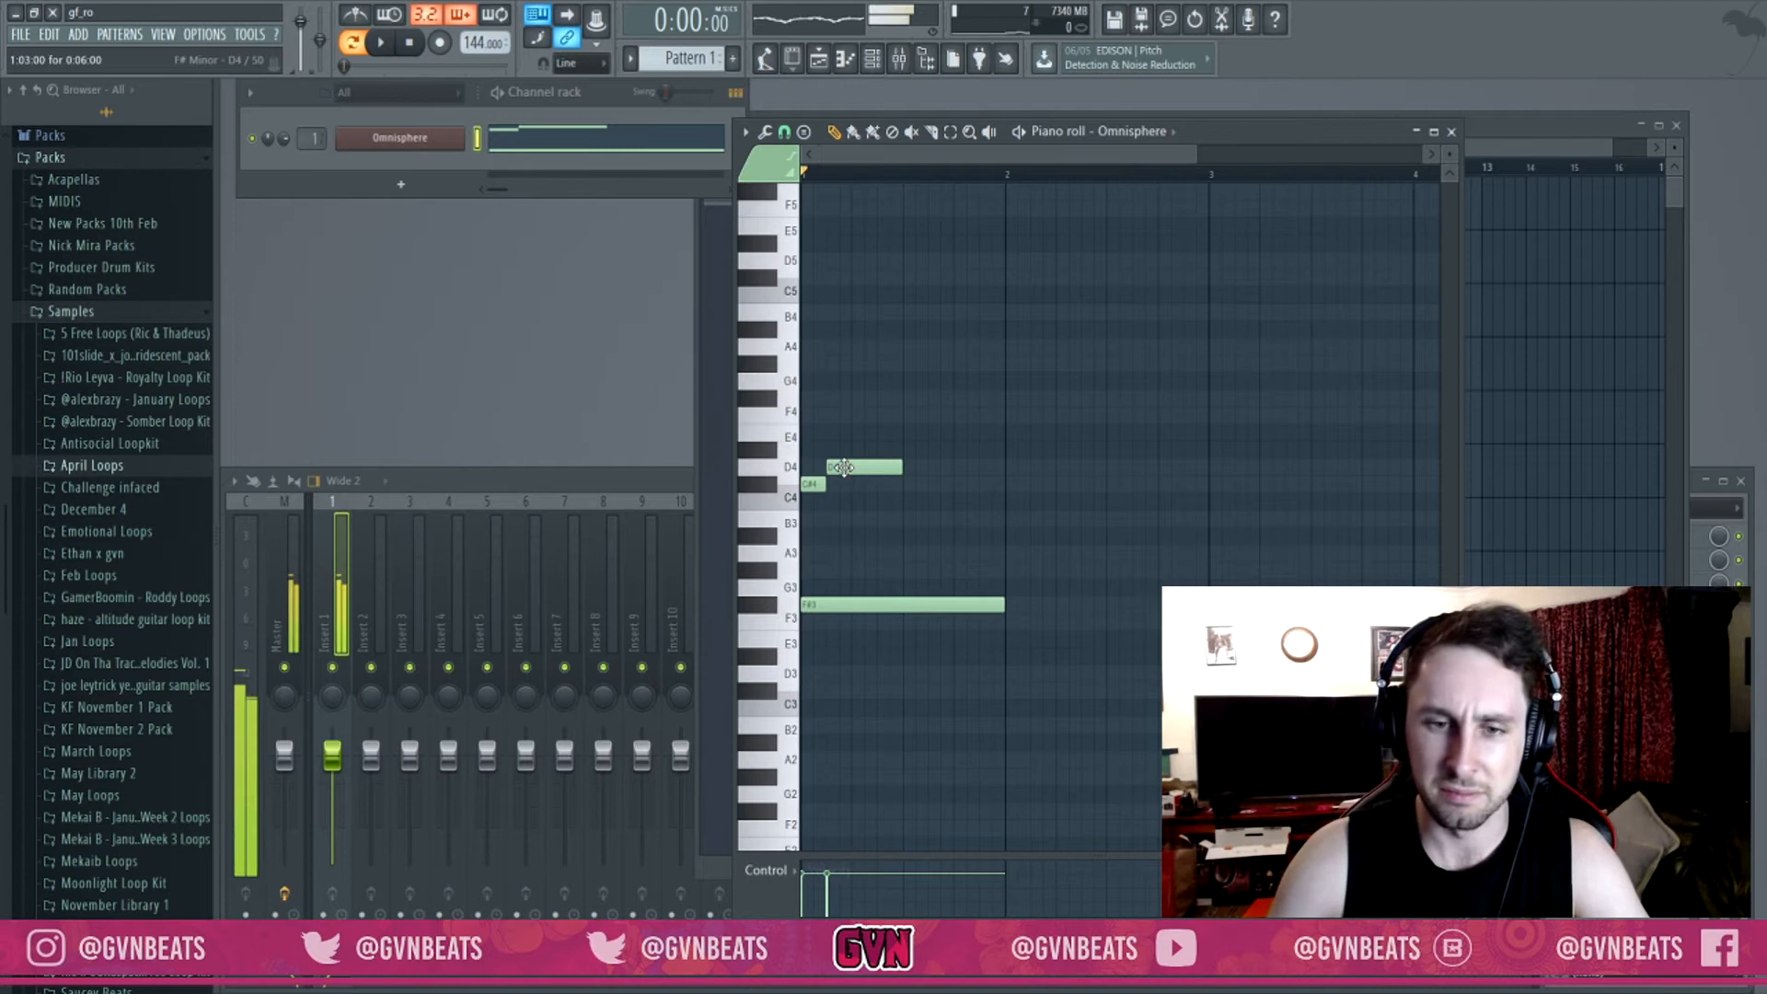
click(812, 551)
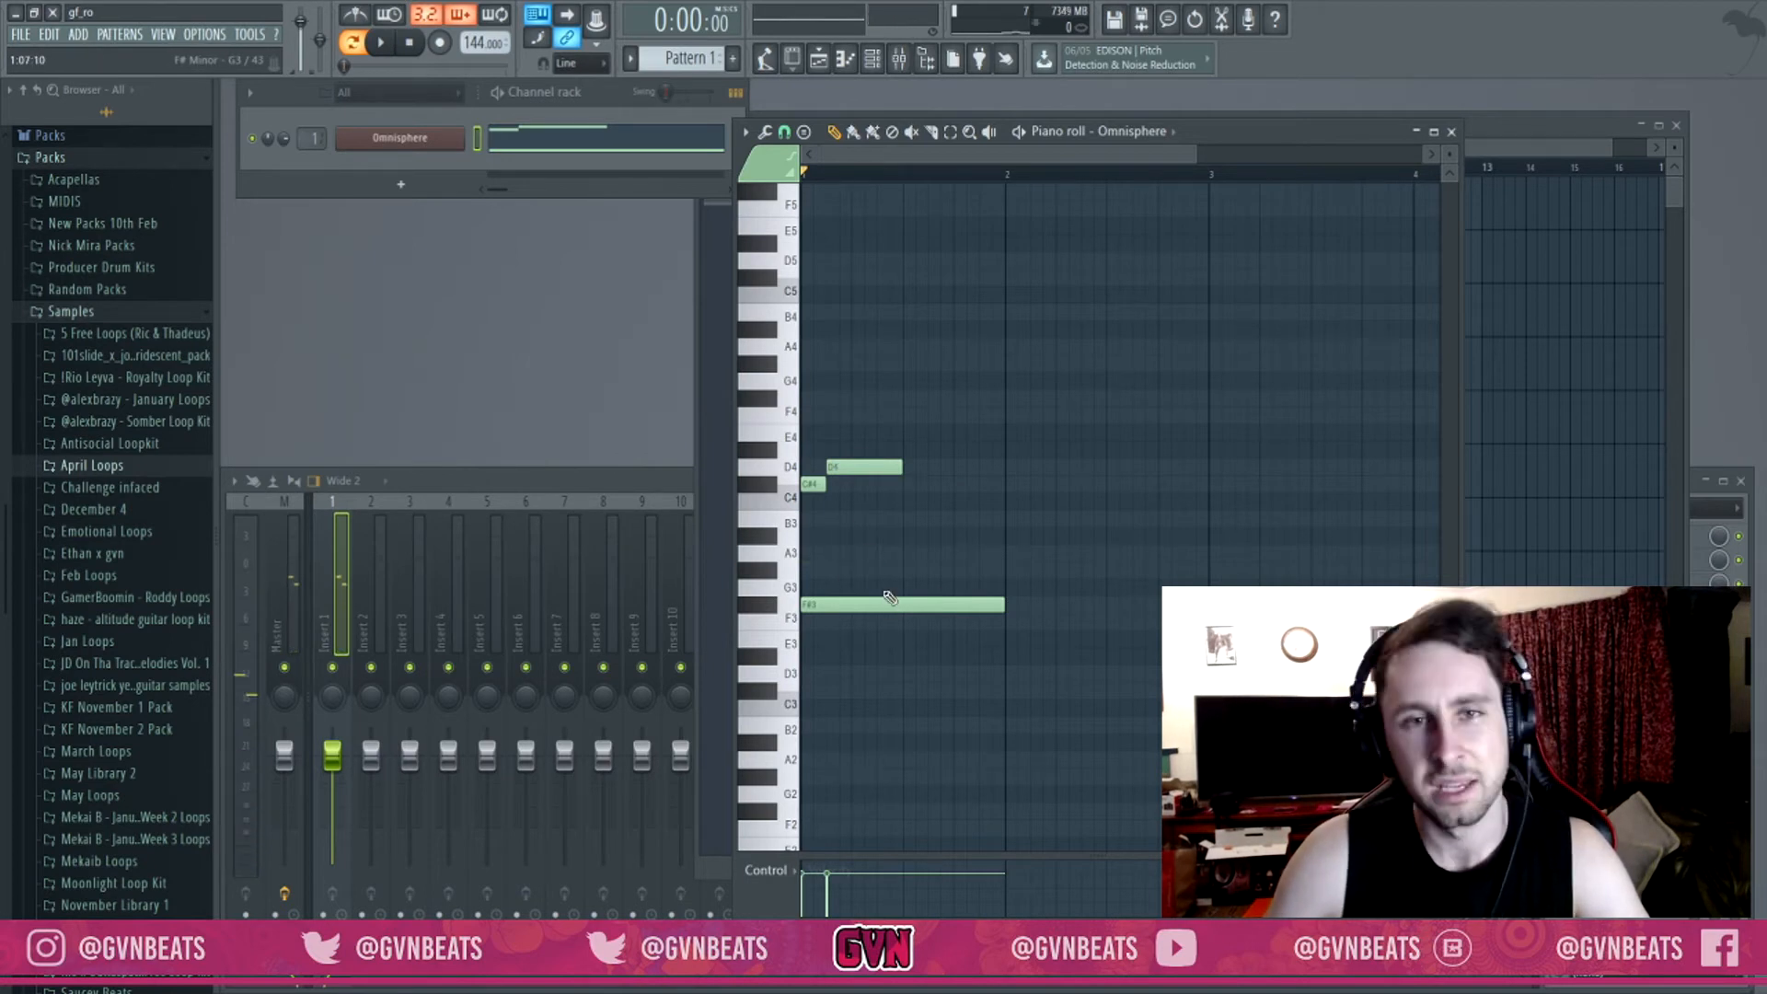
drag(818, 549, 807, 550)
right_click(858, 551)
Add a B2 bass note lasting the whole bar below the F#3 note and play the result.
scroll(957, 561, down, 3)
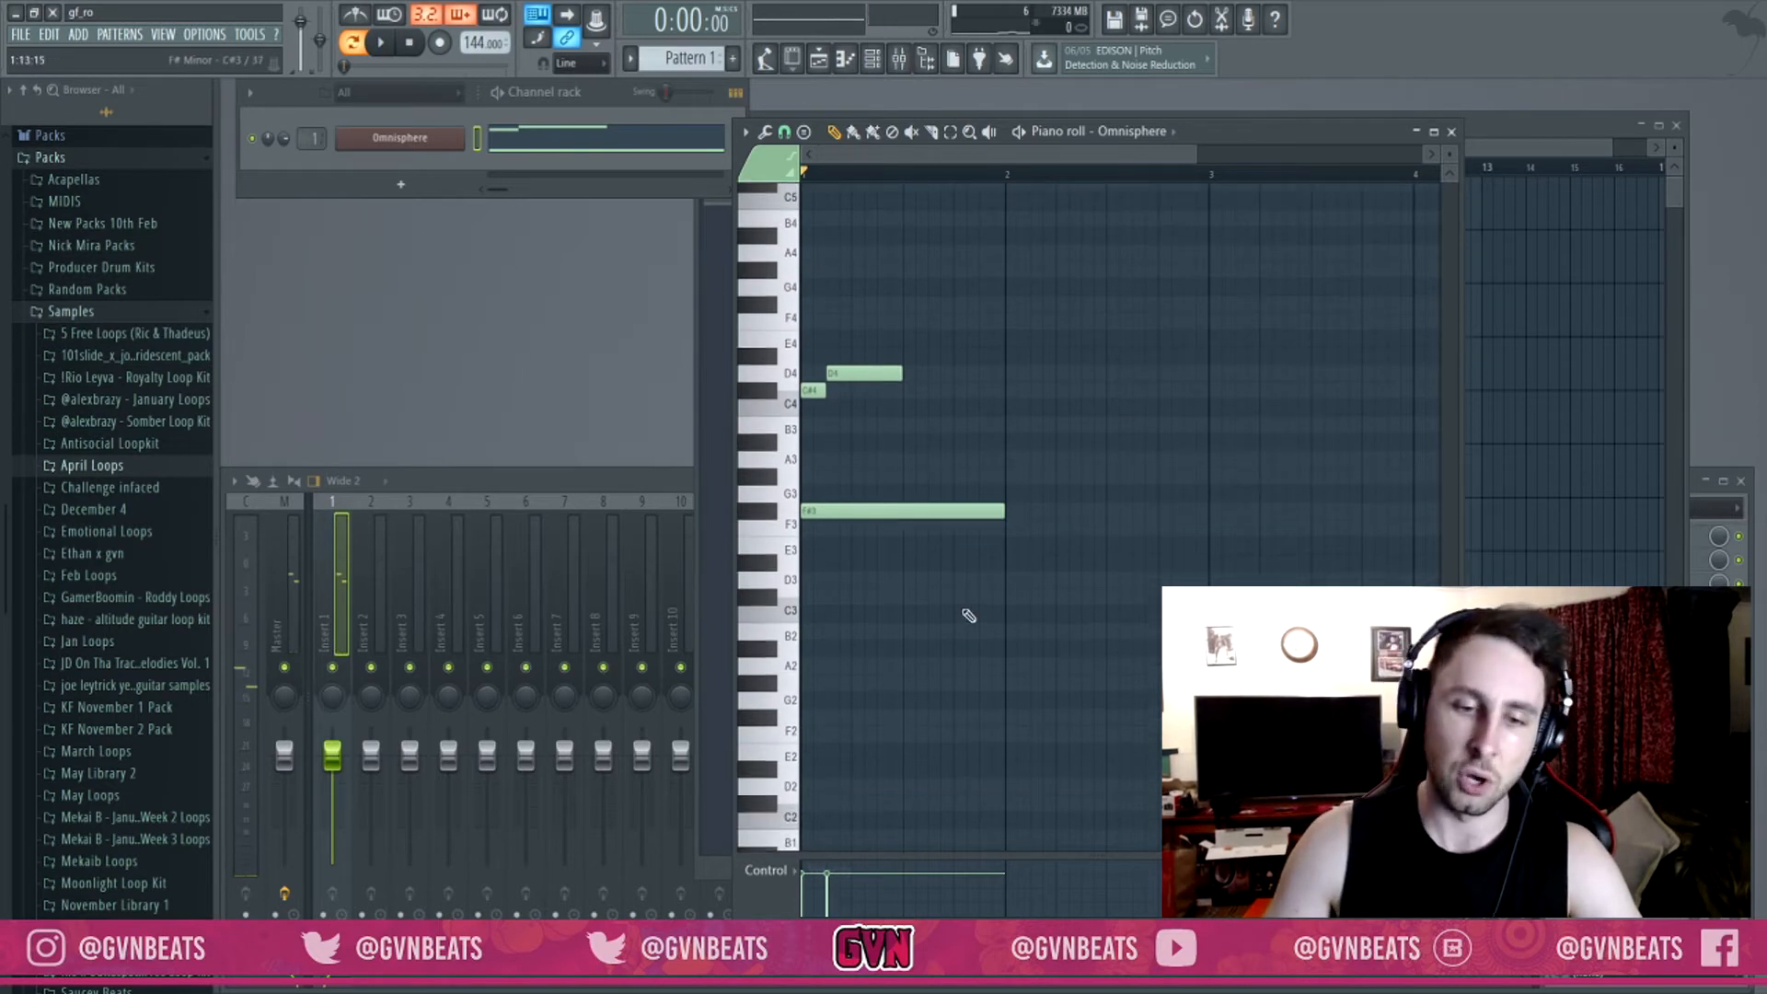
click(824, 657)
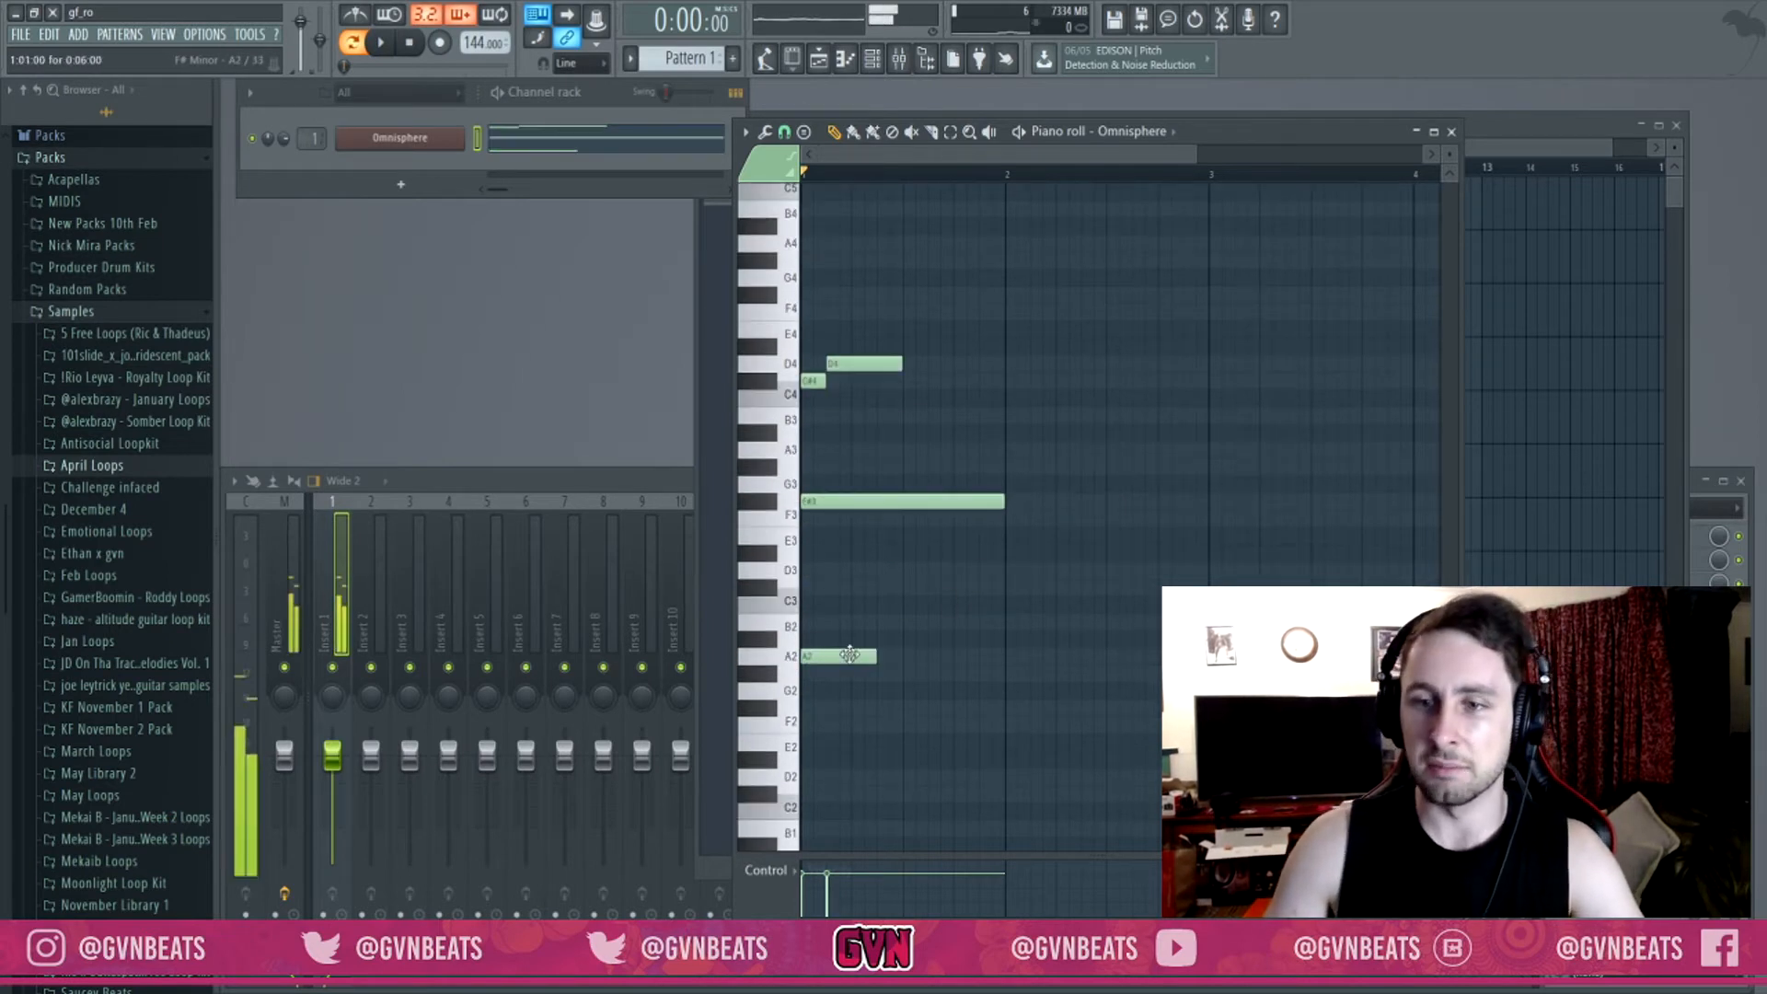
drag(846, 655, 990, 621)
key(space)
key(space)
click(880, 624)
right_click(881, 624)
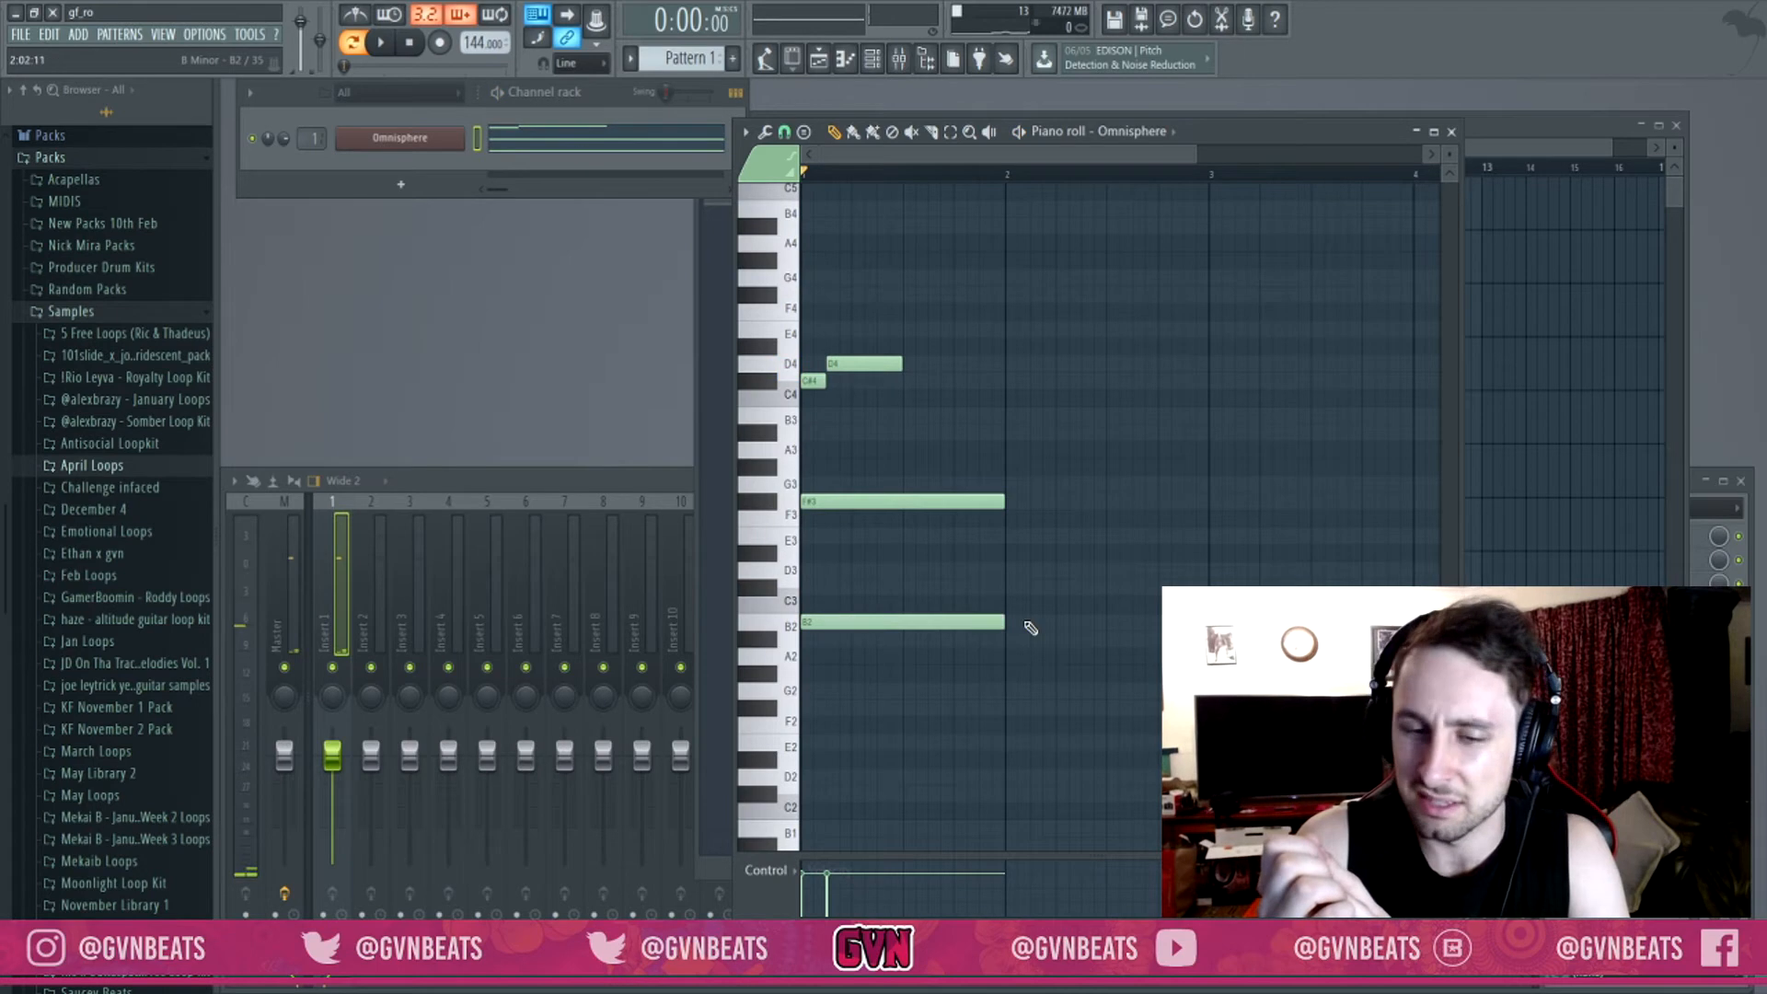
Transpose all the notes up four semitones.
key(Up)
key(Up)
key(Up)
key(Up)
Add a high D#5 melody note on the second beat and trim it to the end of the bar.
scroll(927, 251, up, 3)
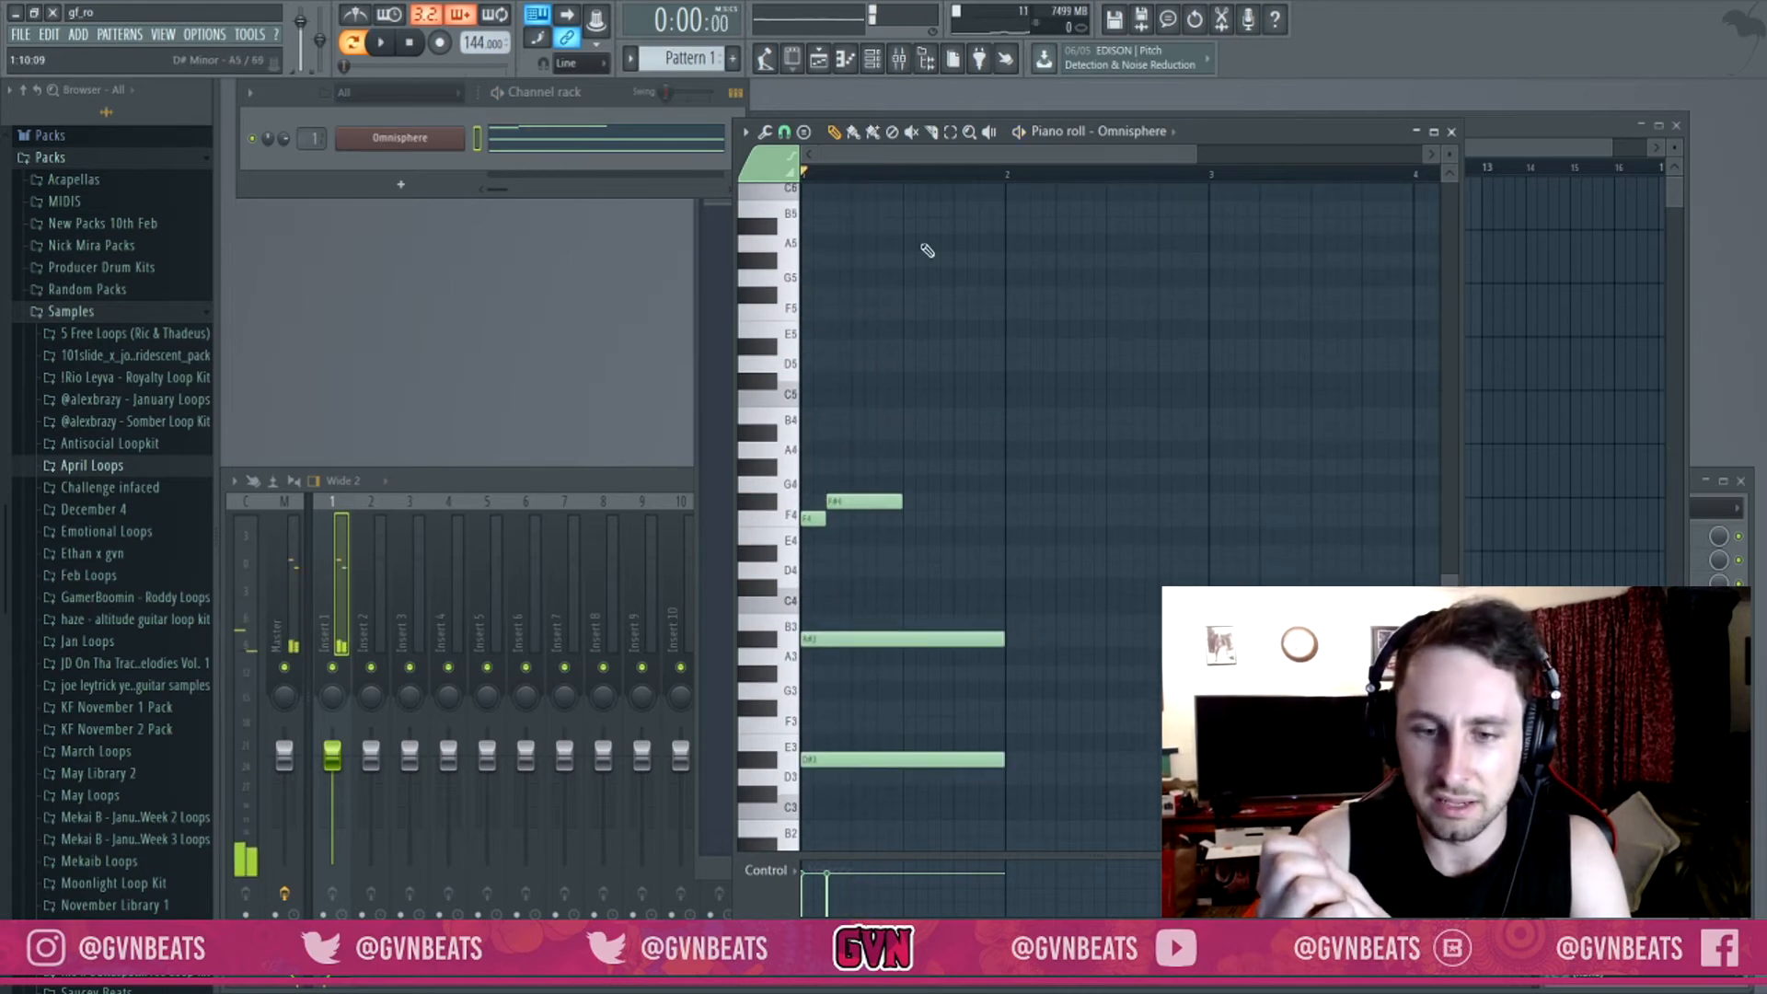
ctrl+scroll(920, 294, up, 2)
click(877, 346)
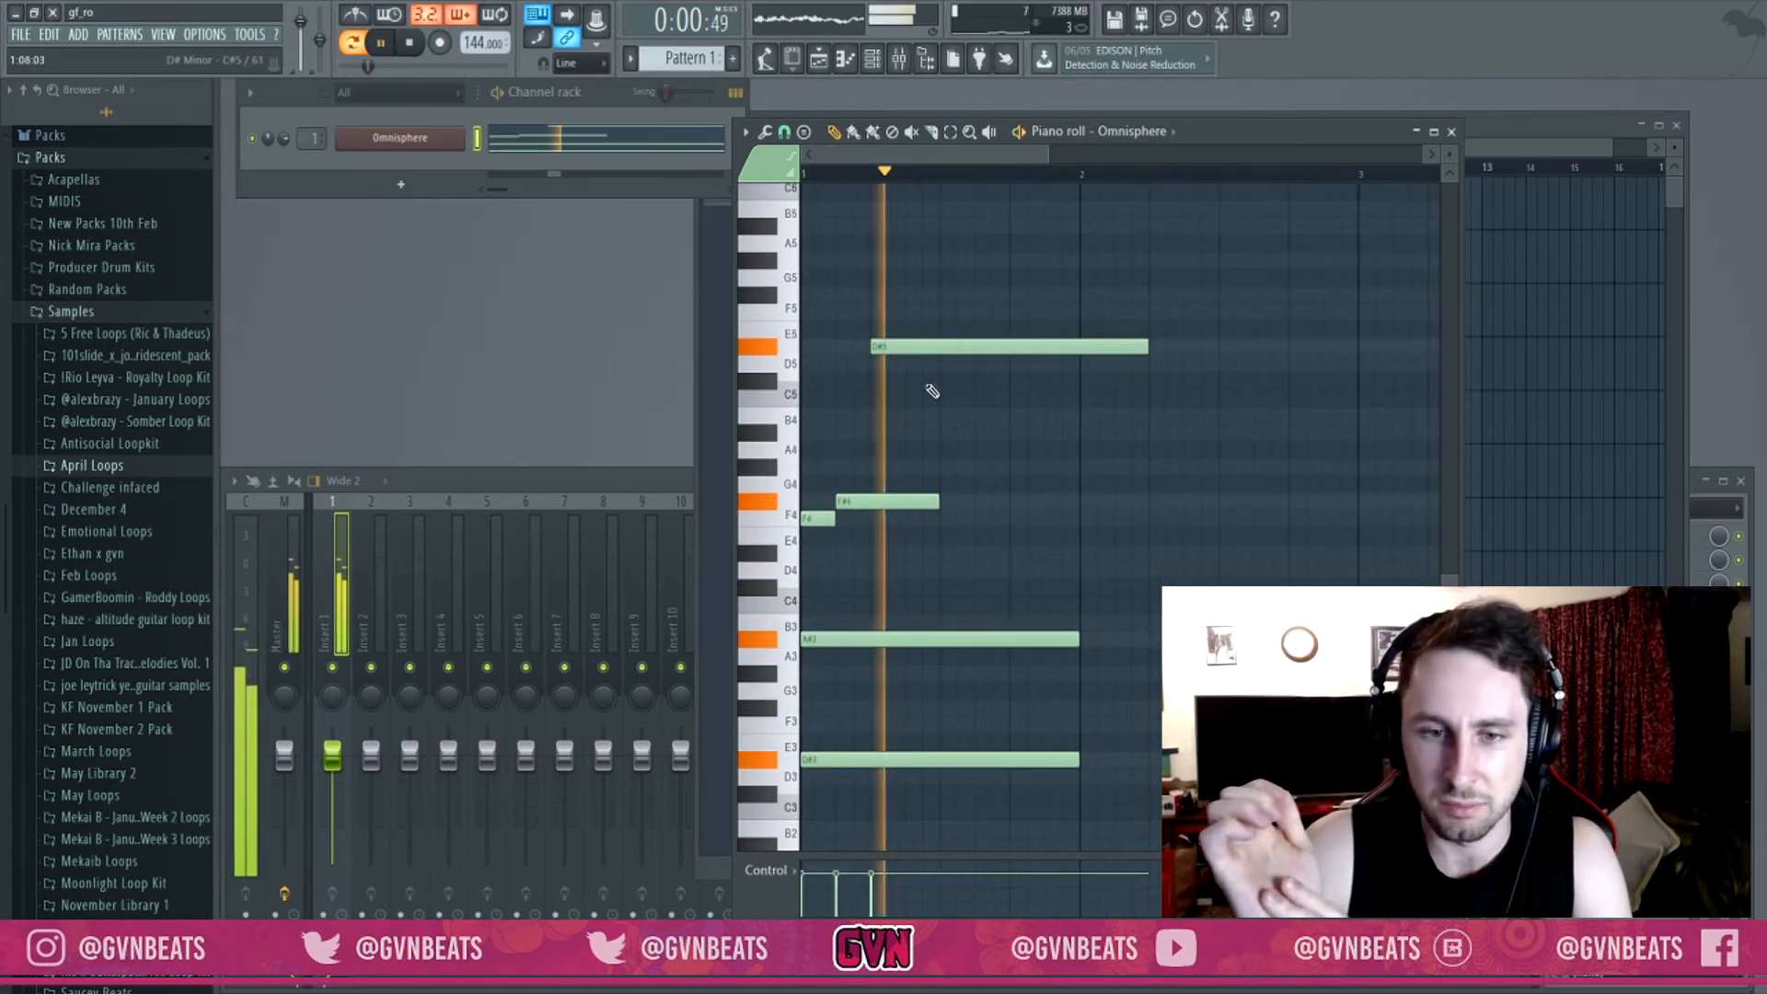
click(1153, 344)
right_click(1152, 344)
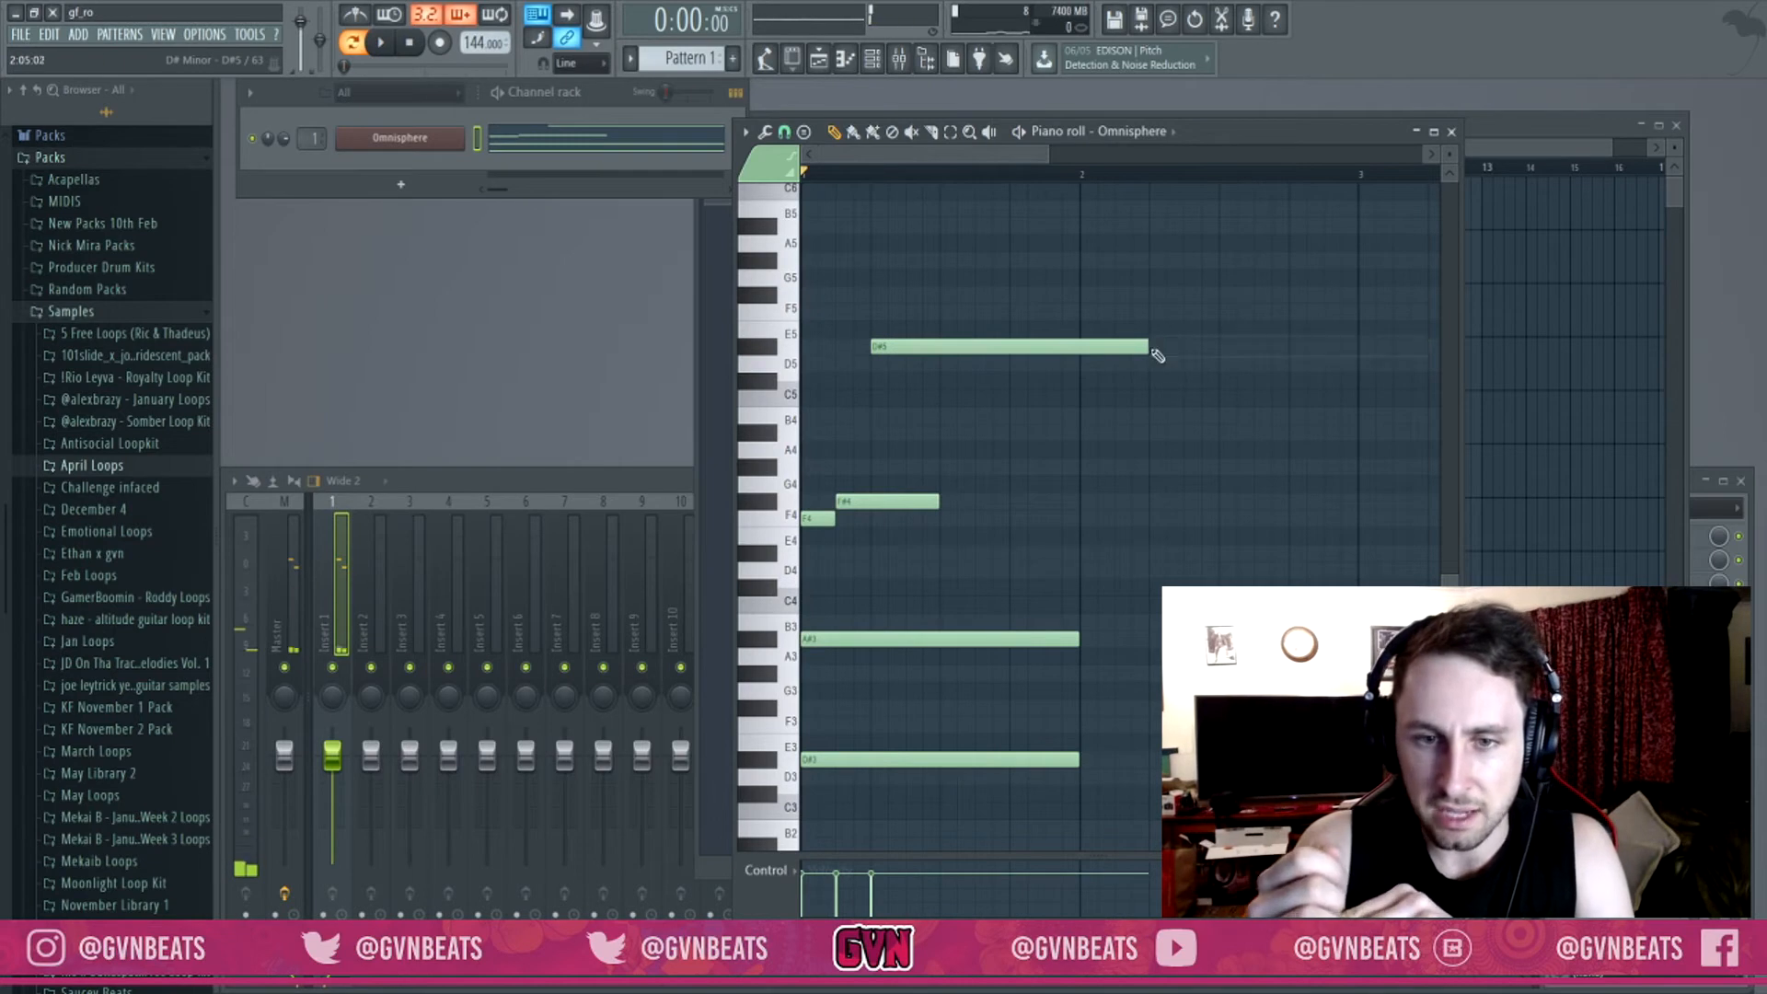
drag(1150, 346, 1112, 347)
Add a C#5 melody note from the middle of the bar to its end.
drag(934, 426, 939, 381)
key(space)
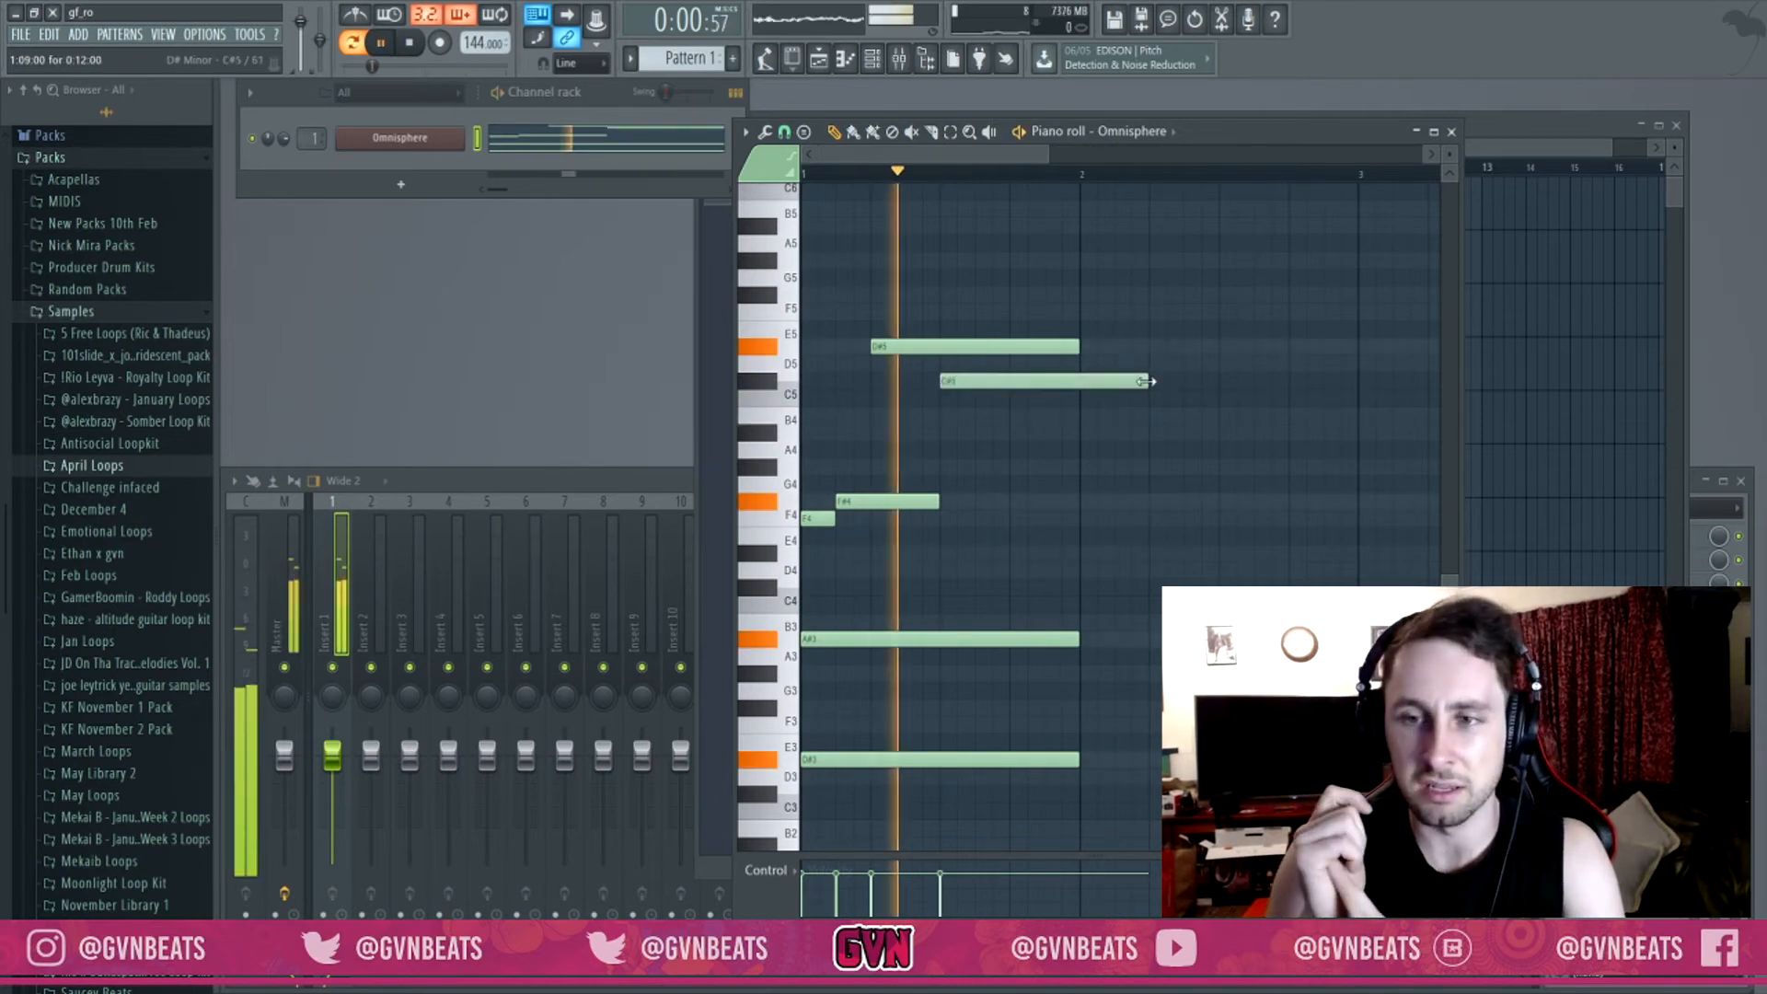
drag(1141, 381, 1082, 381)
Transpose all the notes up one semitone and play the bar.
key(space)
key(shift+Up)
key(space)
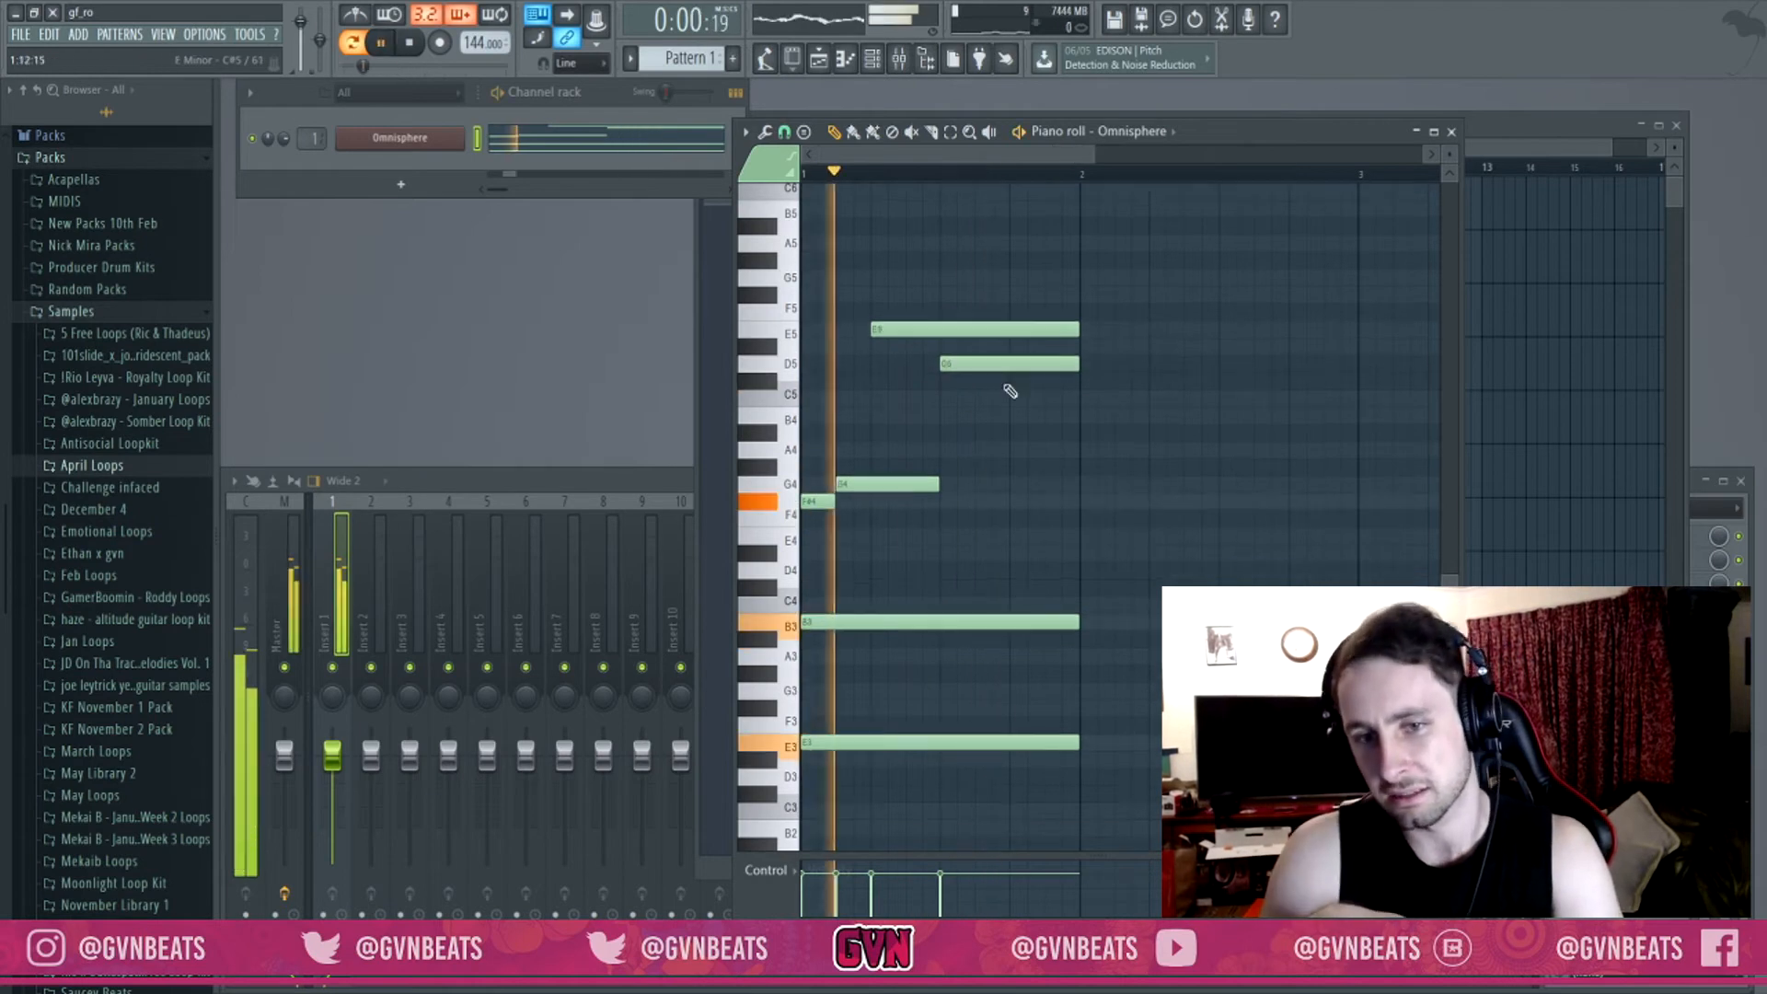
key(space)
key(space)
Move the D5 note earlier to step 7, shorten it to two steps, and listen to the bar.
drag(979, 365, 940, 380)
key(space)
key(space)
key(space)
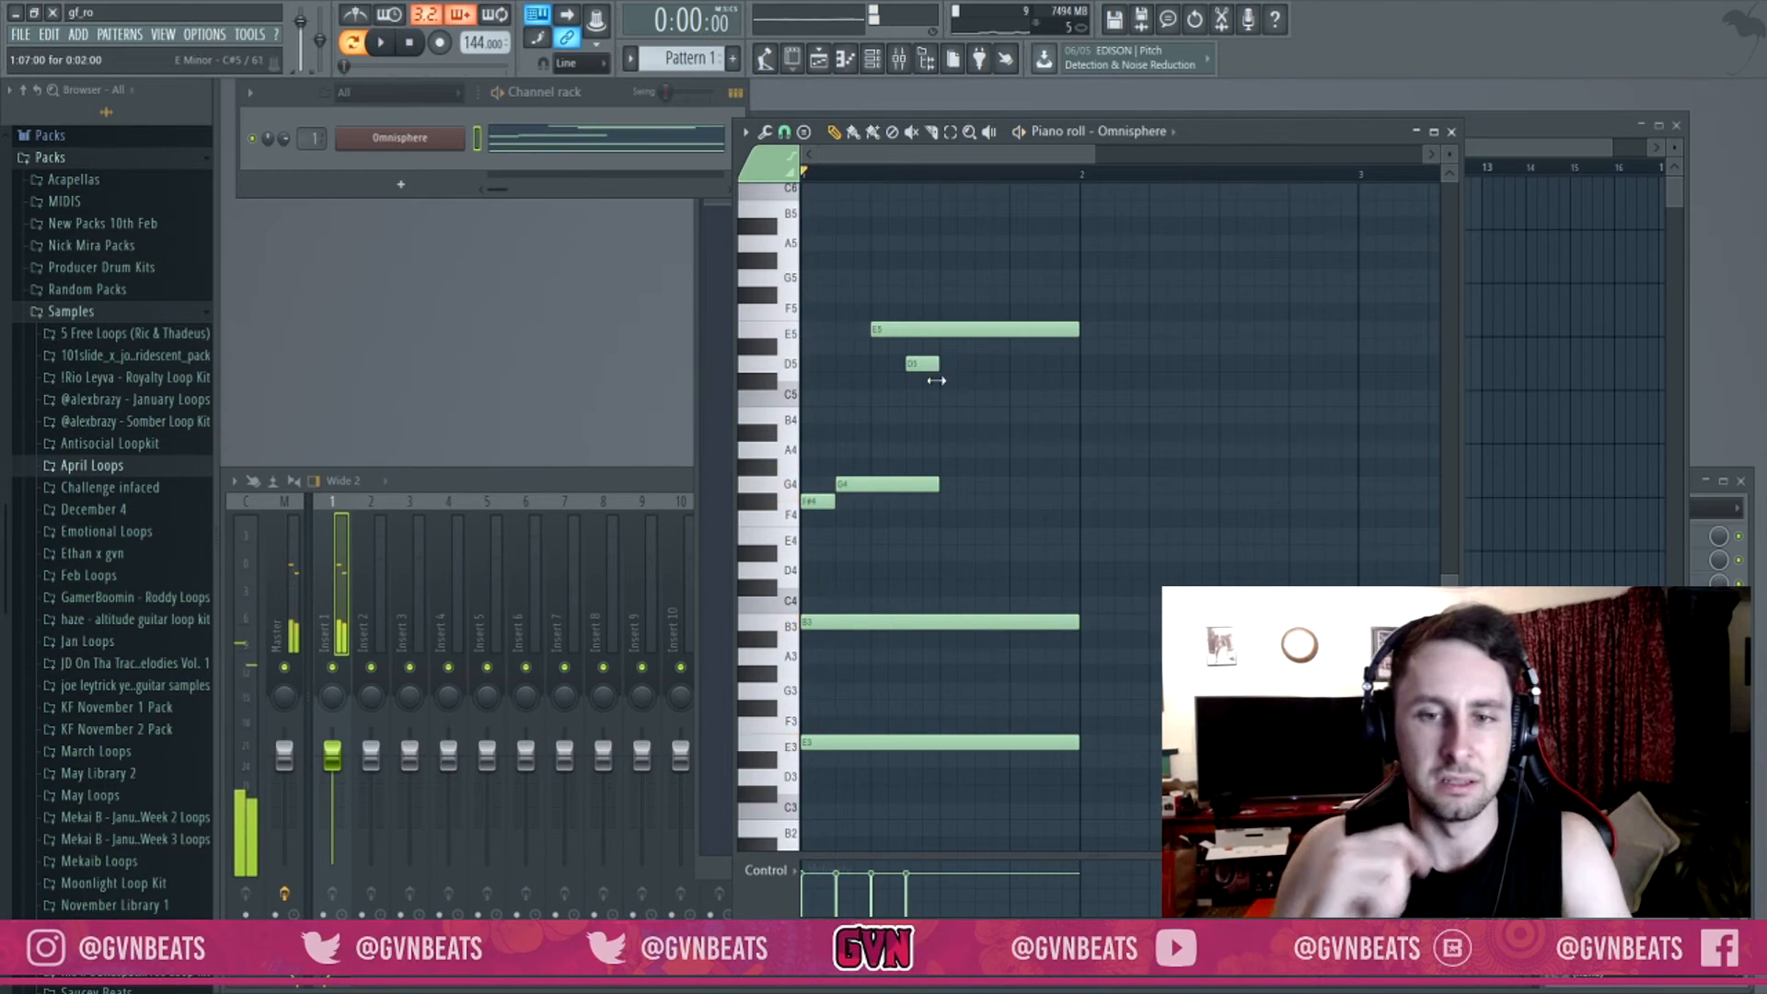
key(space)
key(space)
key(space)
Lengthen the D5 note to six steps and place a two-step B4 note right after it.
click(949, 416)
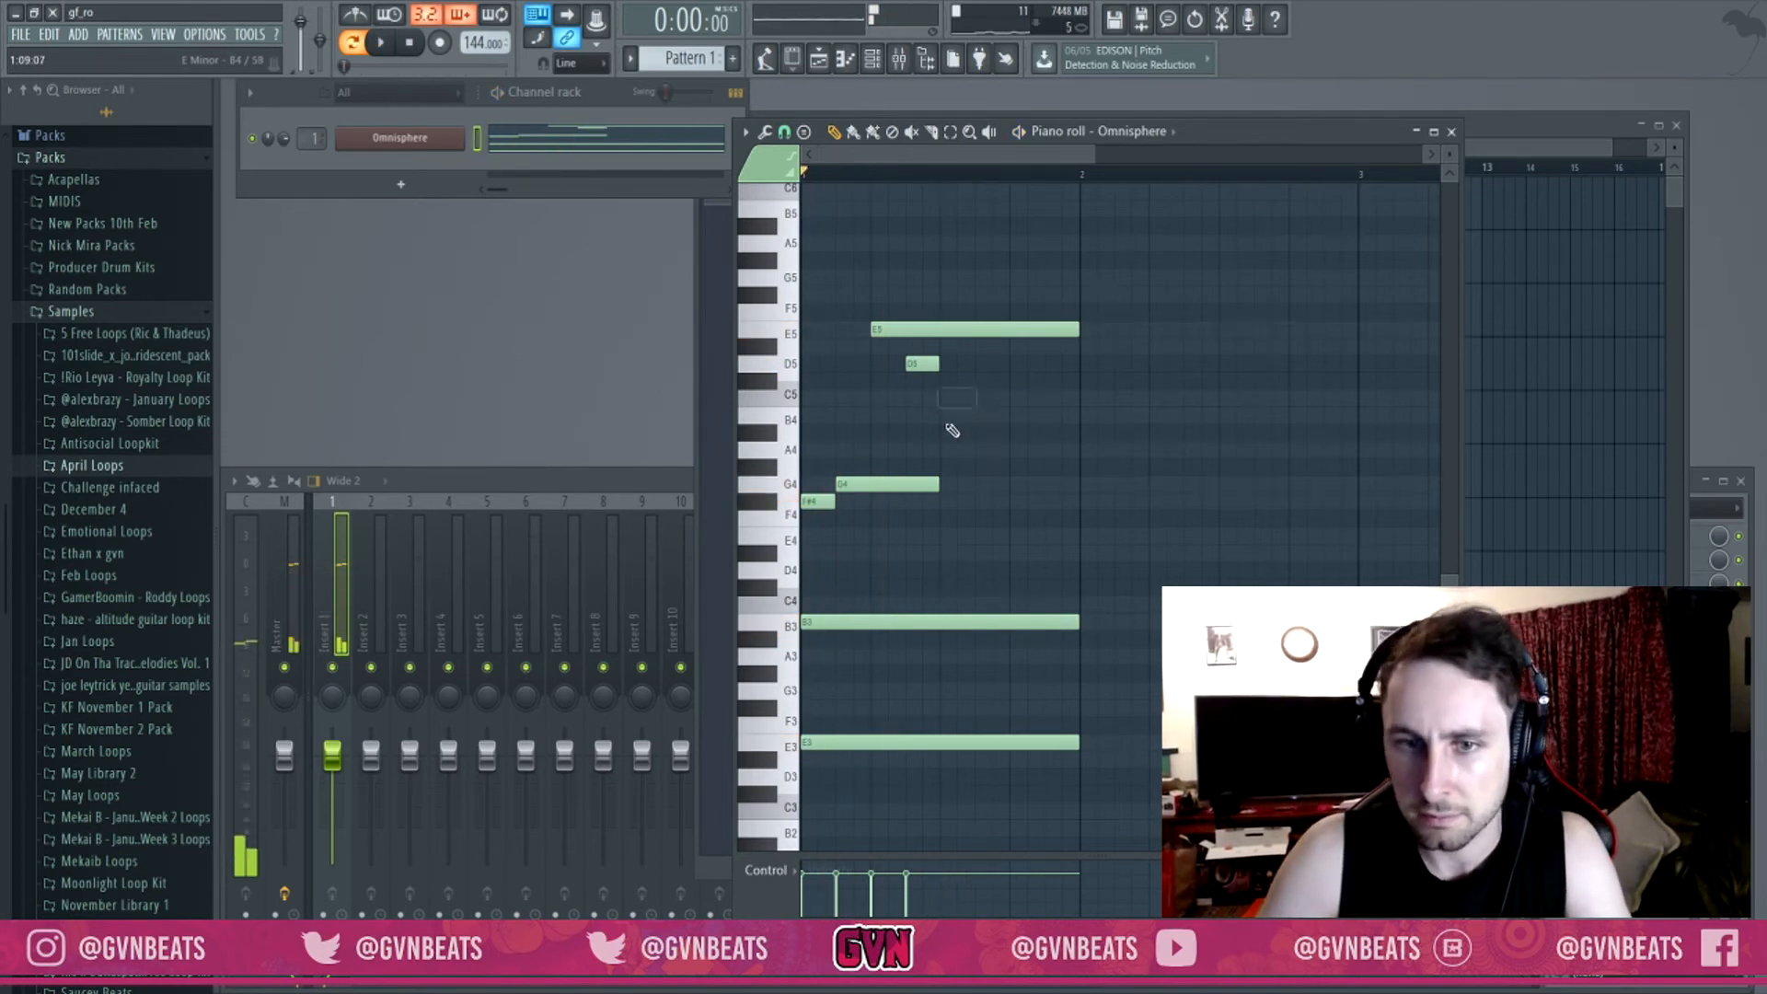
key(space)
key(space)
right_click(962, 415)
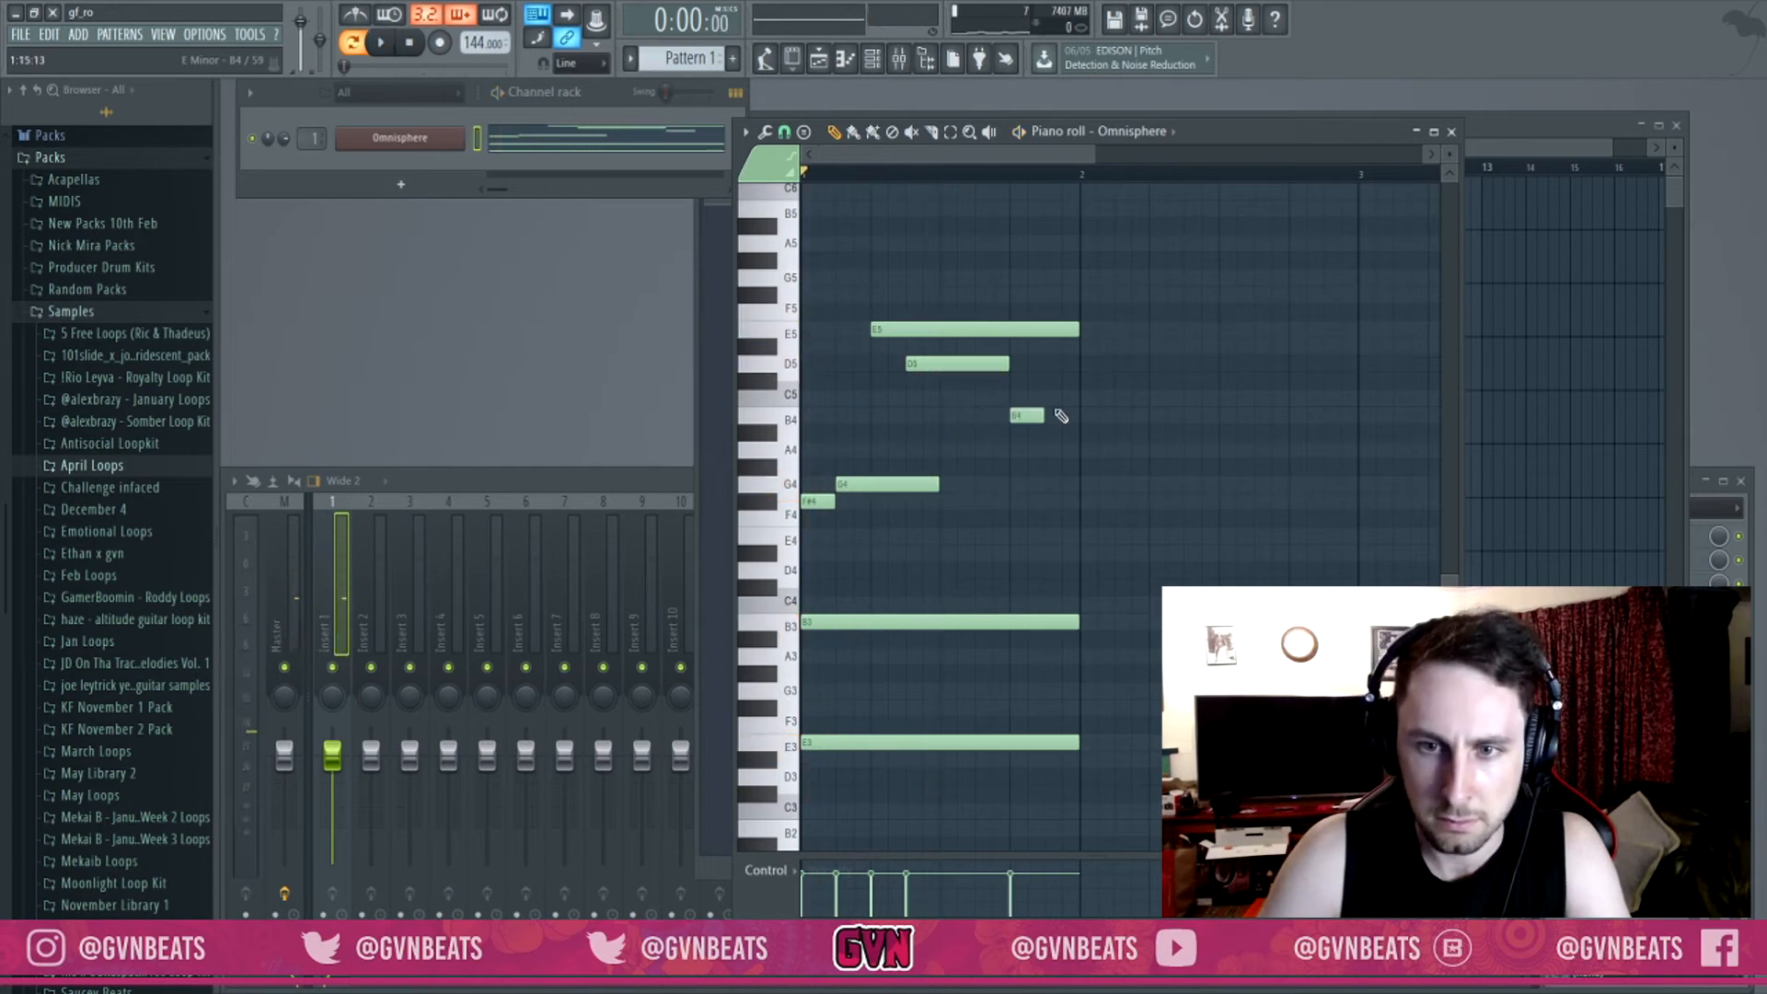
key(space)
key(space)
Transpose all the notes up three semitones and play the bar.
key(shift+Up)
key(shift+Up)
key(shift+Up)
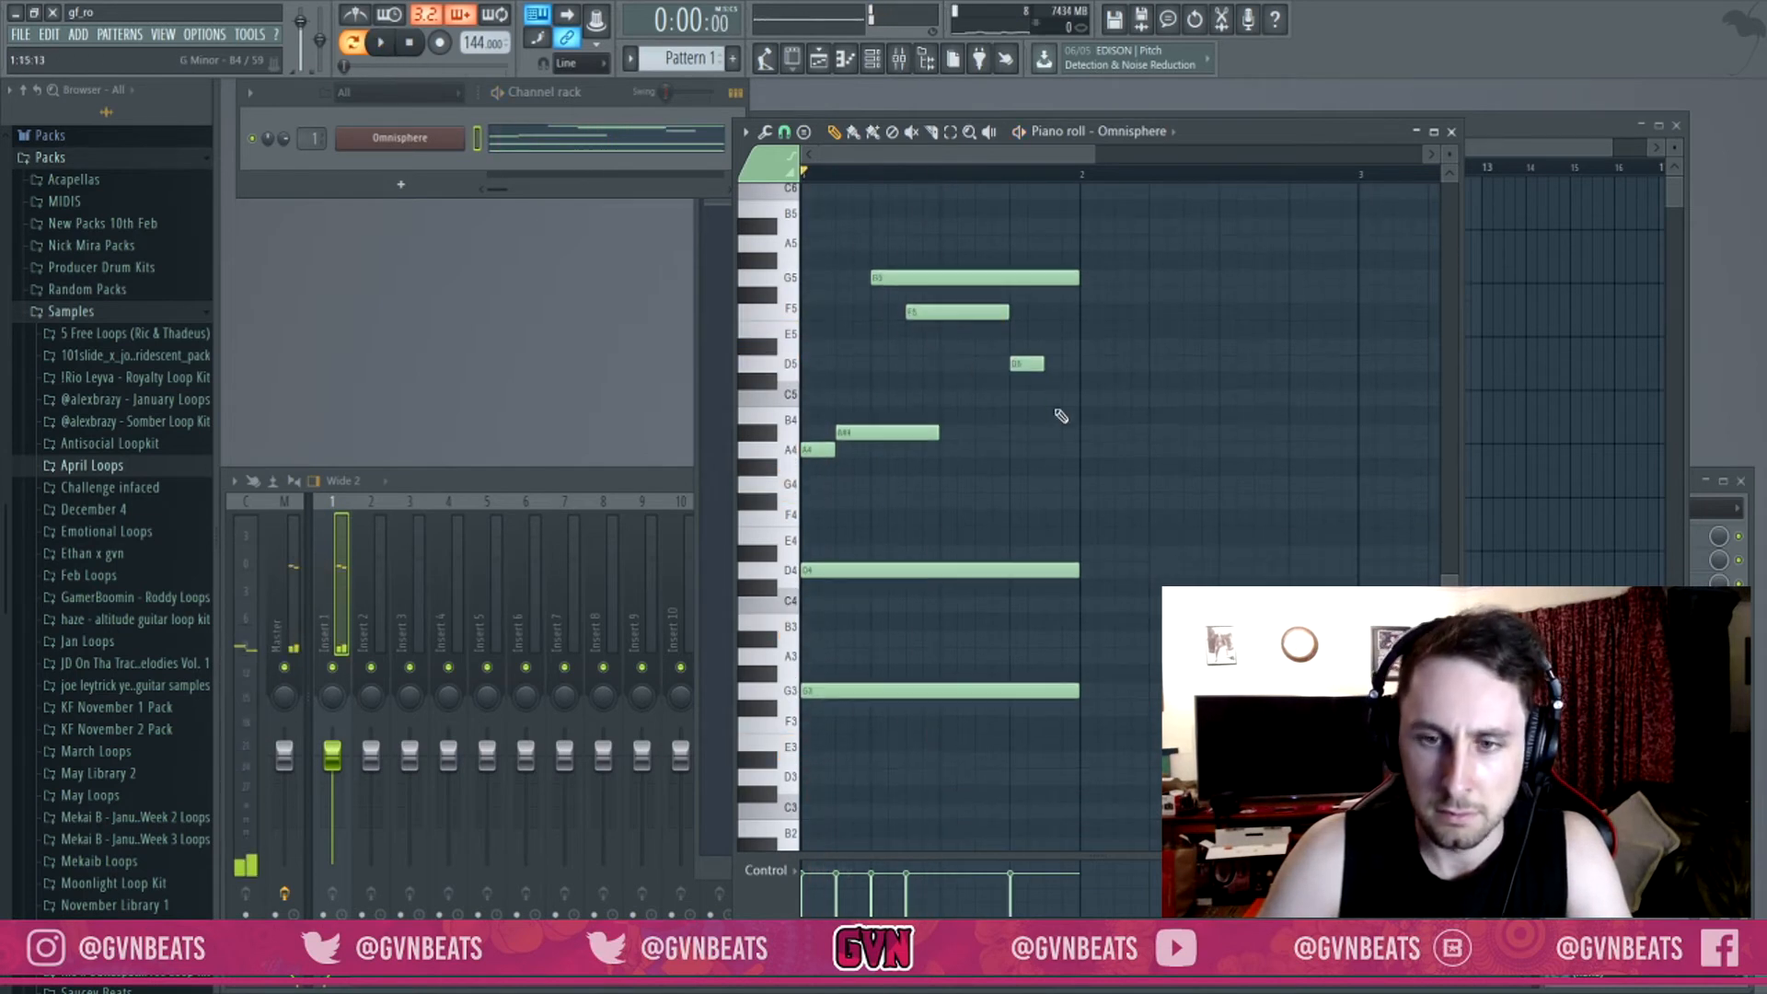
key(space)
Raise the phrase by another three semitones and repeat it to fill four bars.
key(ctrl+b)
key(ctrl+d)
scroll(997, 181, up, 1)
scroll(1008, 180, down, 4)
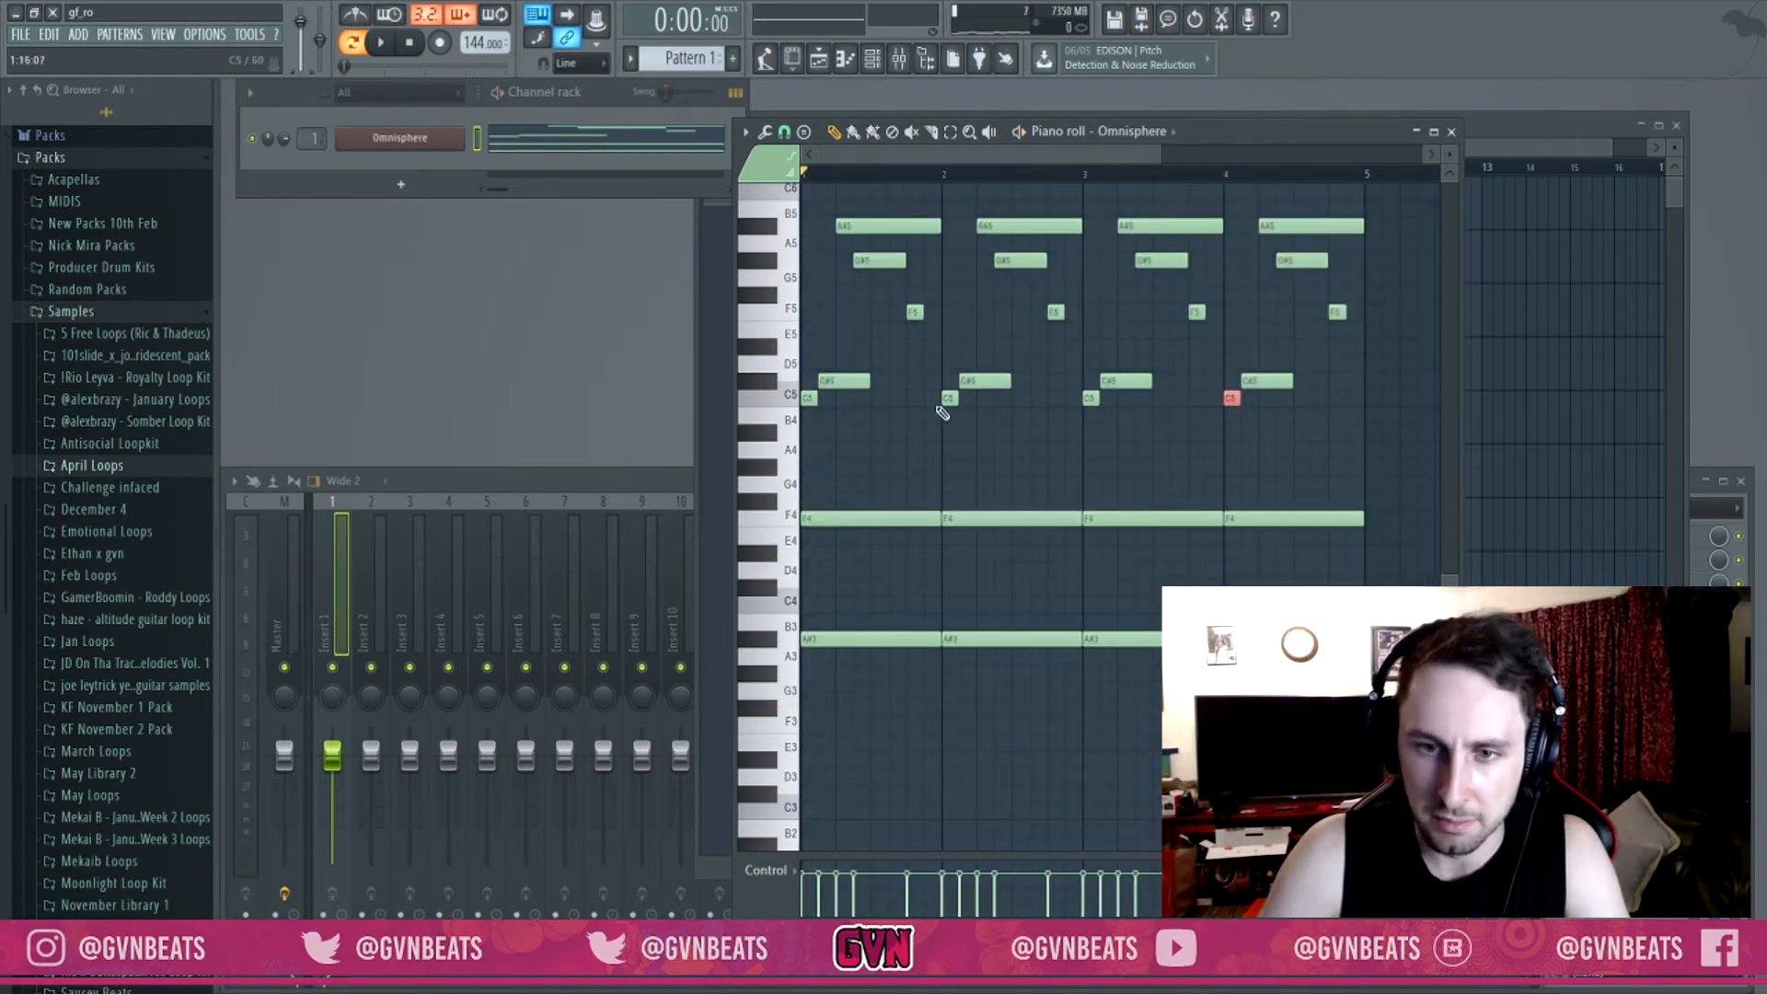
Lower the opening C5 note of bars 2 and 4 to A#4 and play the phrase.
key(space)
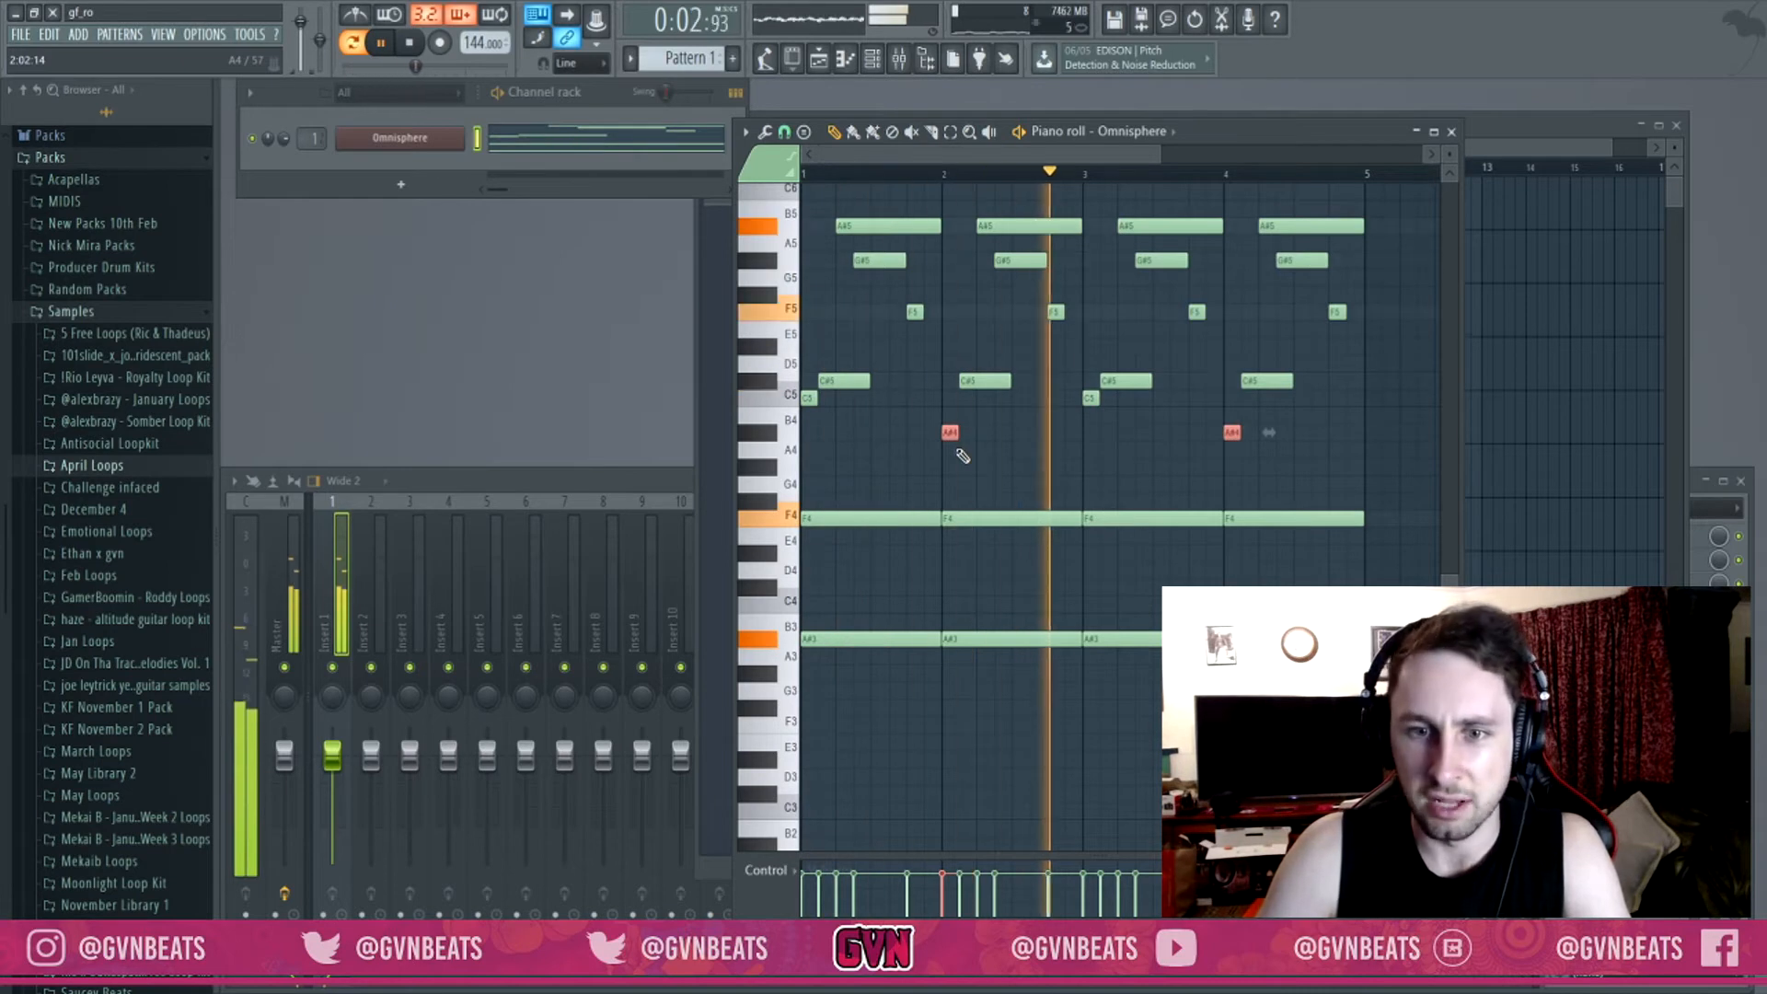
ctrl+click(1333, 465)
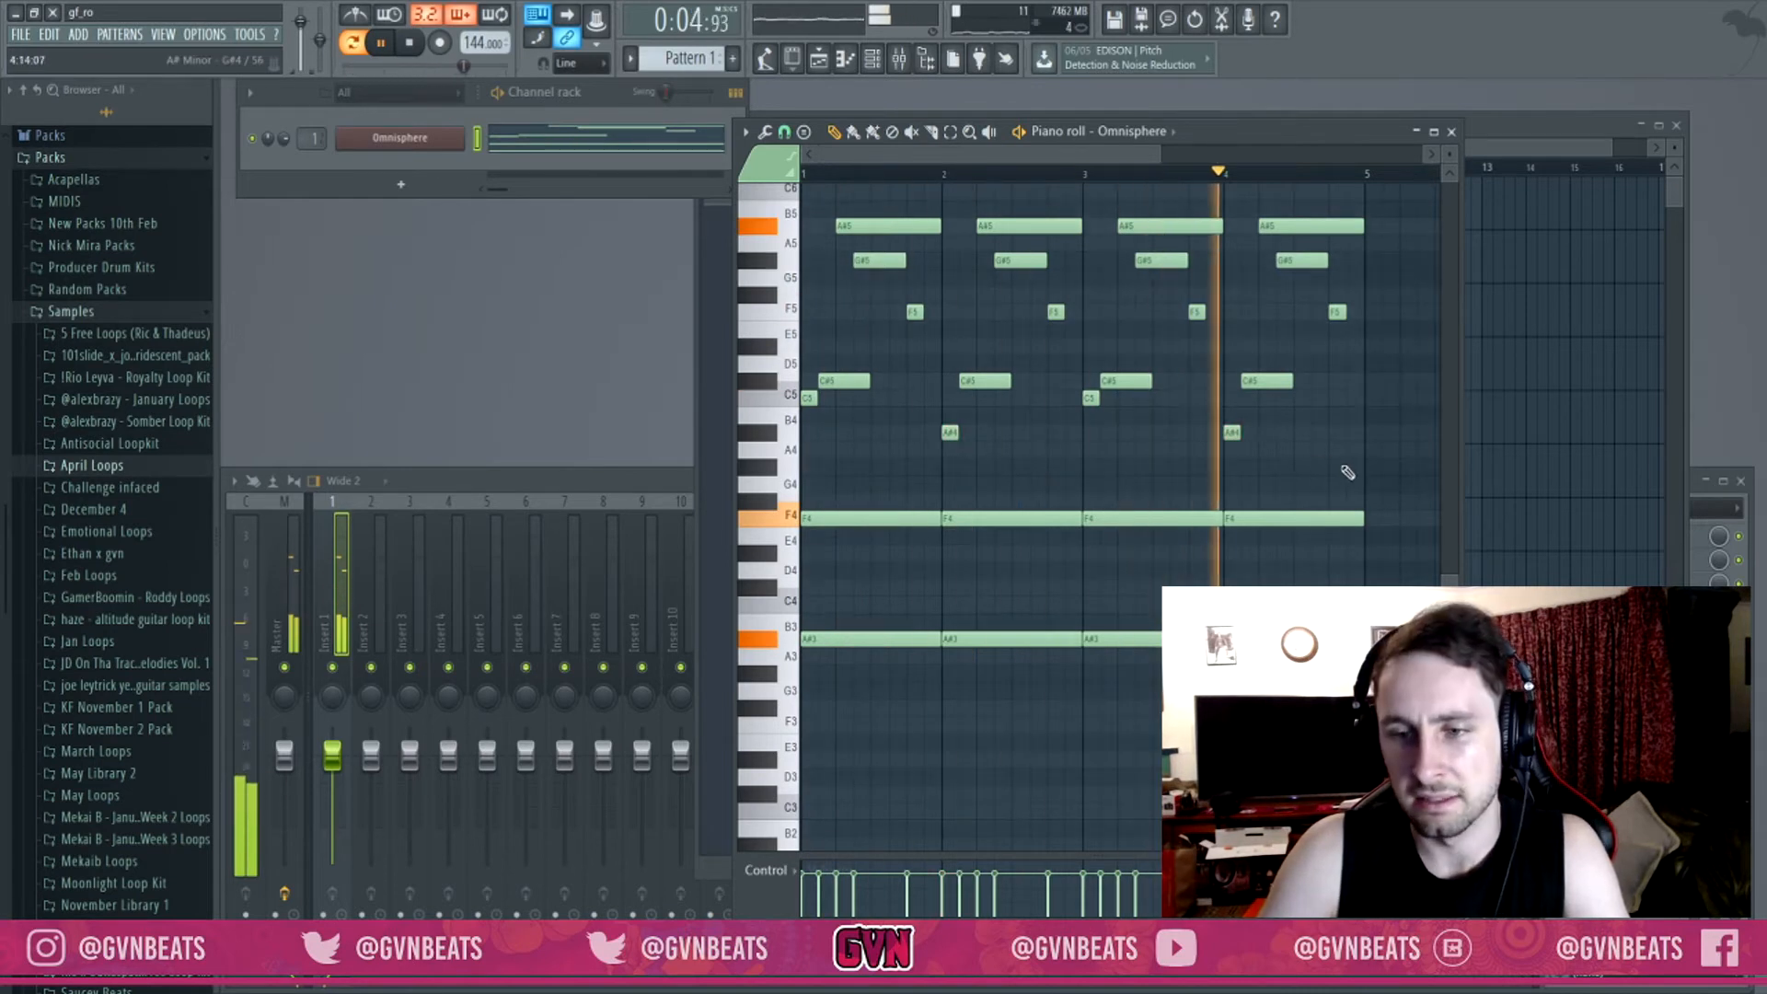
key(space)
Raise the two bass notes of bar 4 by two semitones to G4 and C4.
drag(1380, 673, 1294, 478)
key(Up)
key(Up)
scroll(1098, 178, down, 2)
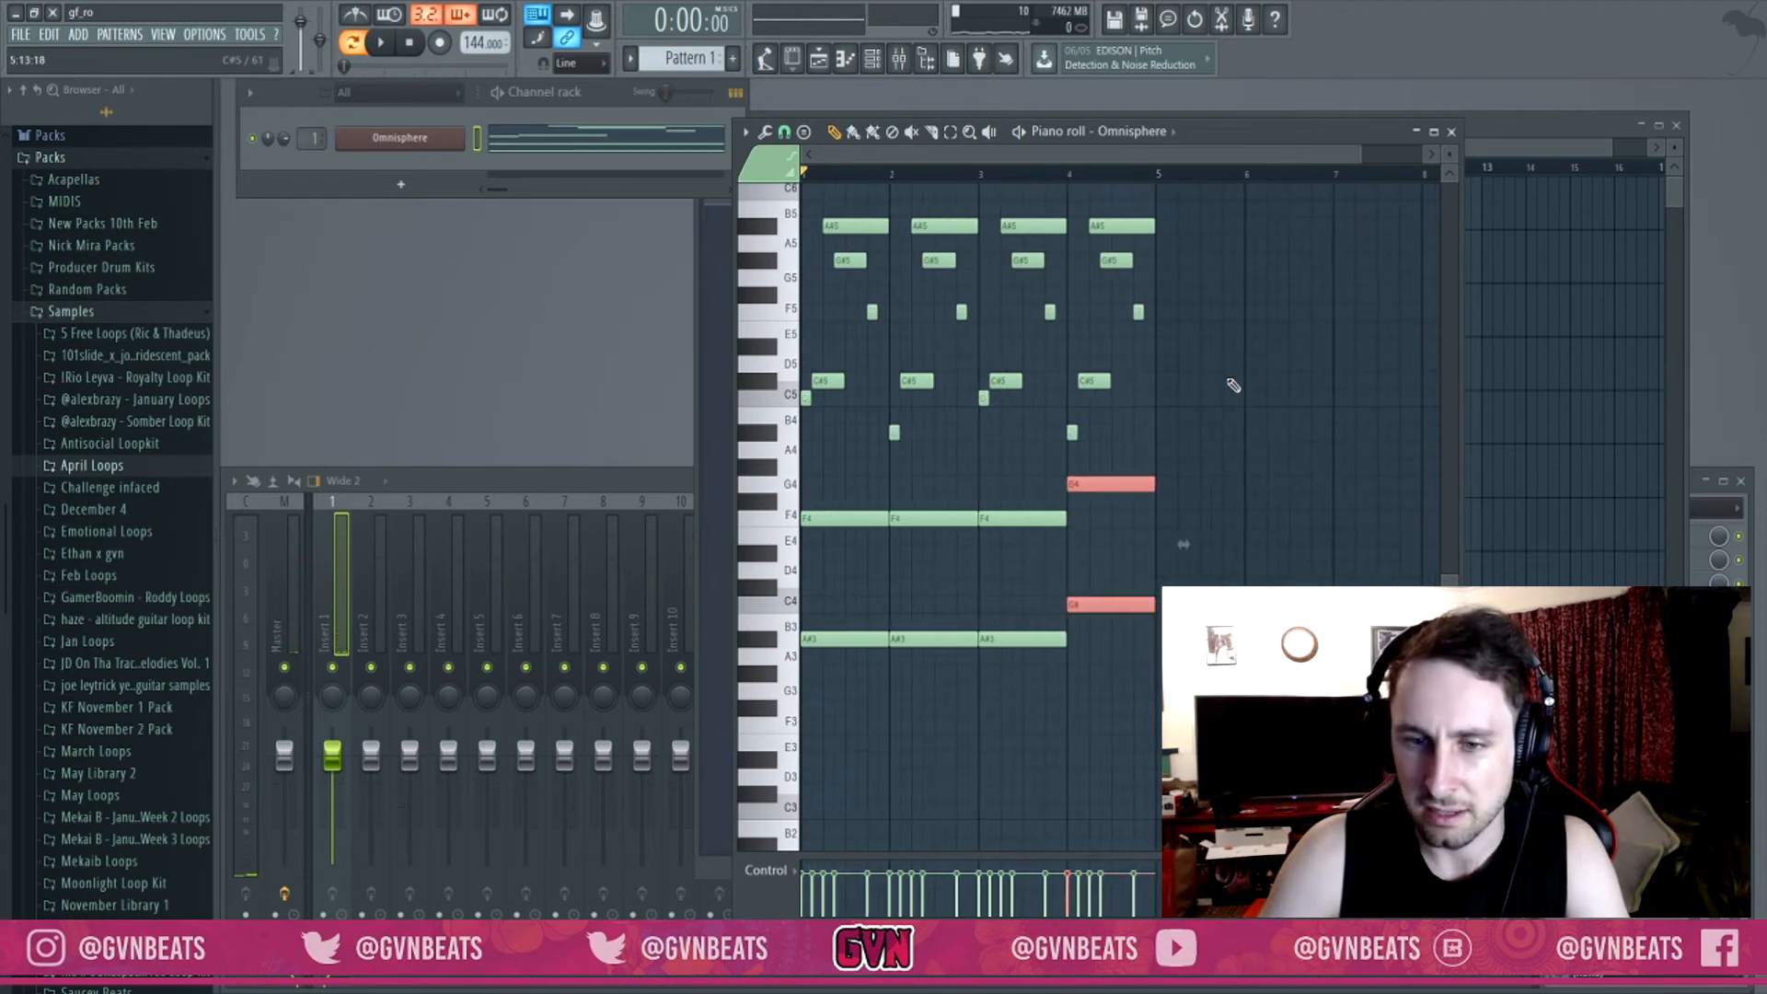
key(ctrl+d)
Duplicate the four-bar phrase into bars 5 to 8.
key(ctrl+b)
key(ctrl+d)
scroll(1139, 262, down, 3)
Lower the bass notes of bars 5 to 7 by four semitones.
drag(1054, 576, 1230, 395)
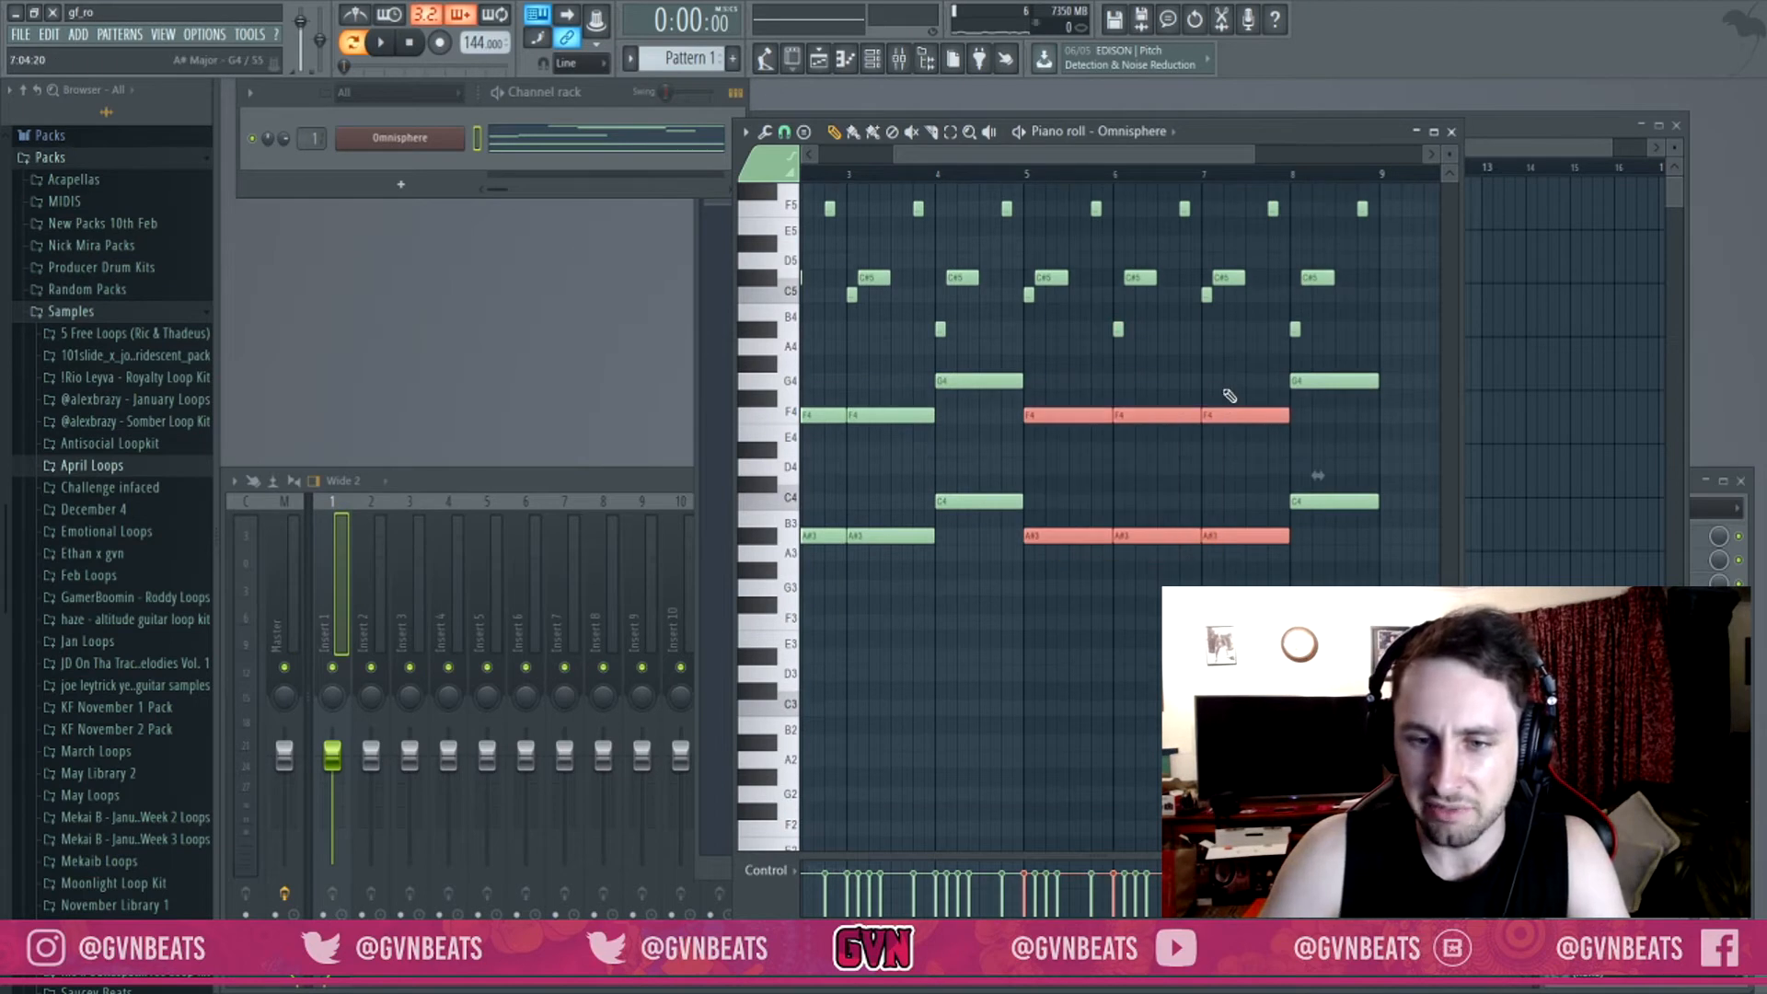
key(Down)
key(Down)
key(Down)
key(Down)
Lower both bass notes of bar 8 by four semitones and deselect them.
drag(1317, 544, 1337, 357)
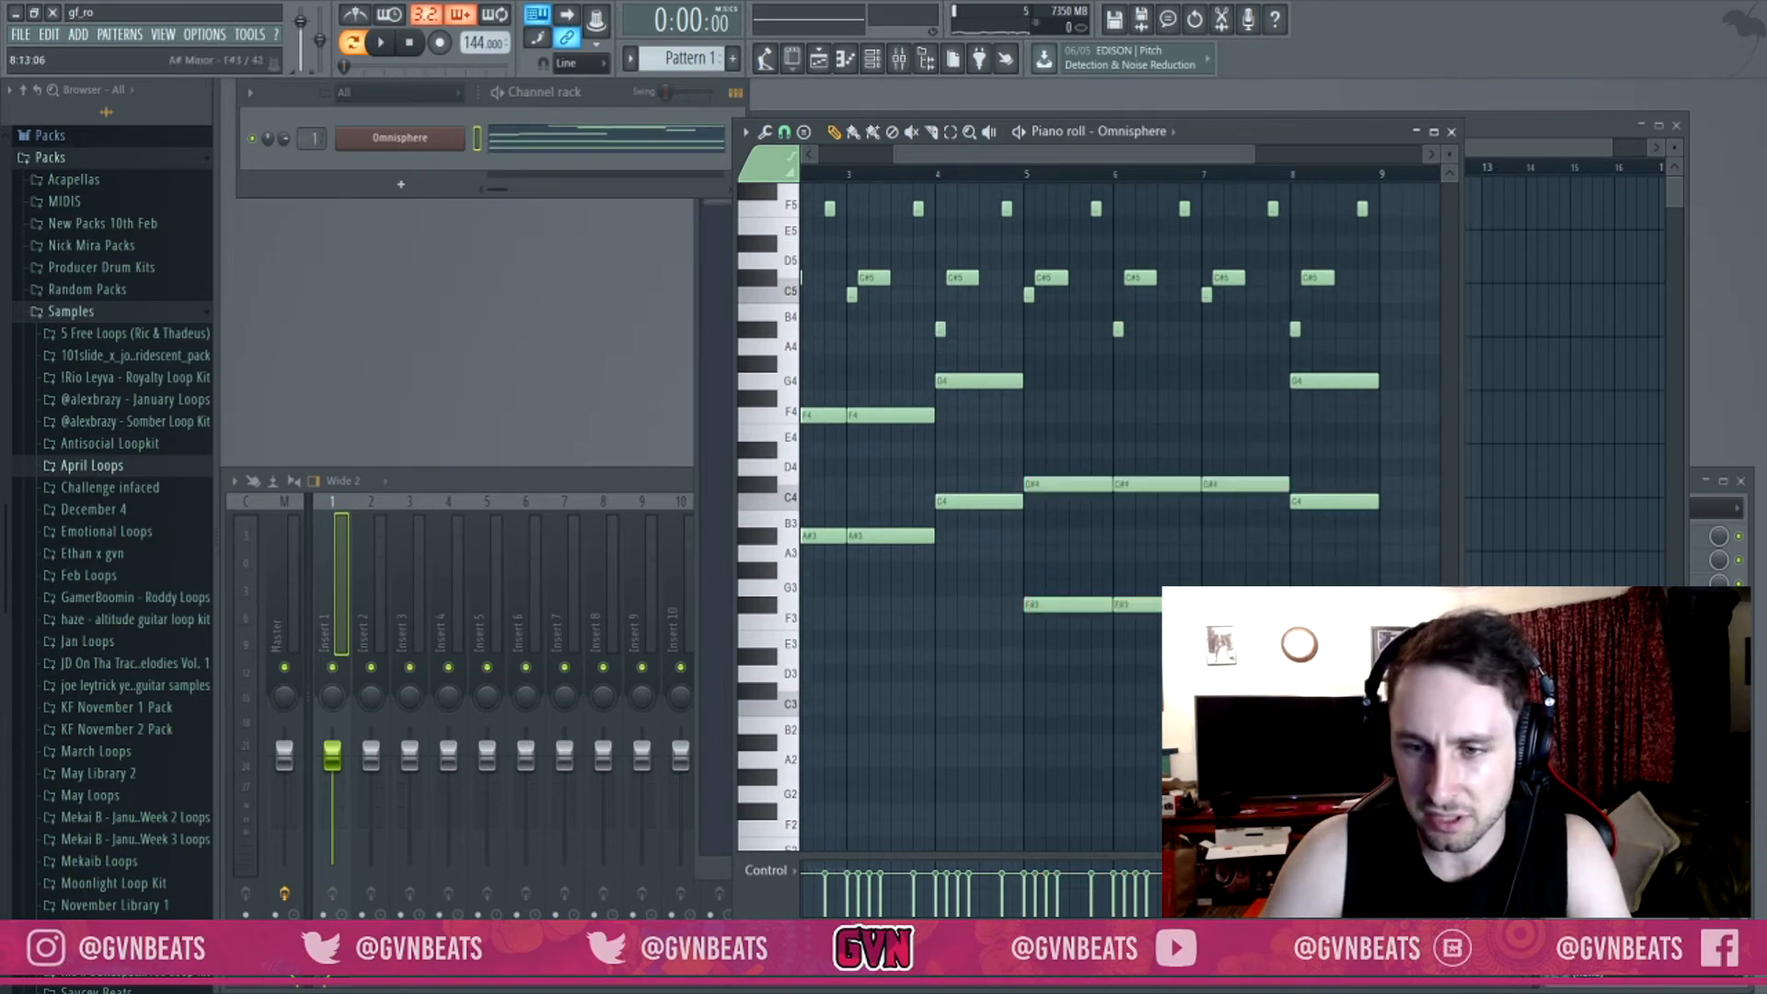
key(Down)
key(Down)
key(Down)
key(Down)
key(Down)
key(Down)
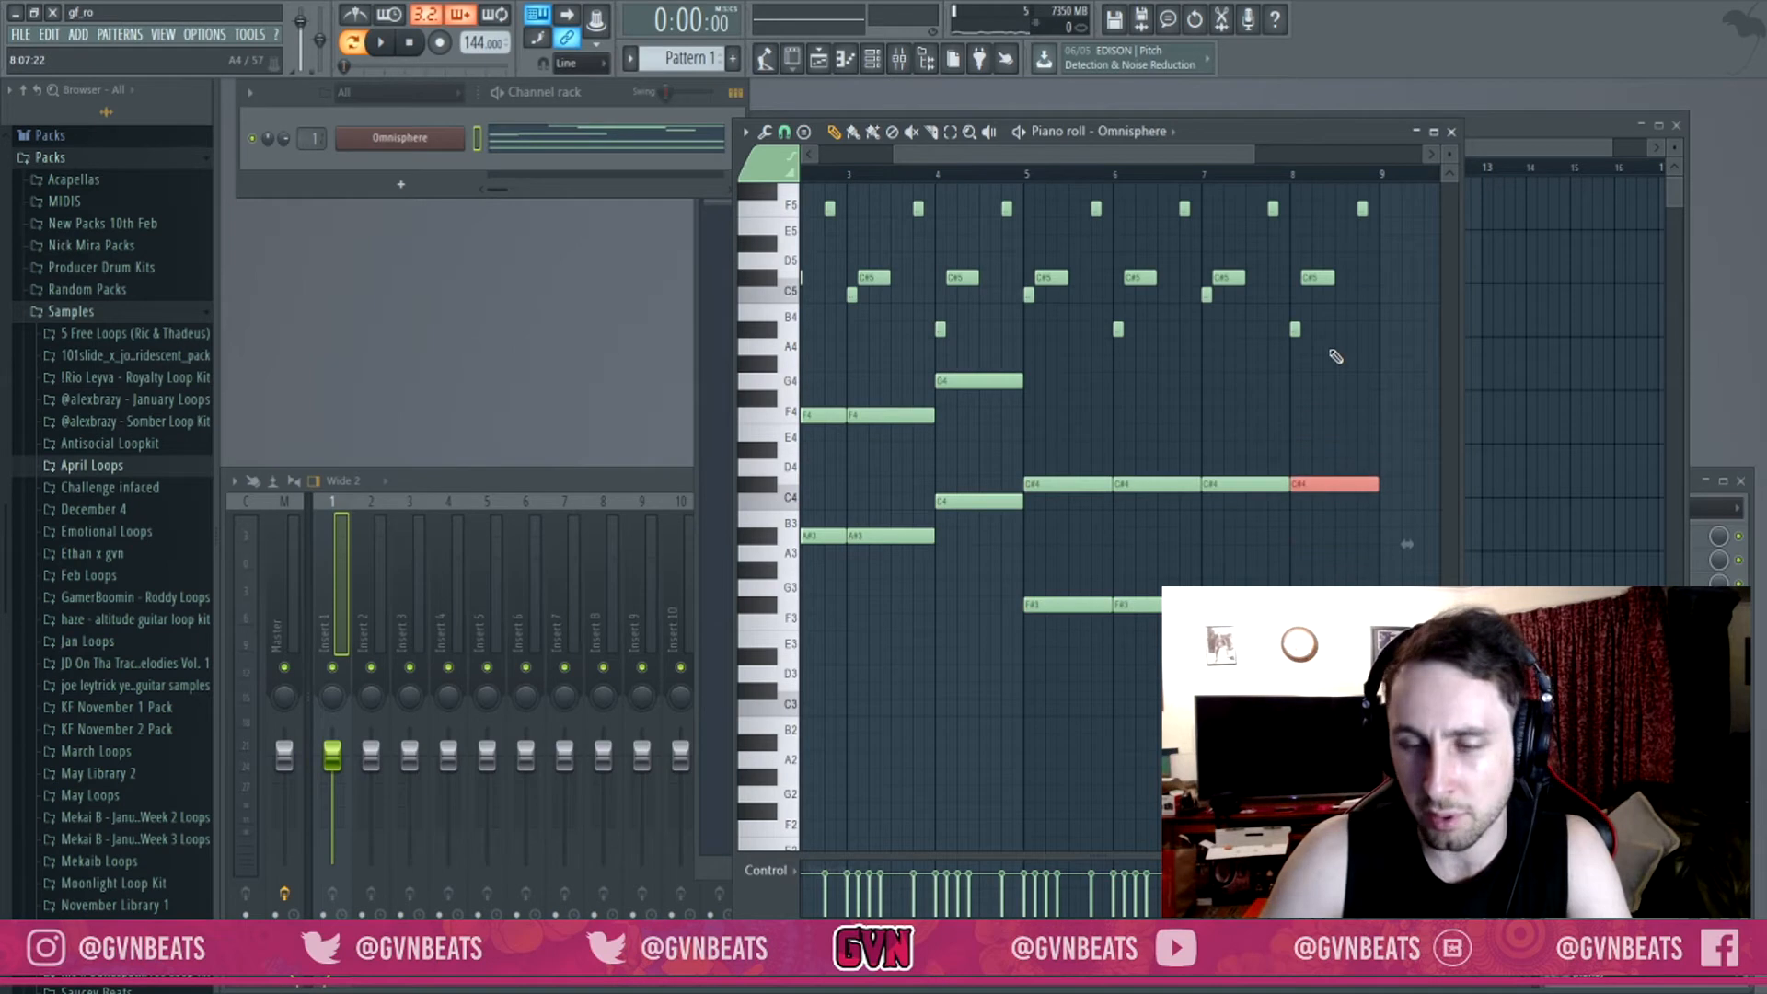
key(Up)
key(Up)
ctrl+click(1212, 411)
Raise the two highest melody notes in bars 5 to 8 and lower the whole pattern one semitone, leaving them at C6 and A5.
scroll(1002, 189, down, 1)
scroll(1002, 189, down, 2)
scroll(1015, 312, up, 6)
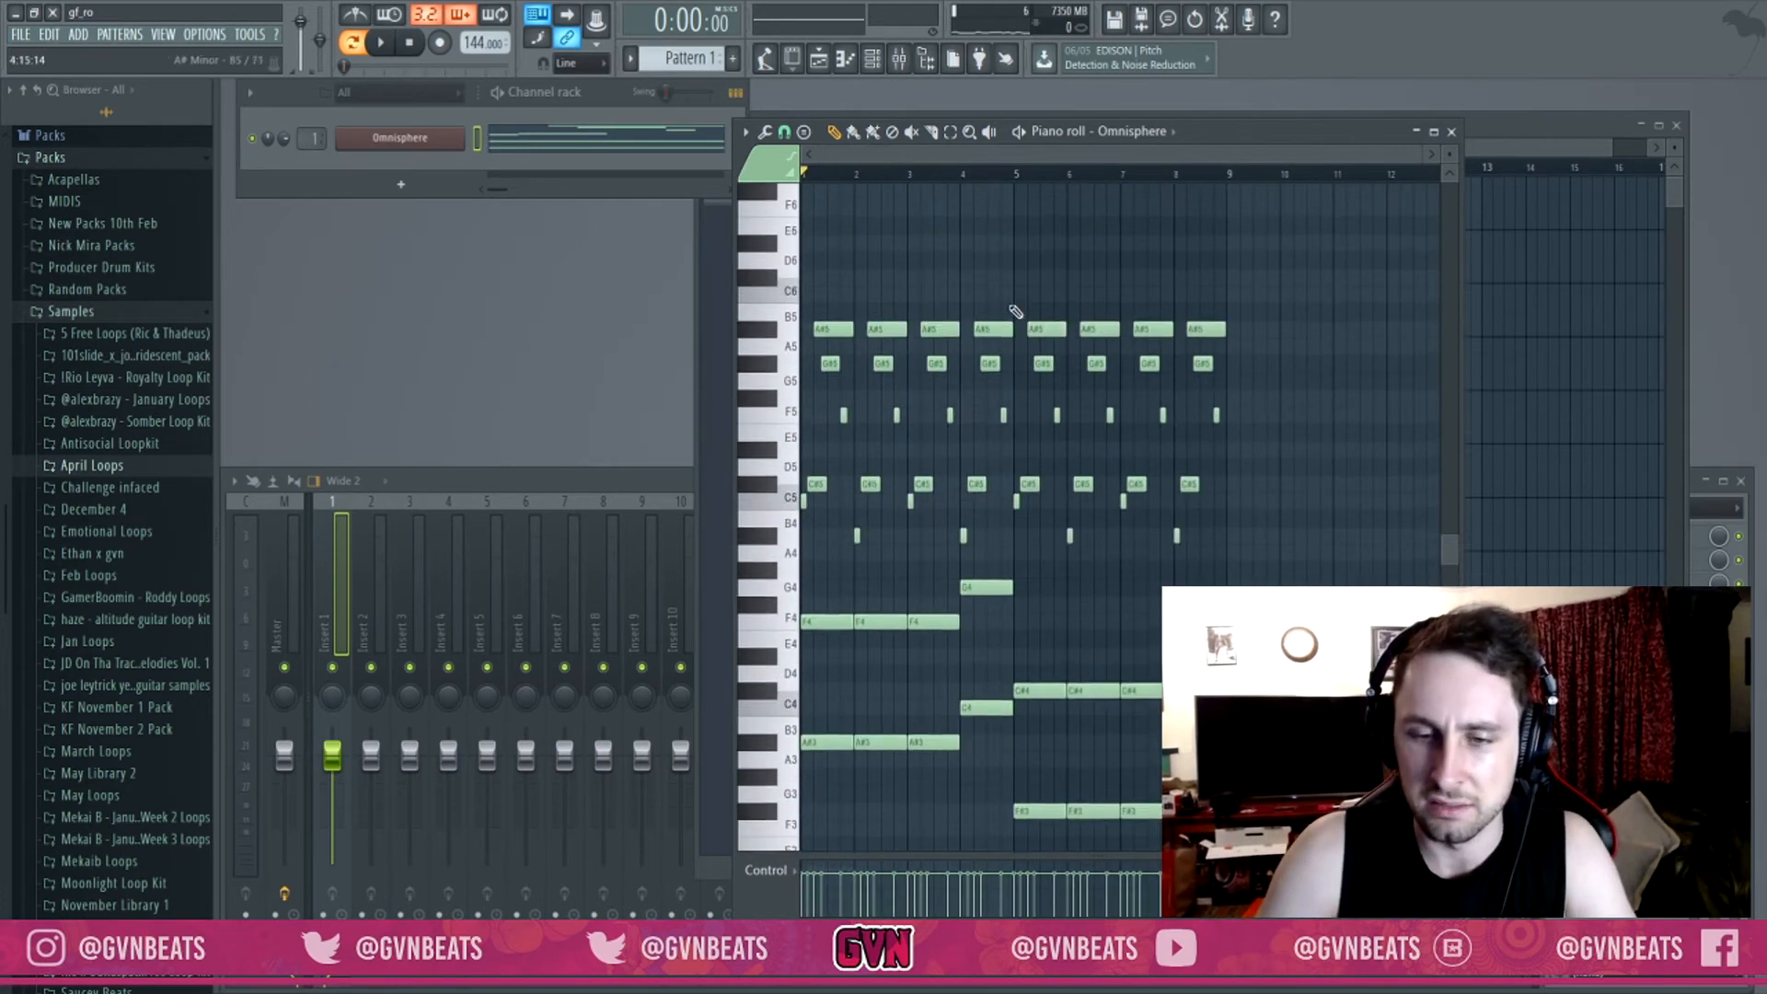
scroll(1008, 312, down, 1)
key(space)
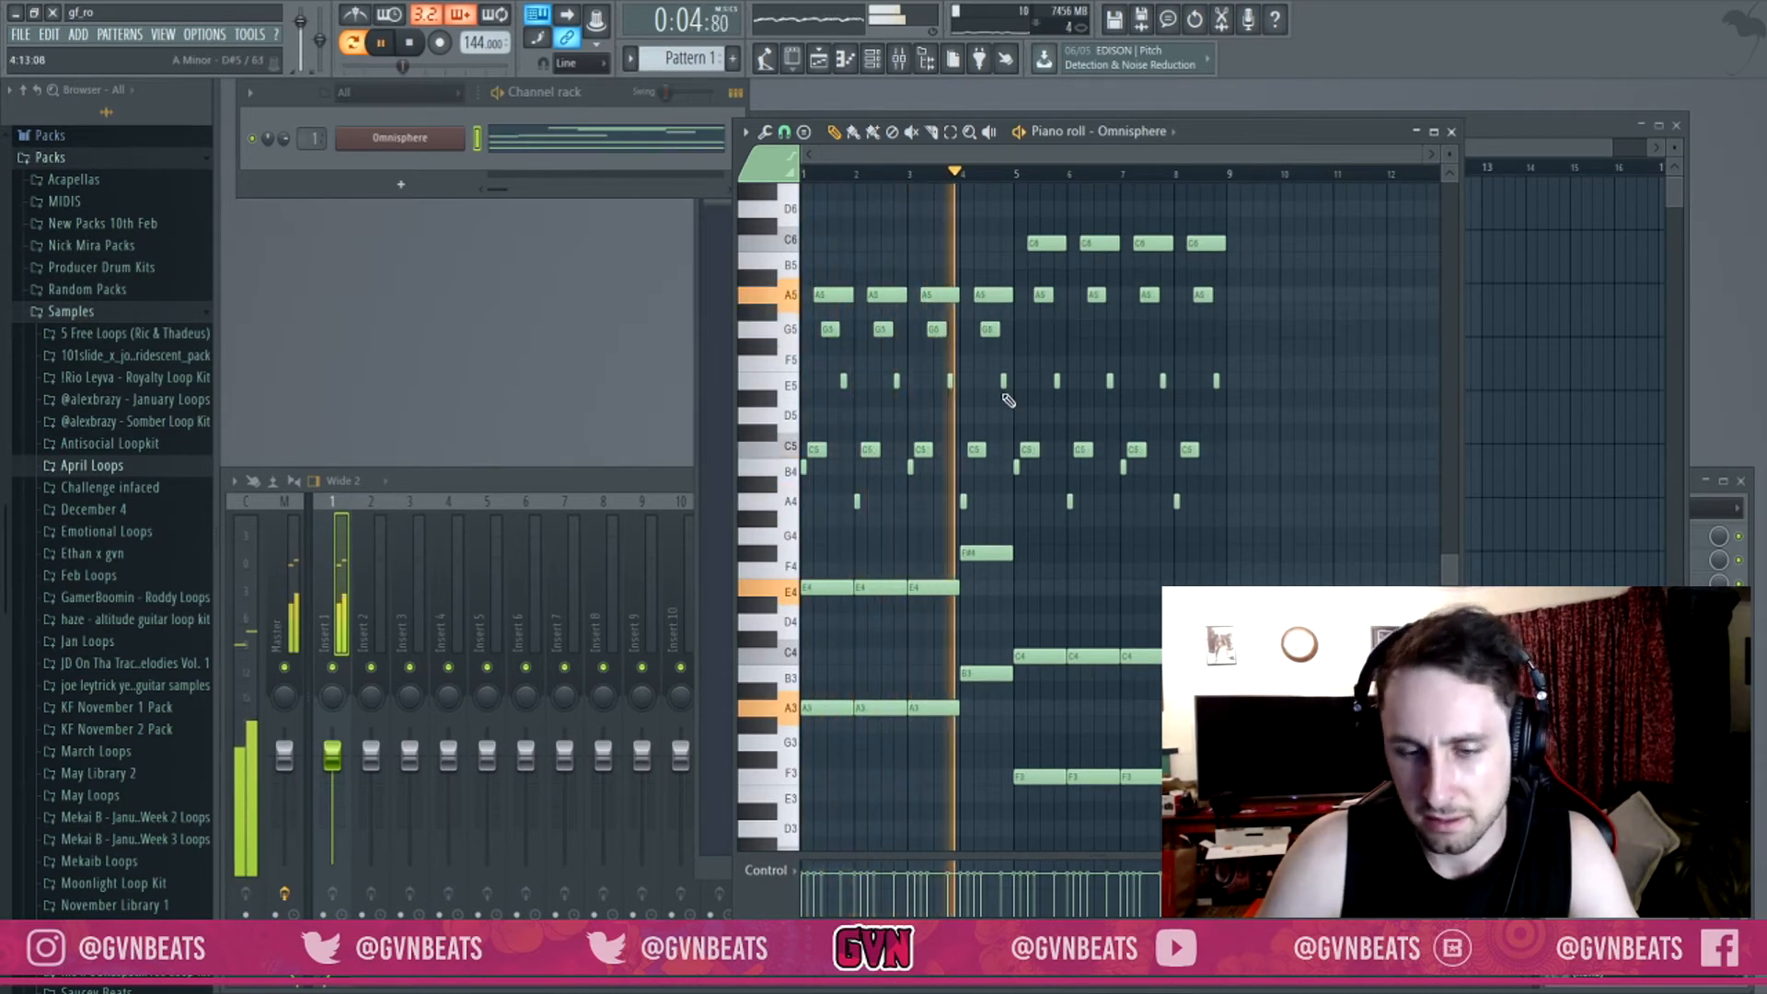
Raise the bass notes of bar 4 by one semitone and transpose the whole pattern up three semitones.
key(space)
drag(979, 695, 995, 547)
key(shift+Up)
key(space)
key(ctrl+d)
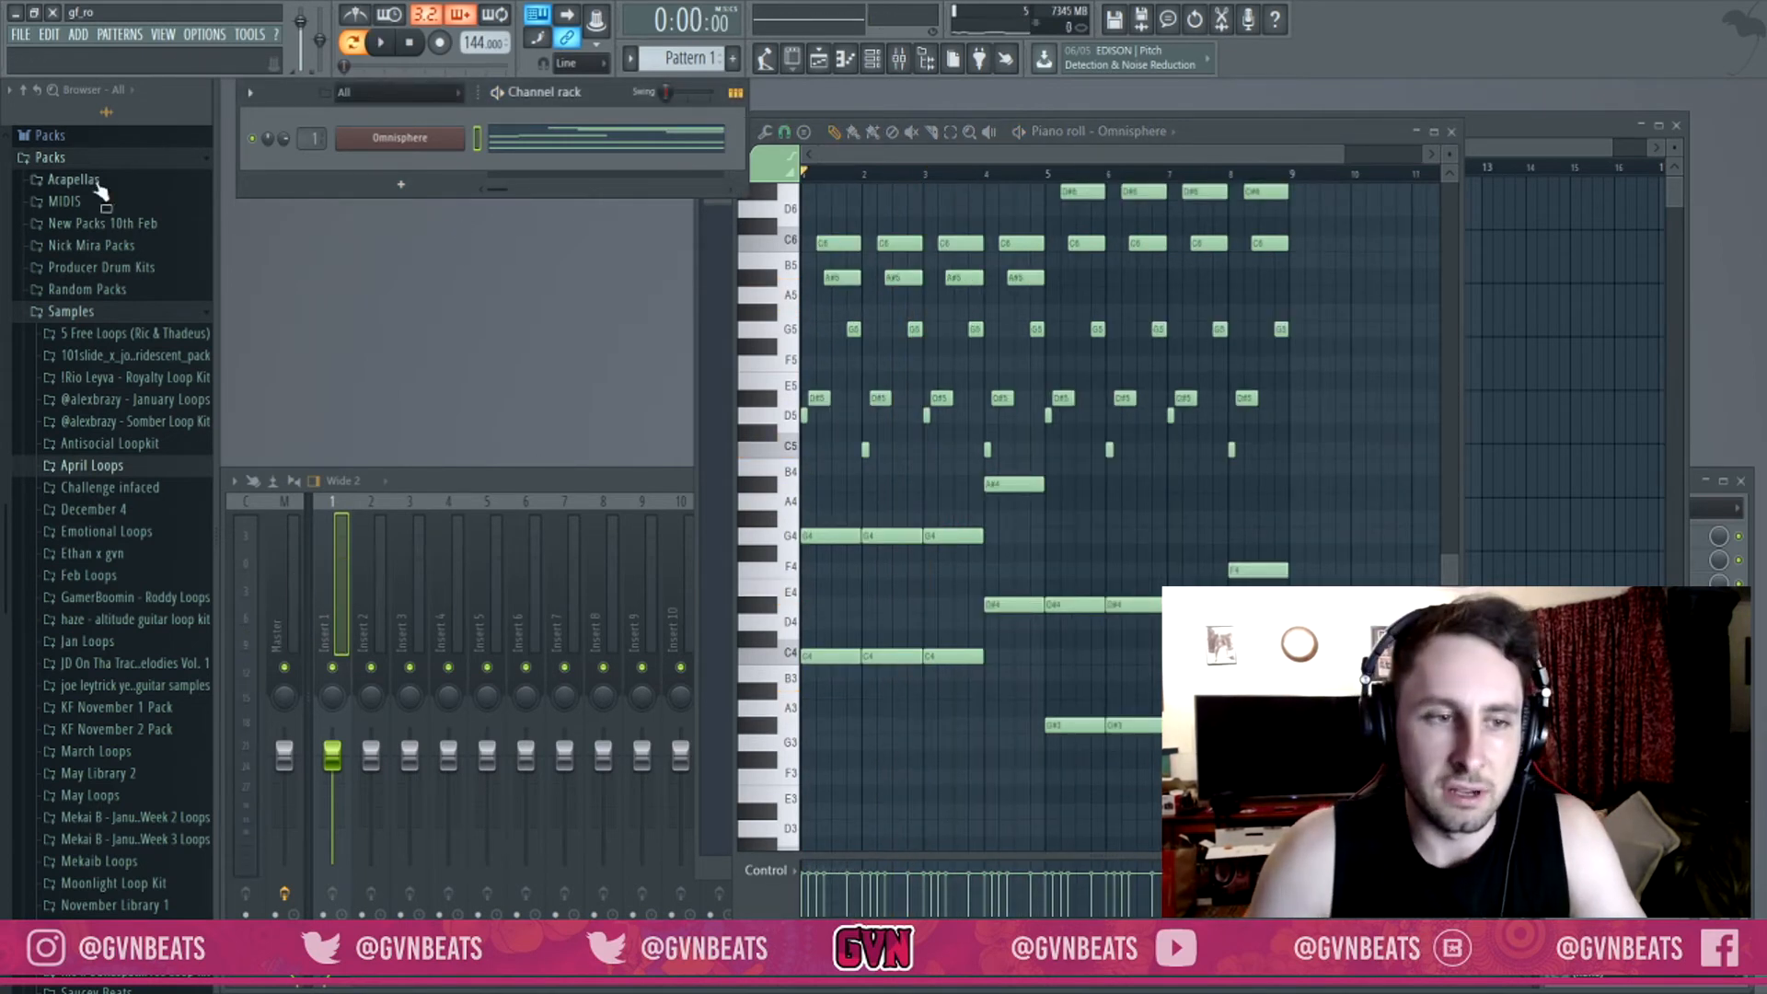
Collapse the Samples folder in the browser and add SRX ORCHESTRA as a new channel.
click(68, 315)
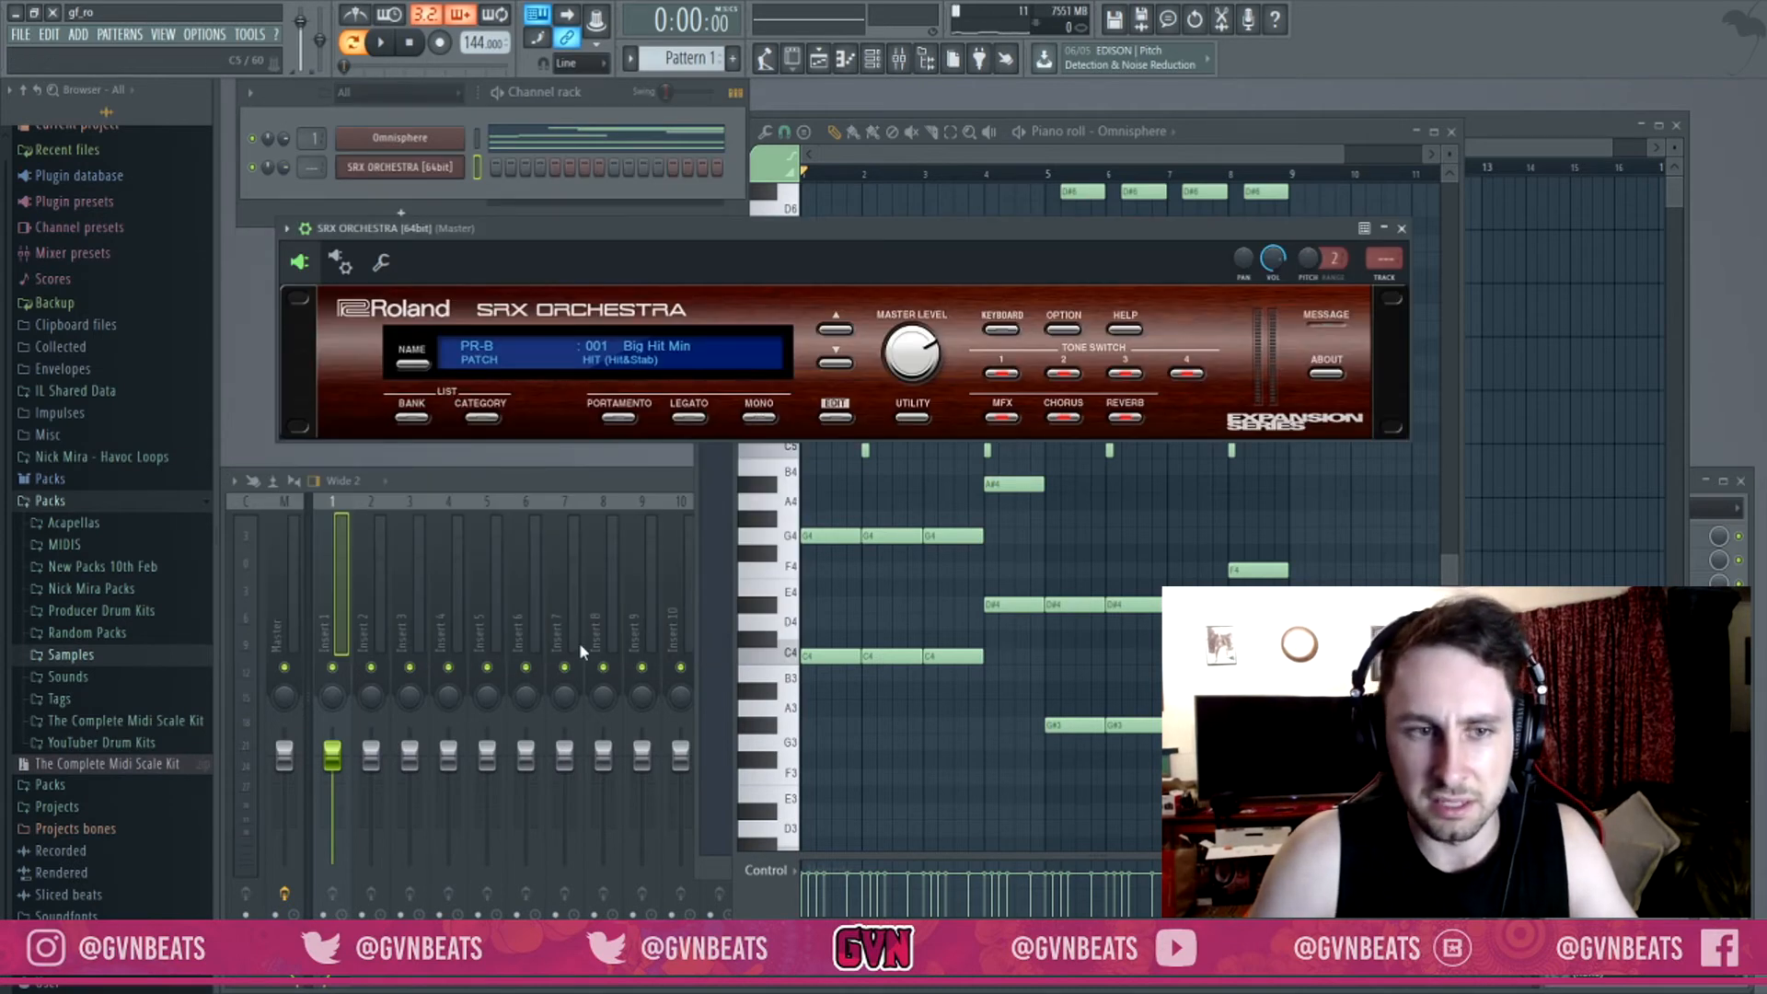
Choose the SlowEpic Str patch in SRX ORCHESTRA and draw three-bar G4 and C4 notes from bar 1 in its piano roll.
key(F7)
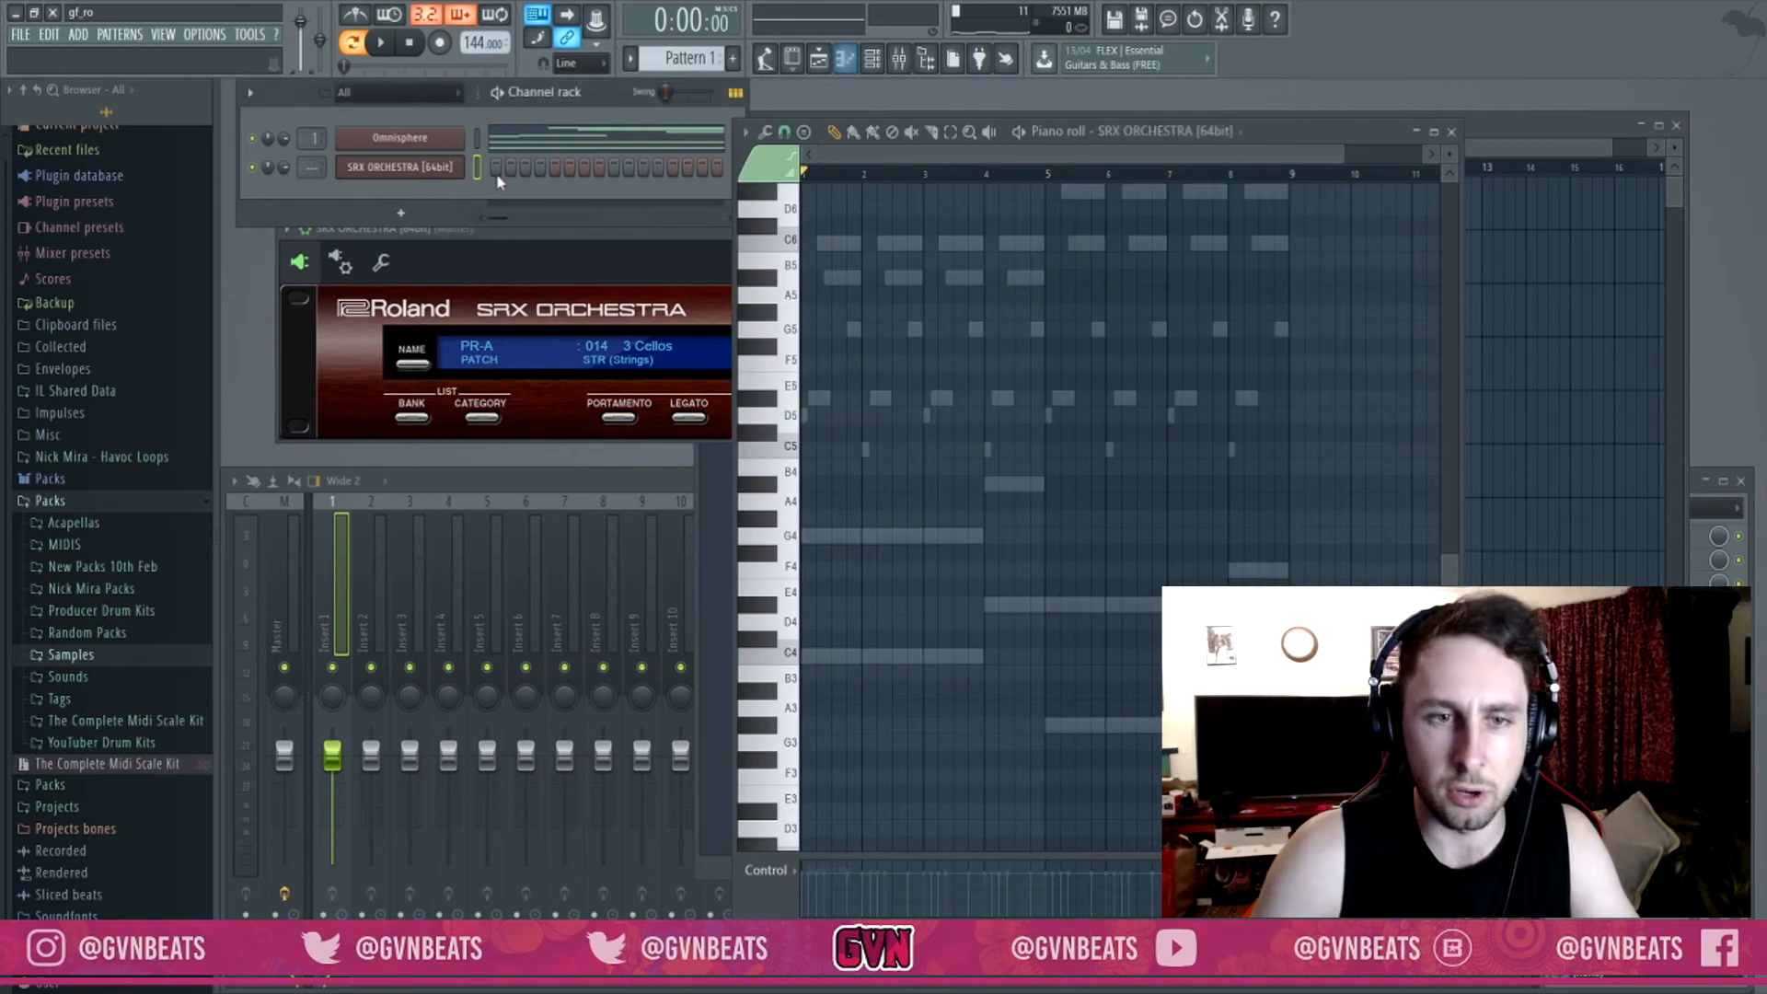
click(808, 536)
click(607, 294)
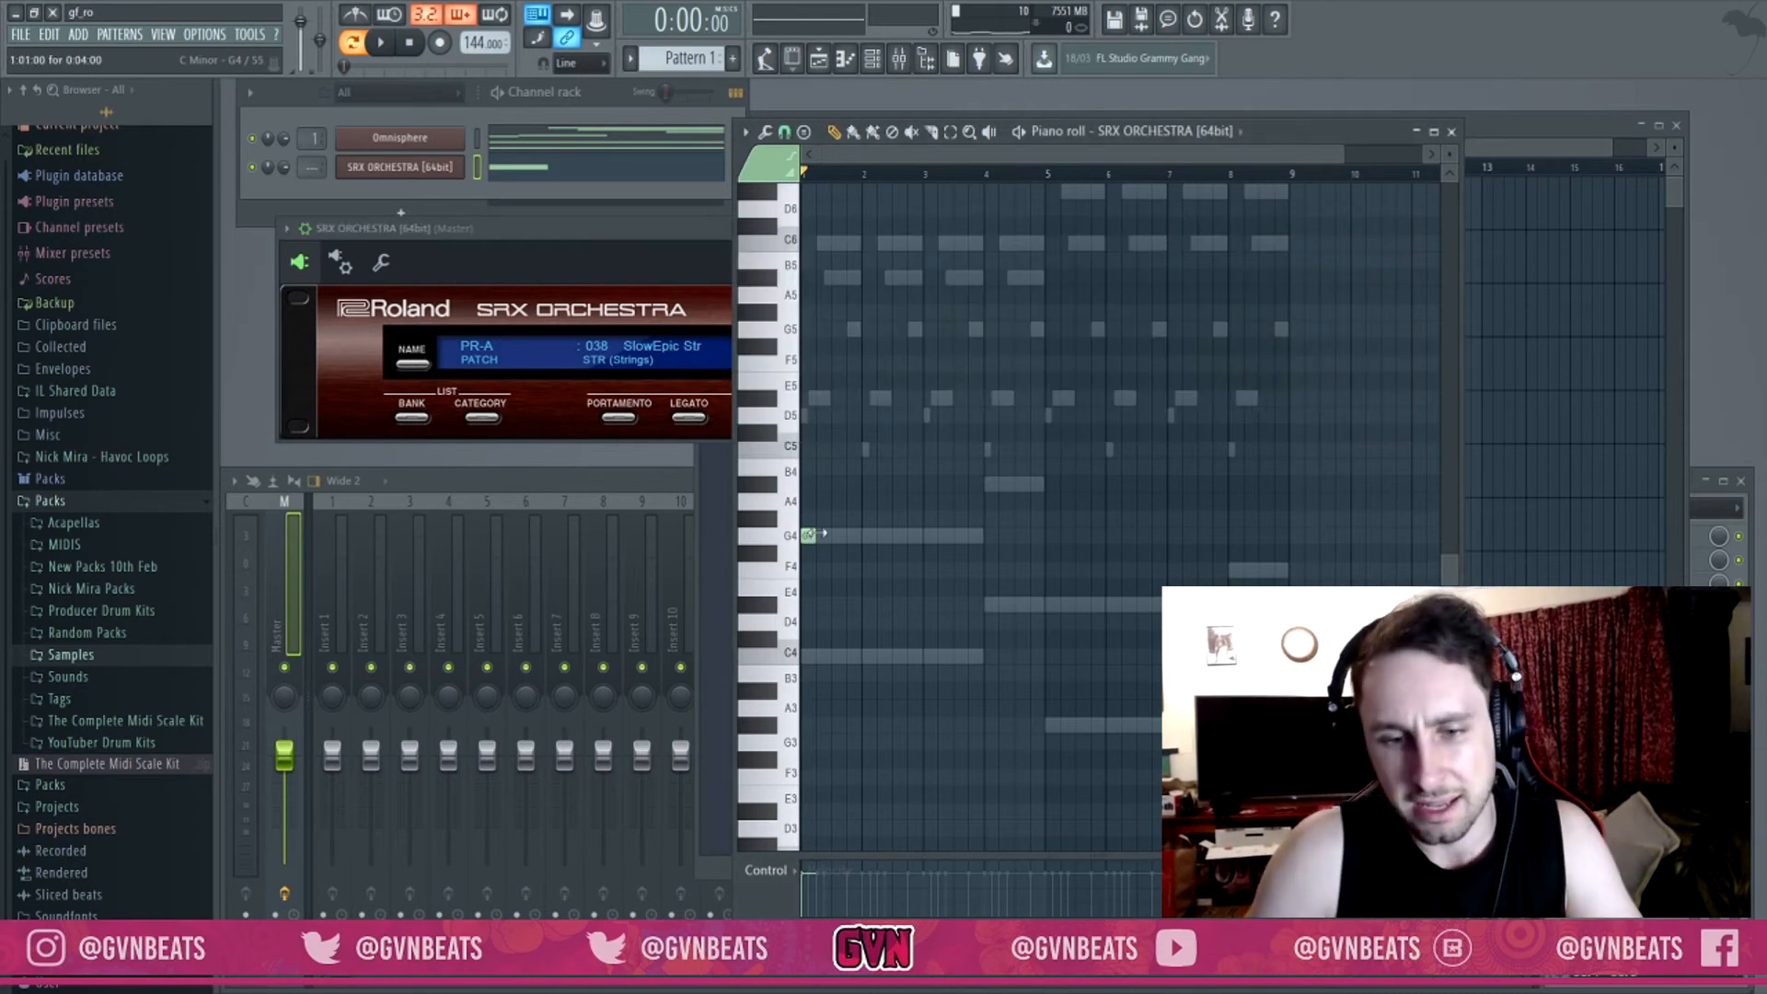
drag(814, 534, 982, 535)
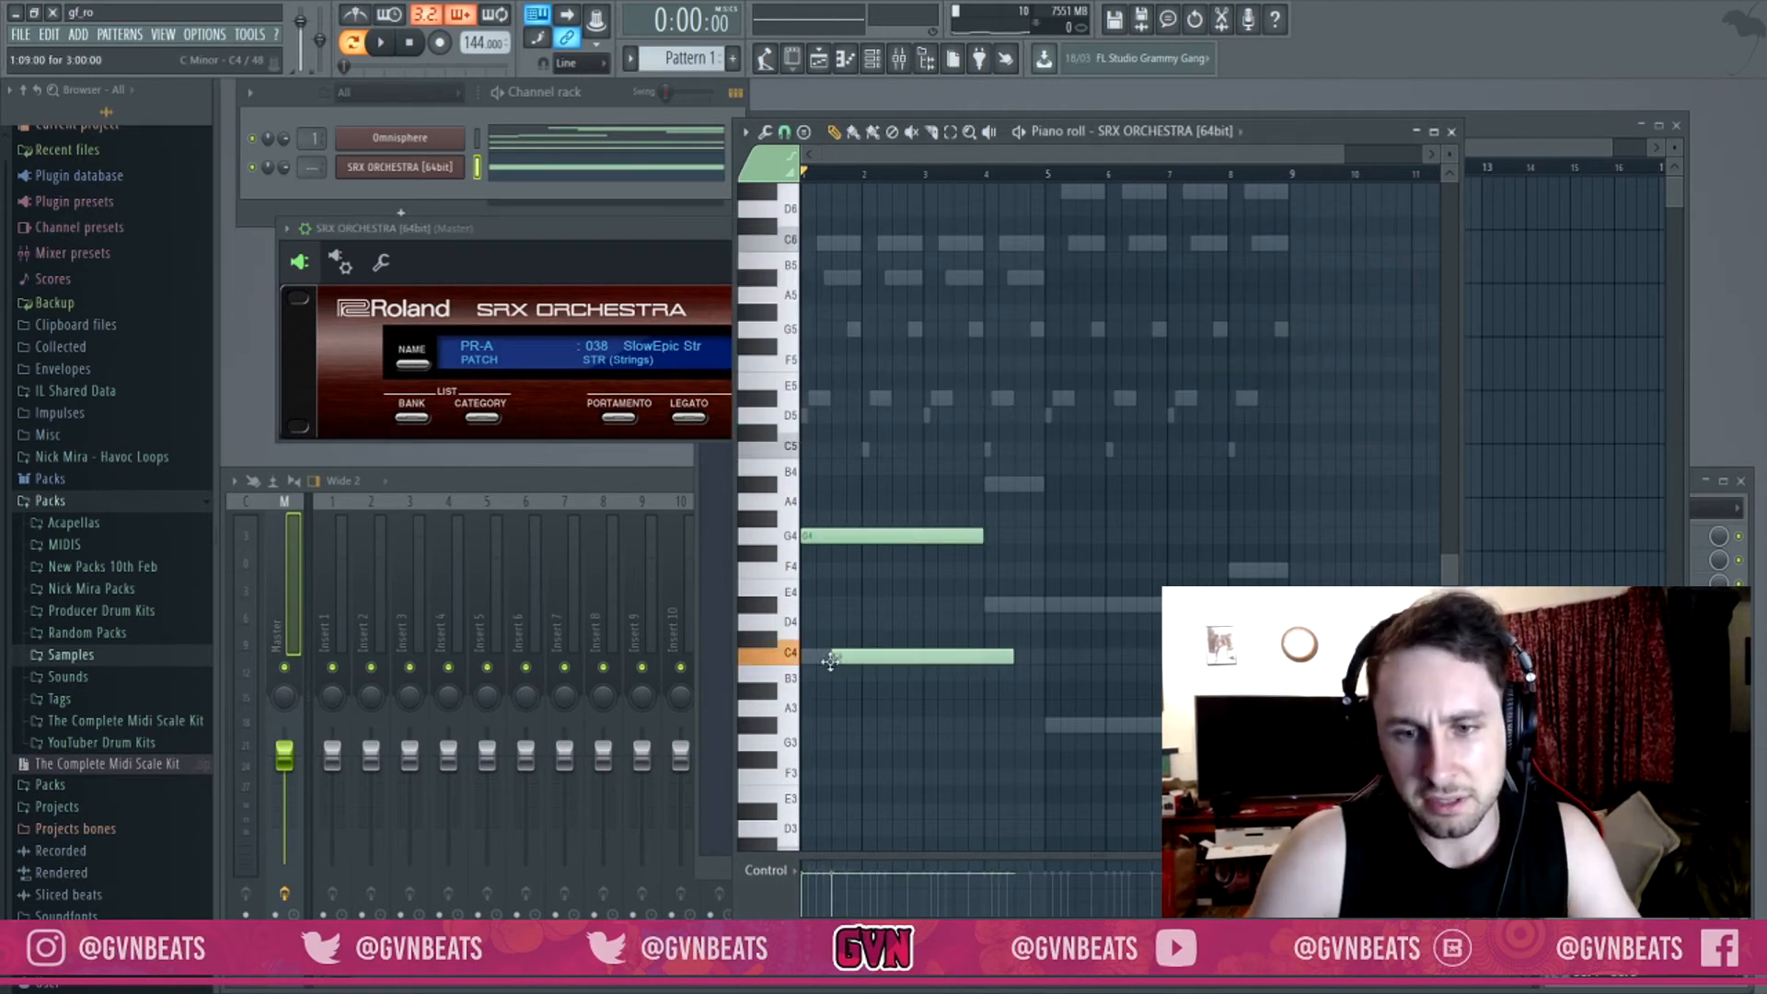
Draw one-bar A#4 and D#4 notes in bar 4 of the SRX ORCHESTRA part and select all its notes.
click(991, 485)
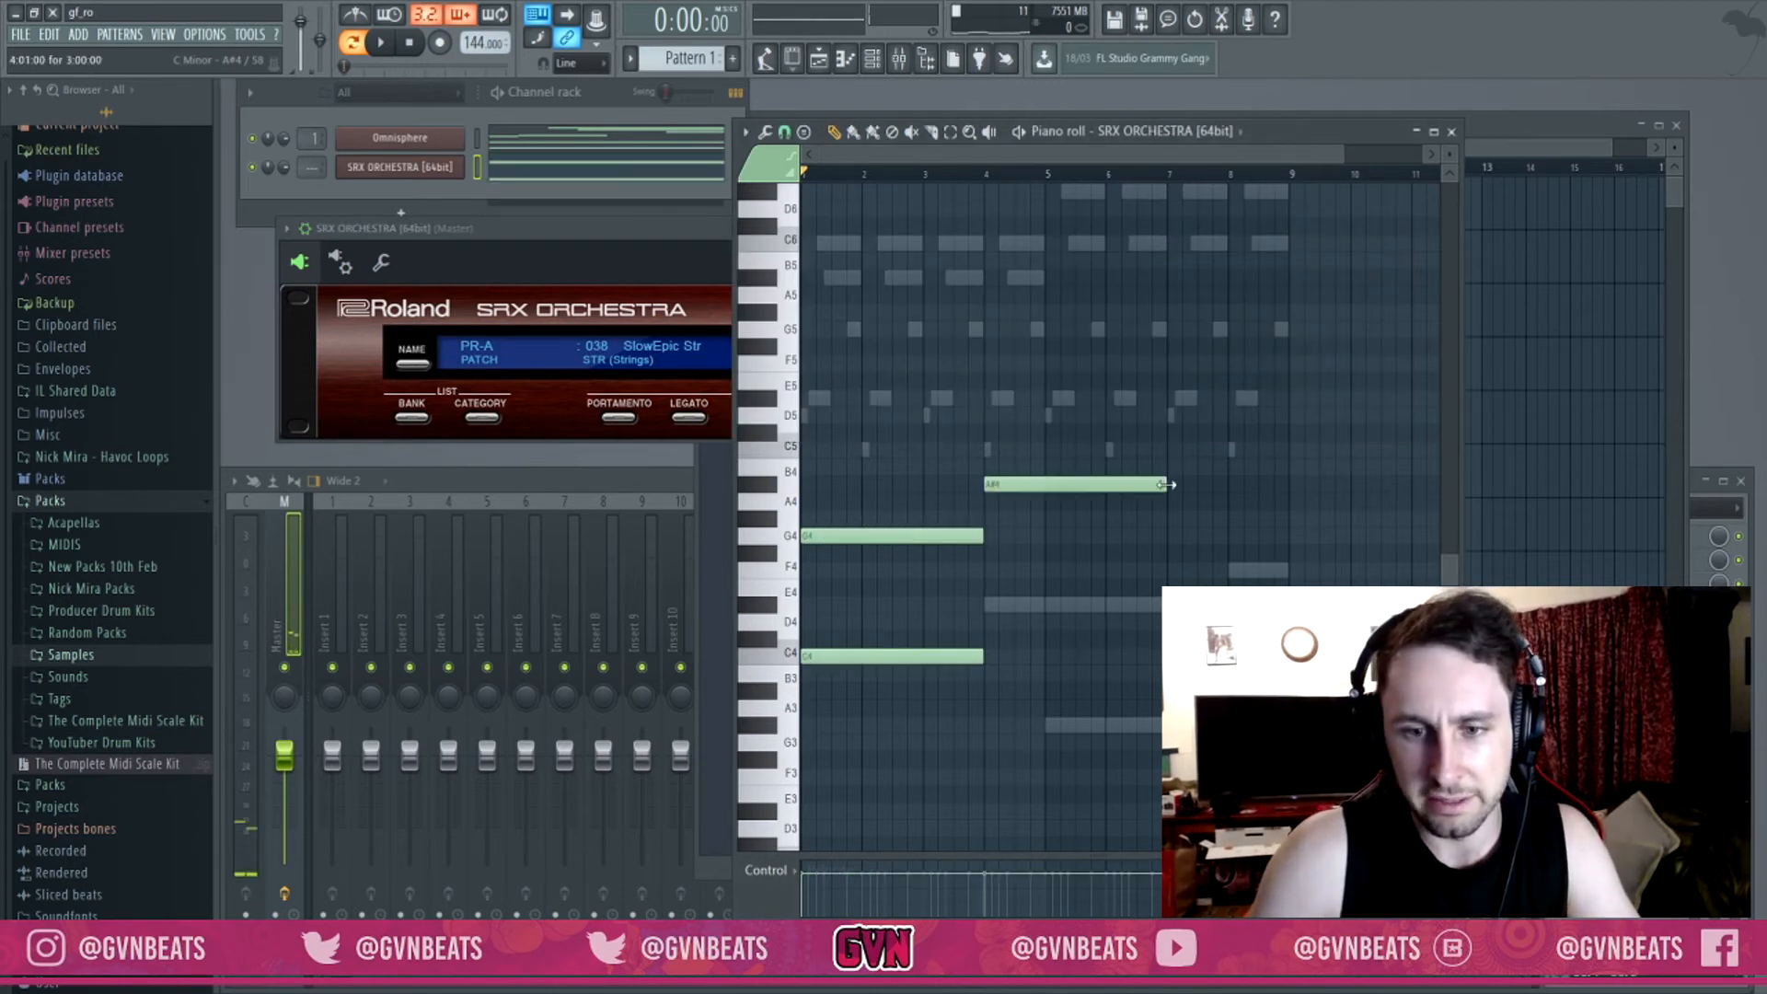
drag(1165, 485, 1044, 488)
click(985, 606)
key(ctrl+a)
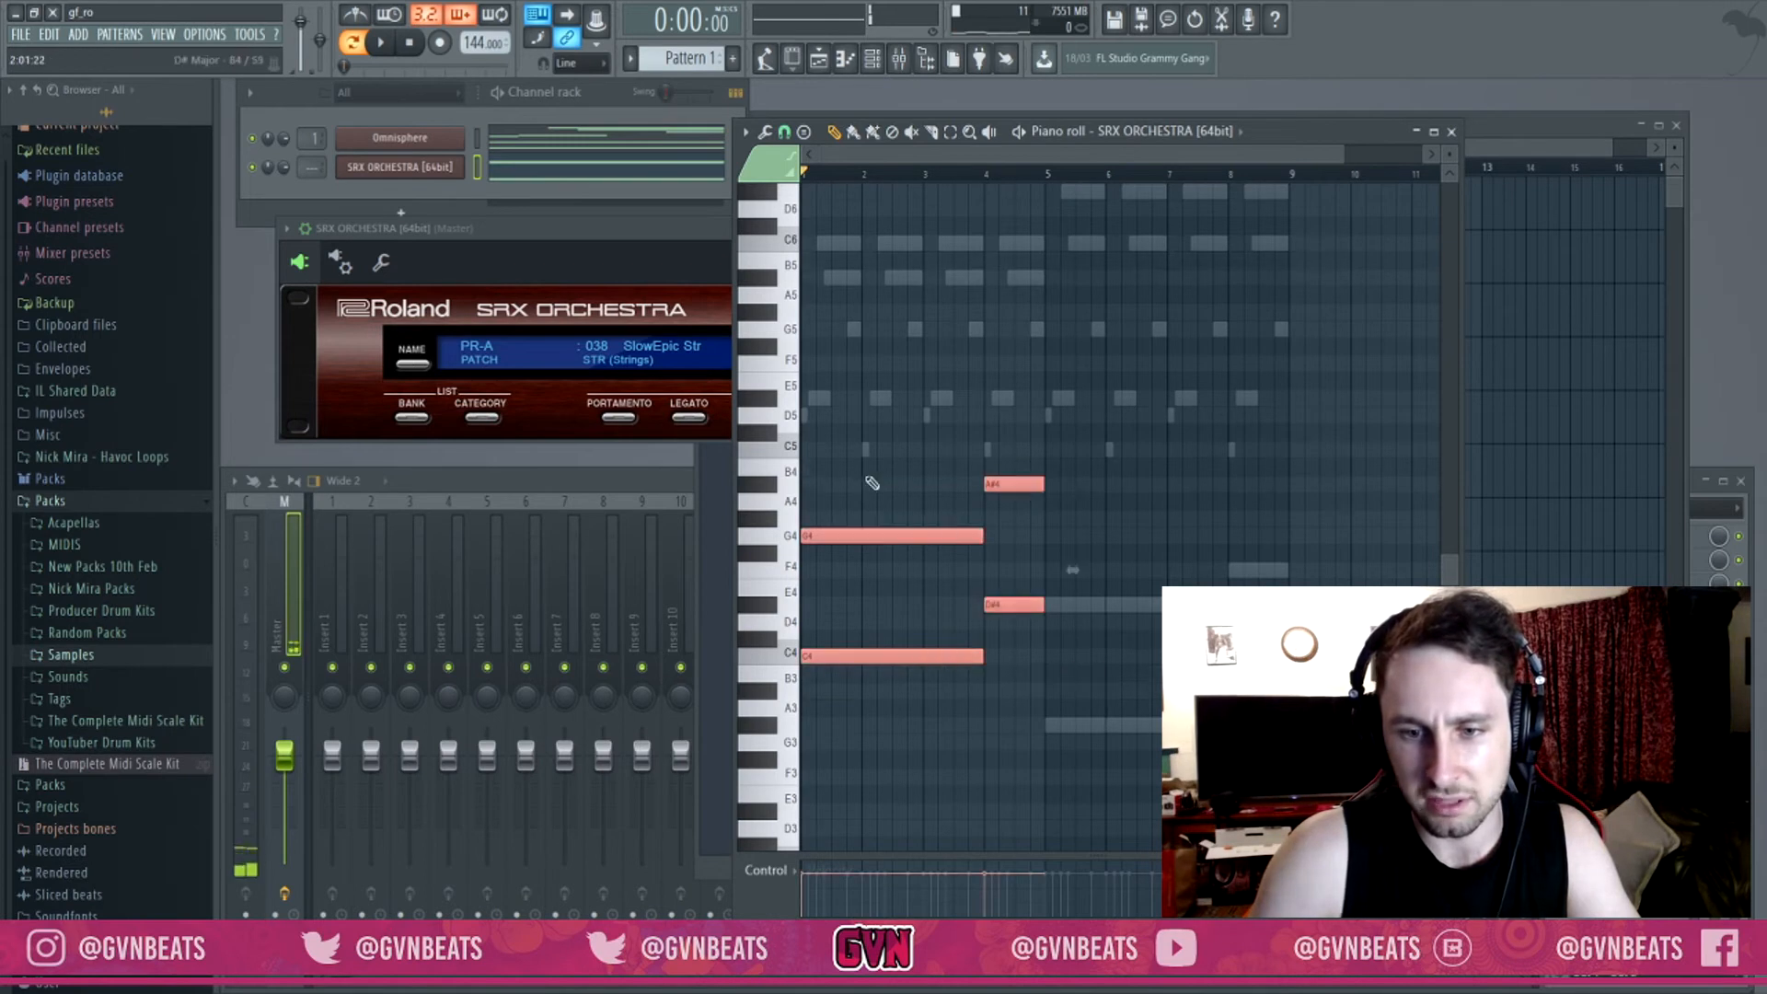
While the pattern plays, load Fruity parametric EQ 2 on mixer insert 2 for SRX ORCHESTRA and pull down two of its bands.
key(space)
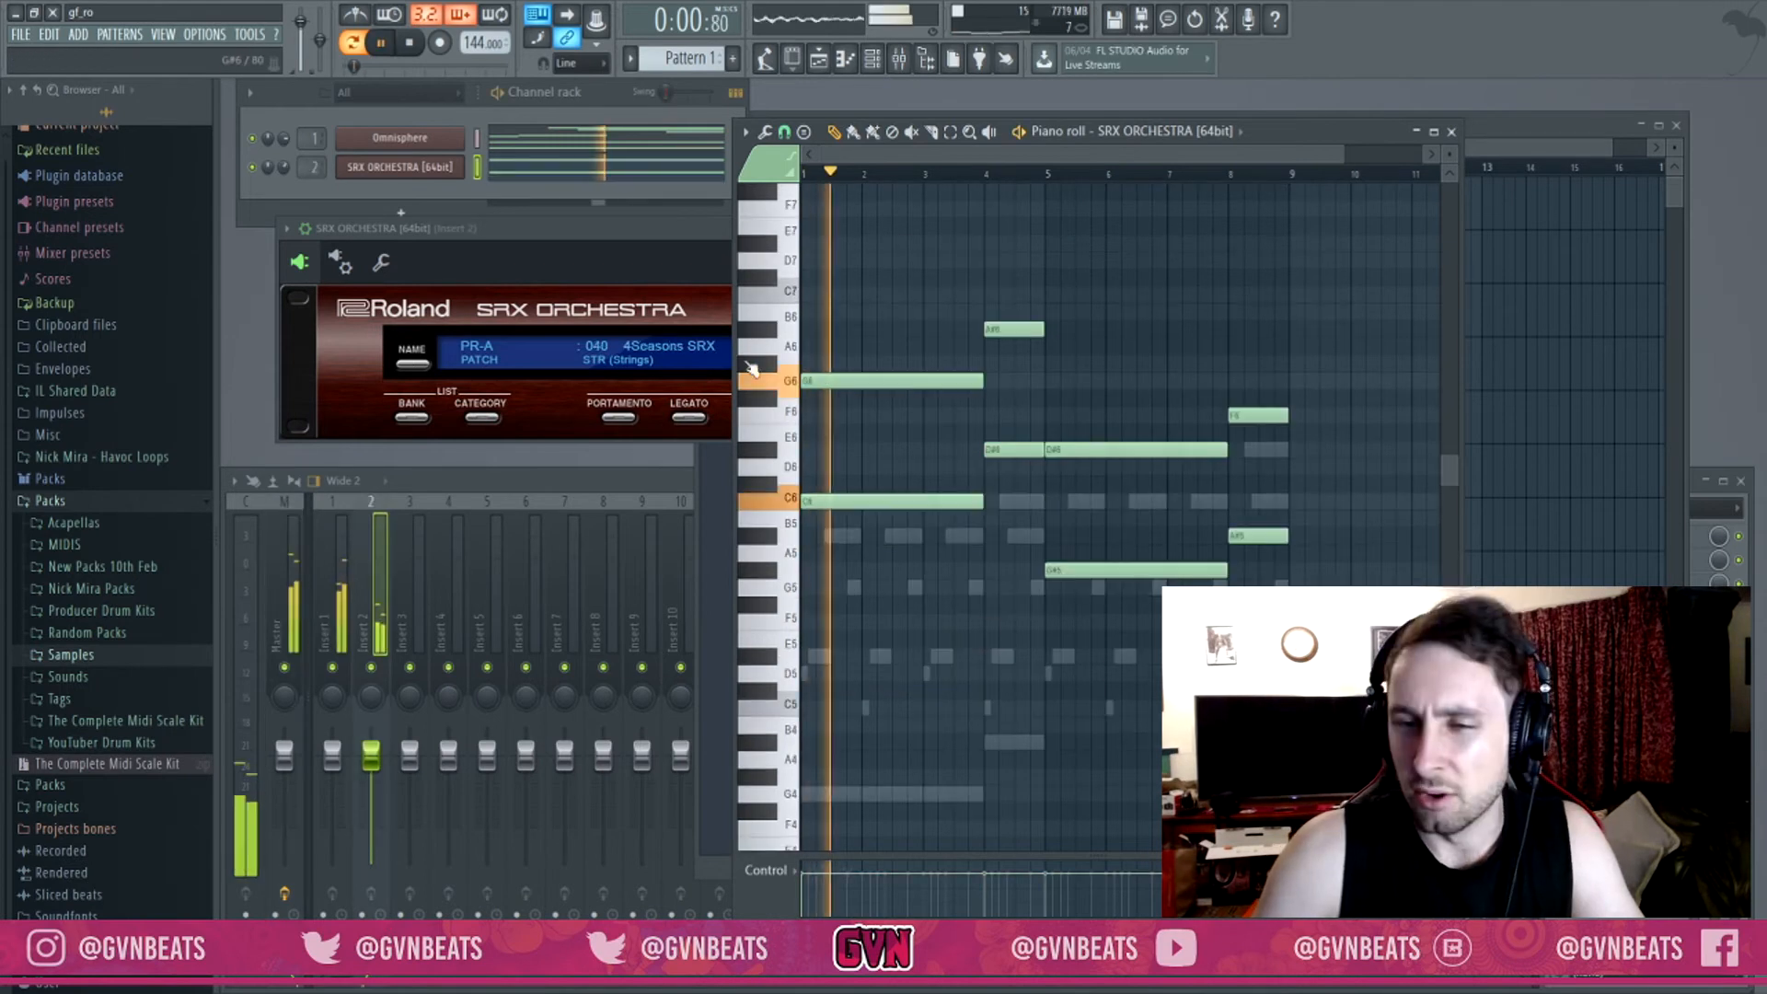
click(655, 276)
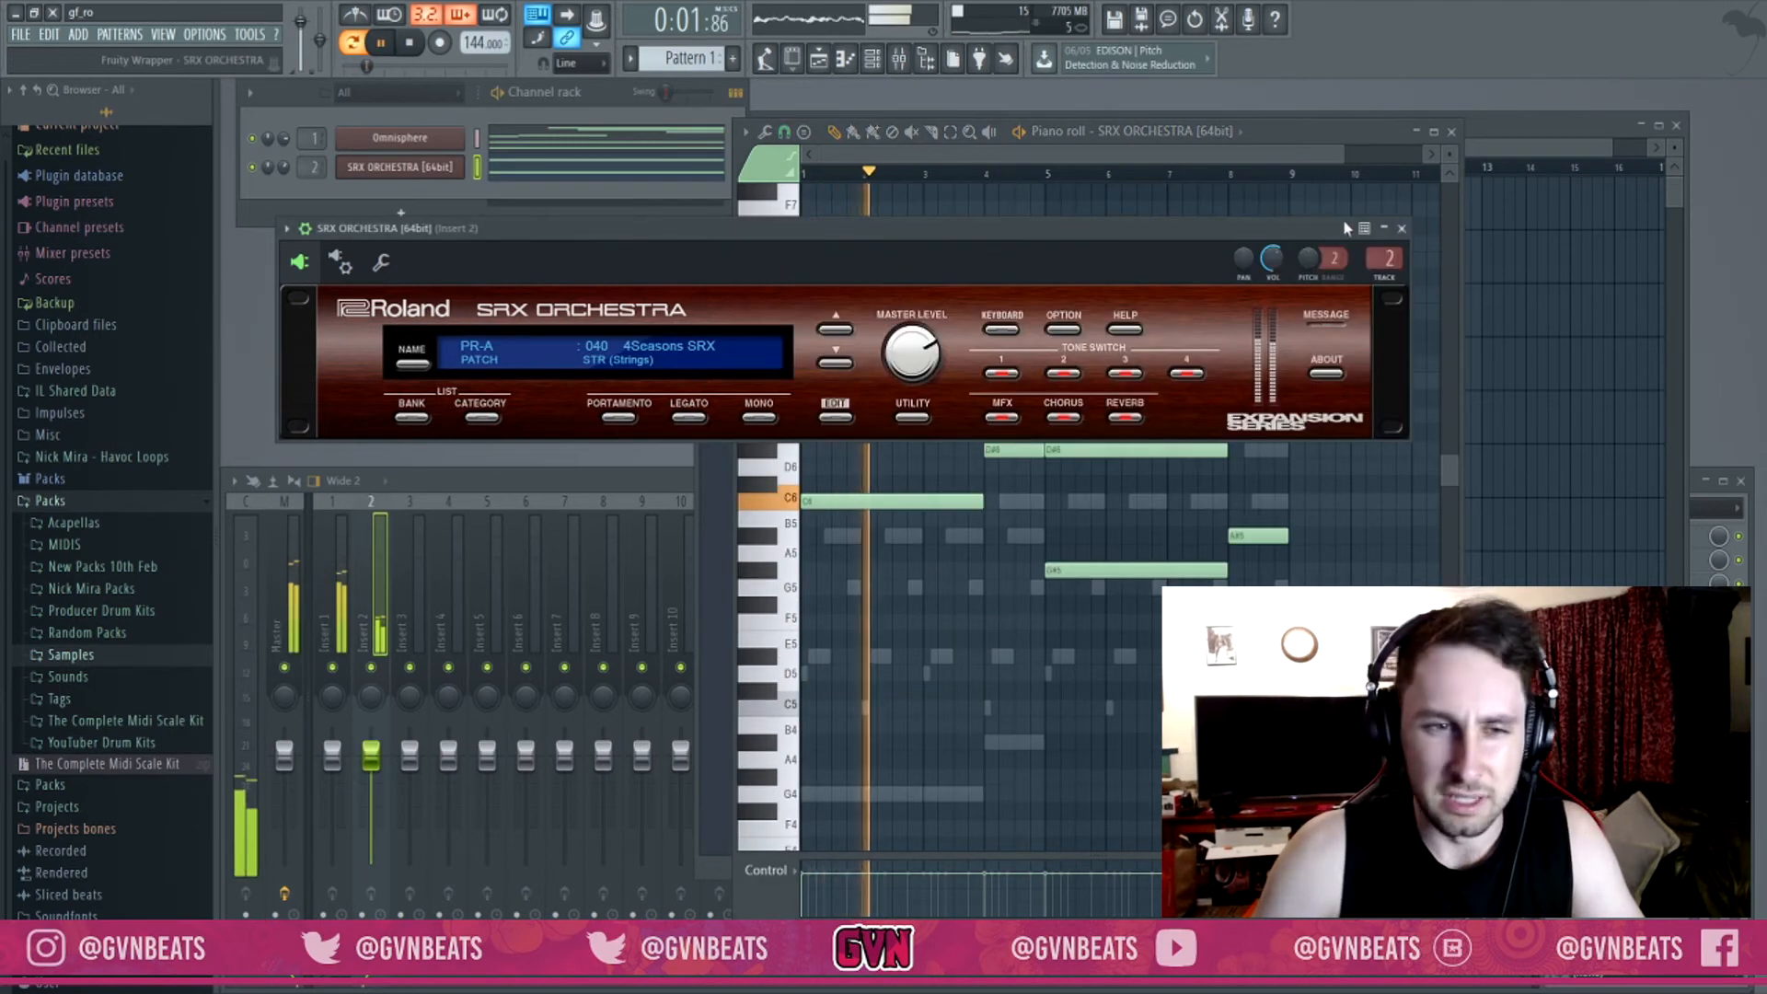
click(1404, 229)
click(373, 611)
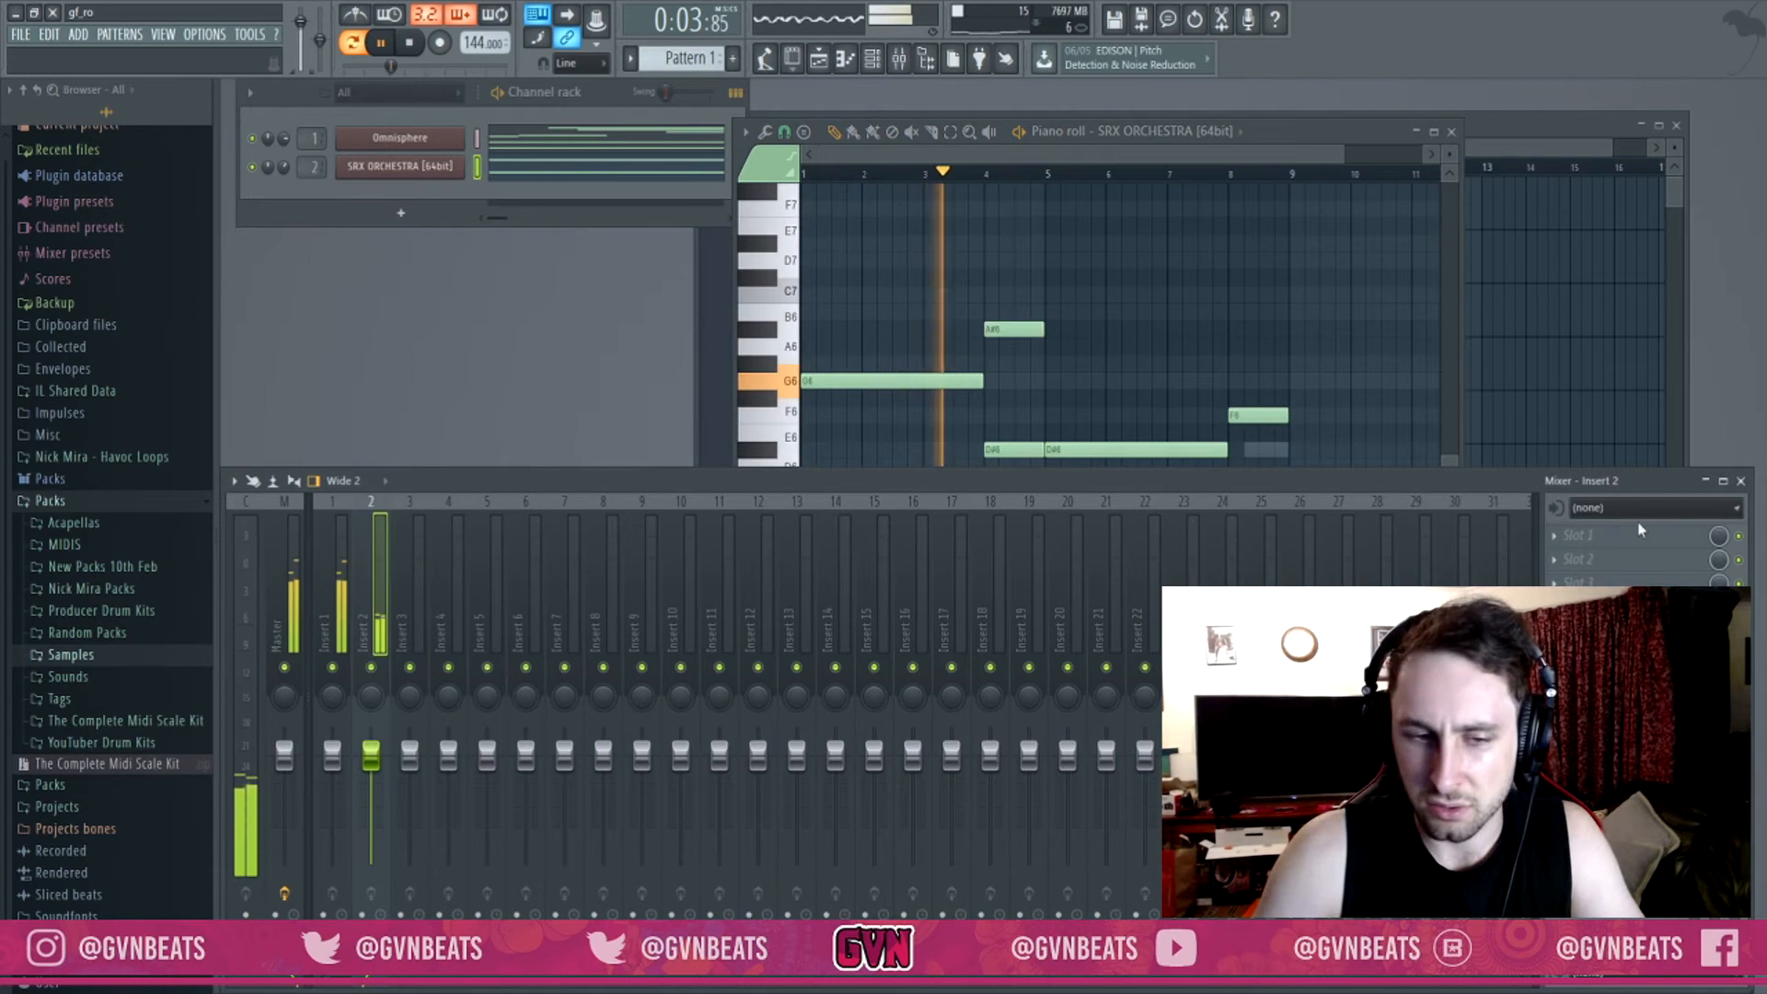
click(1555, 536)
click(1472, 737)
drag(704, 483, 702, 564)
drag(459, 483, 559, 565)
click(951, 328)
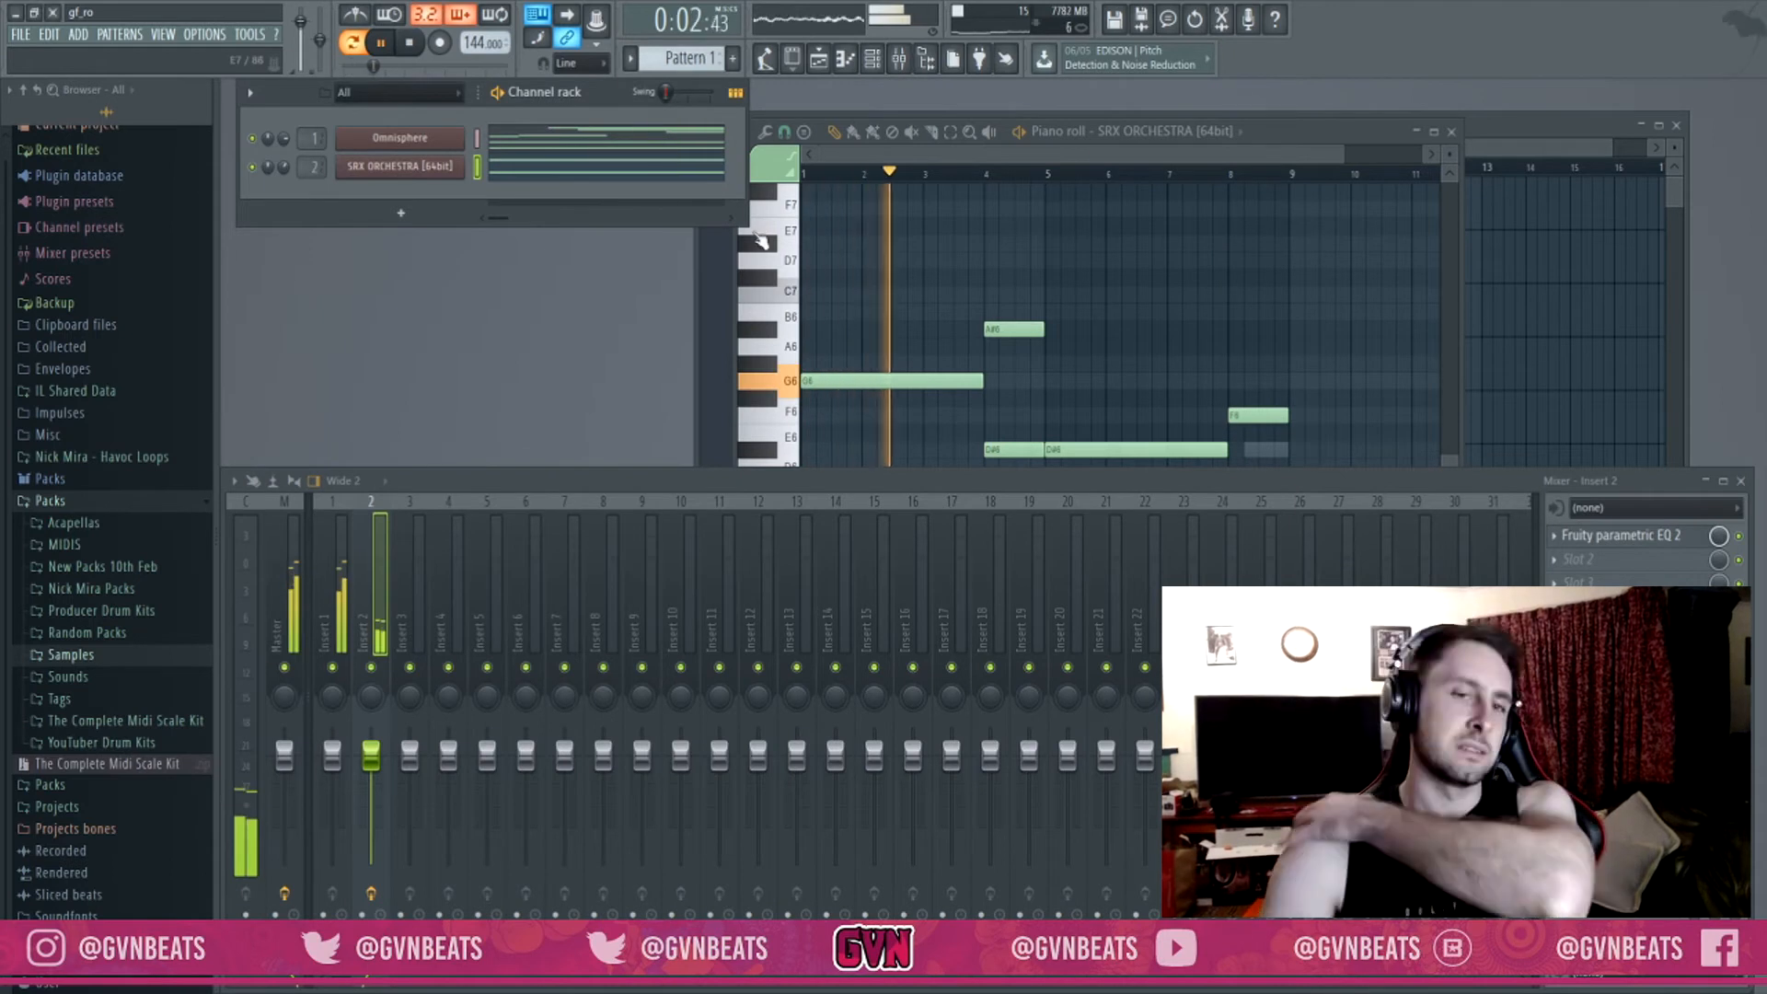
Widen the channel rack and draw a two-bar C4 note from bar 1 in the first Arcade channel's piano roll.
drag(748, 164, 1458, 185)
key(F5)
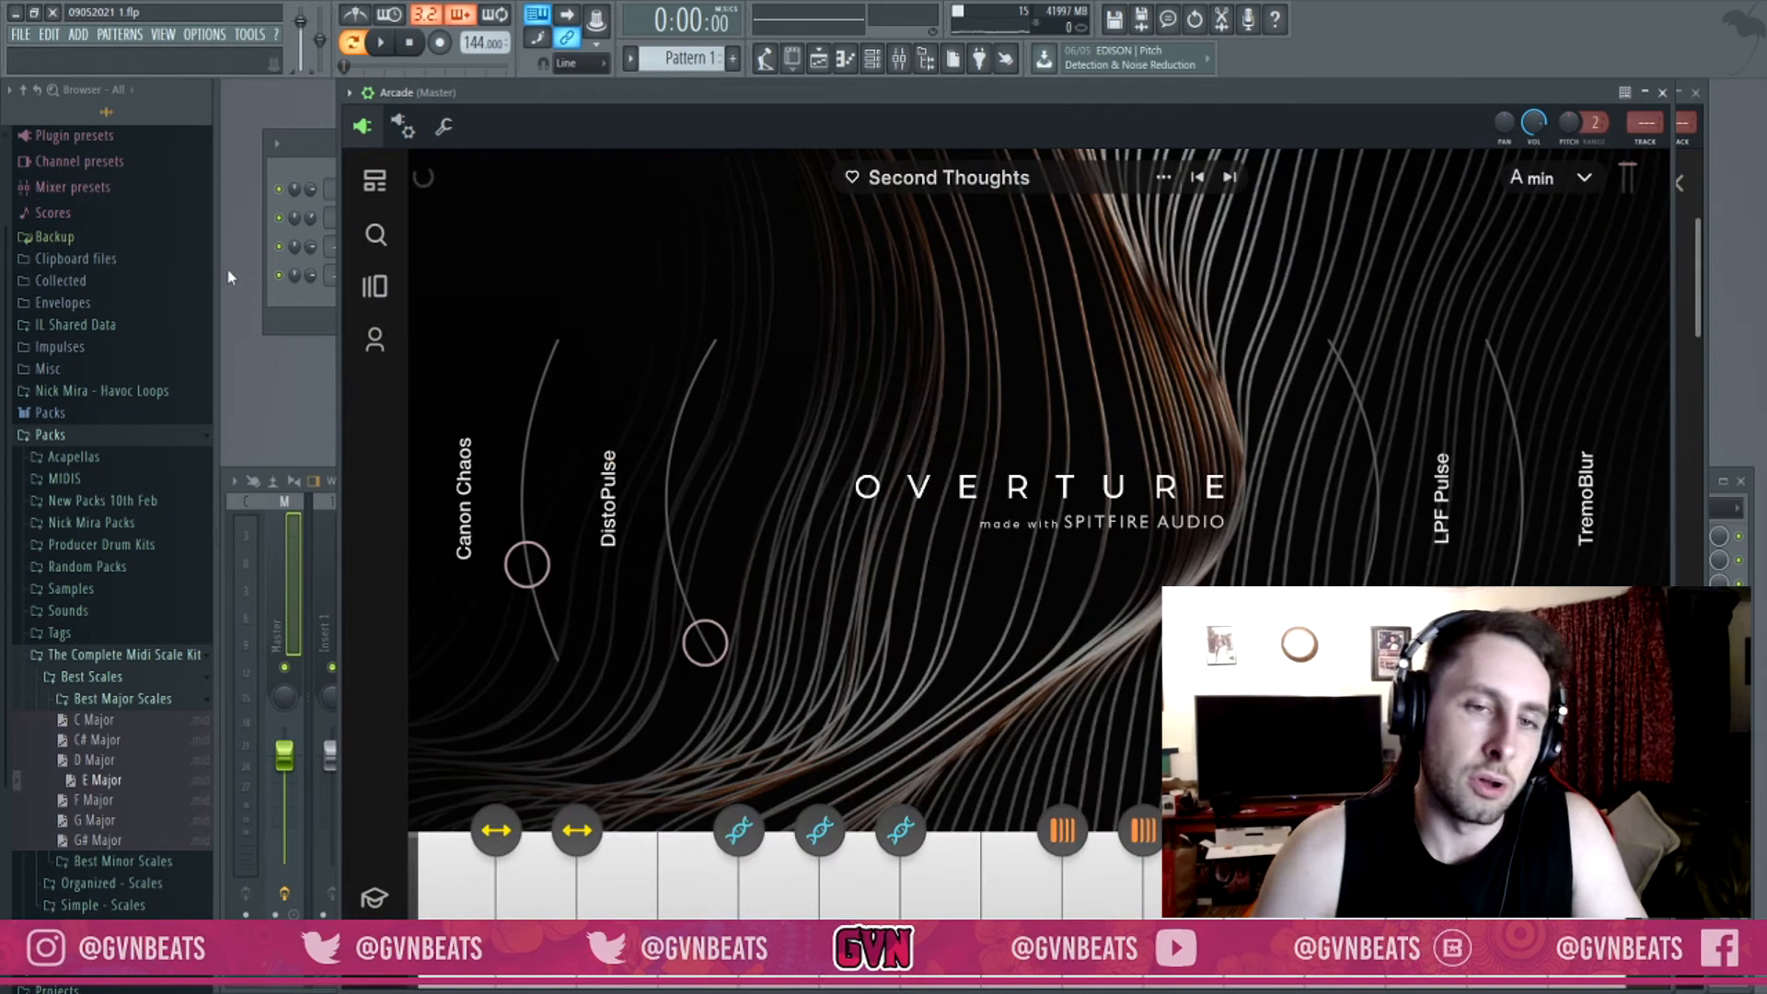
click(331, 295)
key(F7)
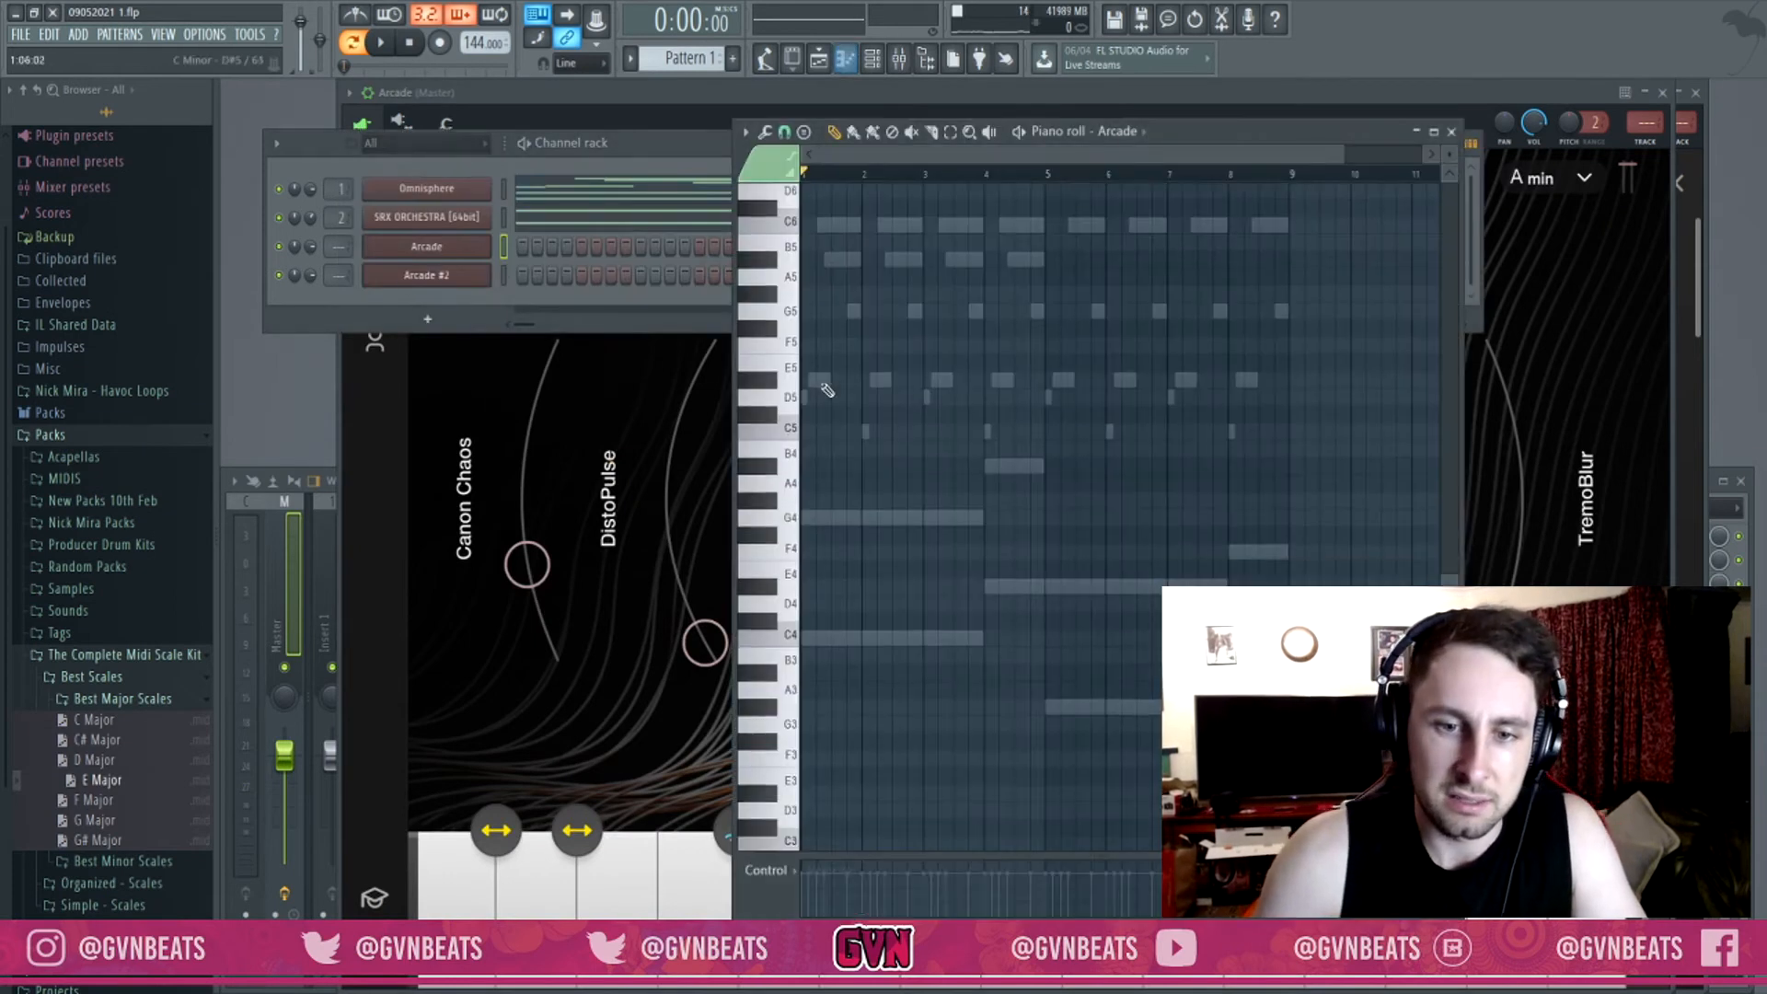
click(821, 554)
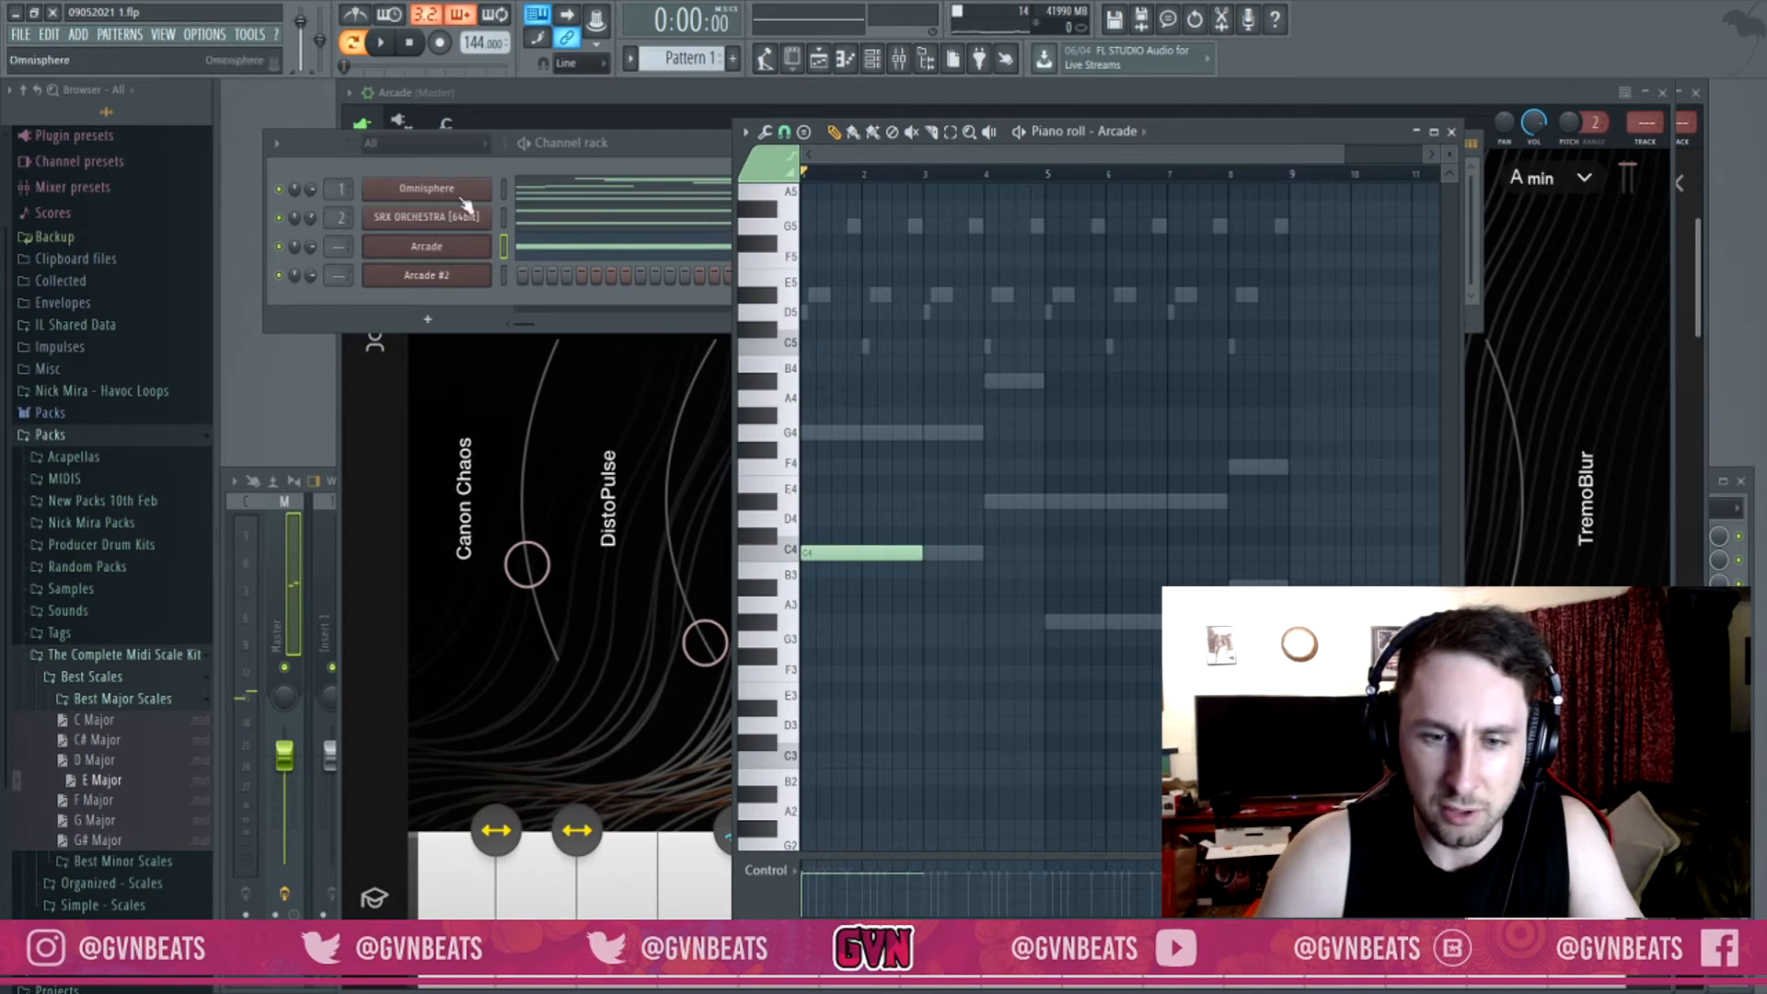
Add [PB] Bass from the PlutoBrazy kit's 808 folder as a new channel and reduce its volume envelope release to the minimum.
scroll(138, 553, down, 9)
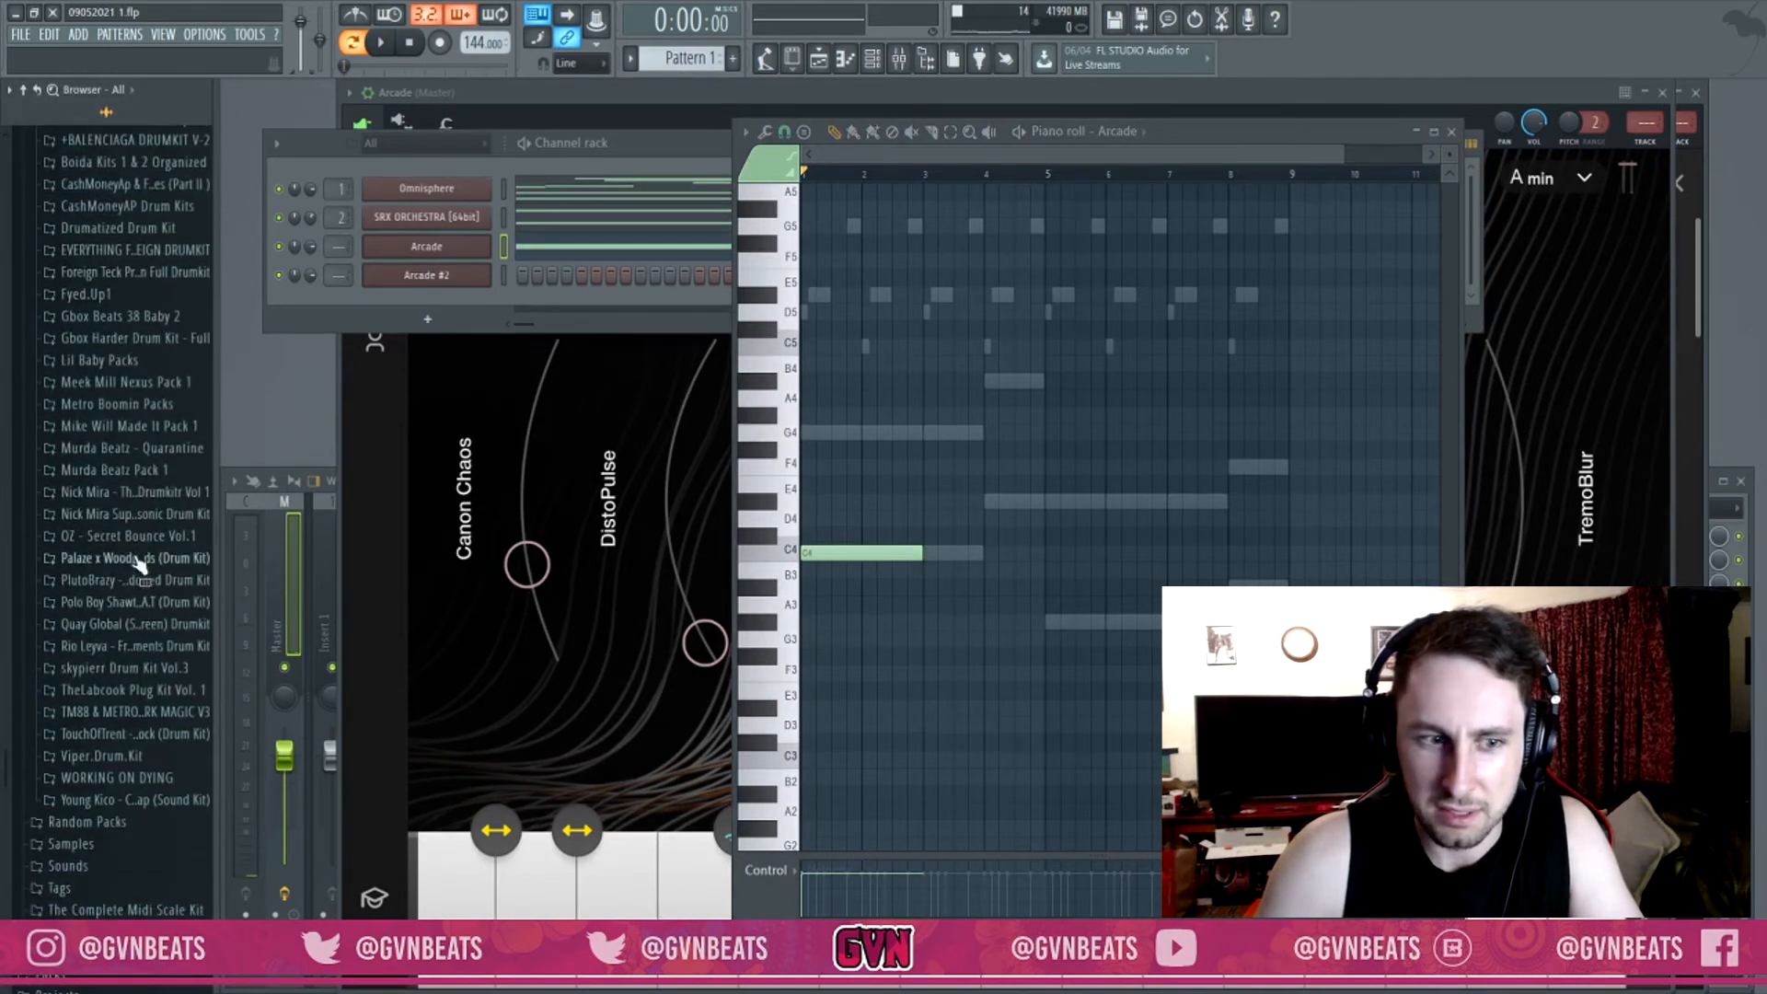
click(126, 582)
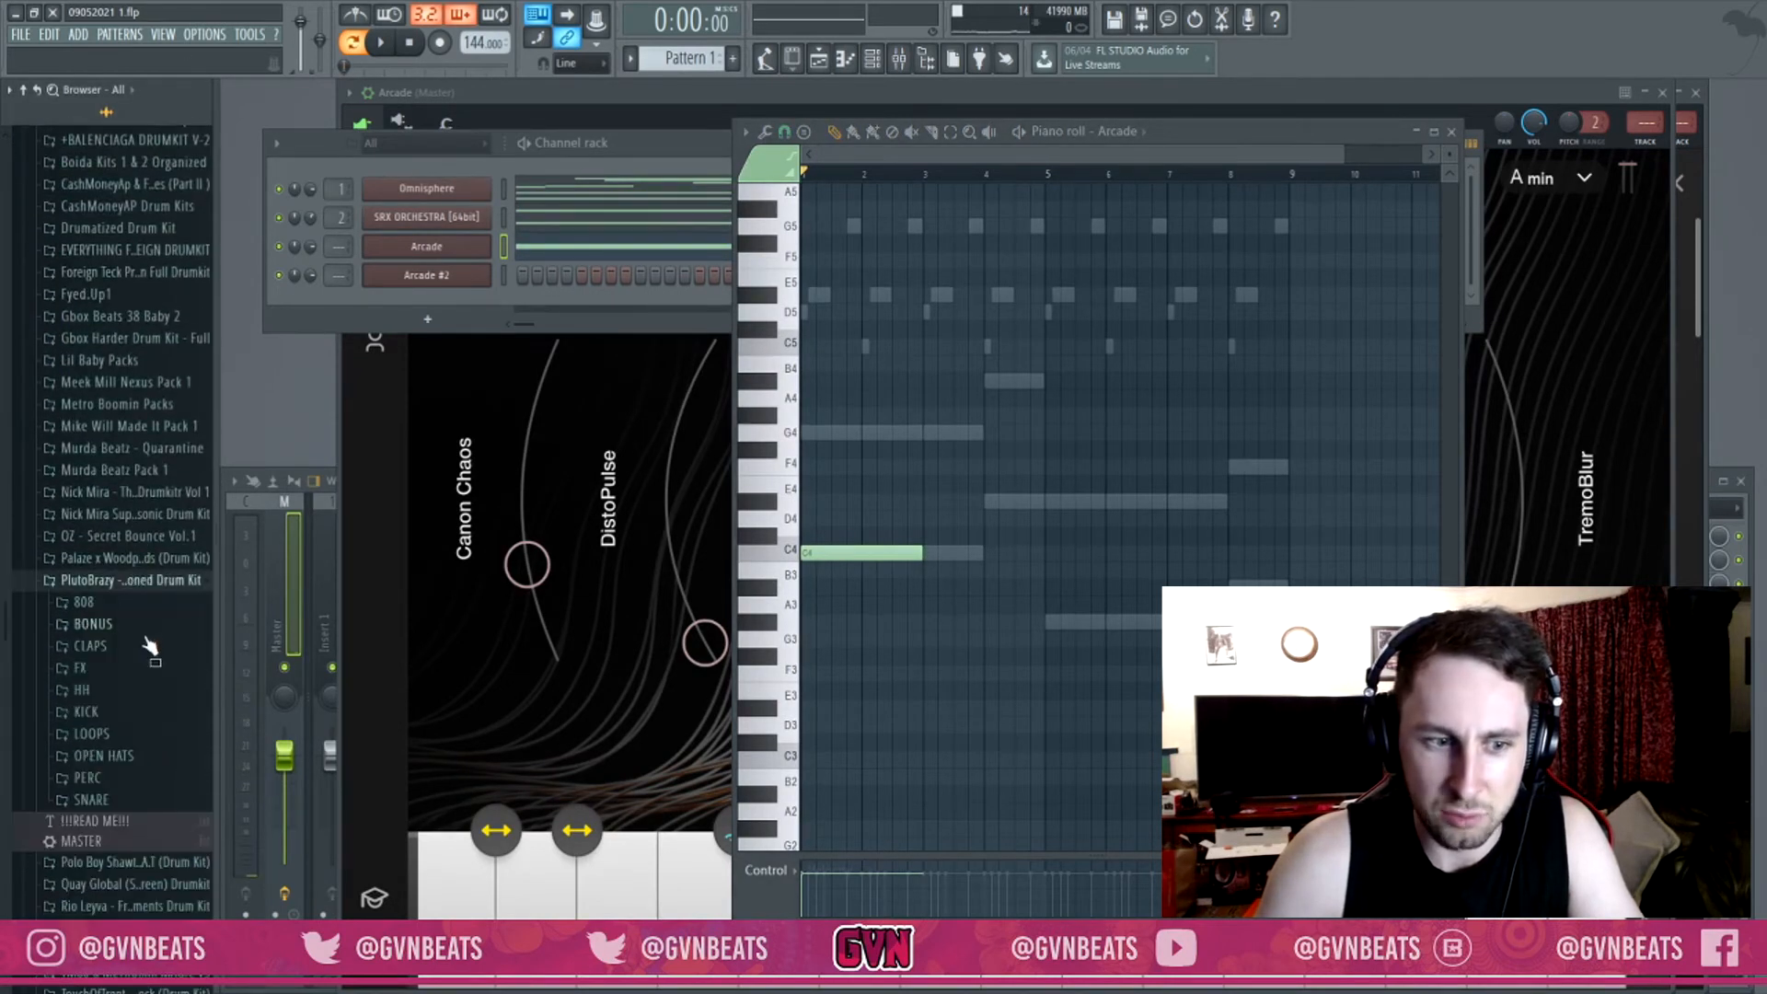
click(101, 602)
drag(106, 783, 488, 315)
scroll(442, 556, down, 5)
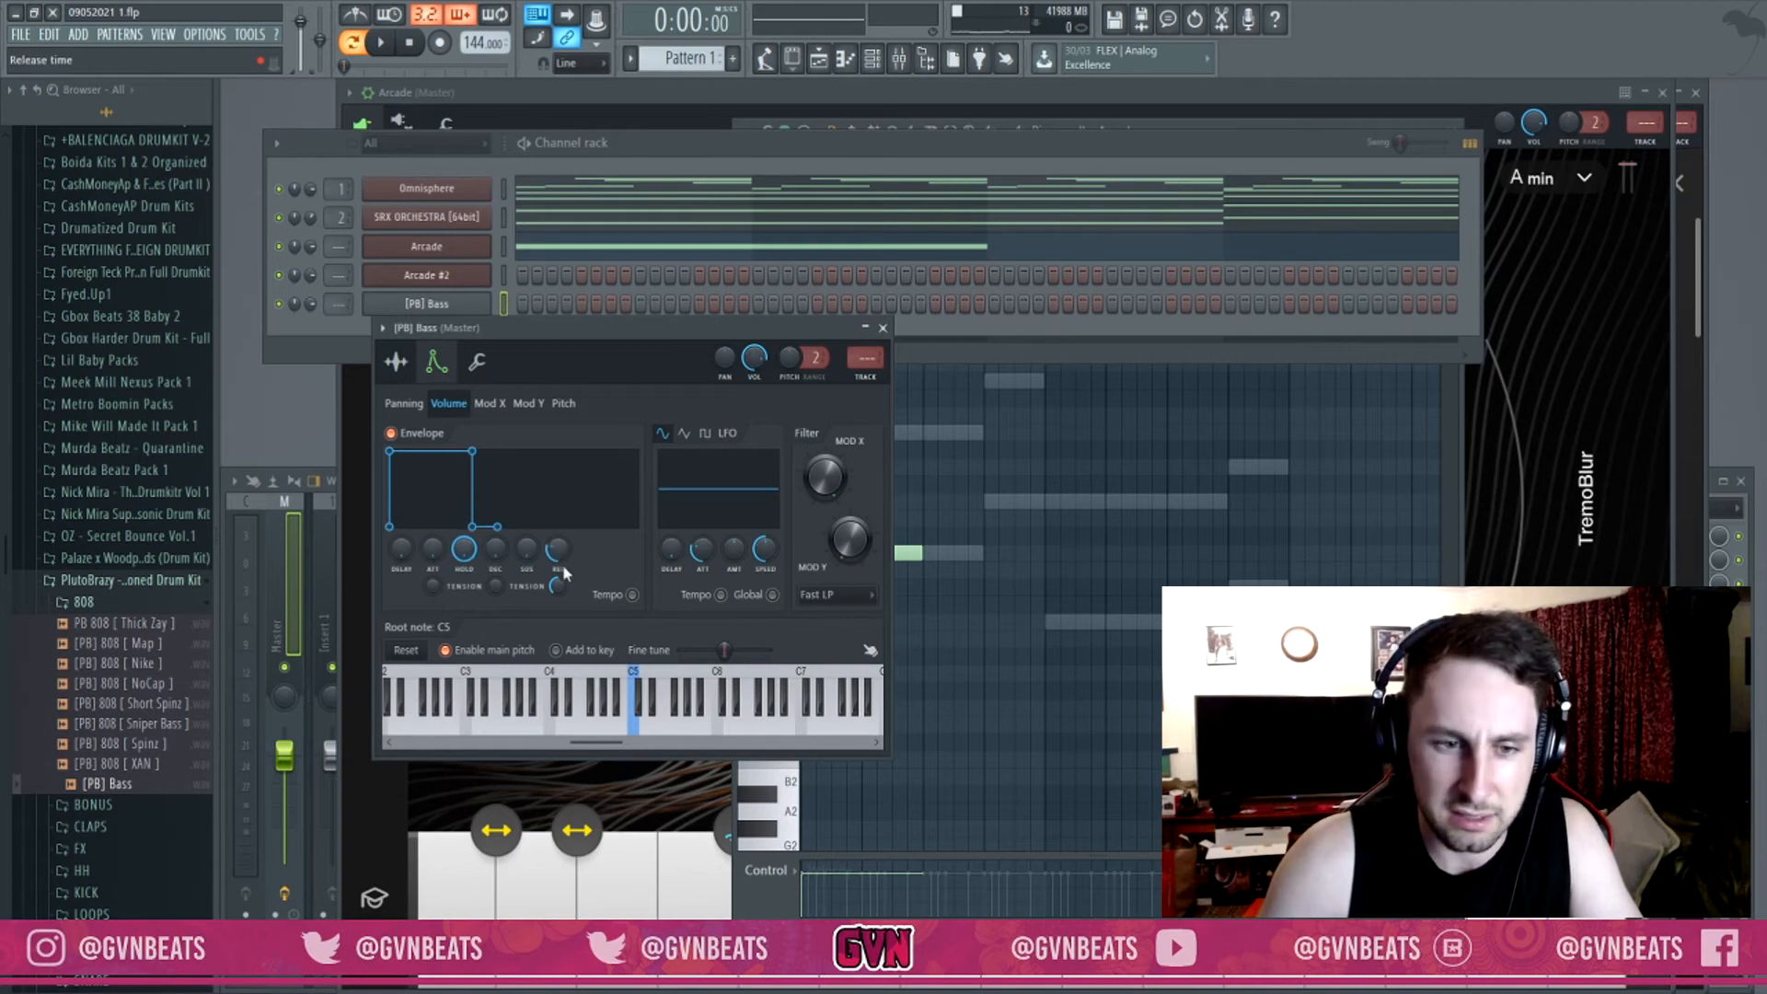
scroll(559, 550, down, 3)
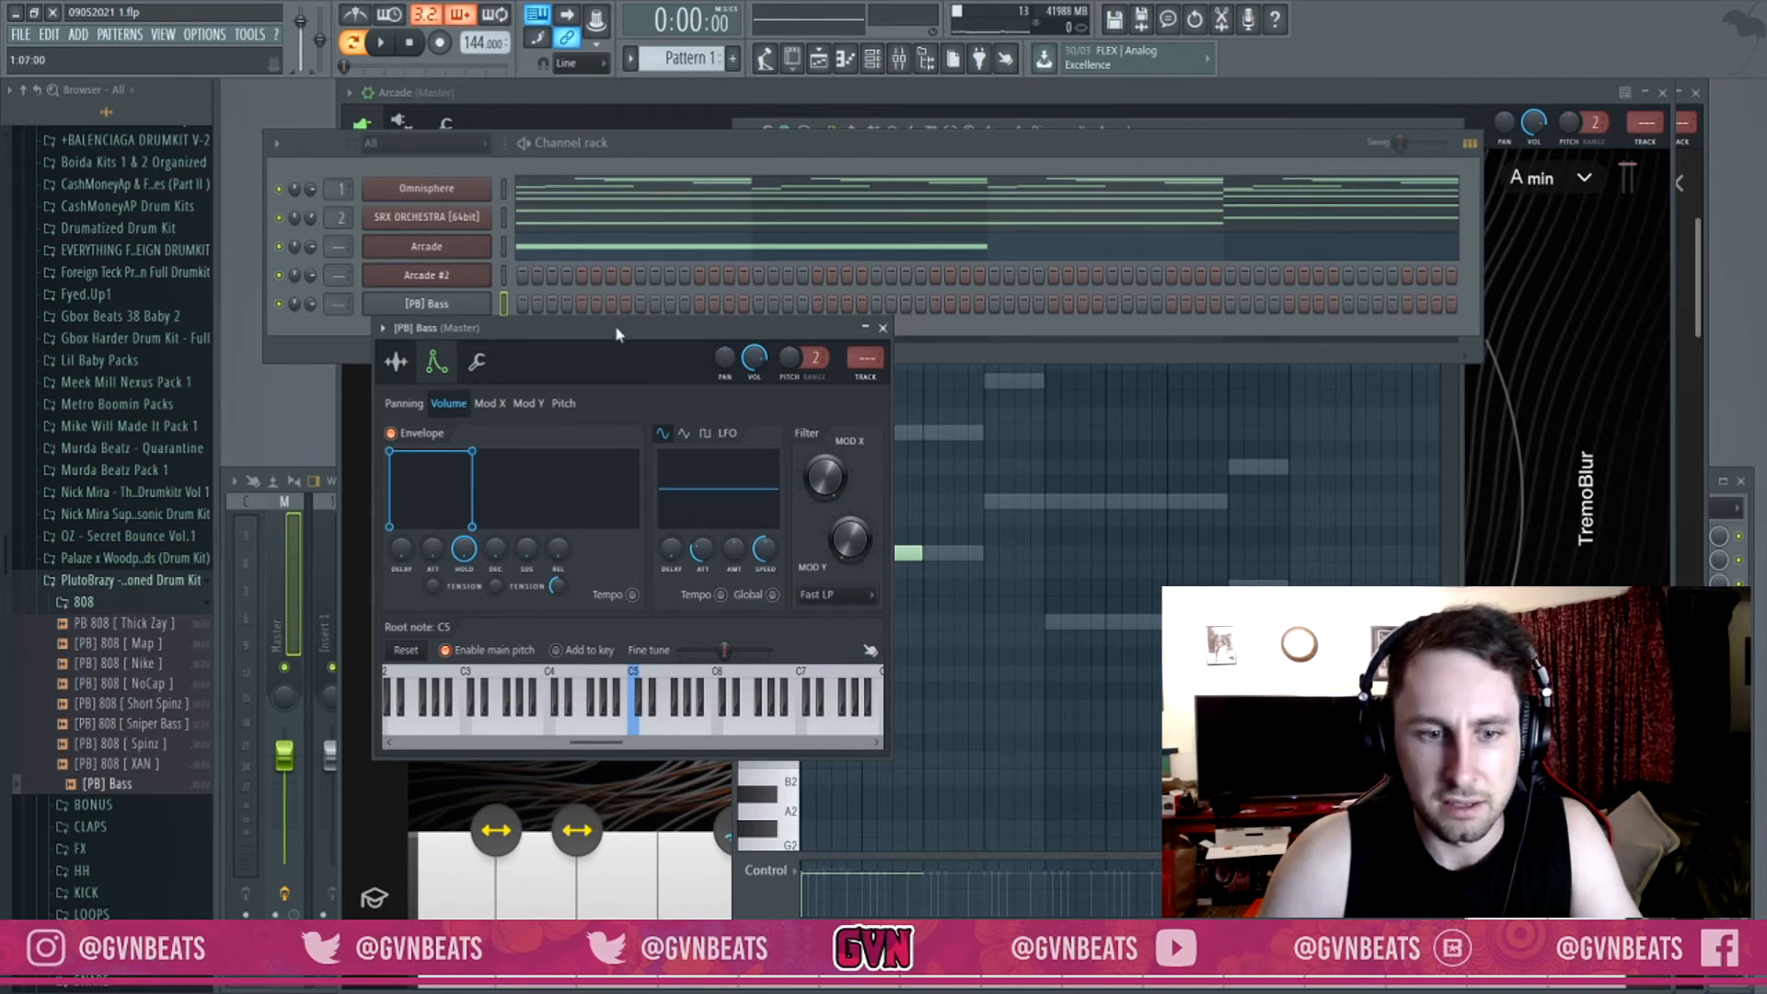
Open the [PB] Bass sample in Edison, transfer it back into its channel, and open that channel's piano roll.
click(396, 362)
click(488, 744)
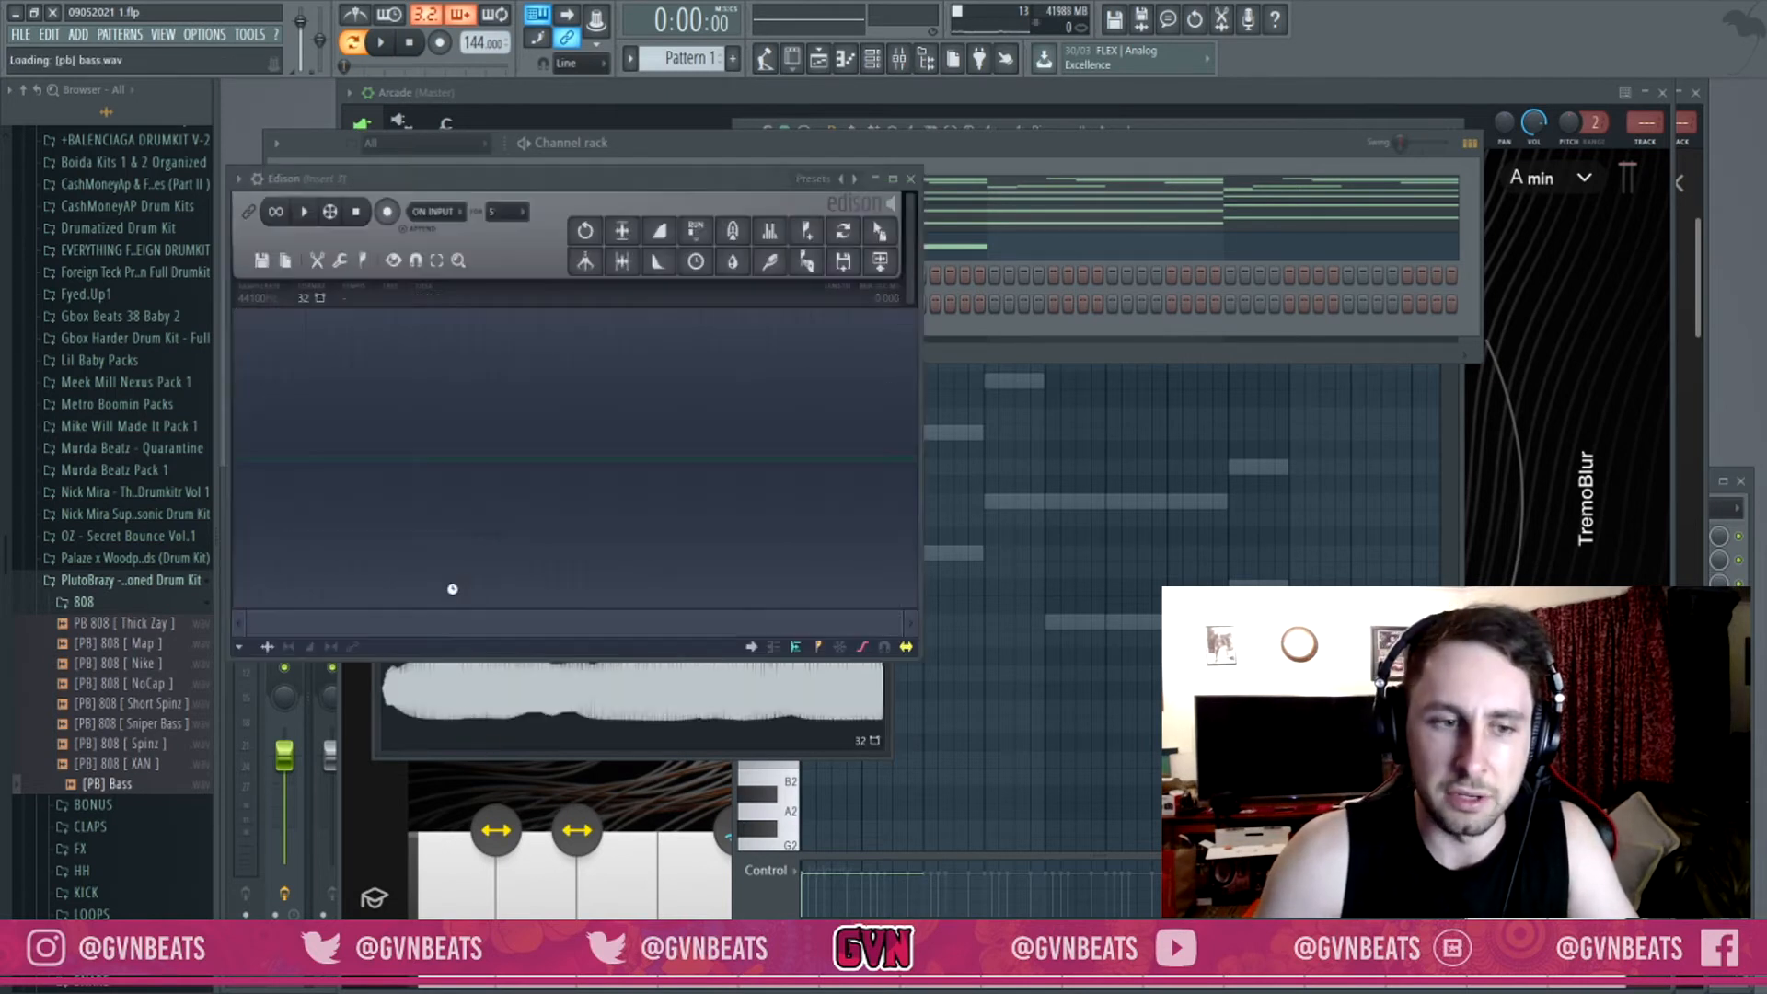
key(Delete)
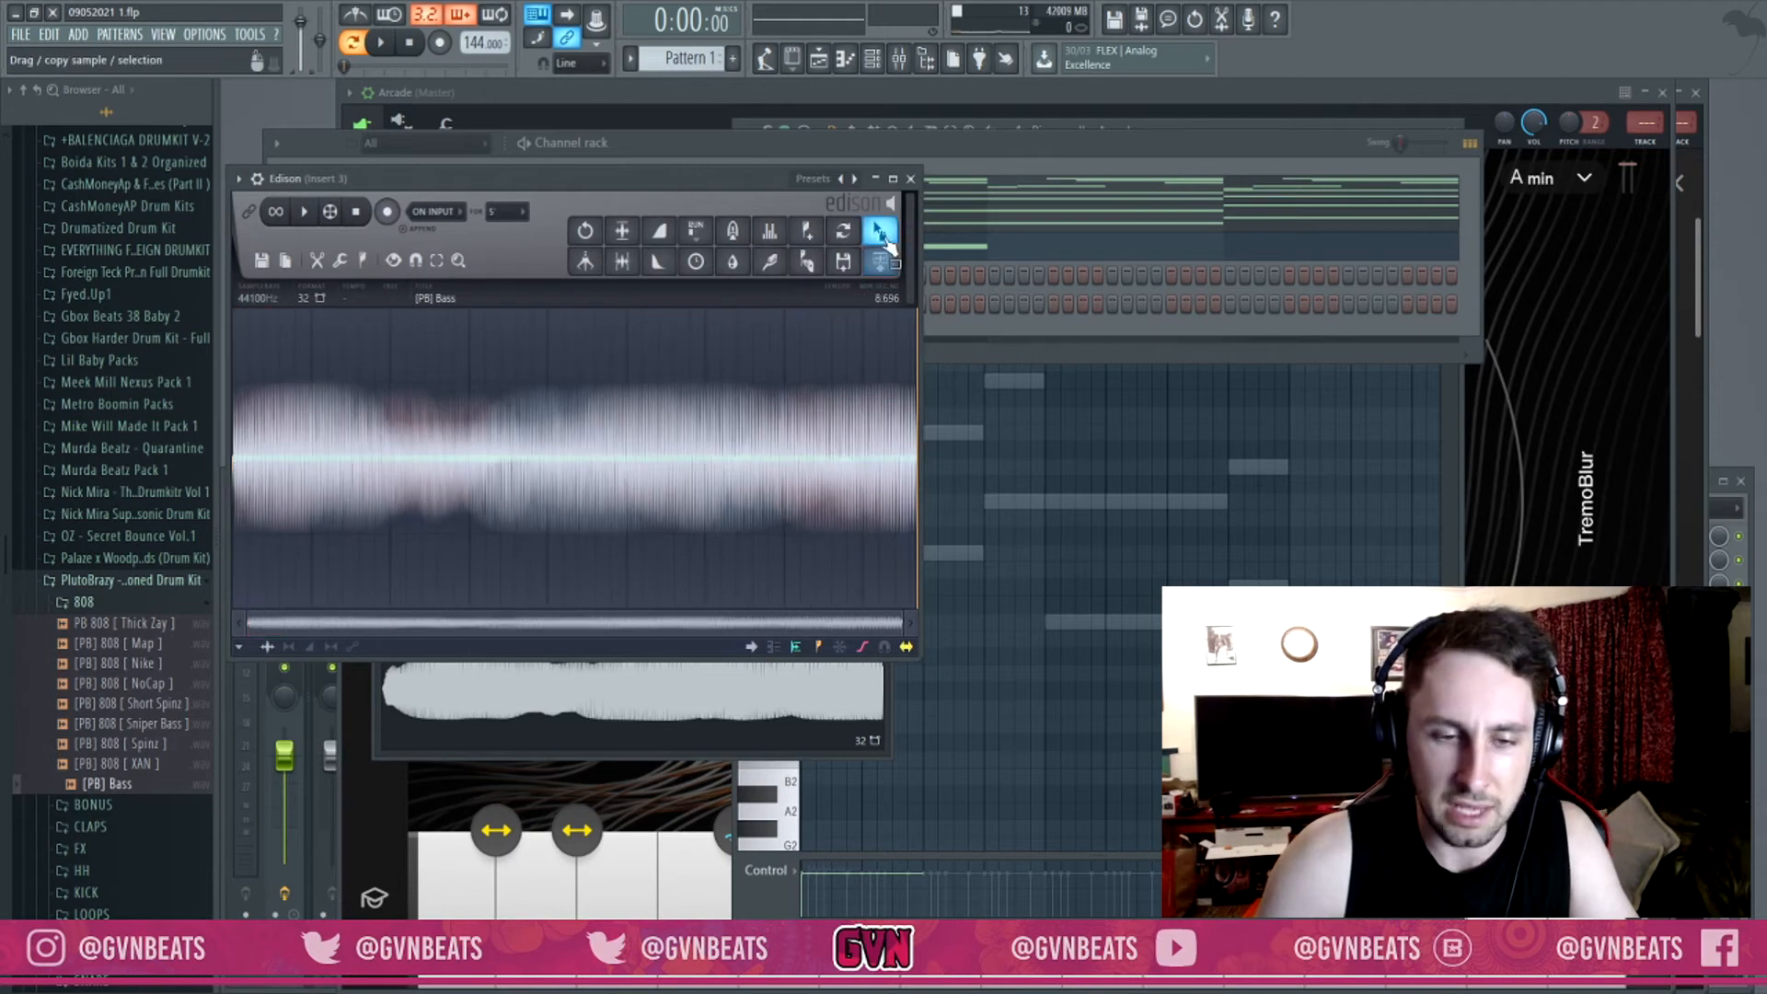
drag(732, 555, 646, 668)
click(880, 332)
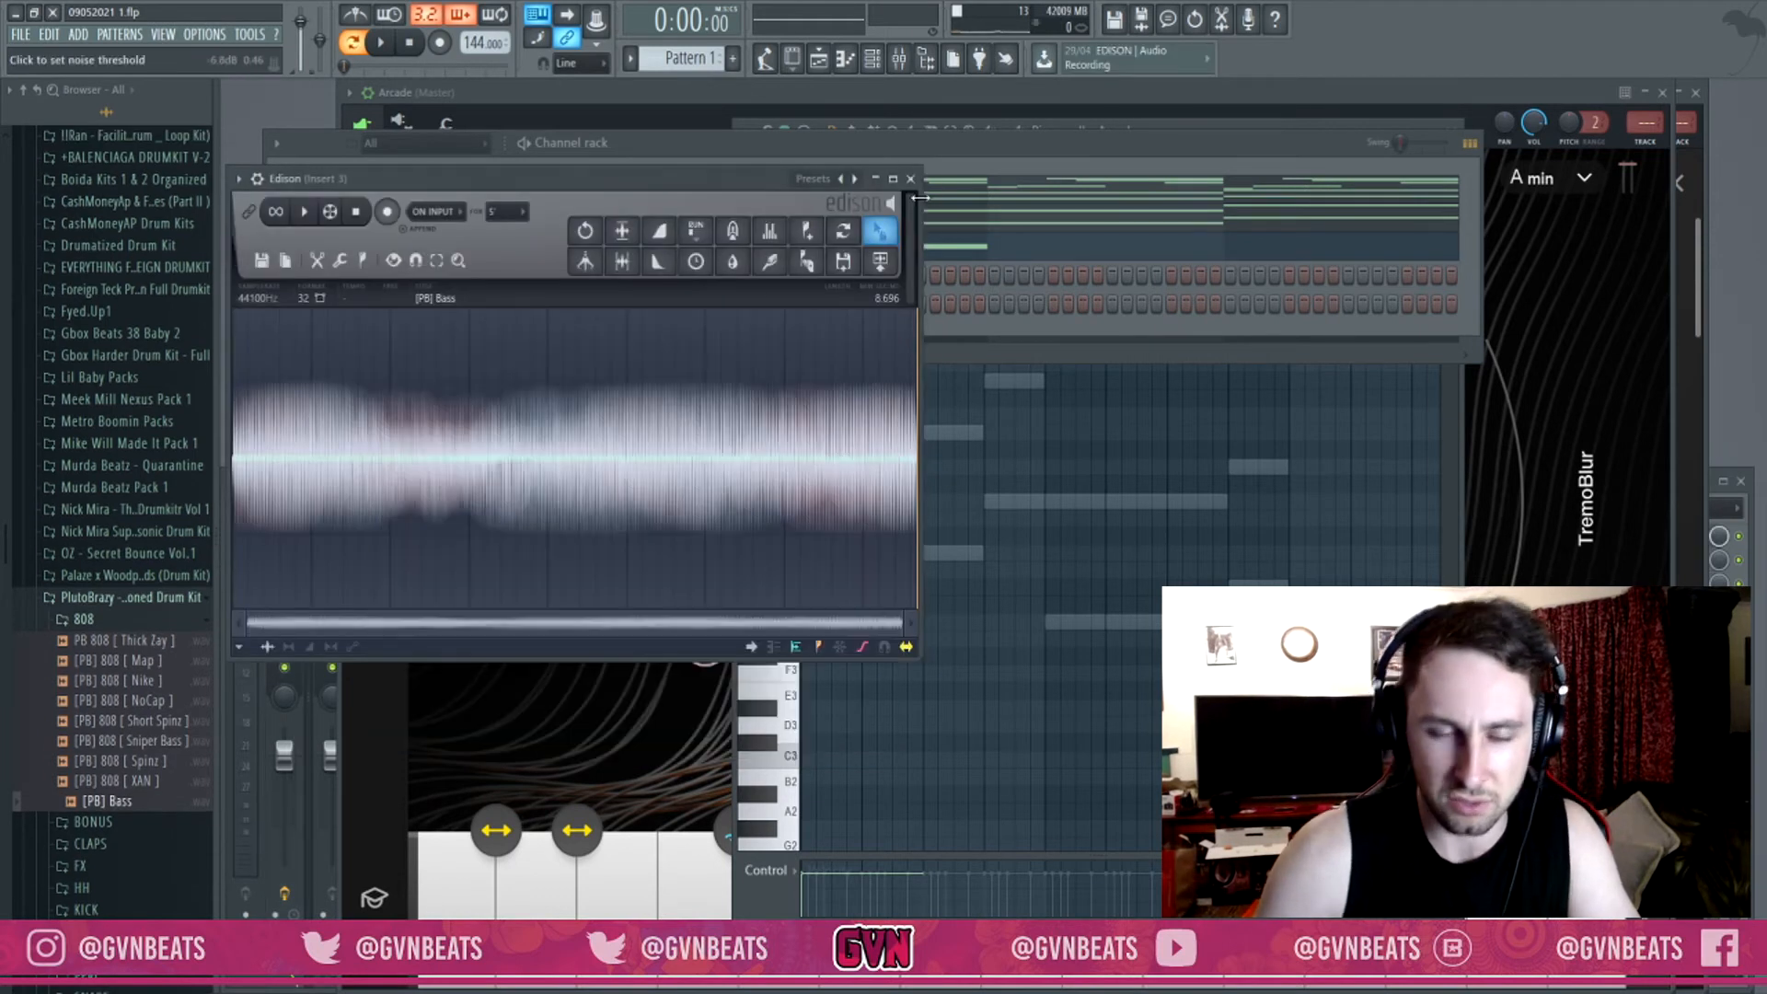
click(914, 178)
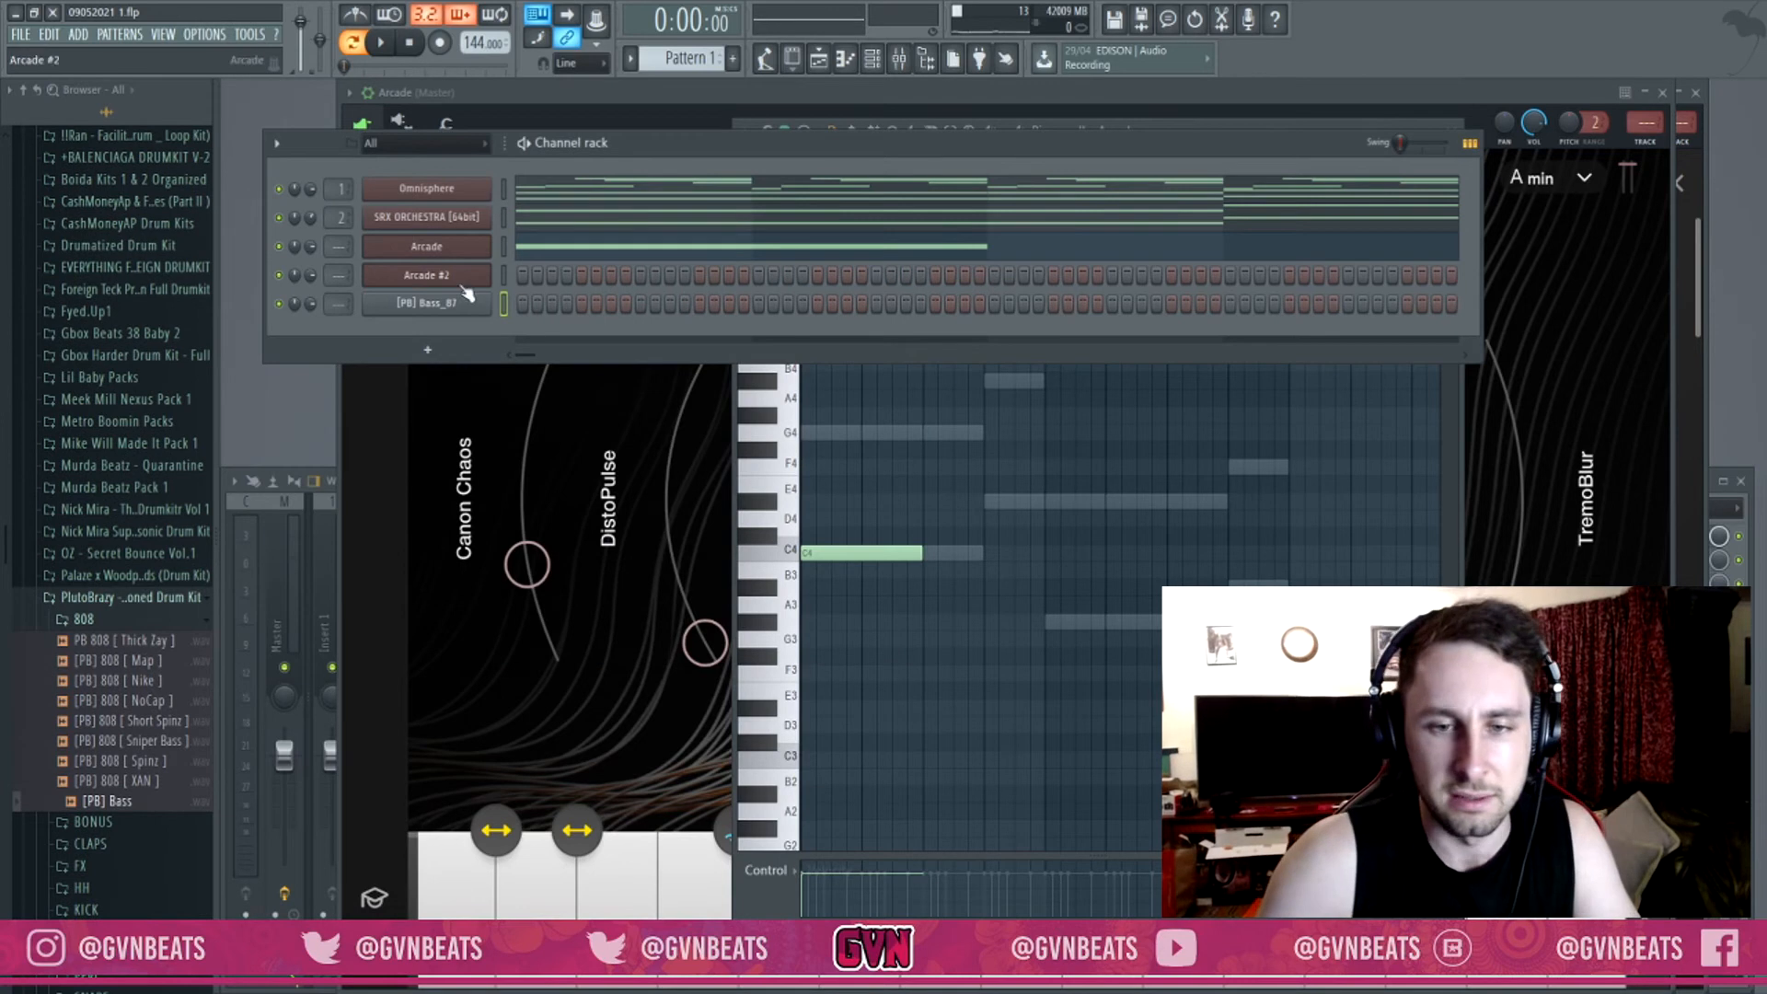
key(F7)
click(809, 432)
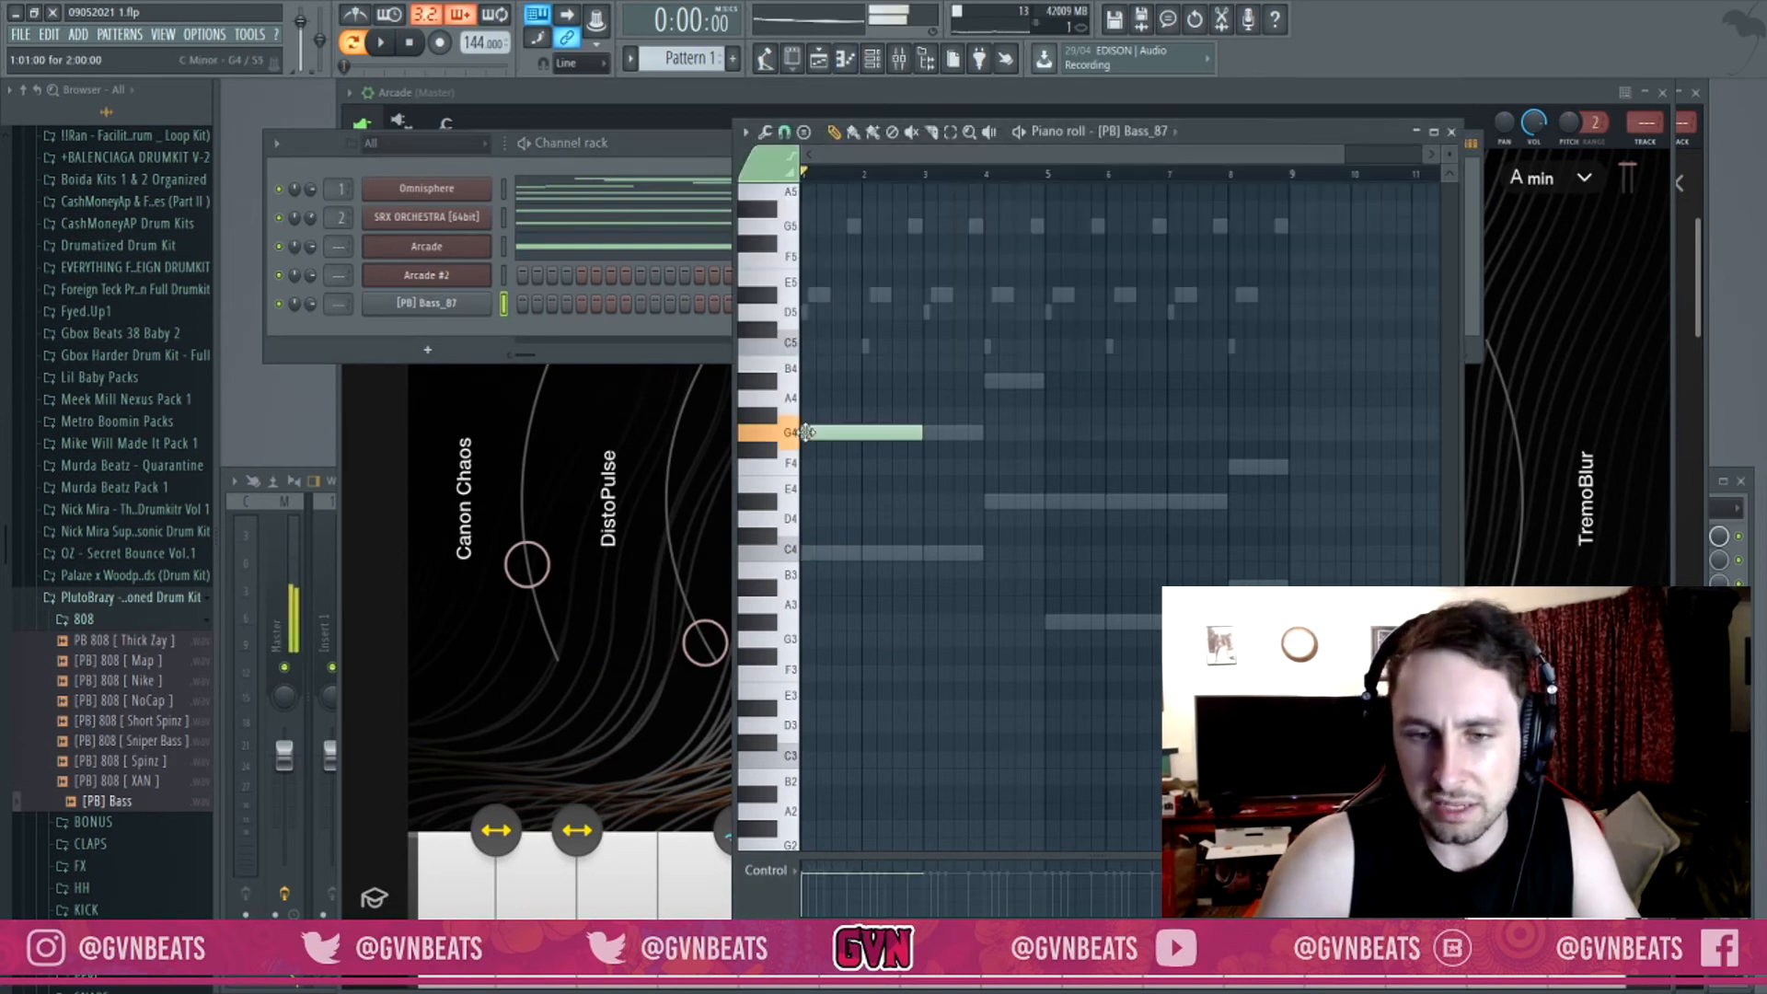
drag(811, 432, 799, 292)
right_click(862, 295)
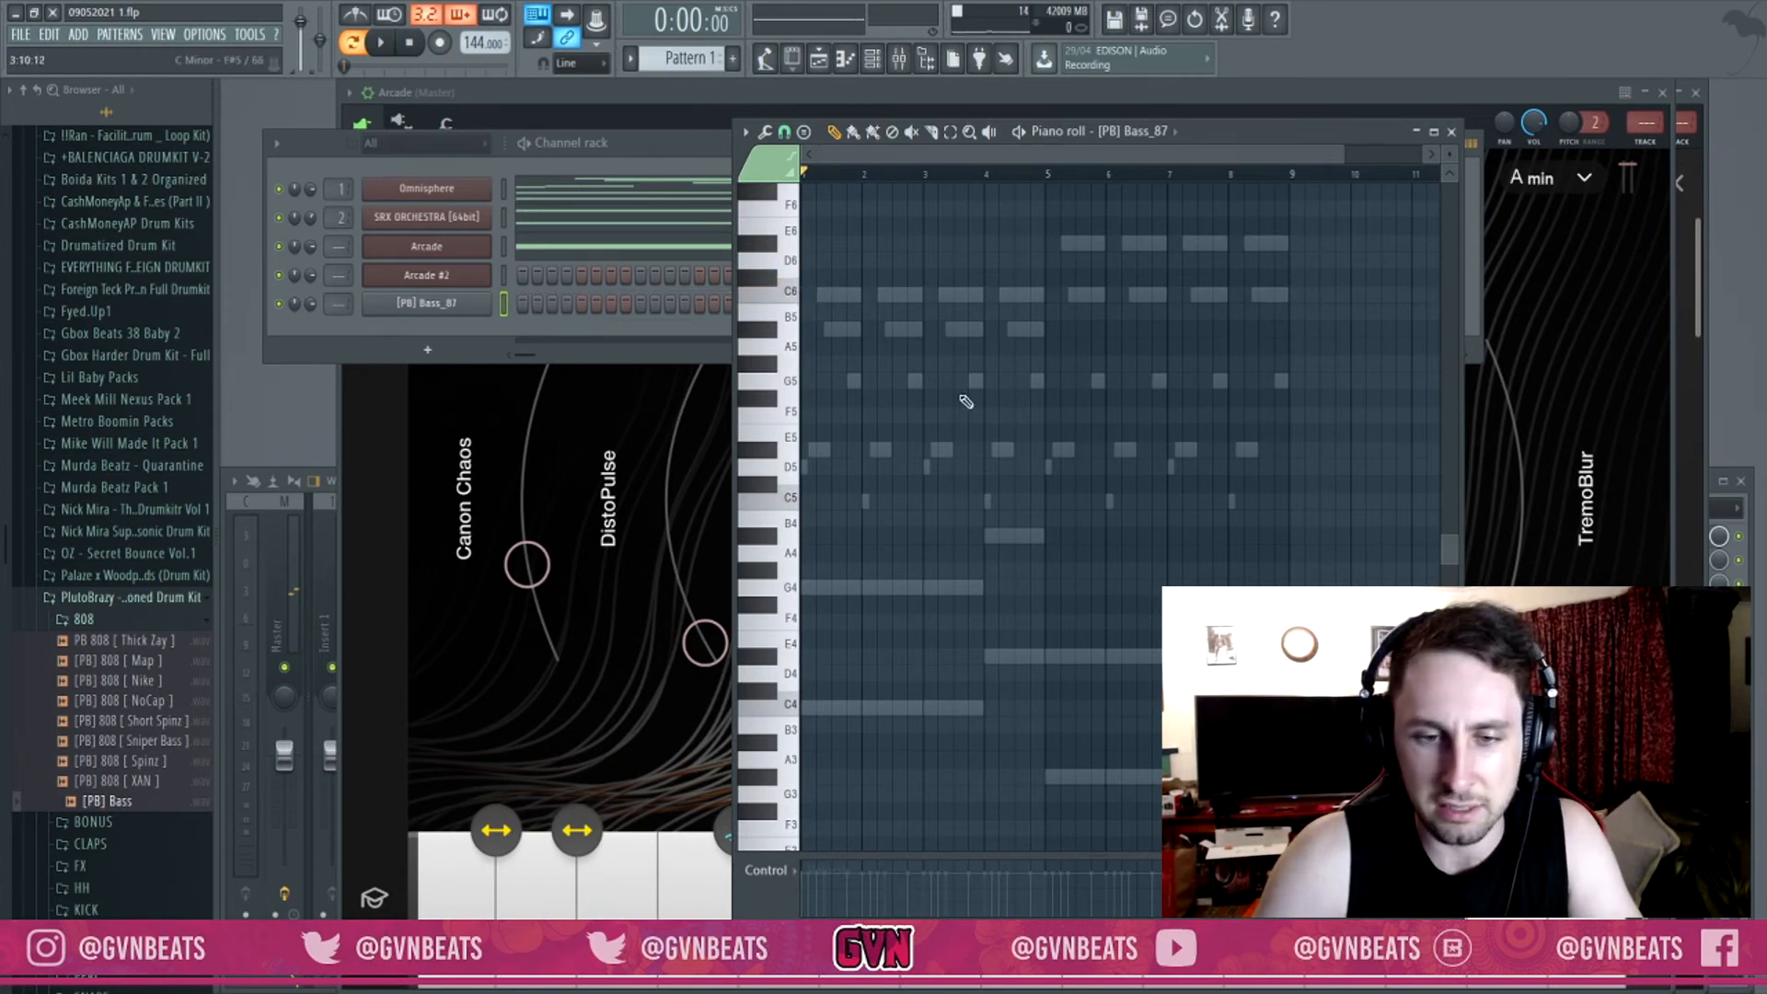
Draw the bass line: C4 over bars 1 to 3, D#4 in bar 4, G#3 over bars 5 to 7 and A#3 in bar 8.
scroll(897, 428, down, 3)
click(818, 552)
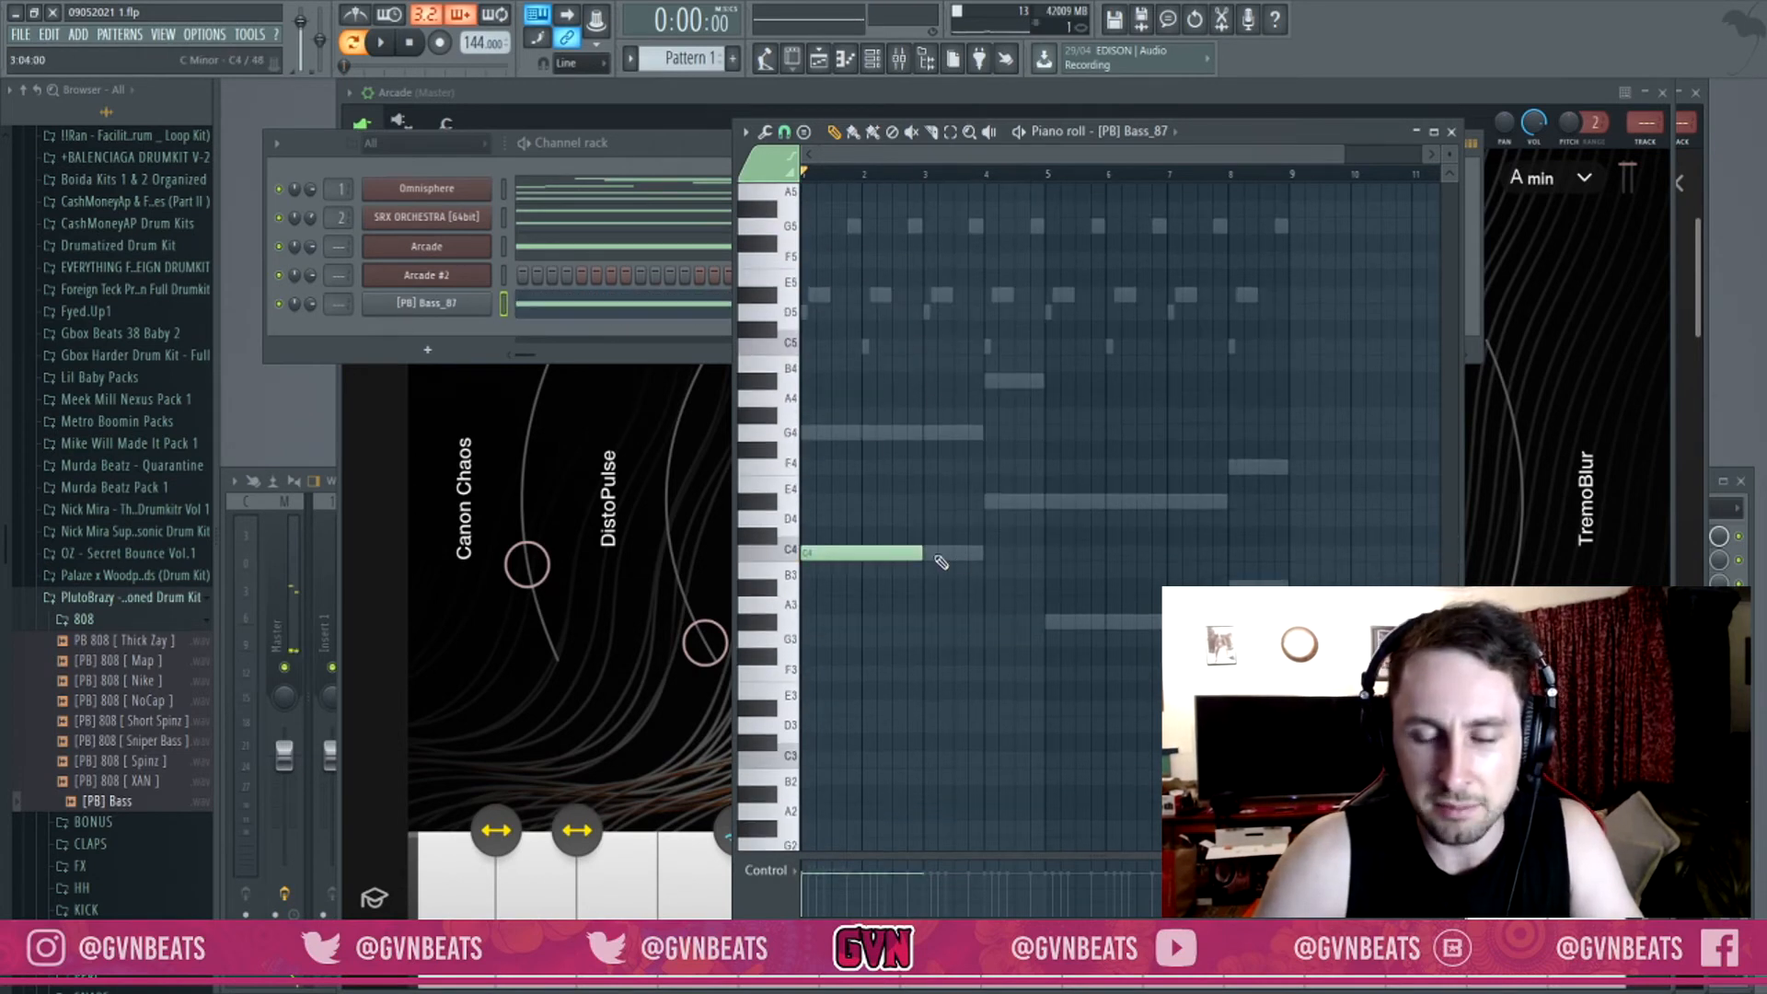
click(990, 500)
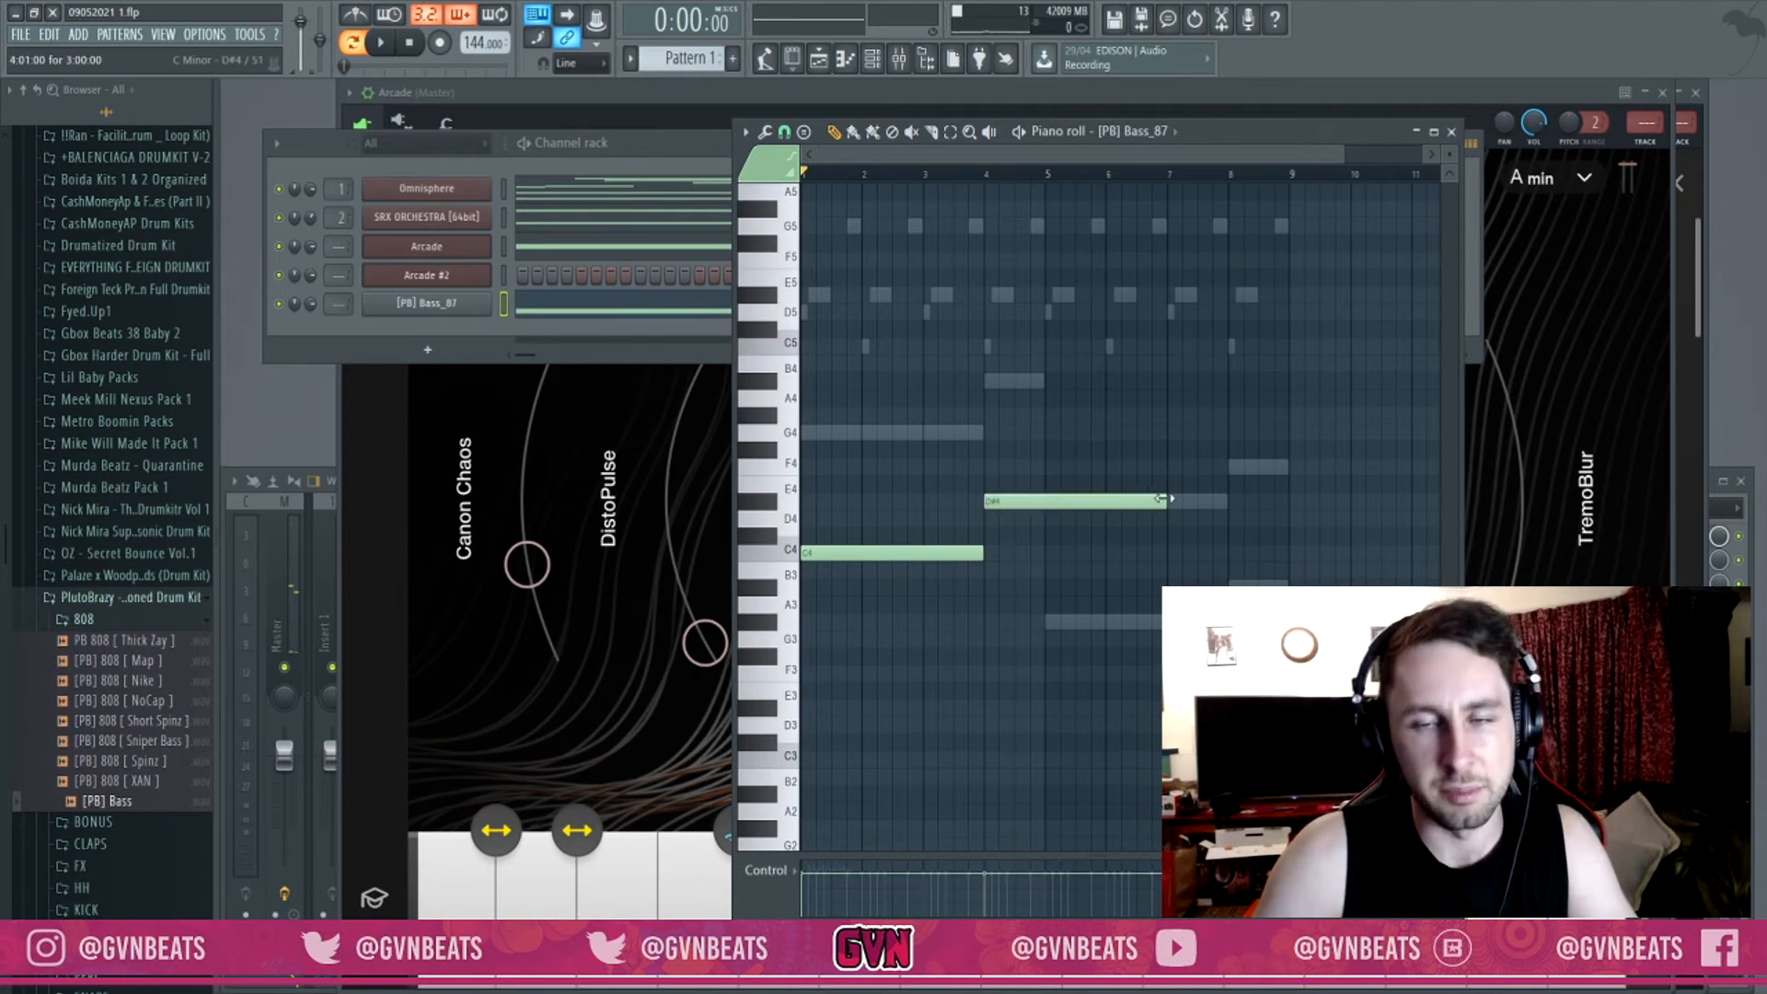
drag(1166, 500, 1047, 501)
click(1049, 621)
mouse_move(1098, 621)
mouse_down()
mouse_move(1161, 622)
mouse_move(1102, 622)
mouse_up()
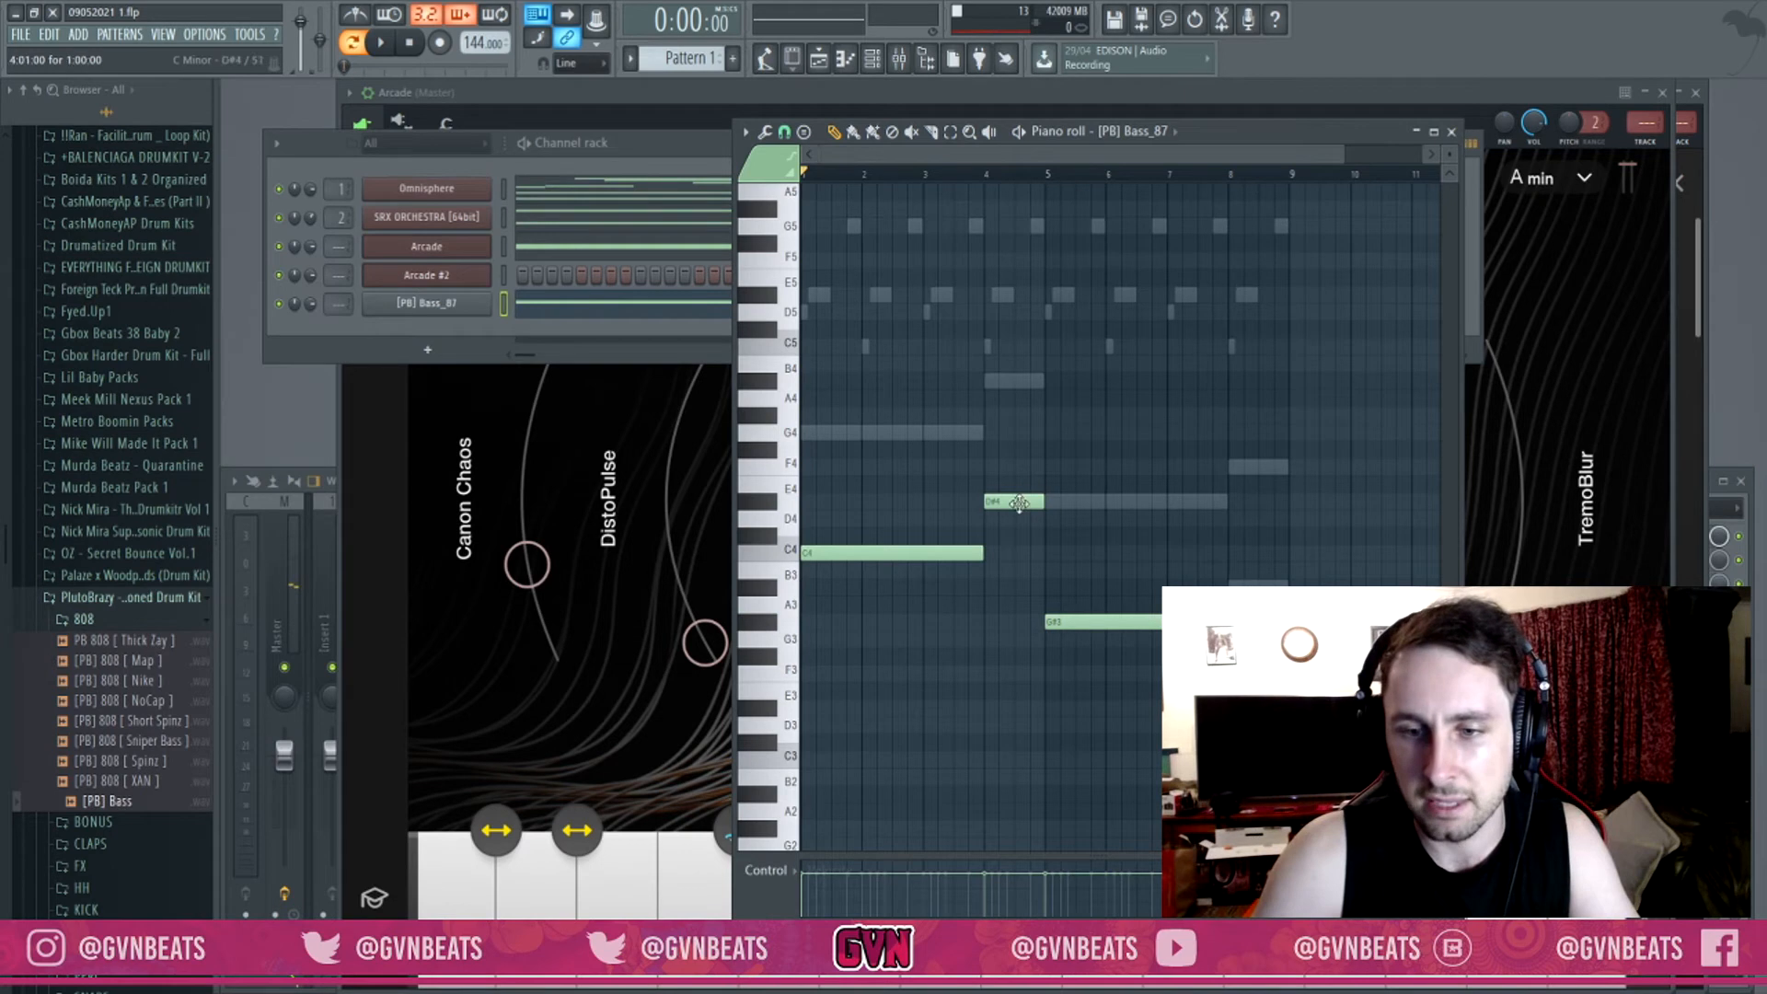
click(1235, 587)
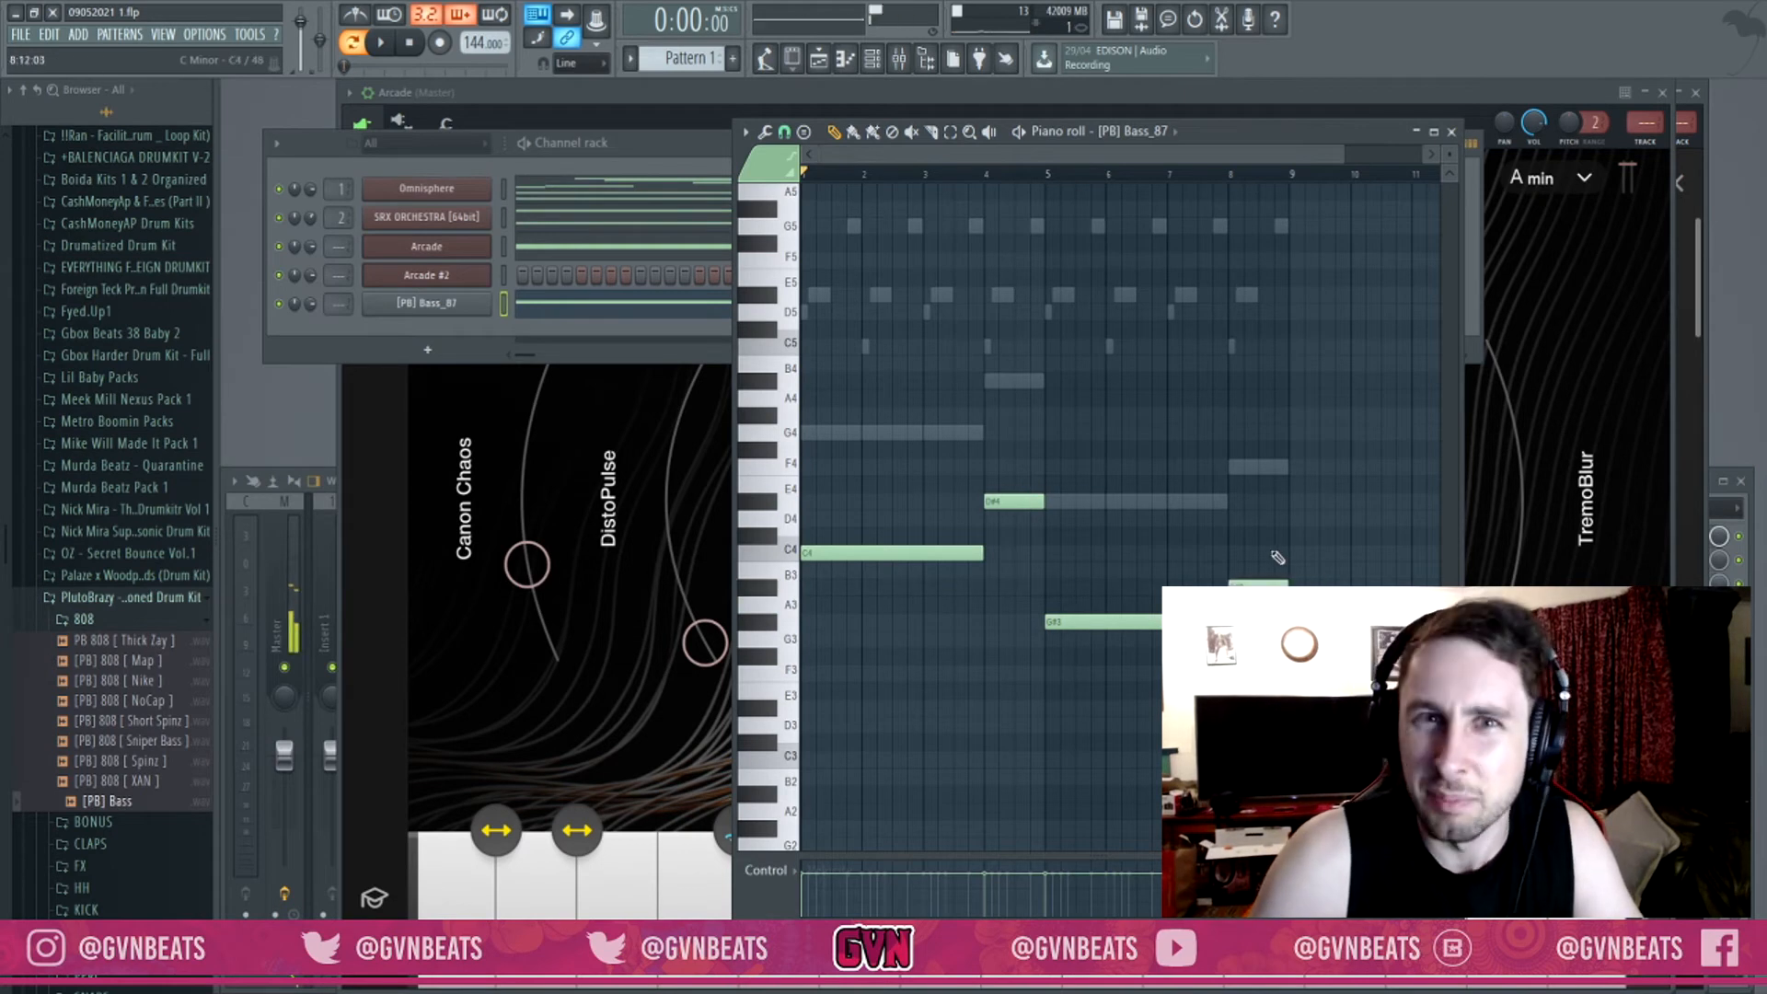
Raise the bass line one octave and adjust the bass channel's volume while the pattern plays.
key(ctrl+Up)
key(space)
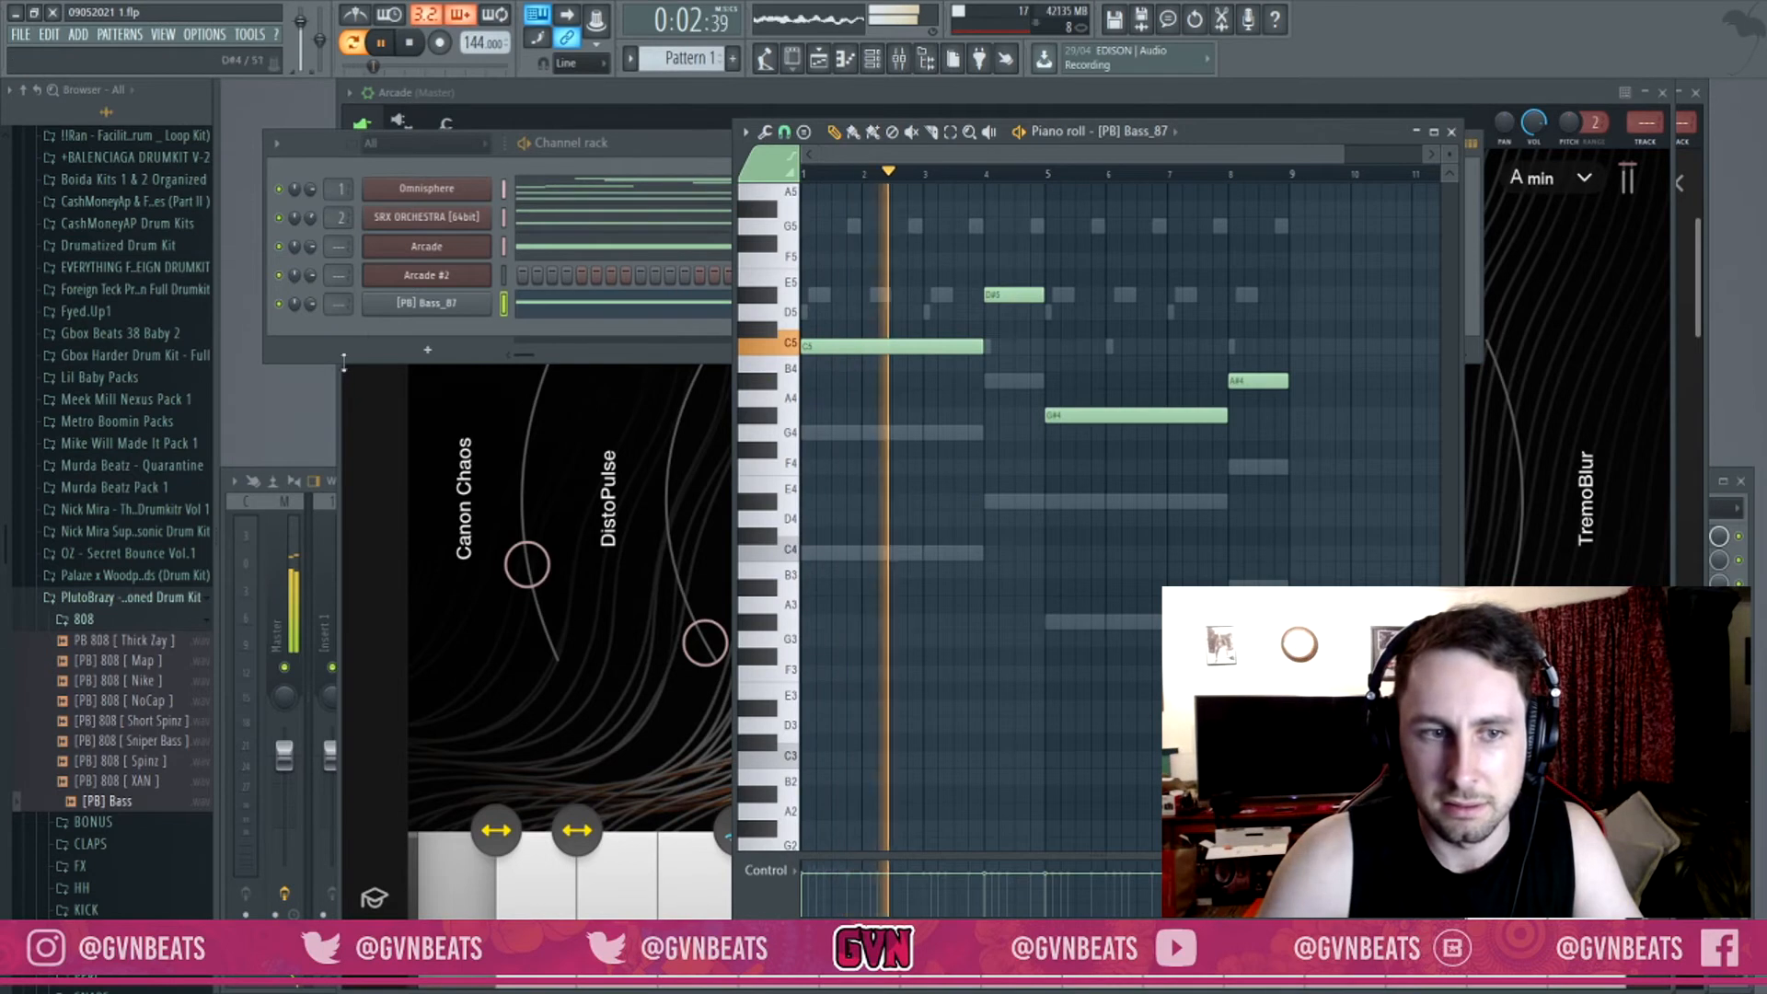
drag(311, 304, 312, 286)
key(space)
Transpose all the Omnisphere notes up four semitones.
click(599, 192)
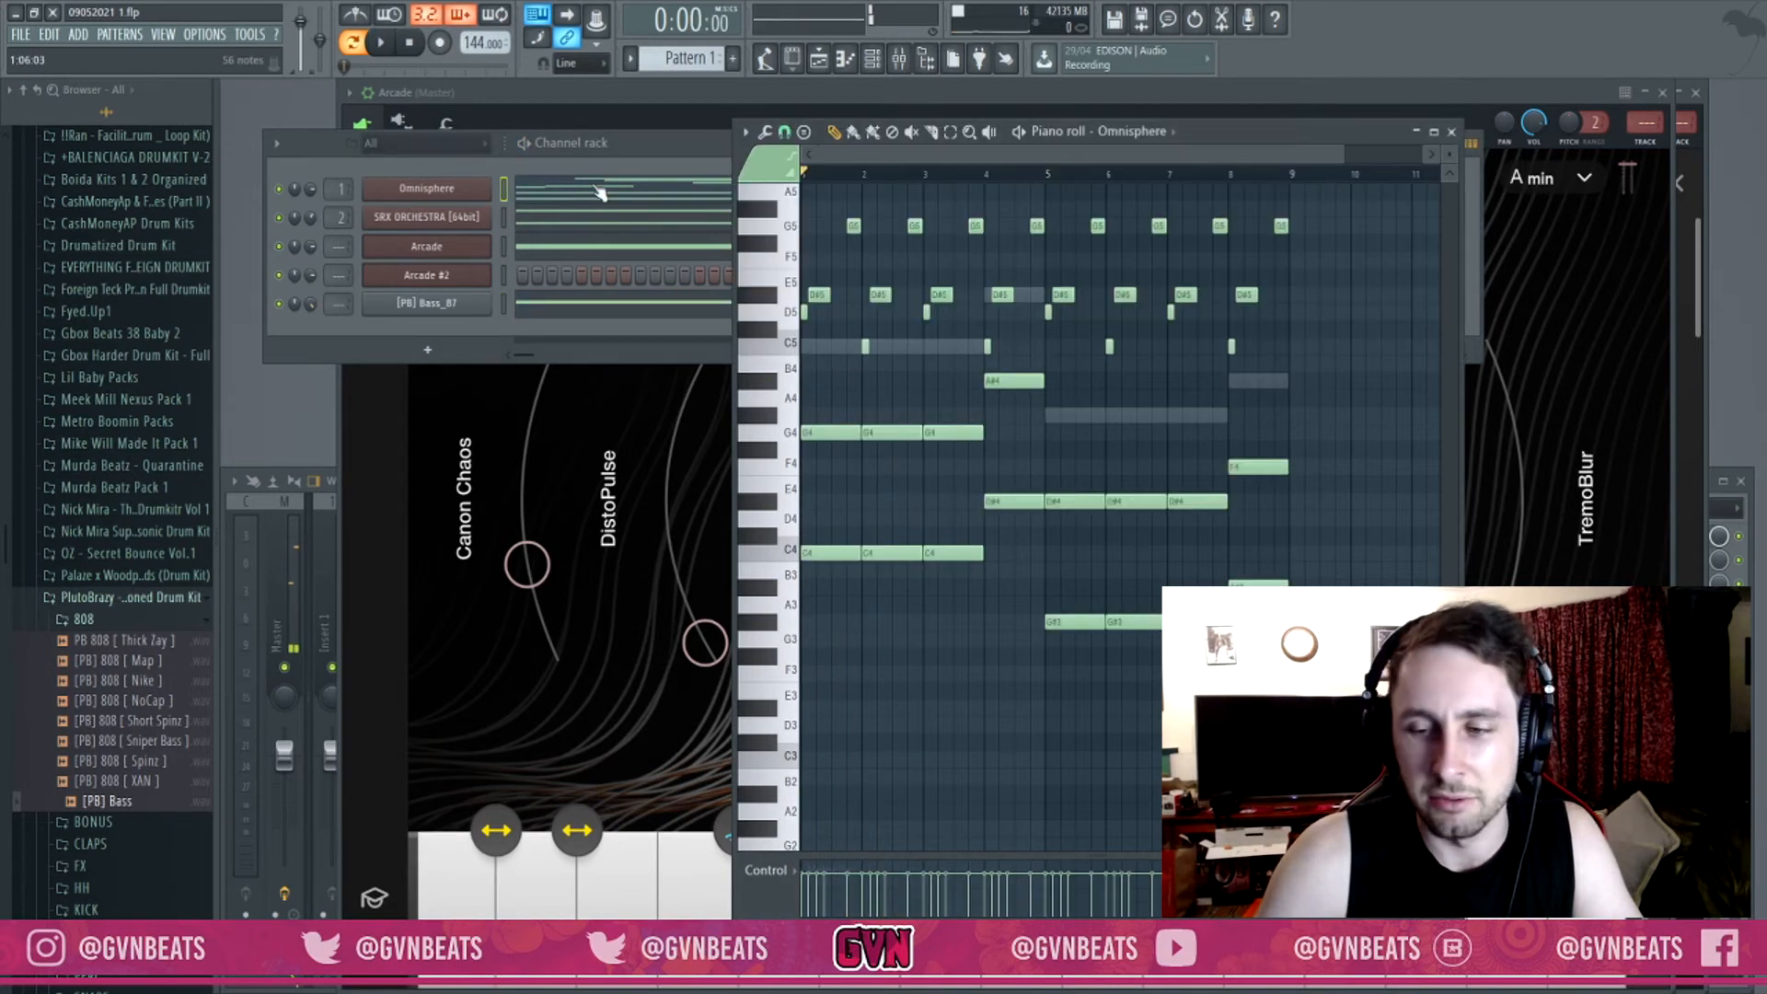
key(shift+Up)
key(shift+Up)
key(shift+Up)
key(shift+Up)
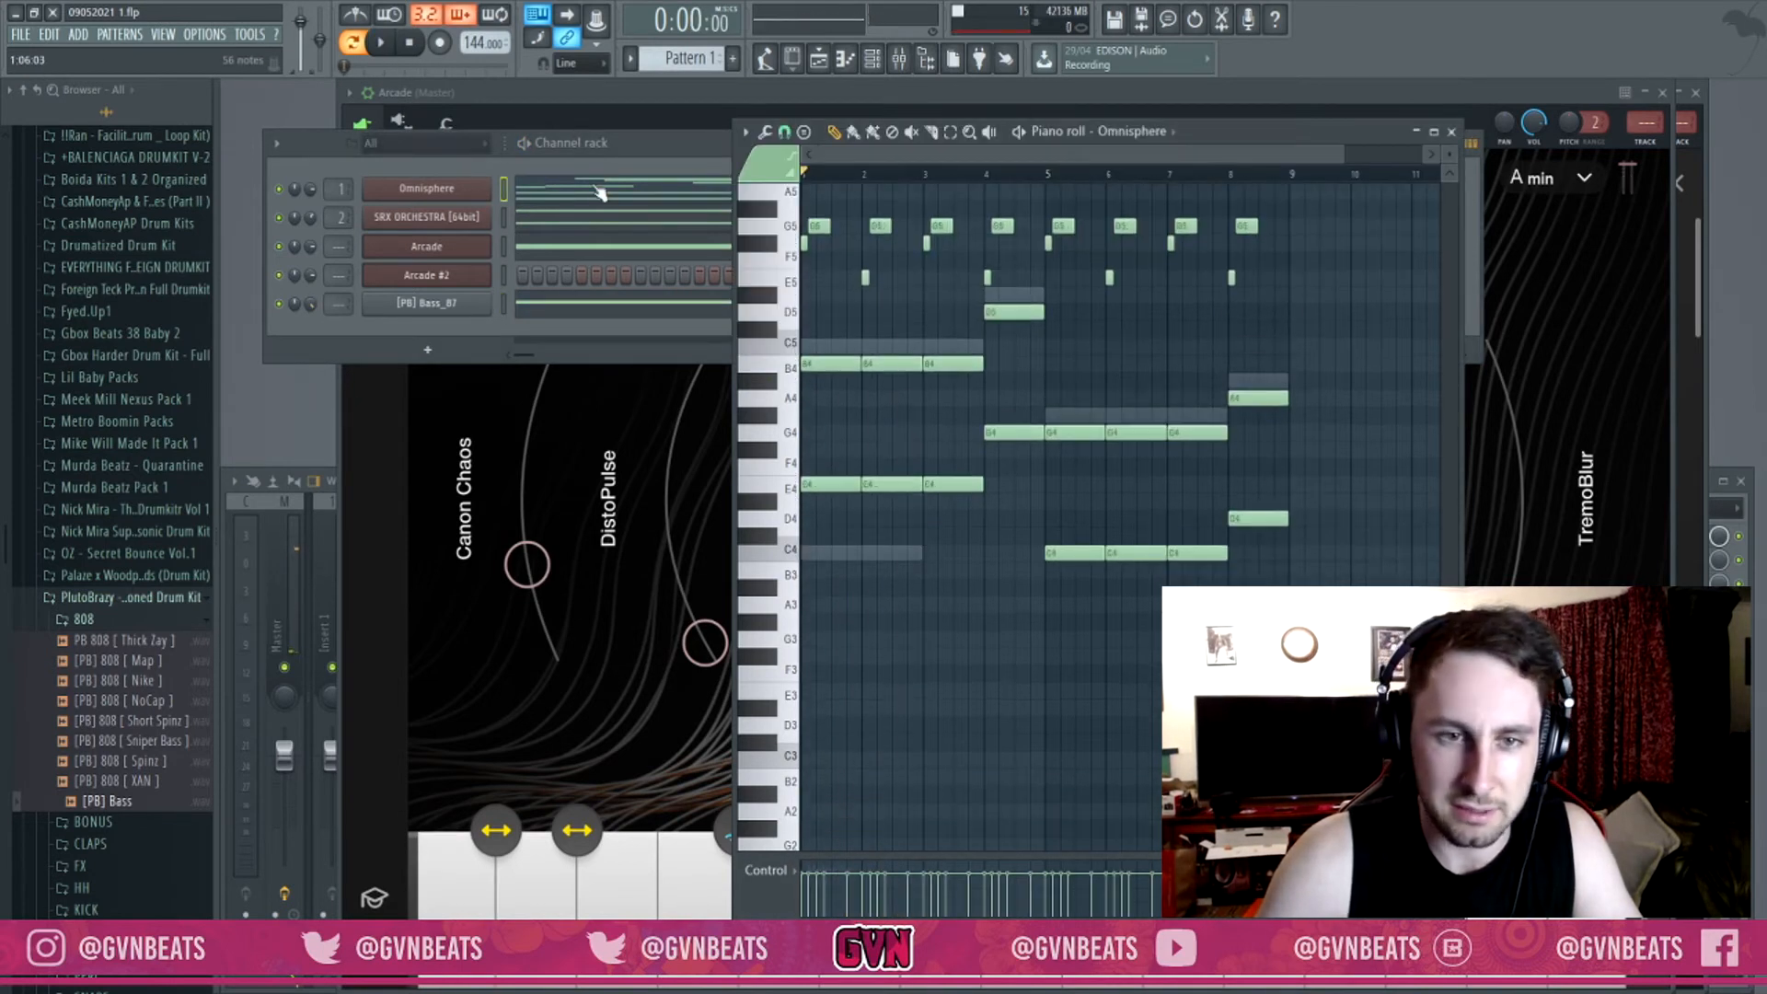
Transpose the notes of the SRX ORCHESTRA, Arcade and [PB] Bass channels up four semitones.
click(634, 226)
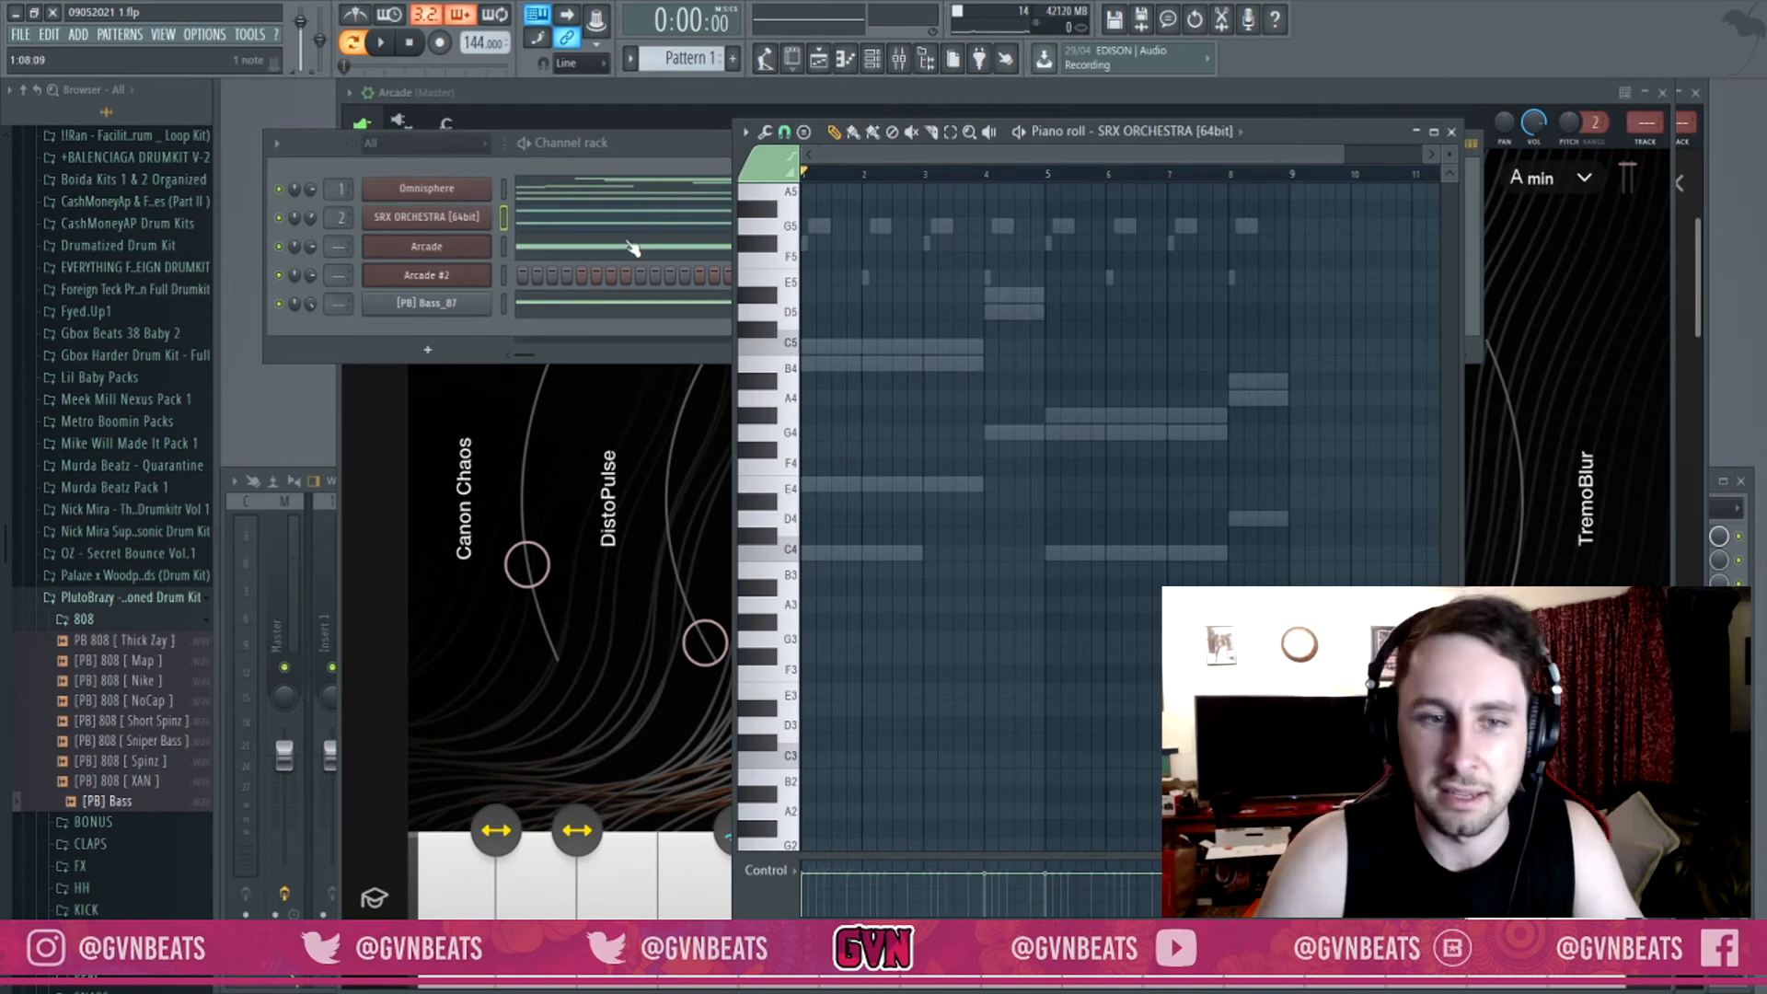
click(633, 247)
click(718, 304)
key(shift+Up)
key(shift+Up)
key(shift+Up)
key(shift+Up)
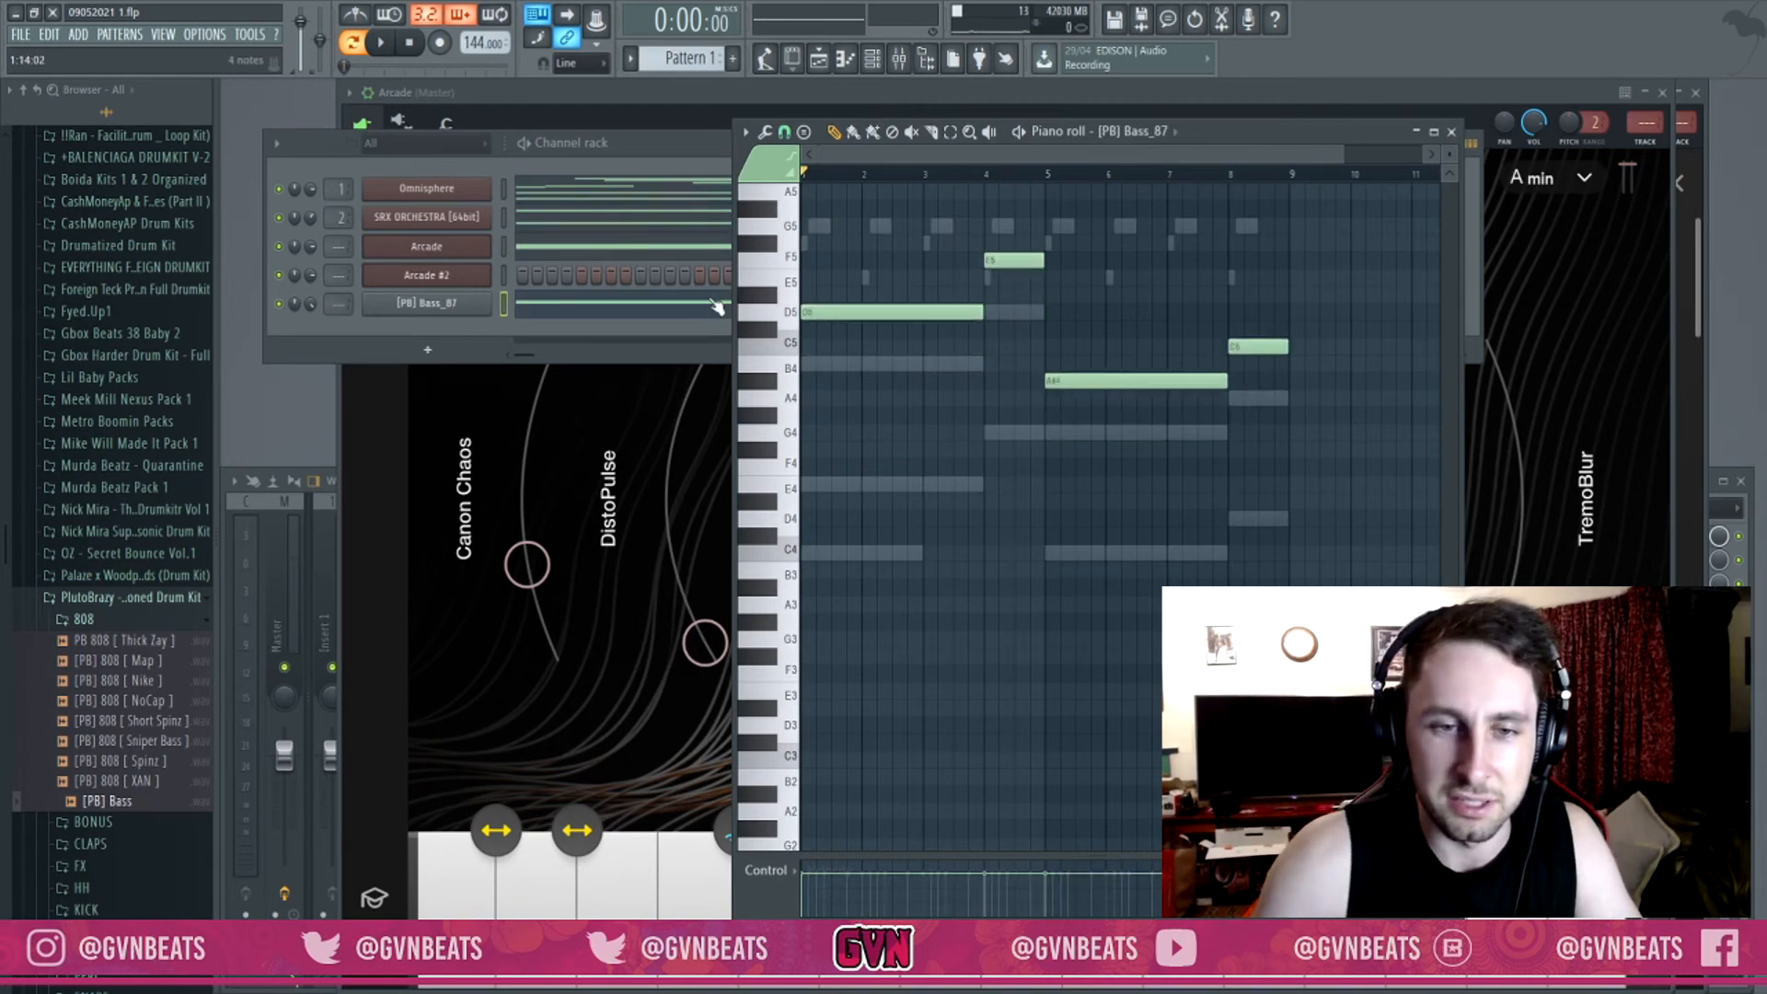
Preview the transposed pattern briefly and set the Arcade instrument's key to A# min.
key(space)
key(space)
click(1578, 182)
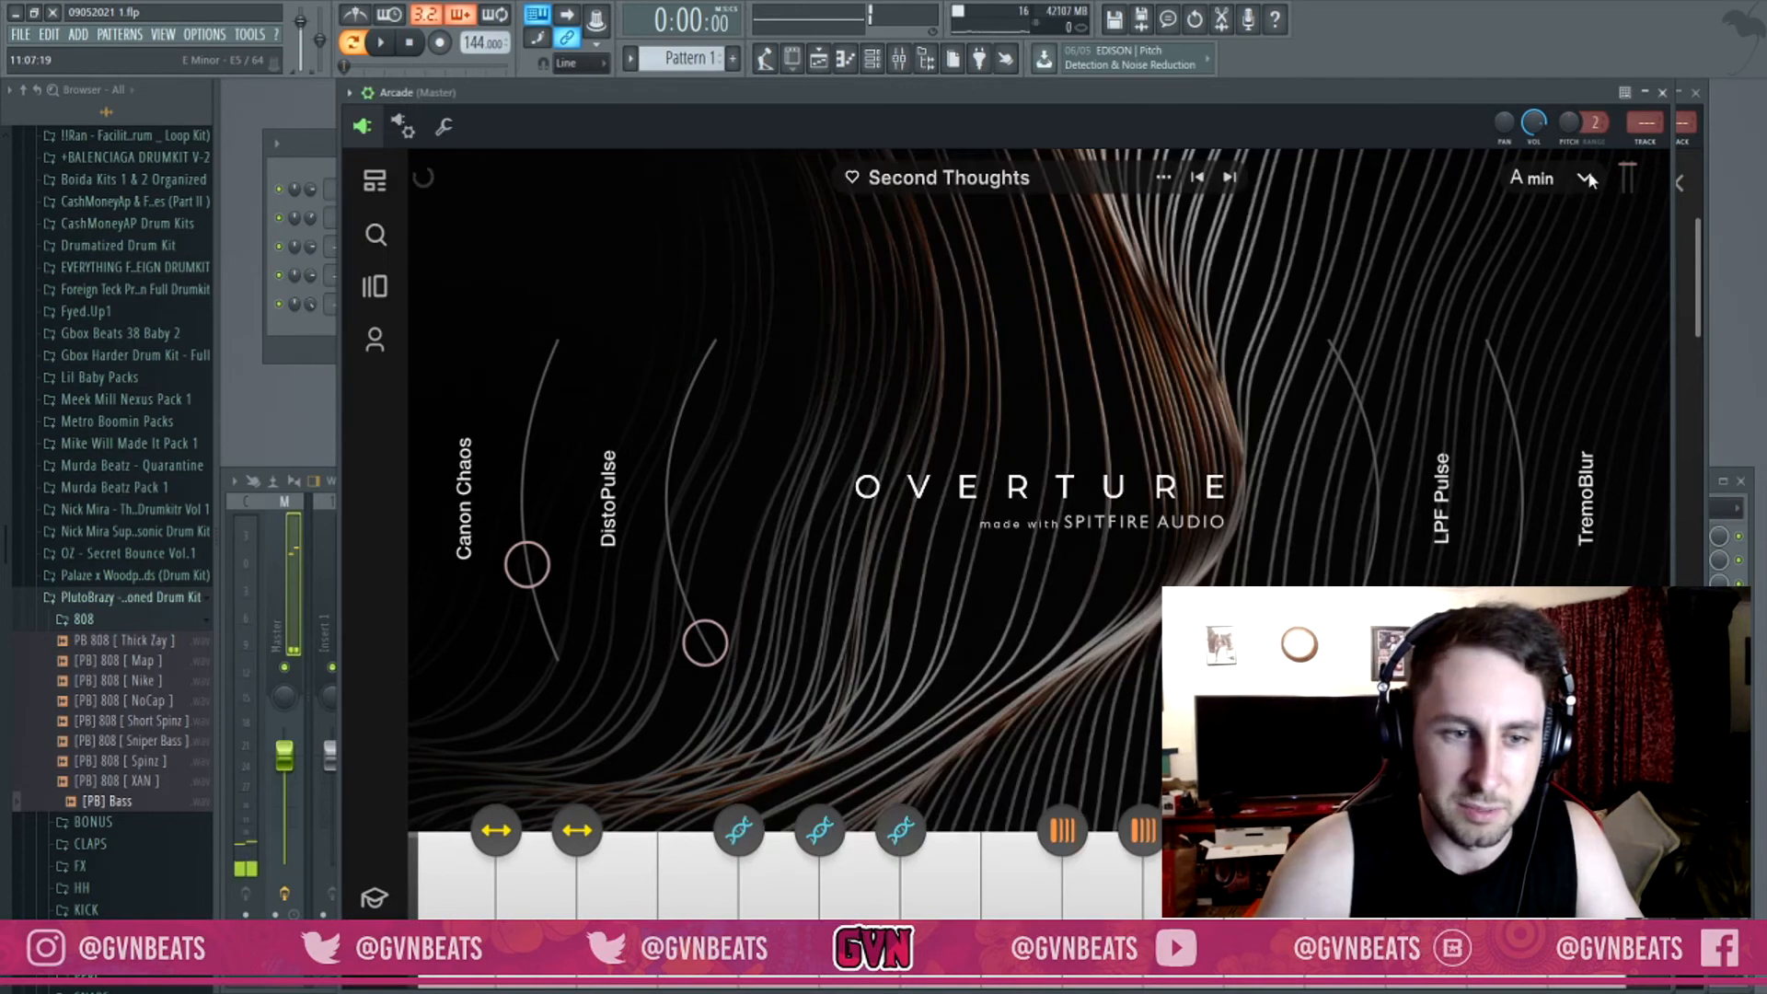
Transpose the scale-guide notes in the Sampler channel down five semitones.
click(297, 316)
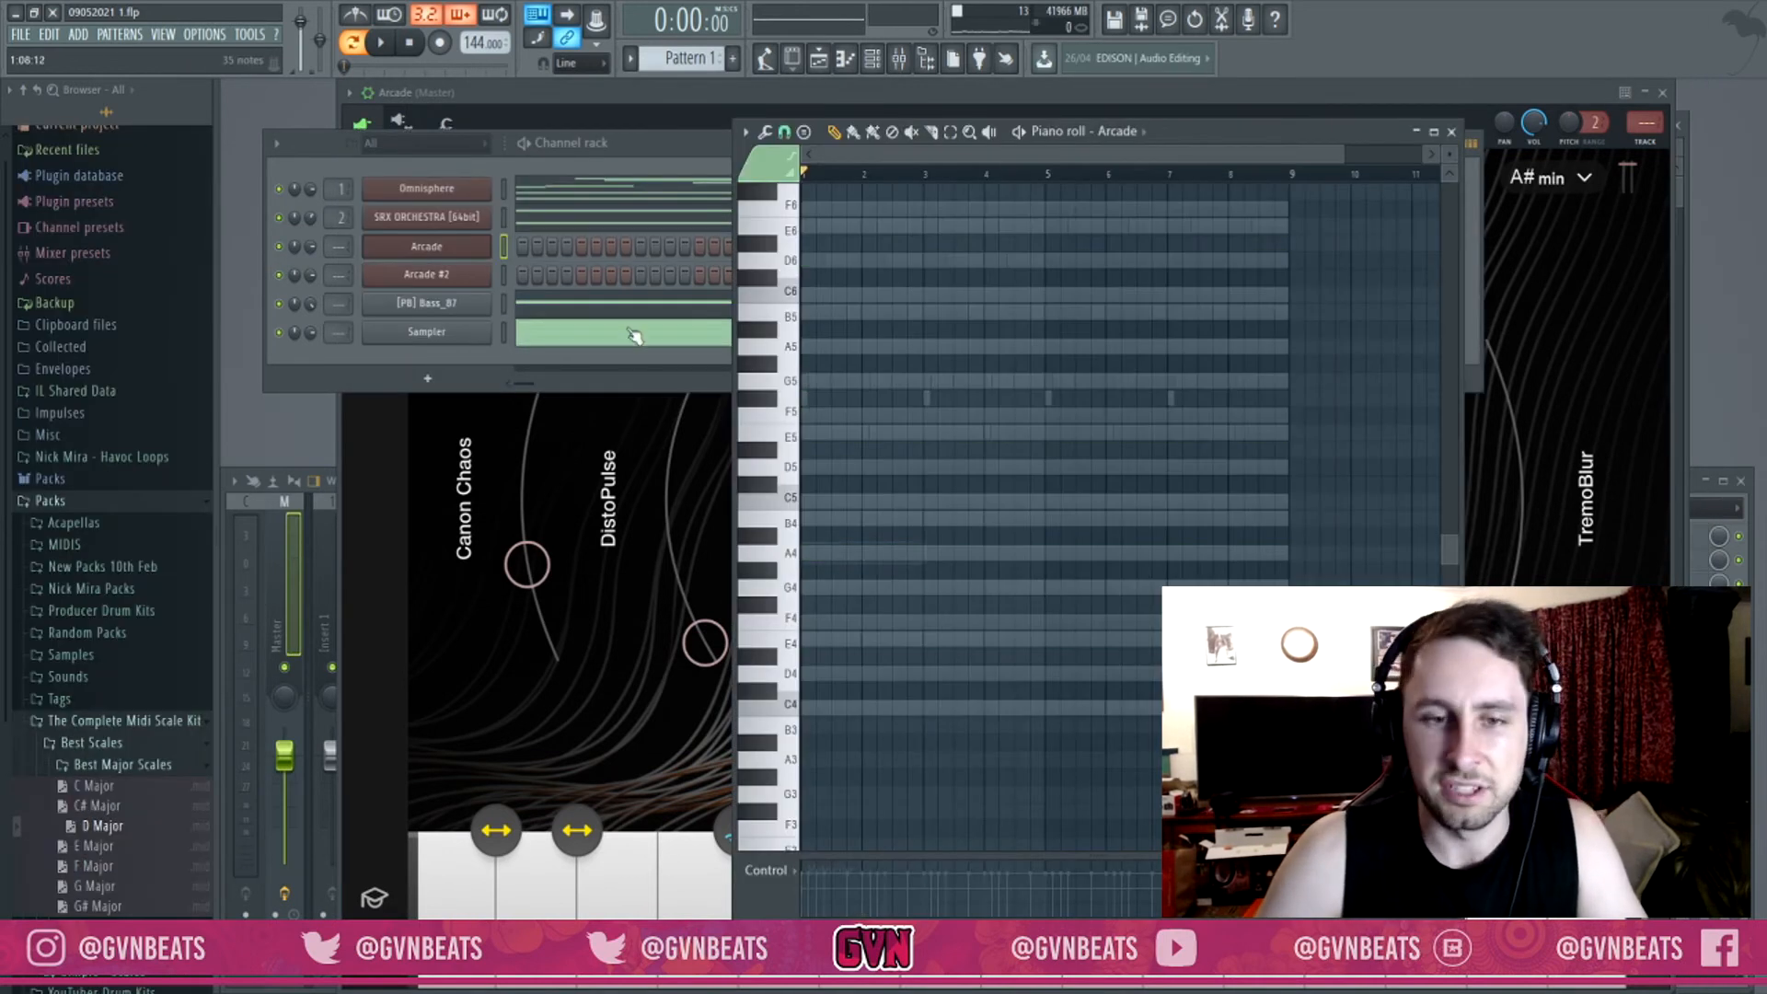
key(shift+Down)
key(shift+Down)
key(shift+Down)
key(shift+Down)
key(shift+Down)
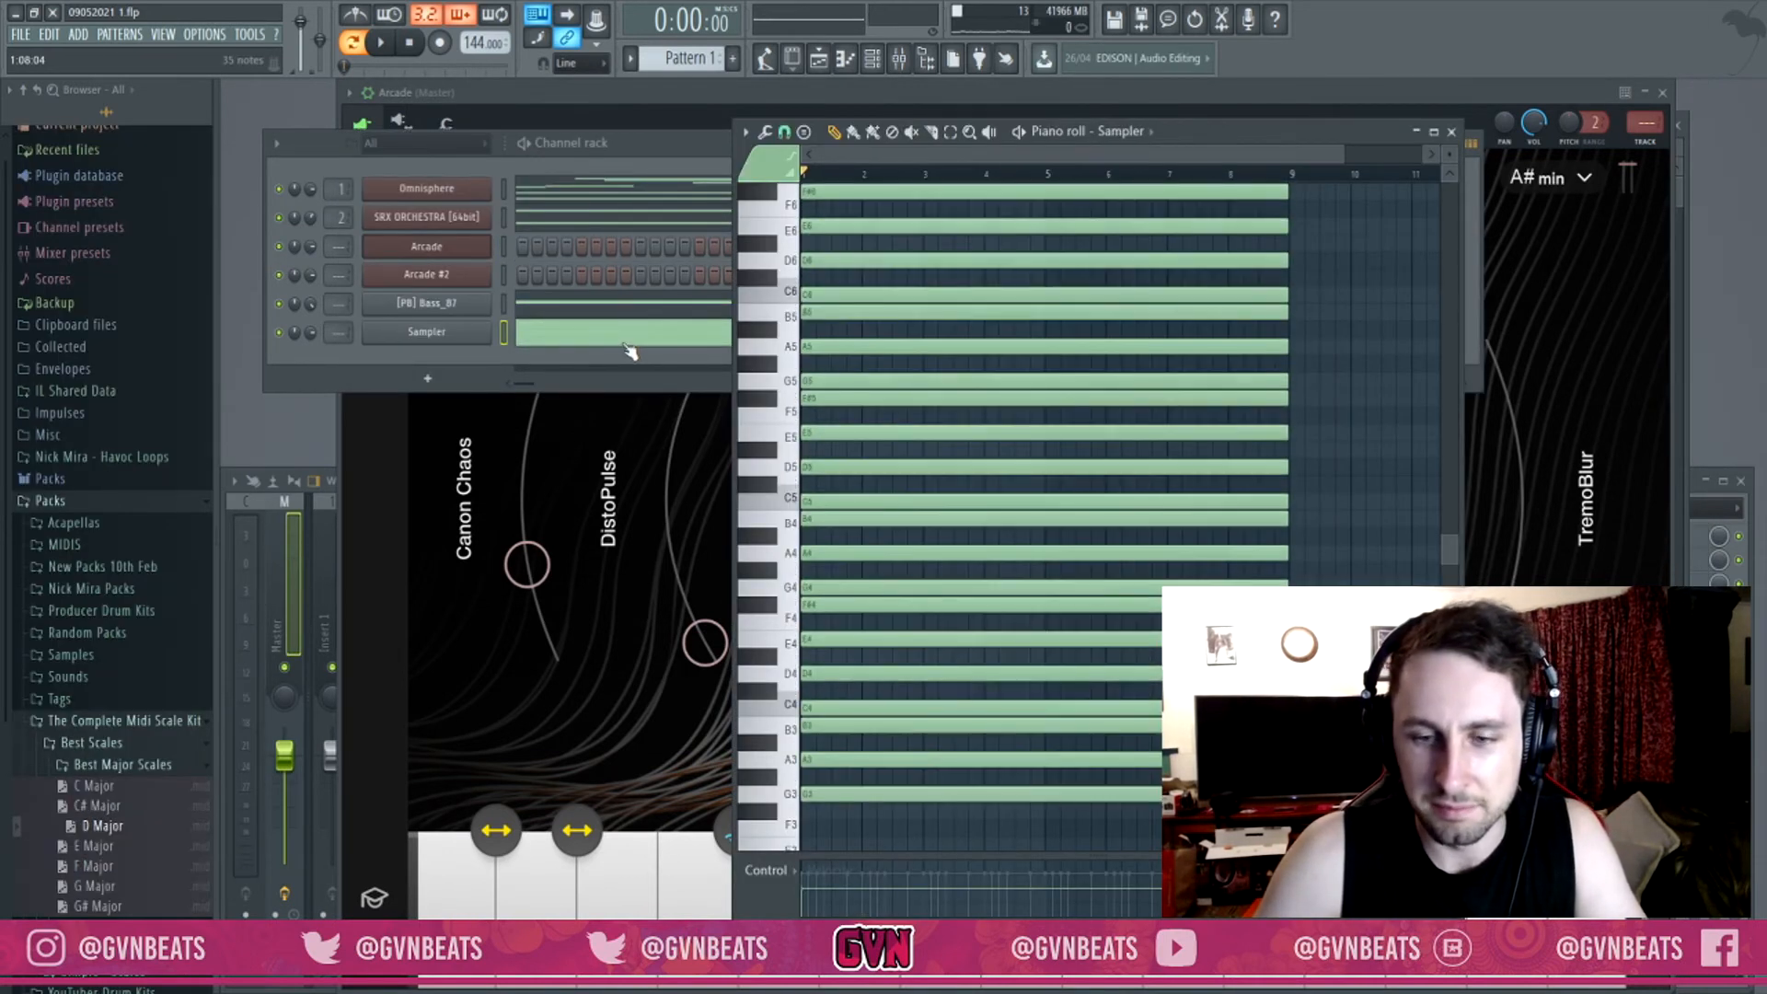
Set the Arcade instrument's key to G Maj and preview the pattern briefly.
click(1581, 185)
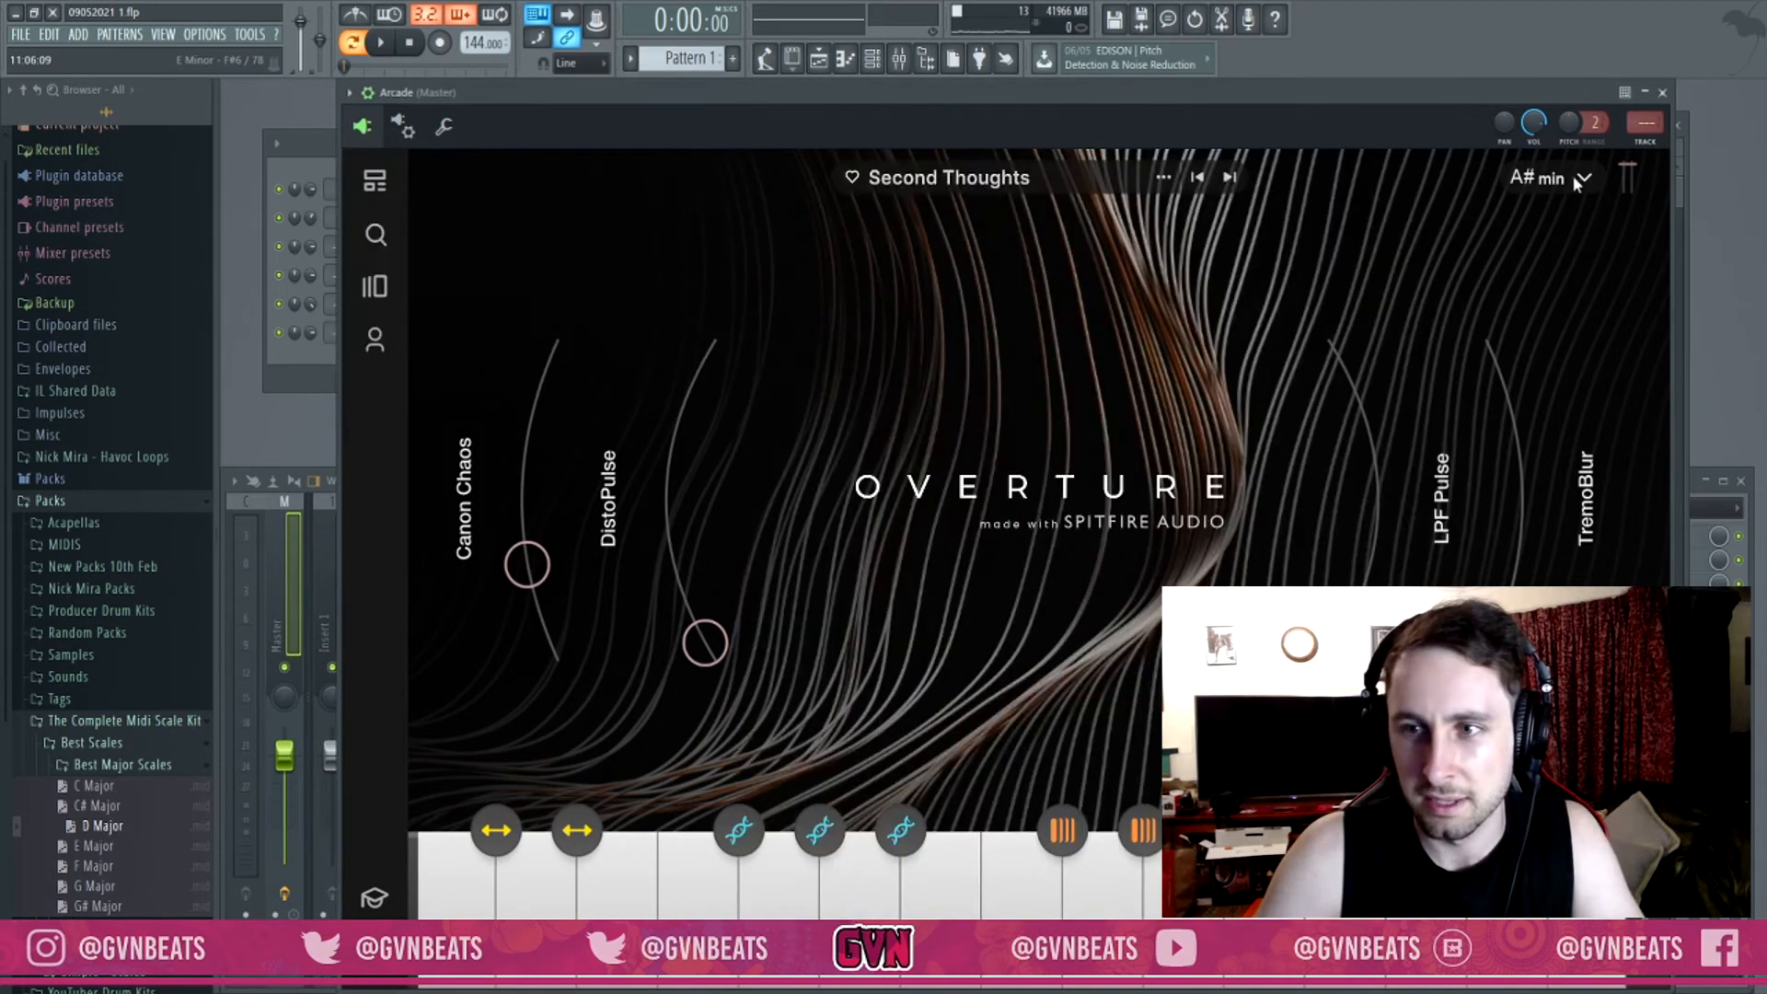
click(1581, 177)
click(1547, 318)
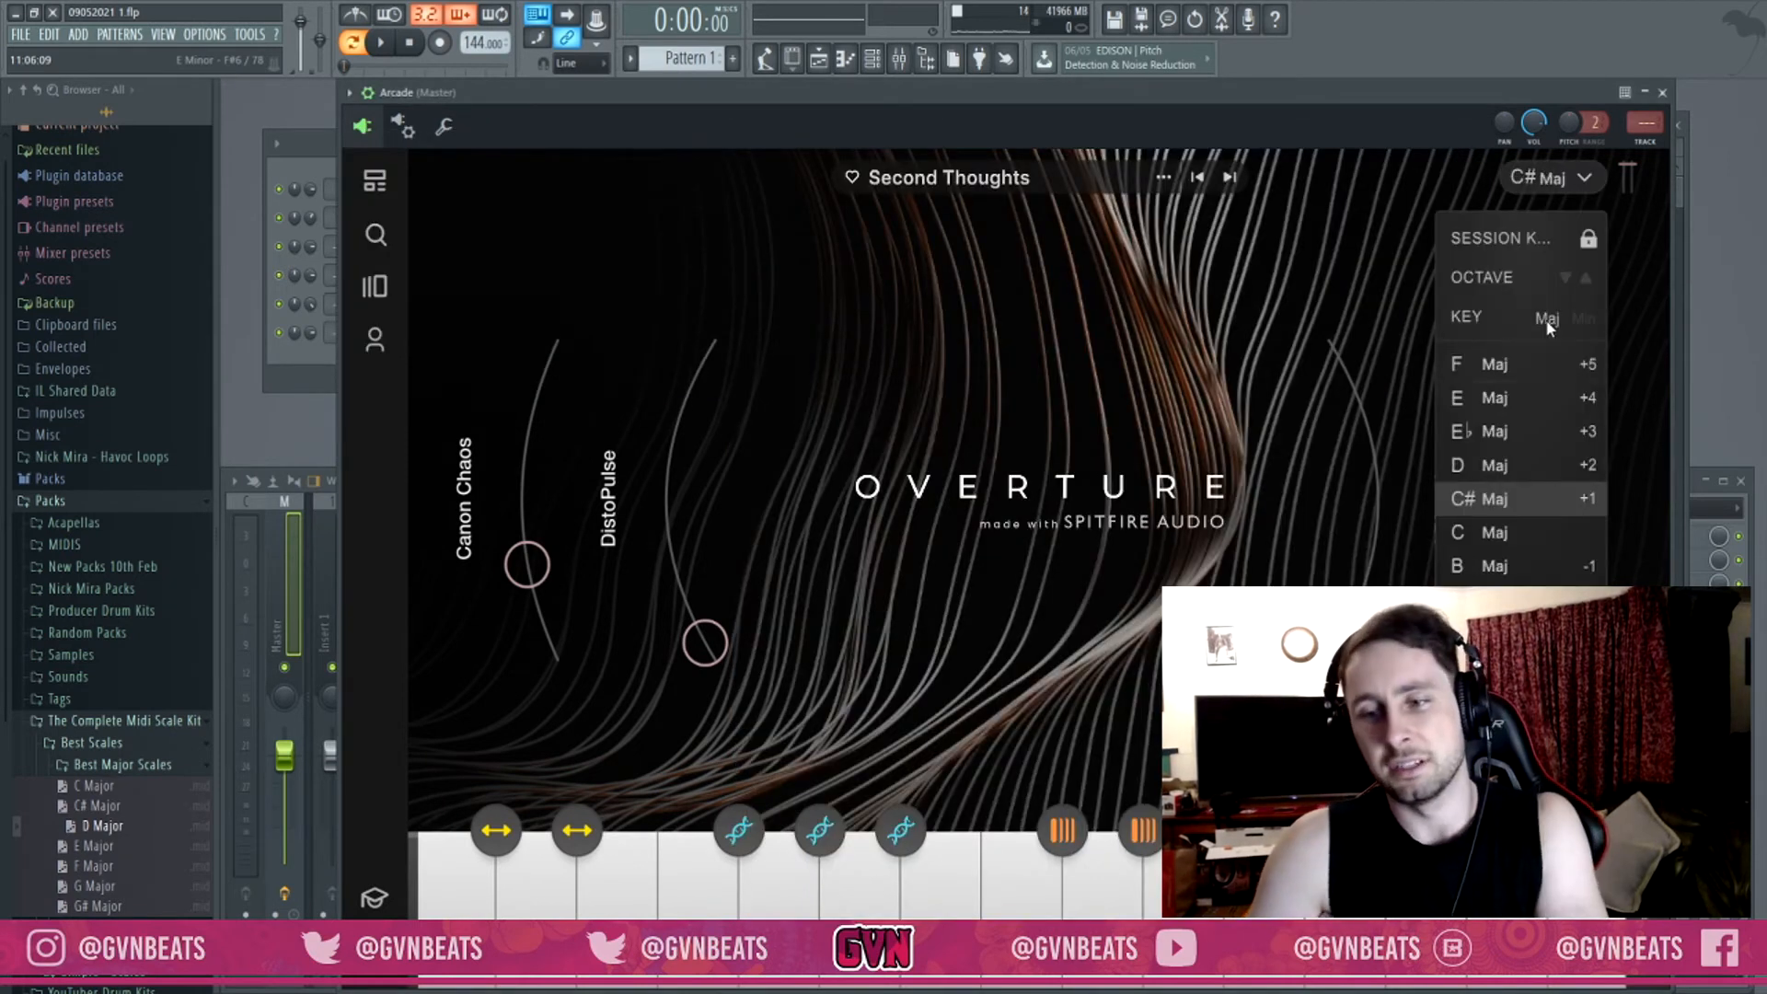
click(1495, 700)
click(282, 357)
key(space)
key(space)
Write four consecutive two-bar G5 notes across the eight bars of the Arcade channel and play the pattern.
key(F7)
drag(851, 295, 806, 294)
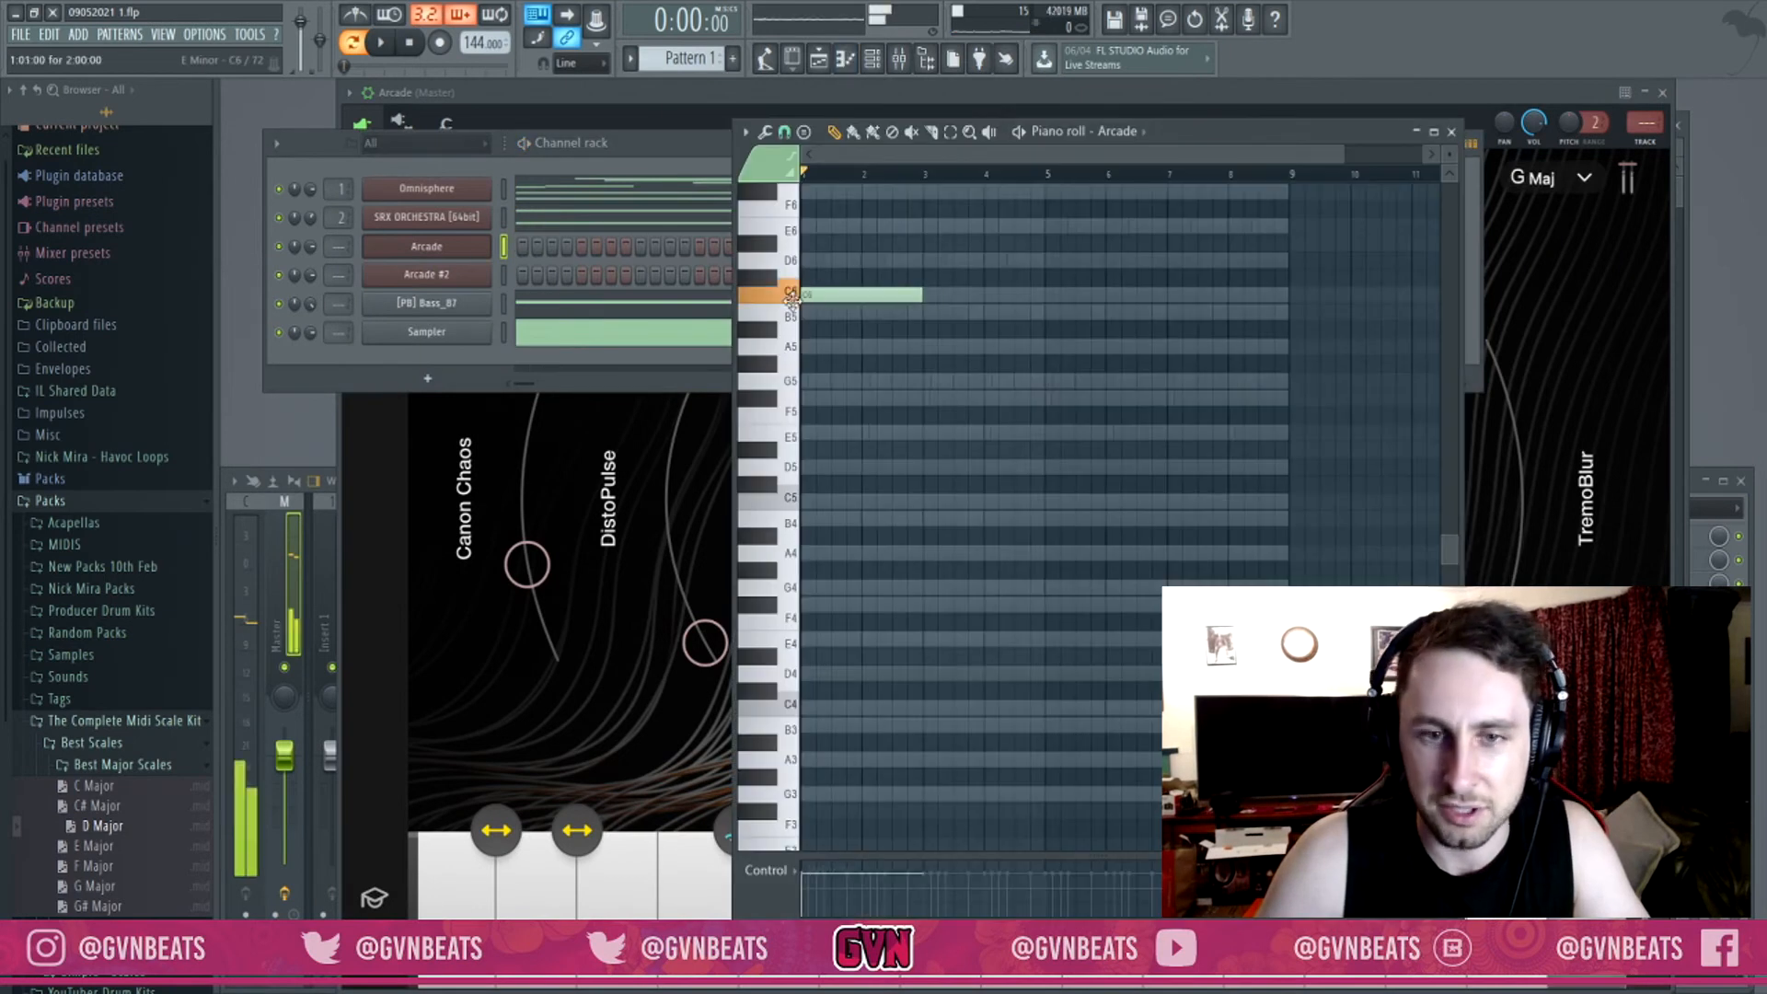
key(space)
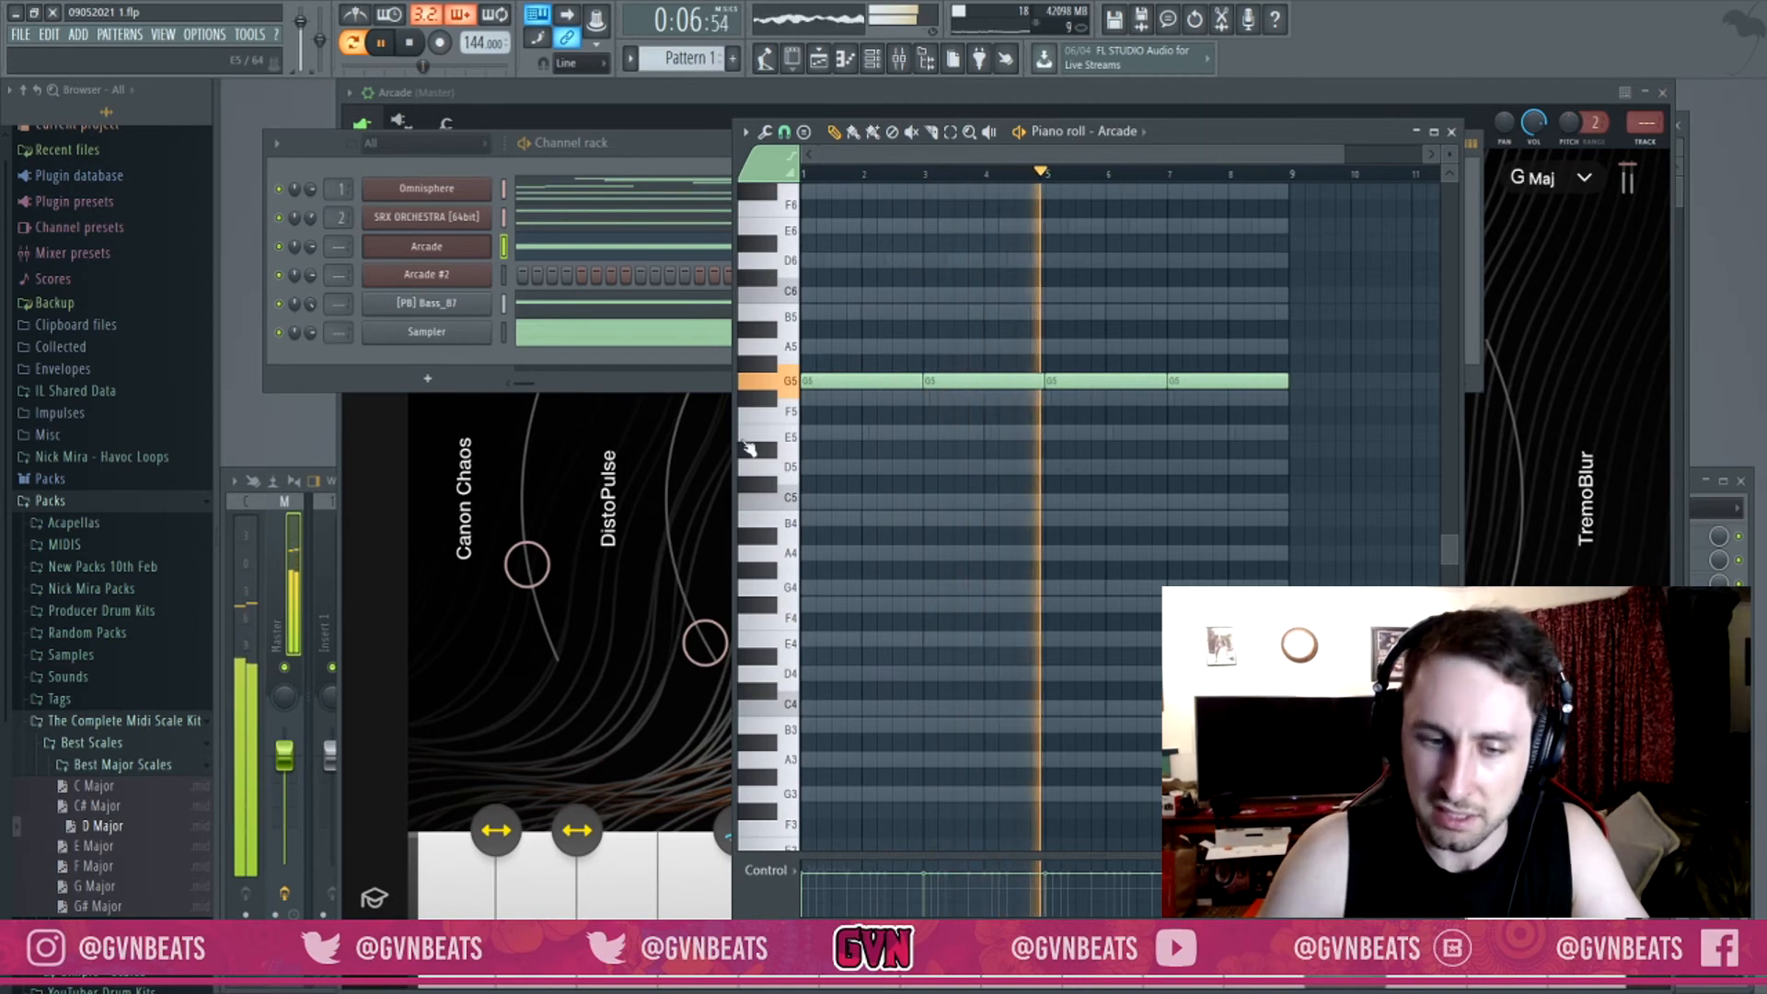
click(555, 316)
key(space)
Check the Omnisphere and SRX ORCHESTRA notes, and lower the SRX ORCHESTRA channel's volume while the pattern plays.
click(603, 196)
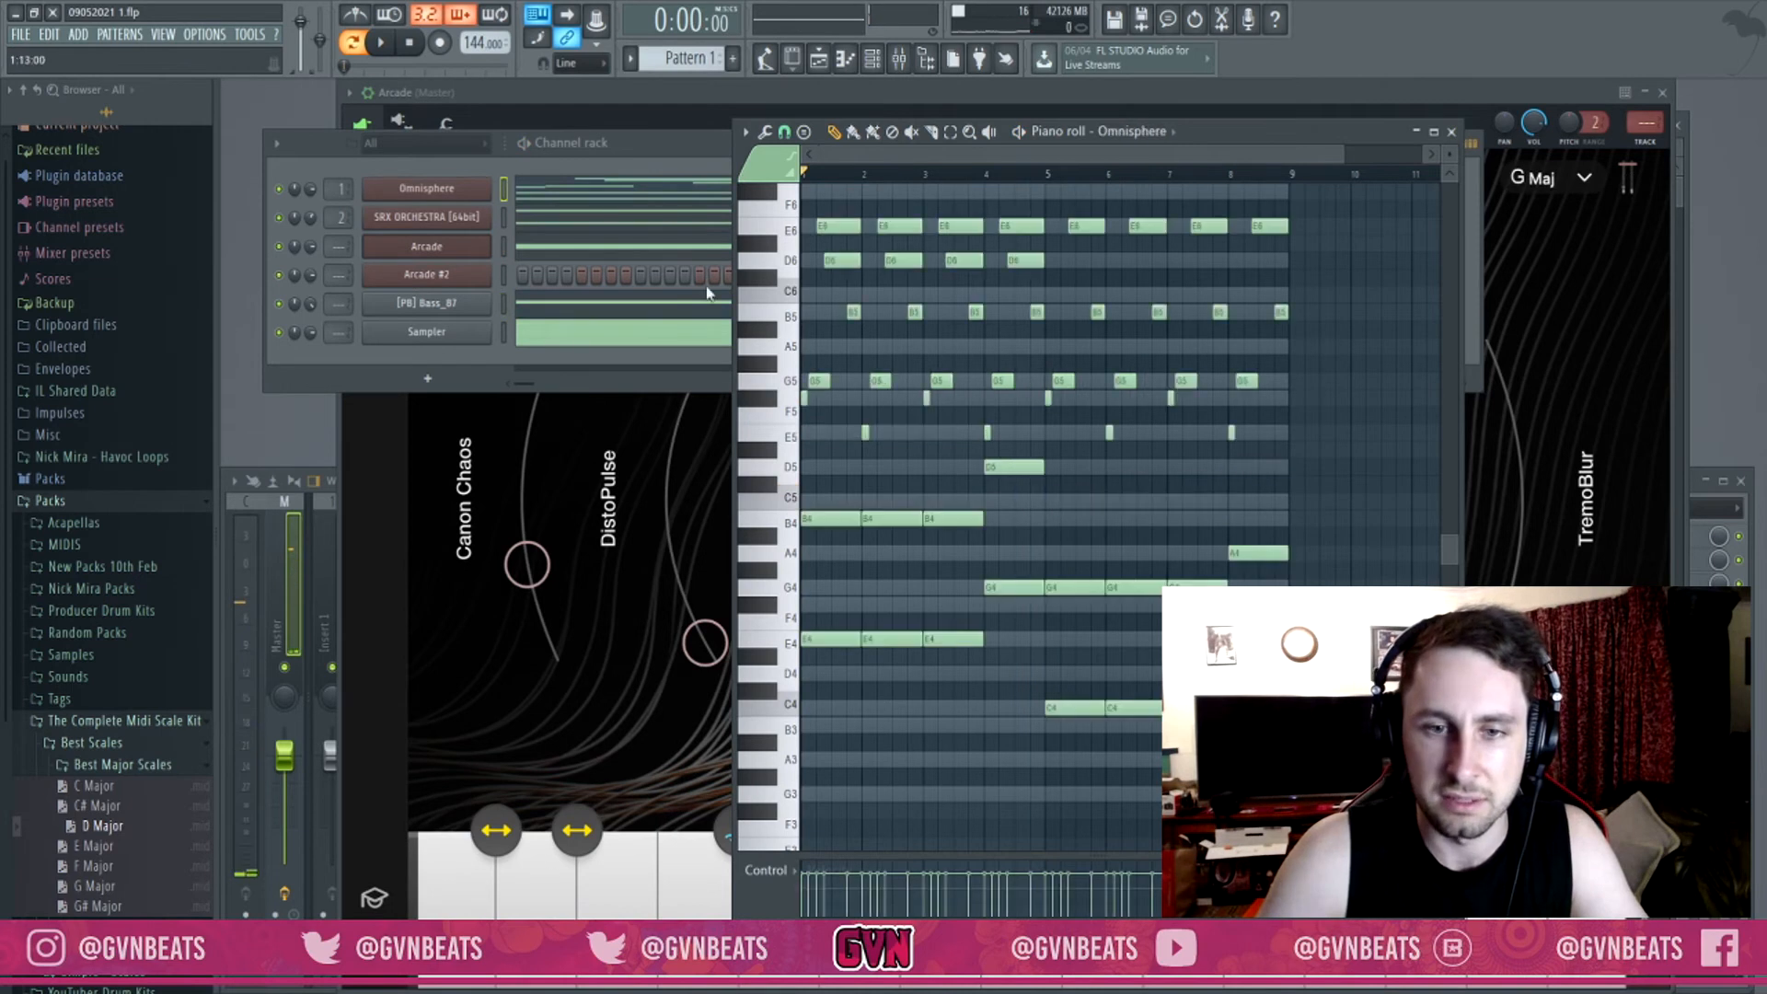
click(629, 230)
scroll(959, 406, up, 5)
key(space)
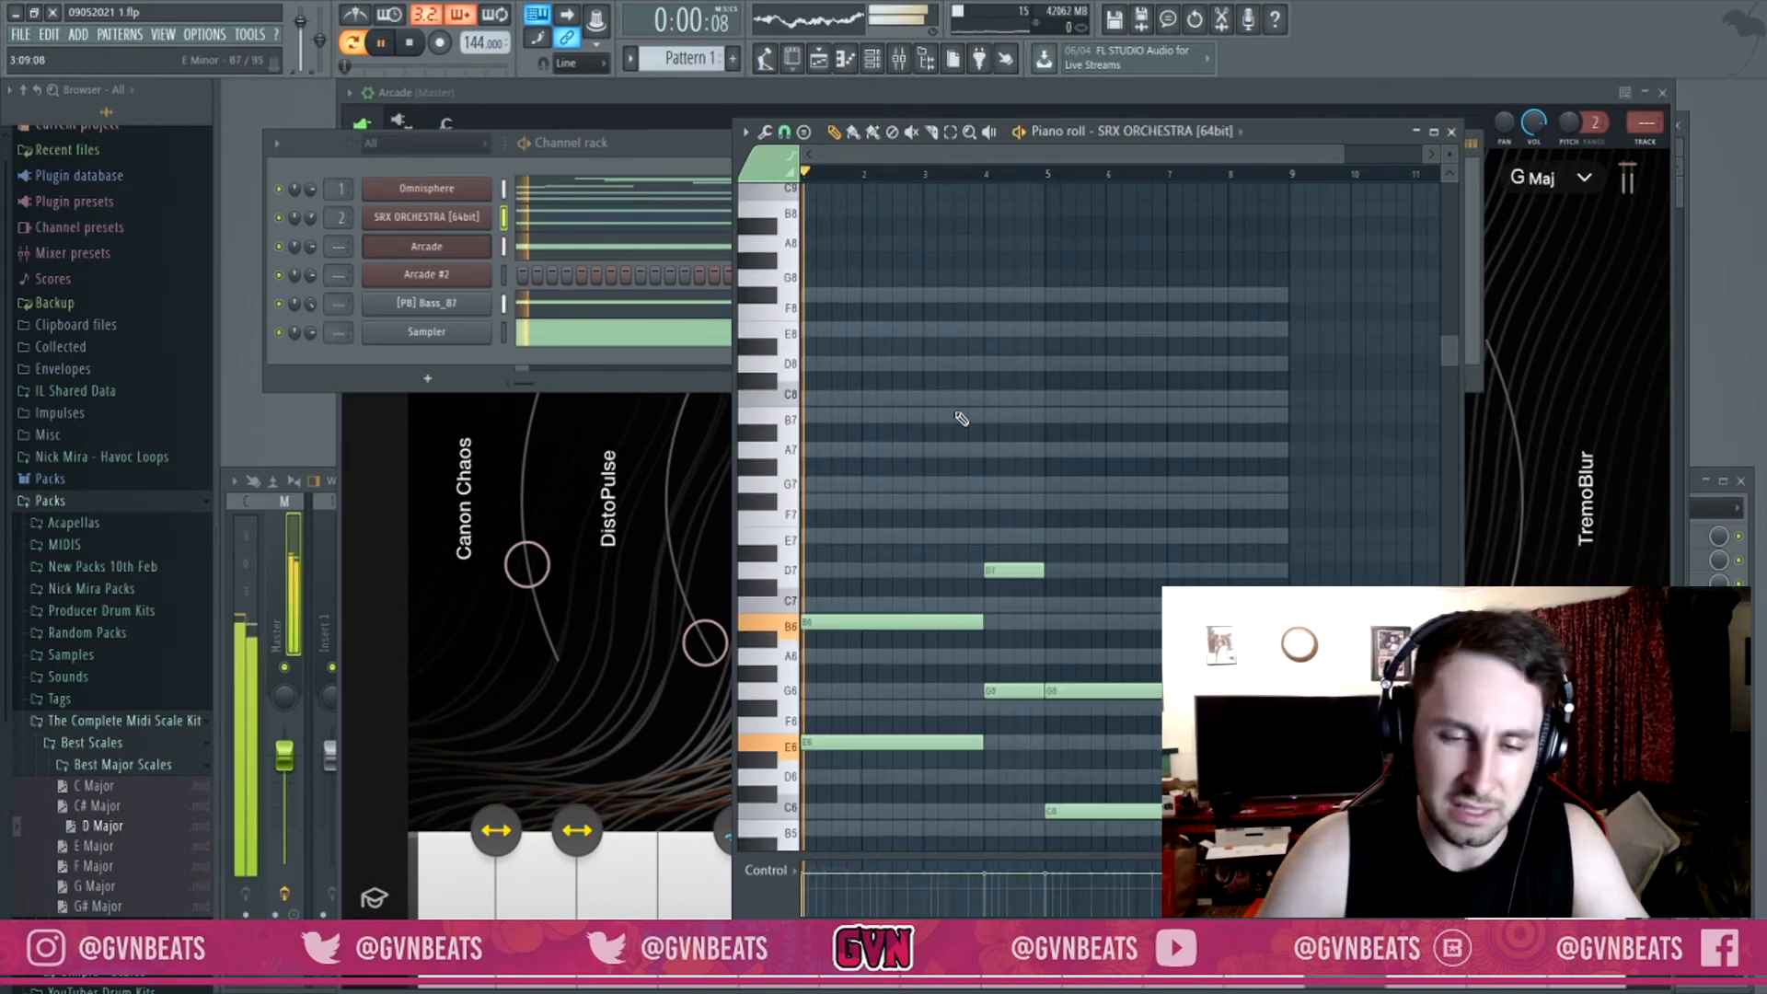
click(1452, 132)
drag(311, 218, 311, 249)
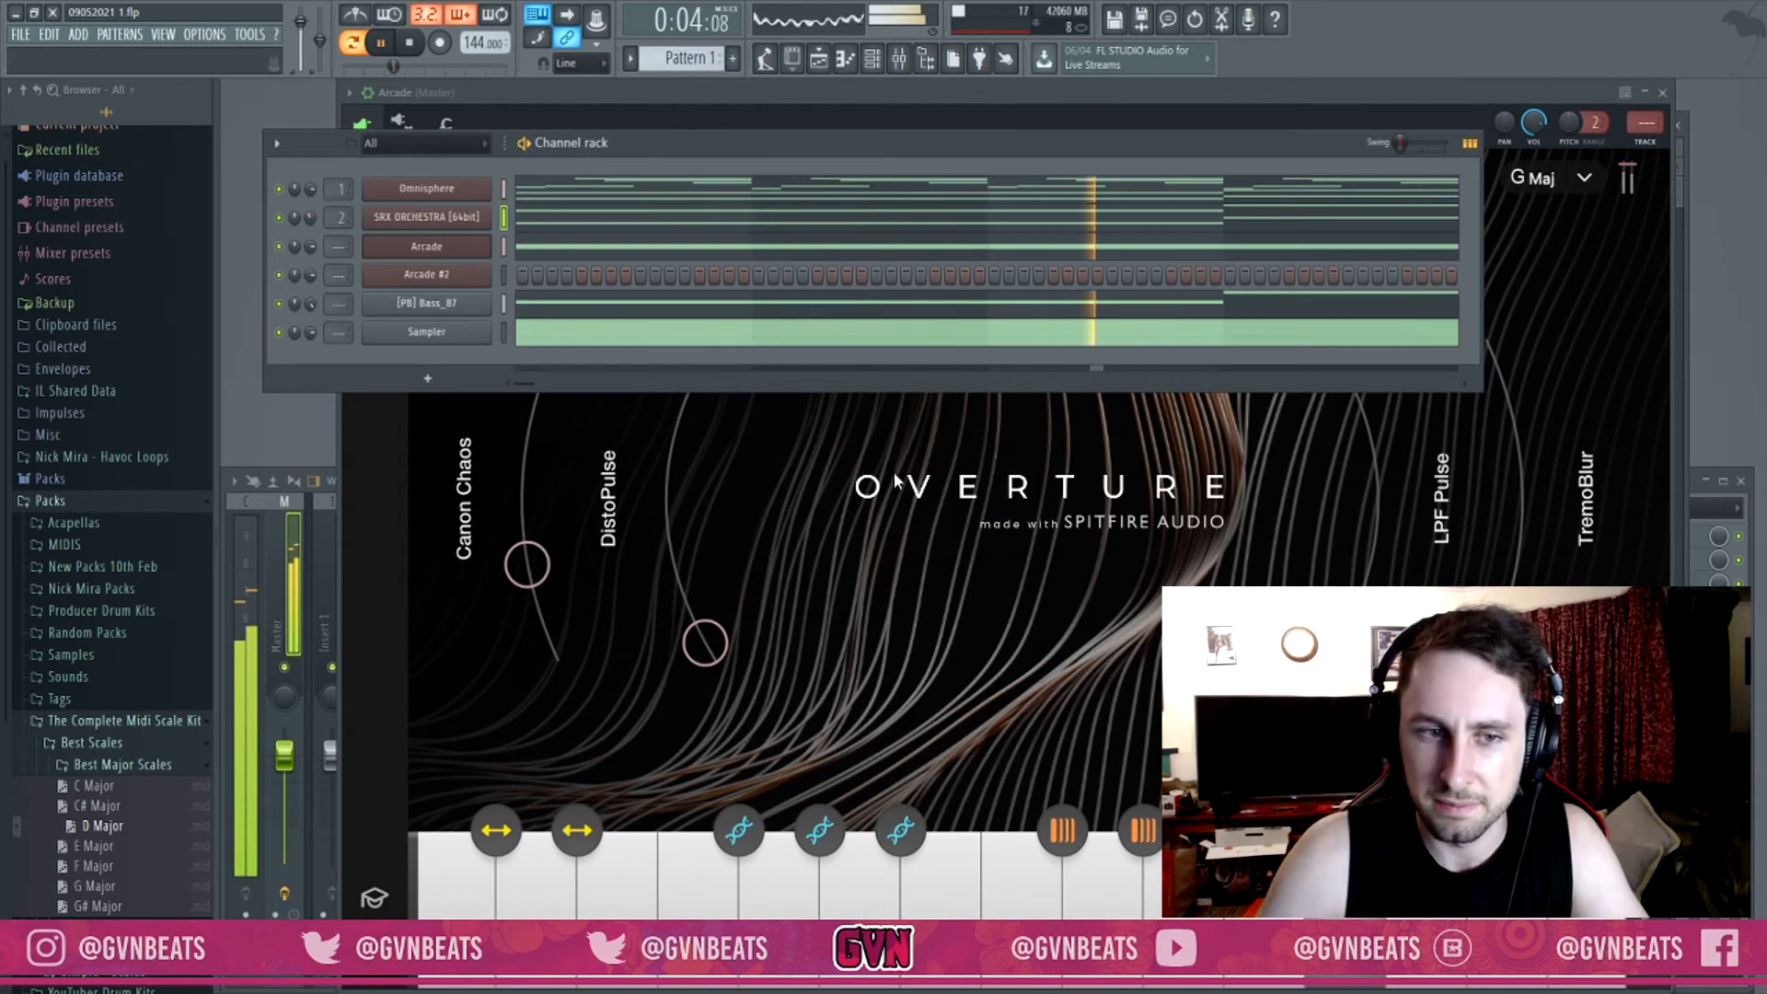
key(space)
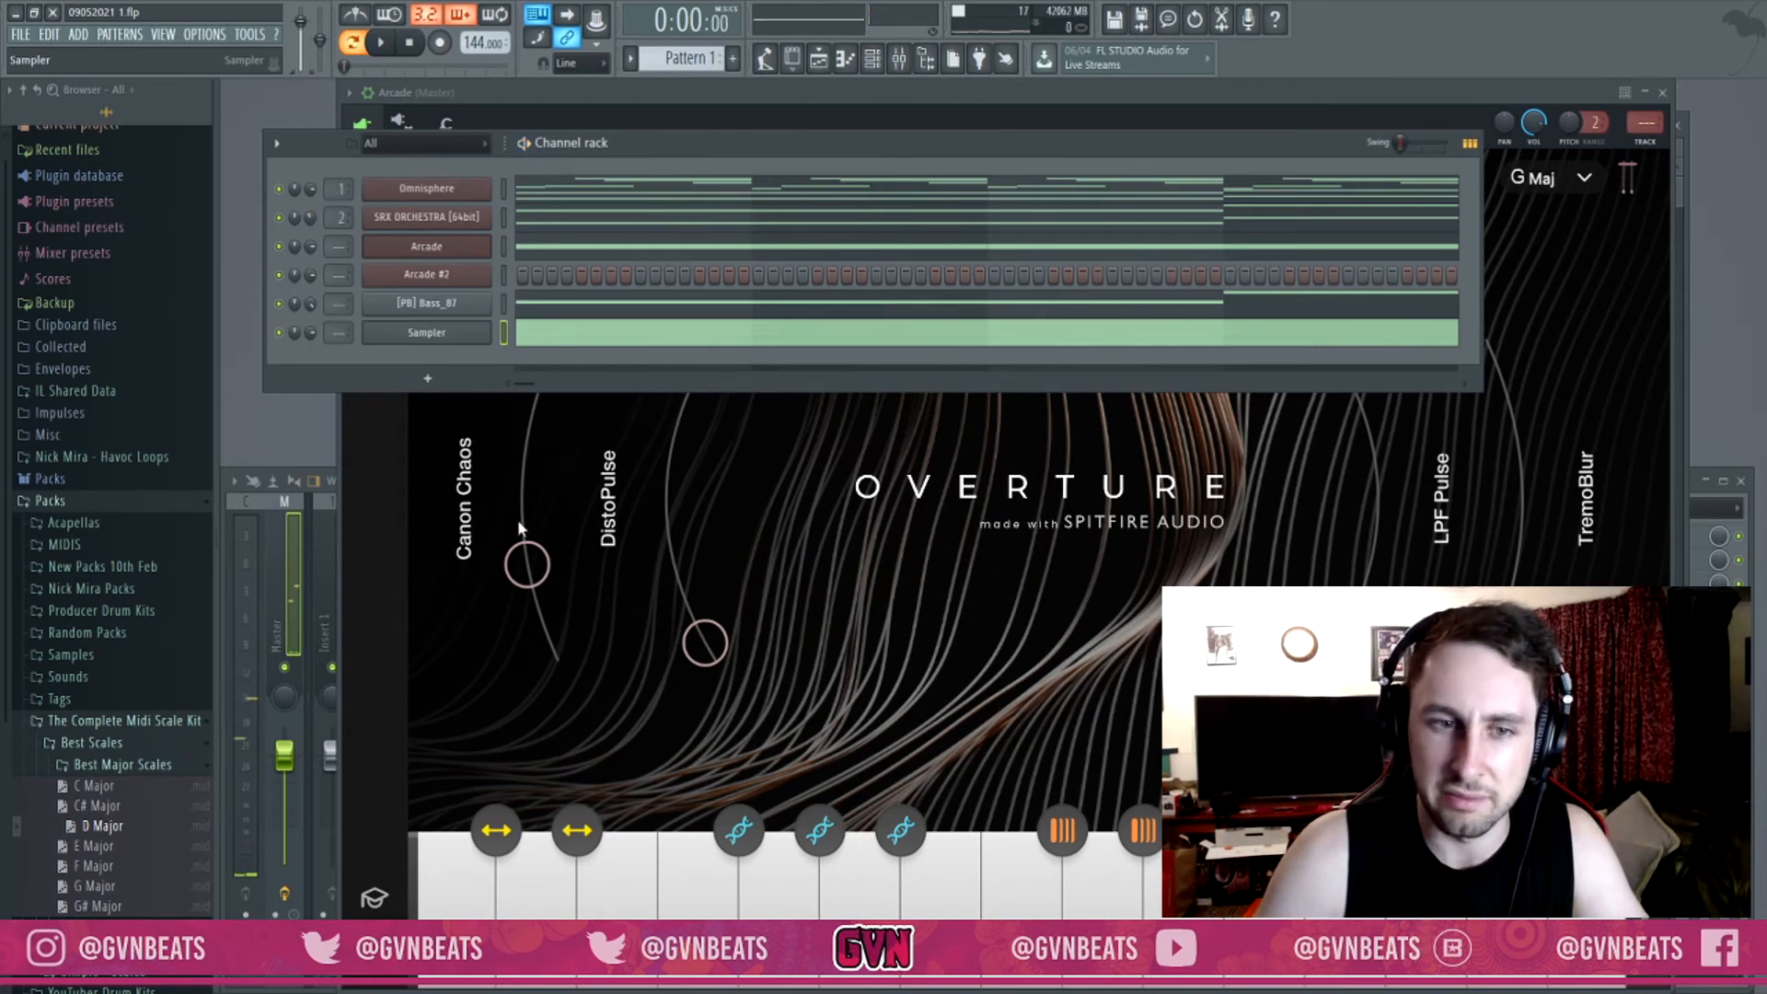
Delete the Sampler channel and move the four long Arcade notes down to D5.
key(alt+Delete)
click(552, 248)
scroll(718, 491, up, 1)
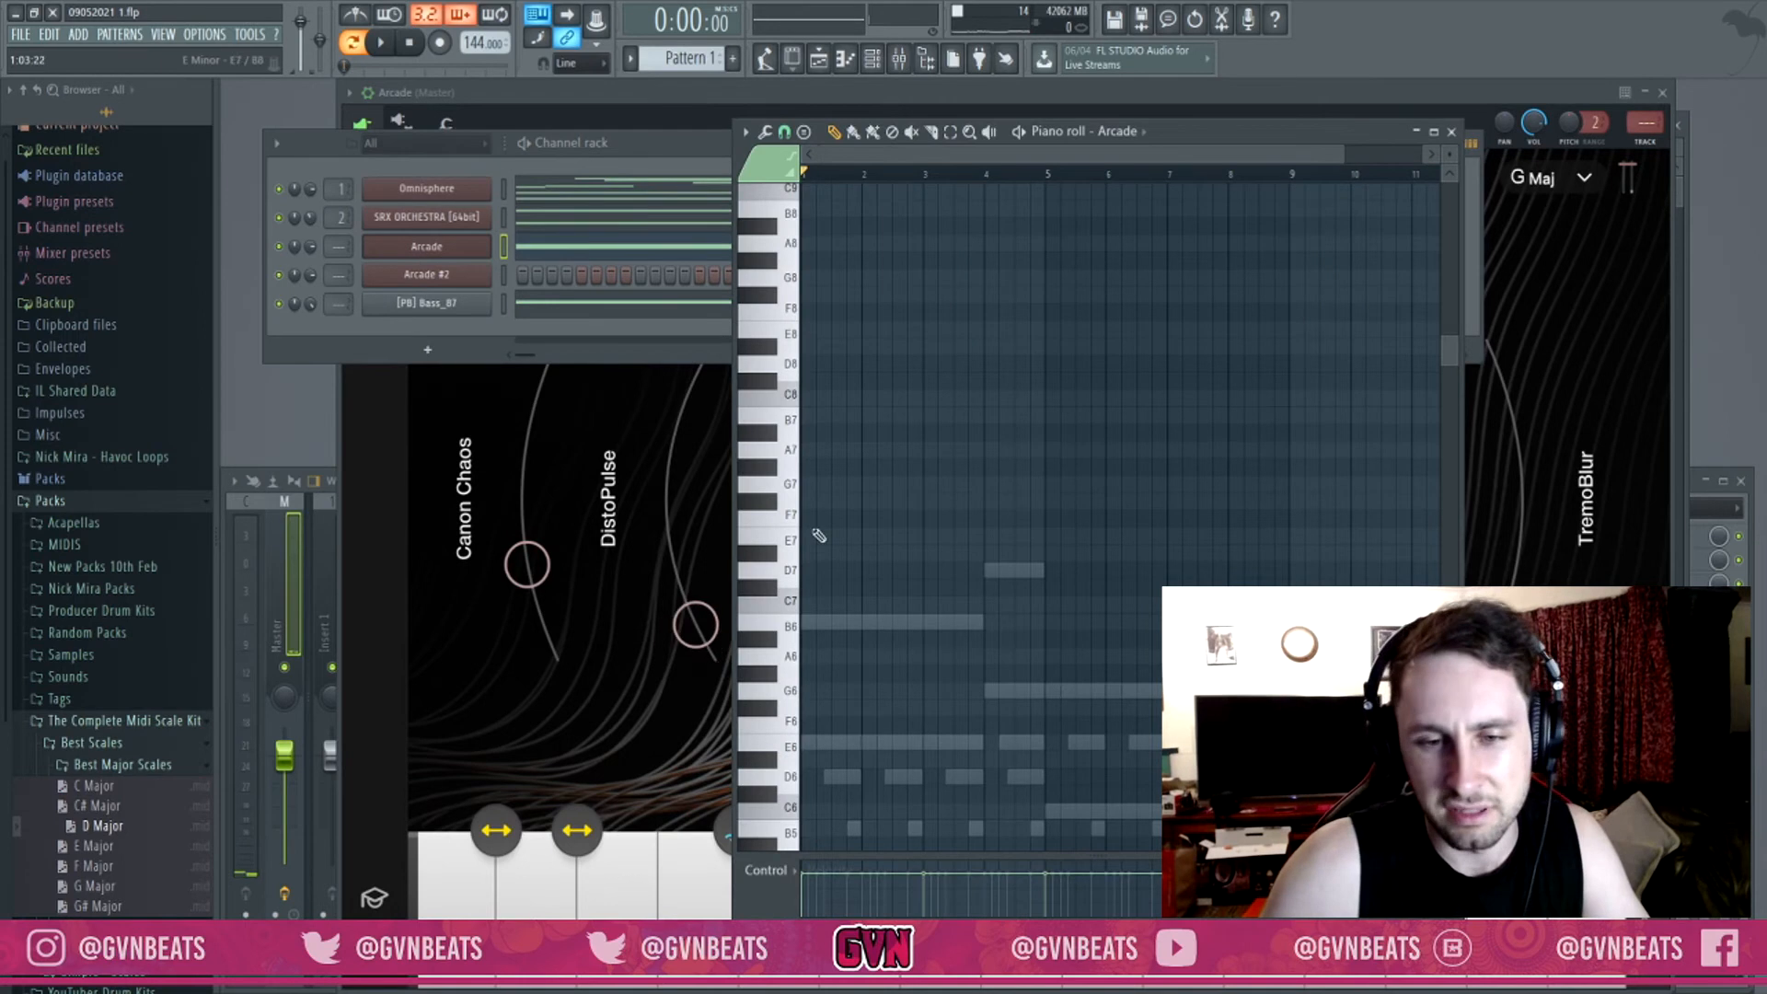
scroll(1012, 460, down, 4)
drag(865, 484, 867, 570)
key(space)
drag(954, 485, 954, 585)
drag(1104, 486, 1104, 572)
drag(1210, 486, 1210, 571)
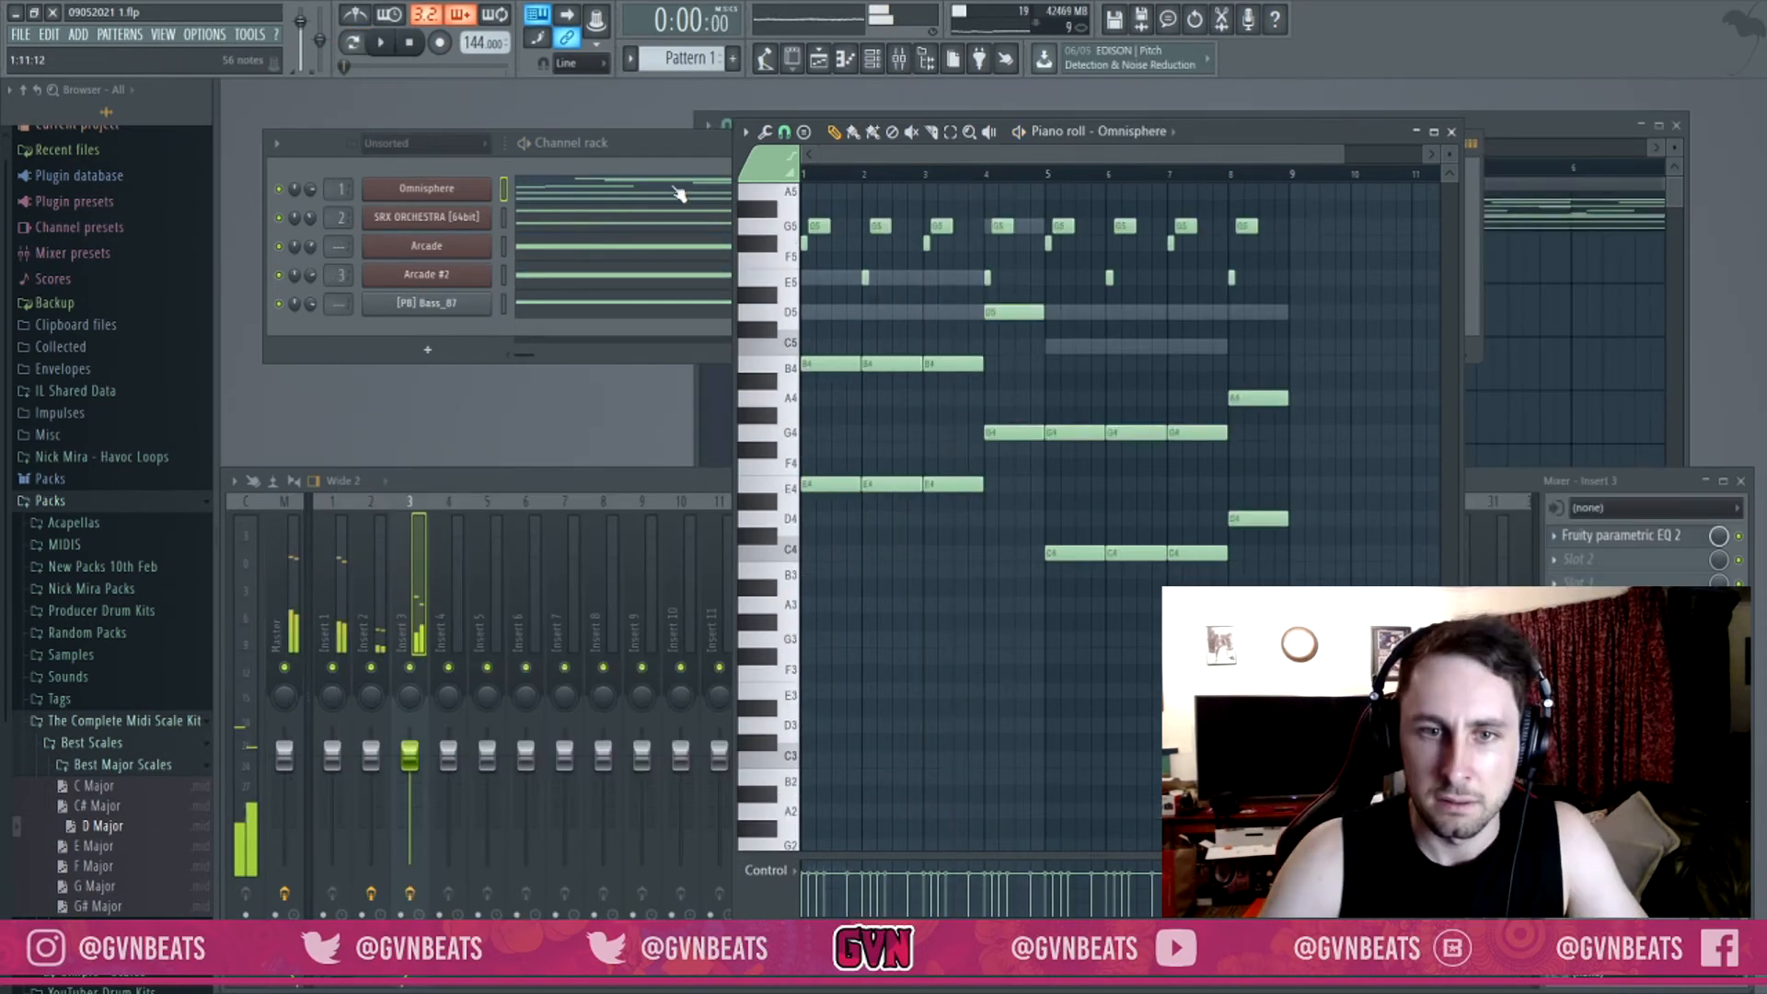
Transpose all the Omnisphere notes down four semitones.
key(shift+Down)
key(shift+Down)
key(shift+Down)
key(shift+Down)
Transpose the notes of the SRX ORCHESTRA and [PB] Bass channels down four semitones to match the Omnisphere melody.
click(662, 225)
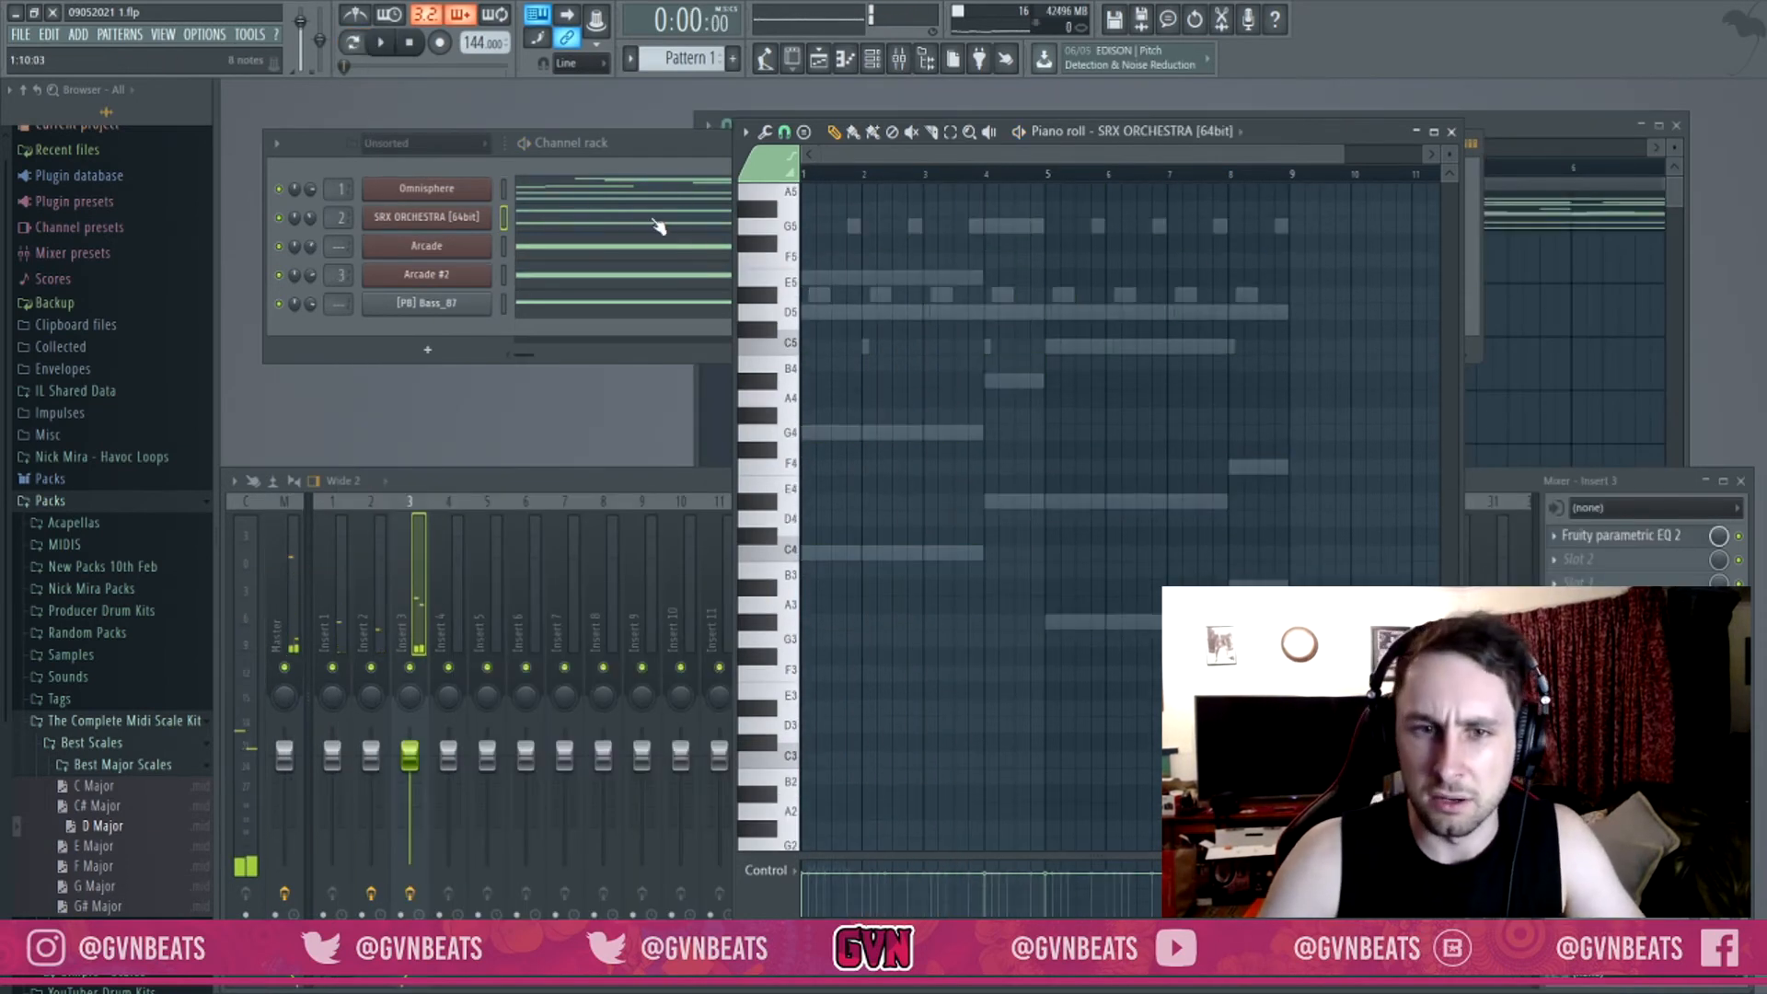
key(shift+Down)
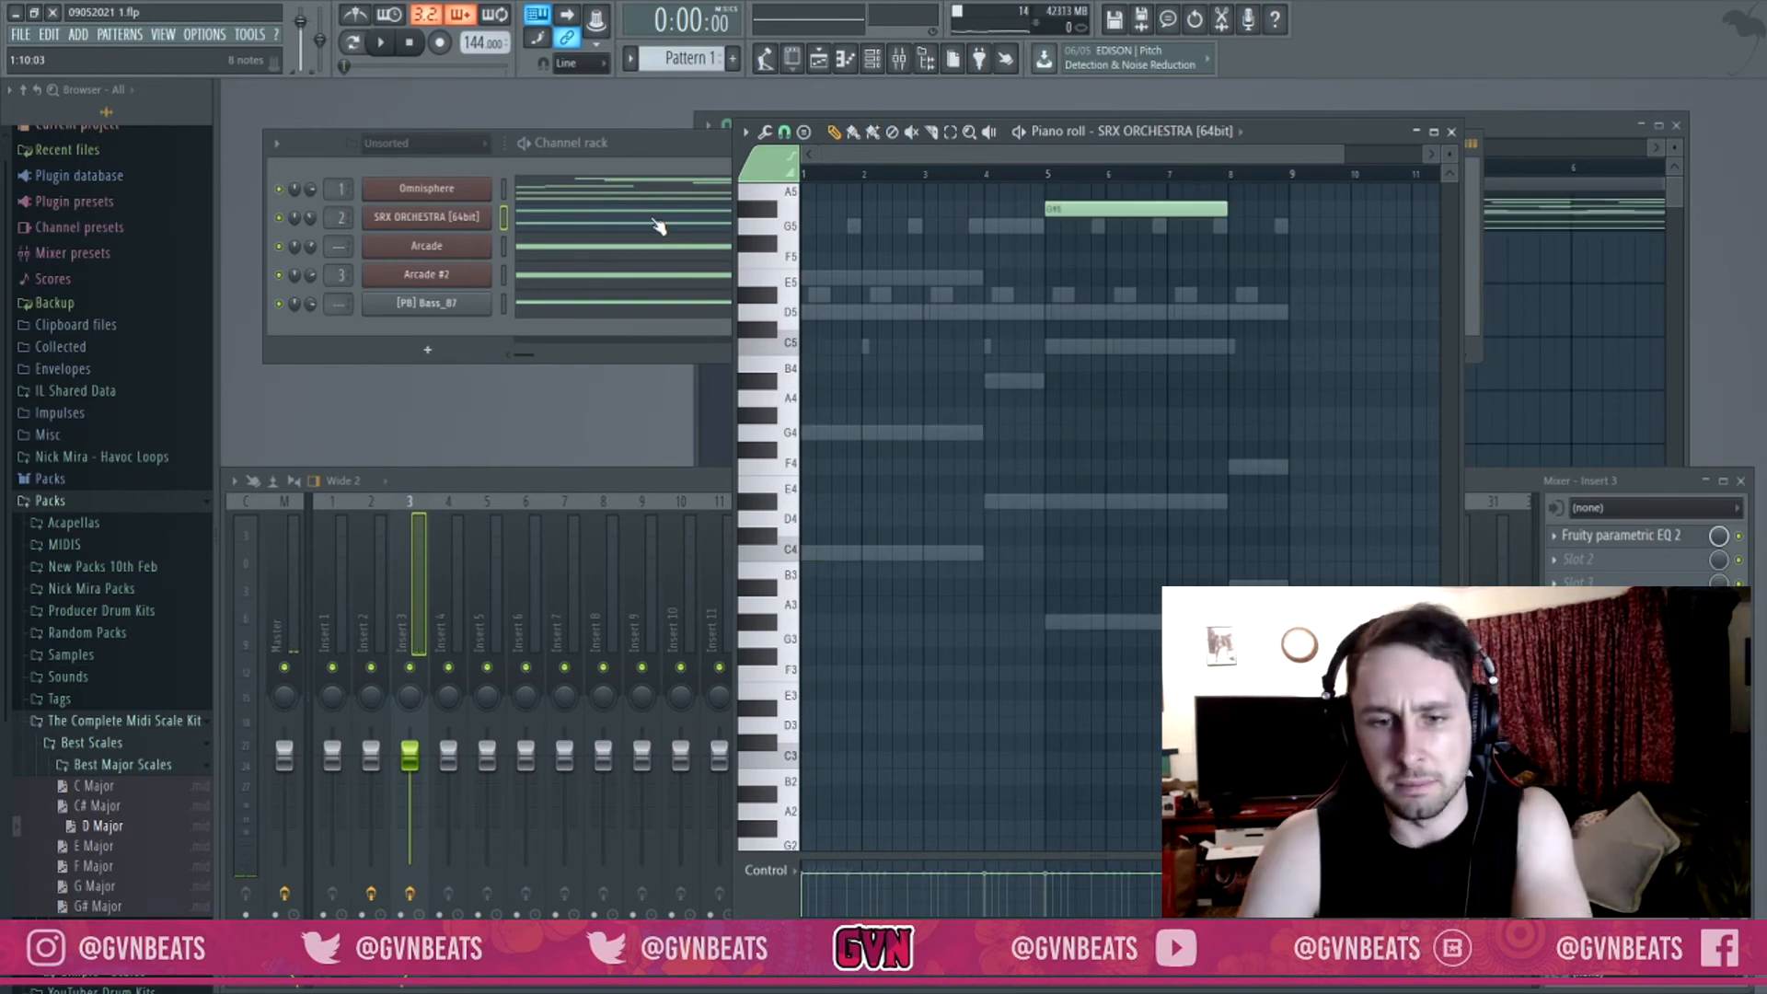
key(space)
key(space)
click(548, 307)
key(shift+Down)
key(shift+Down)
key(shift+Down)
key(shift+Down)
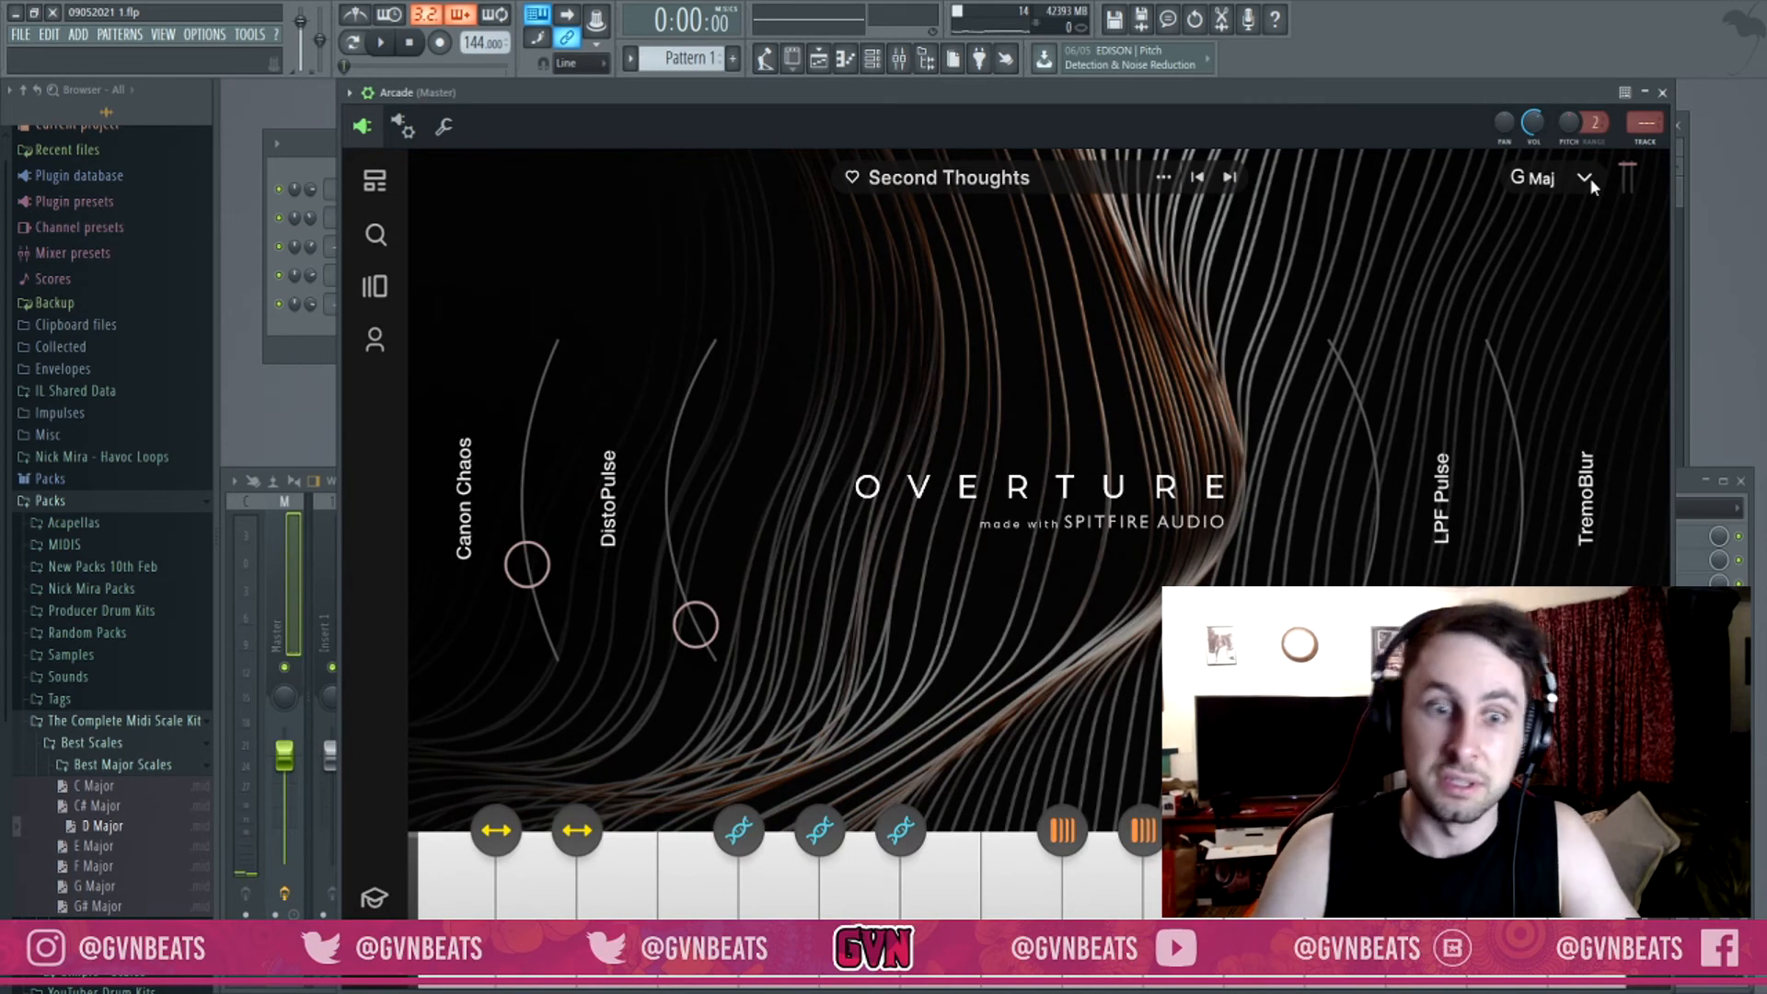
Open the Arcade instrument's key setting, and set the key of Arcade #2 to E♭ Maj.
click(1584, 178)
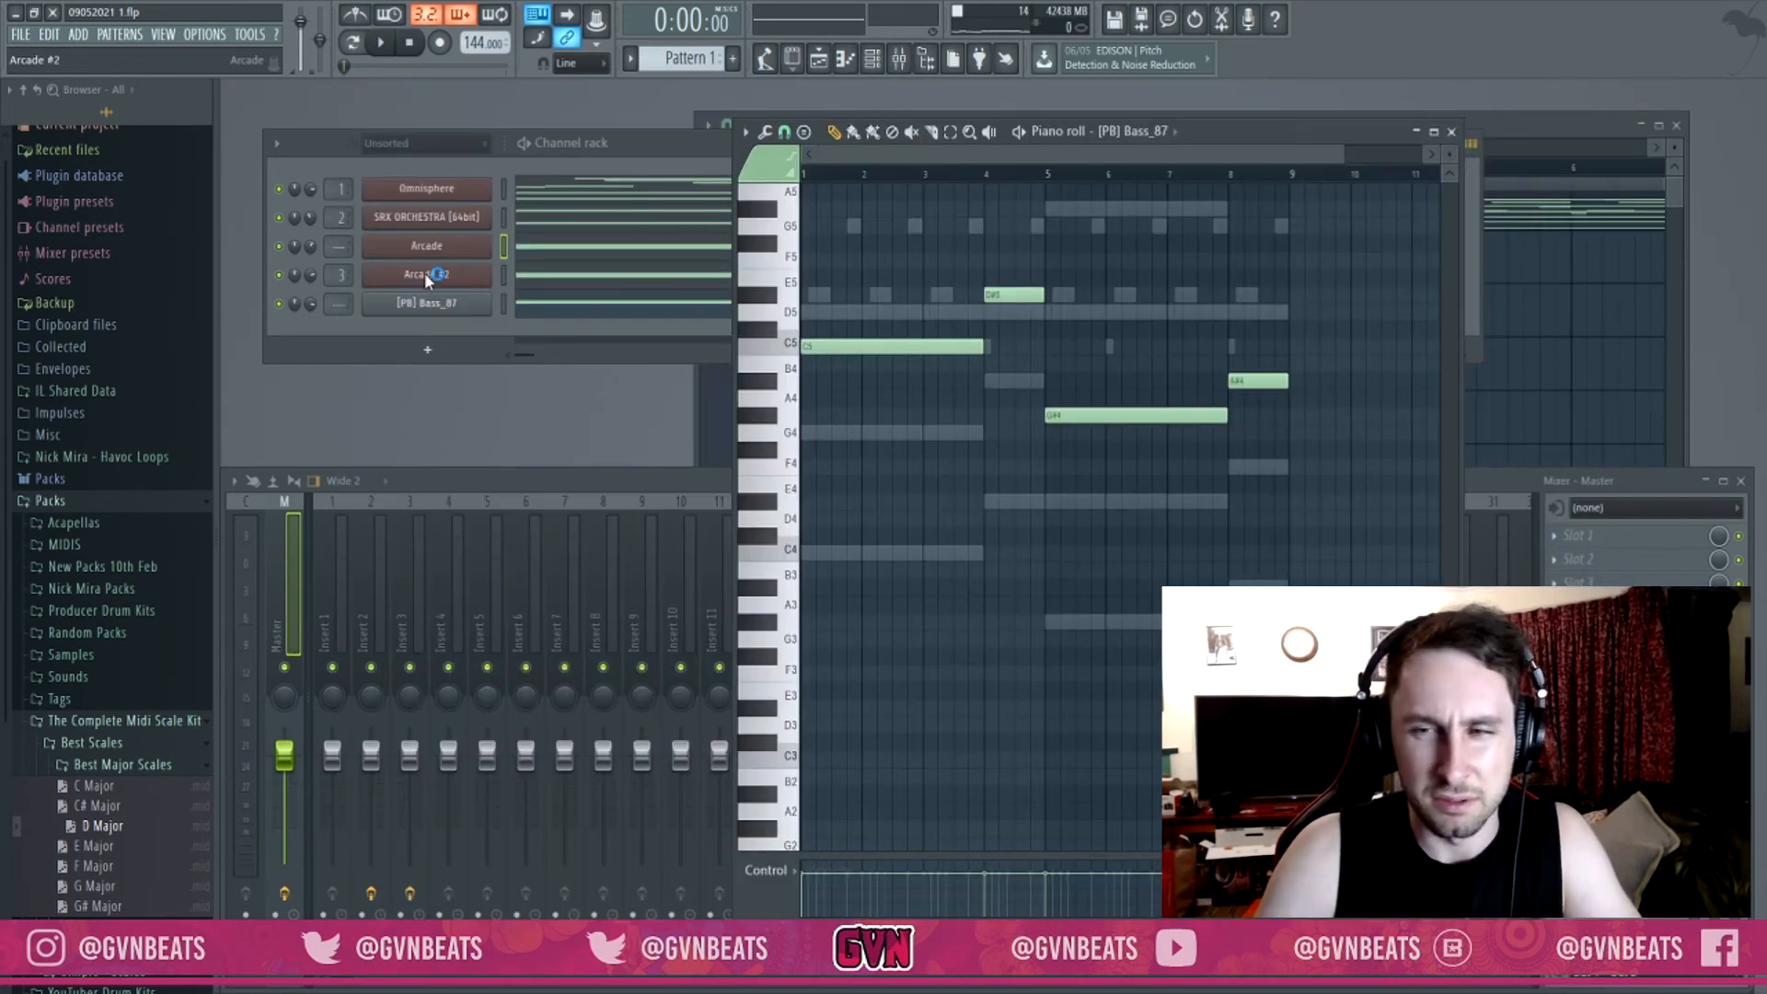
click(426, 275)
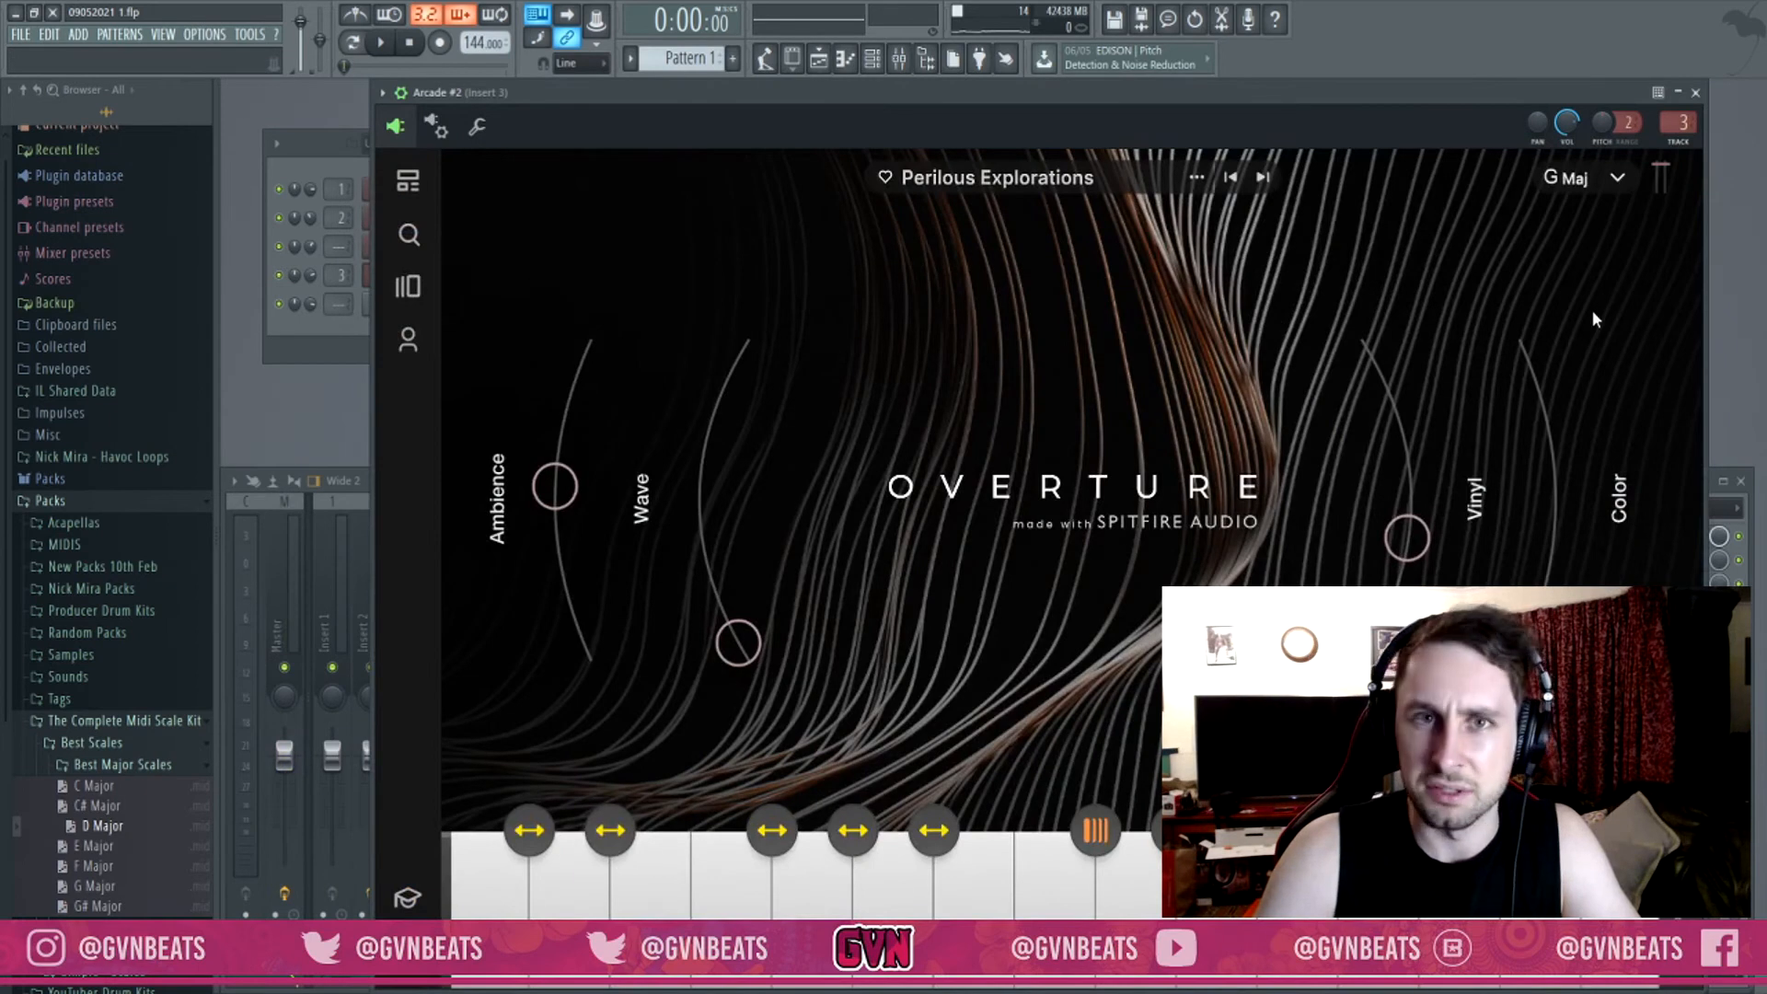
click(1584, 179)
click(1546, 430)
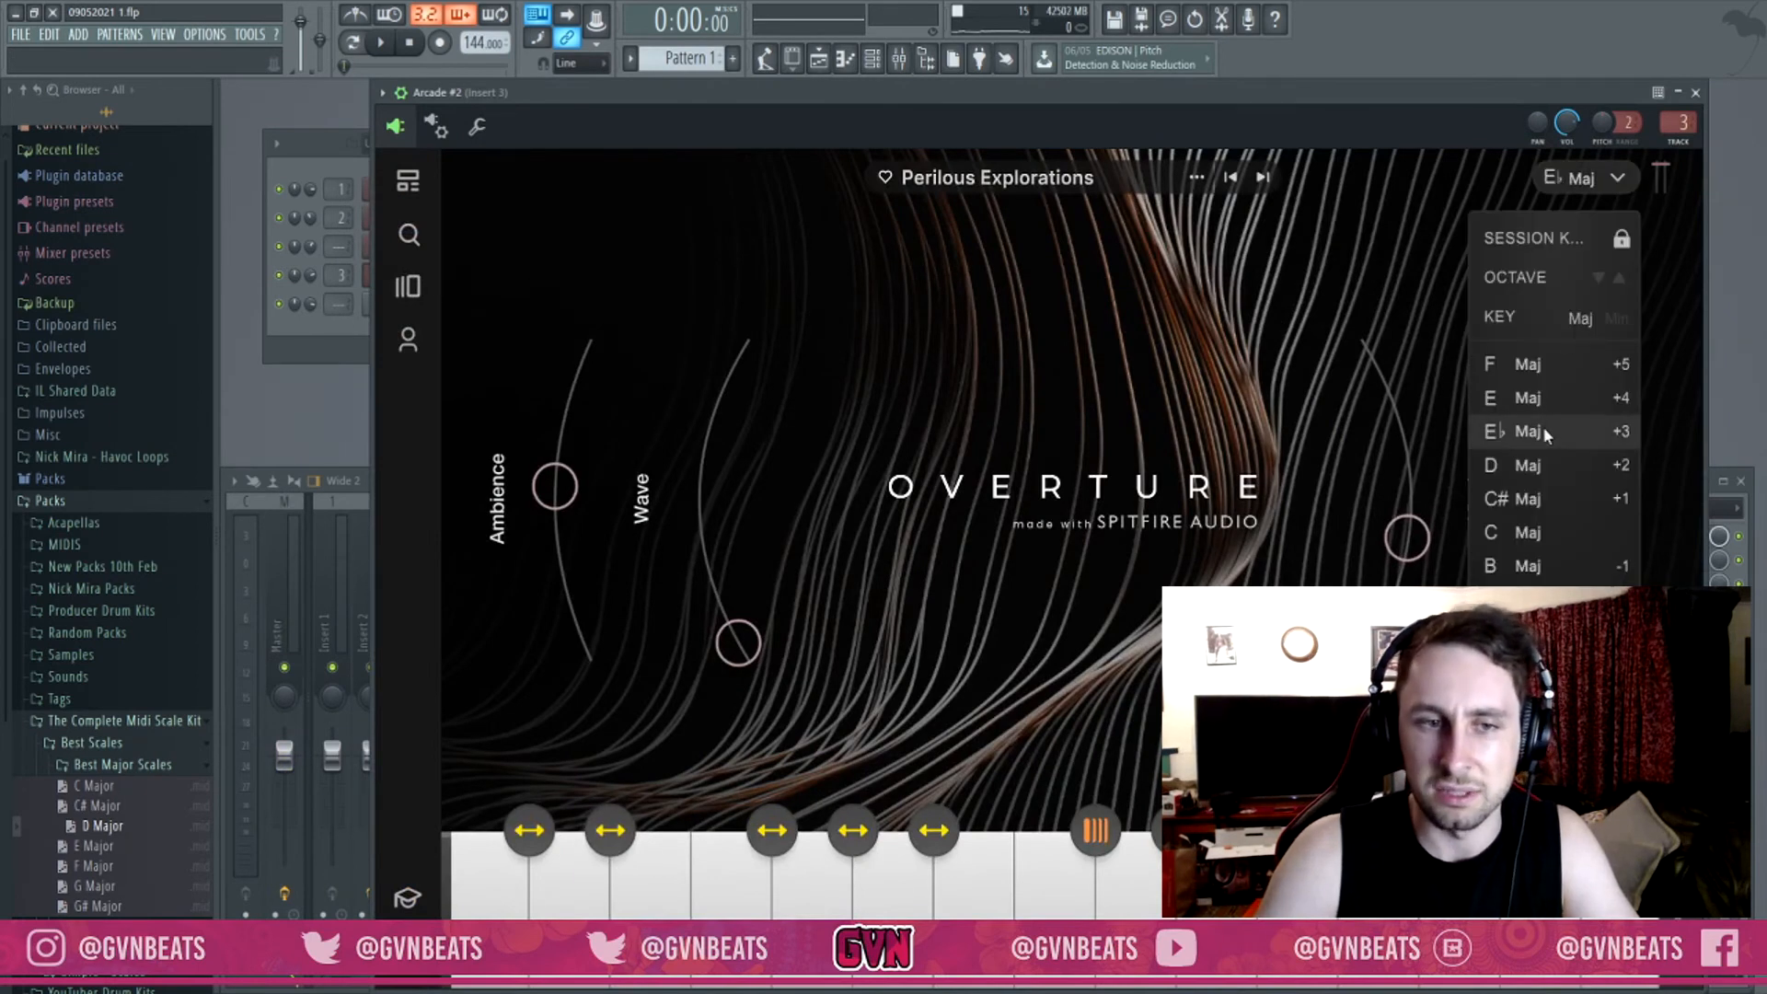
Load the next kit, Zero-Sum, in Arcade #2, start pattern playback and open the channel's notes.
click(1262, 177)
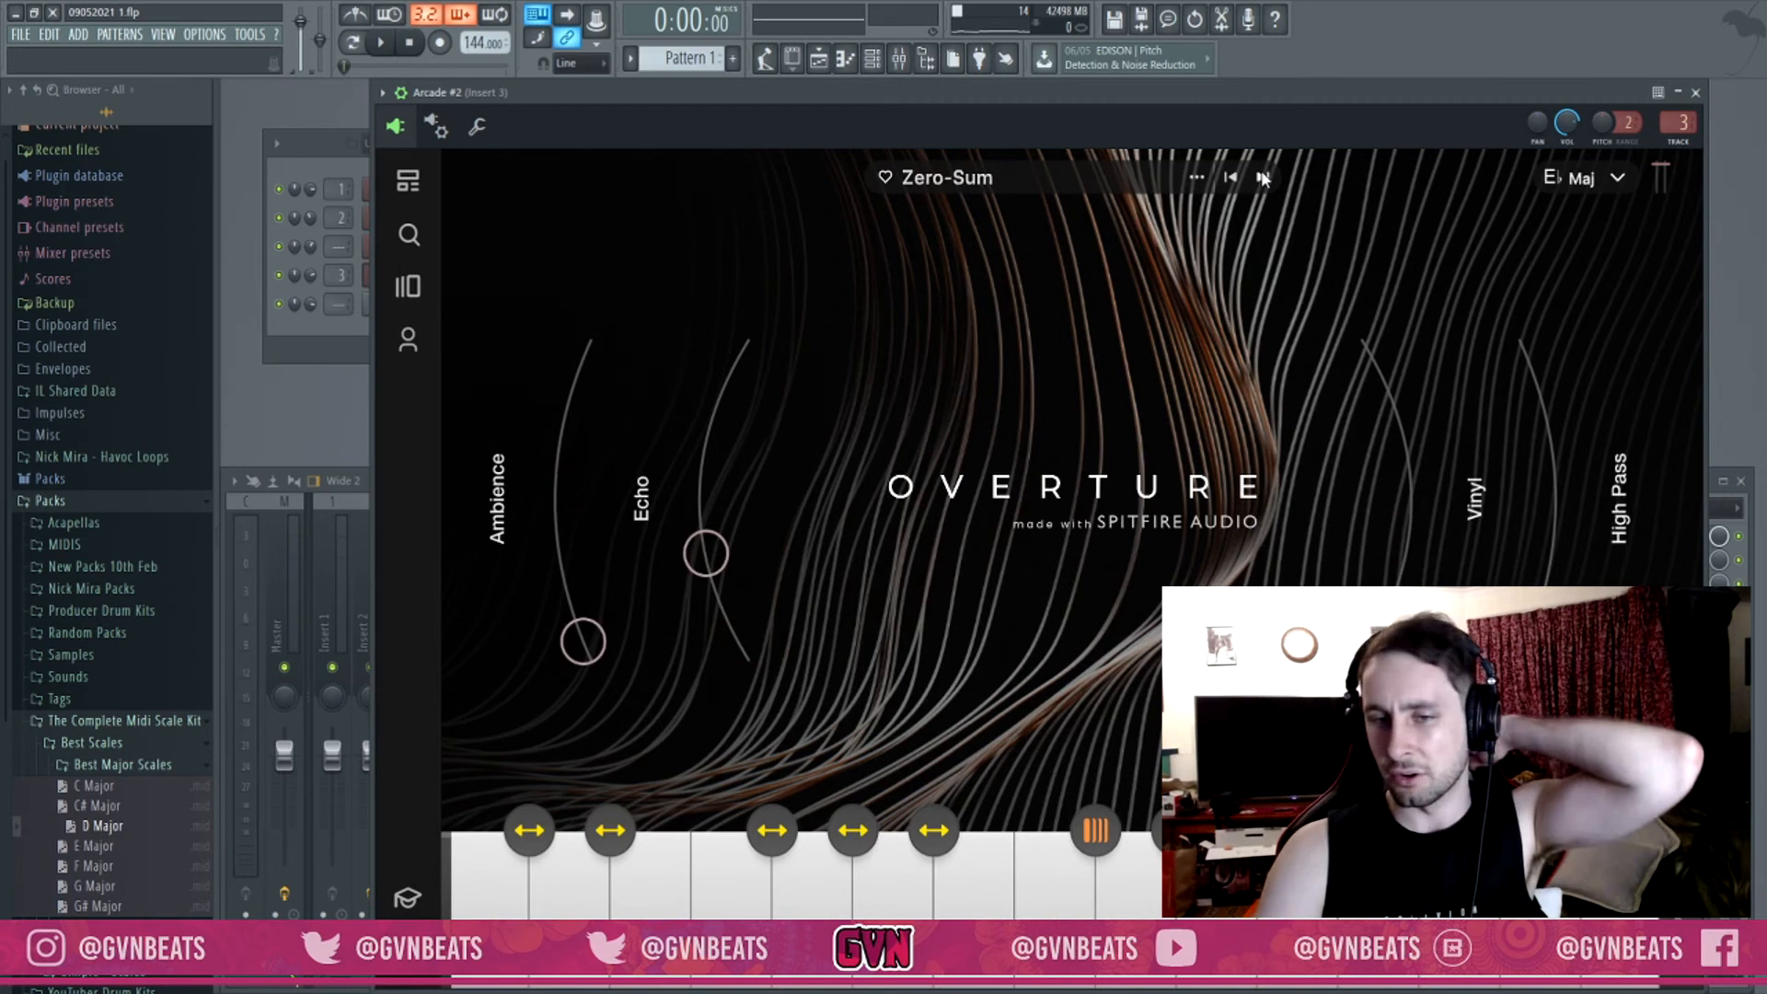
click(361, 344)
key(space)
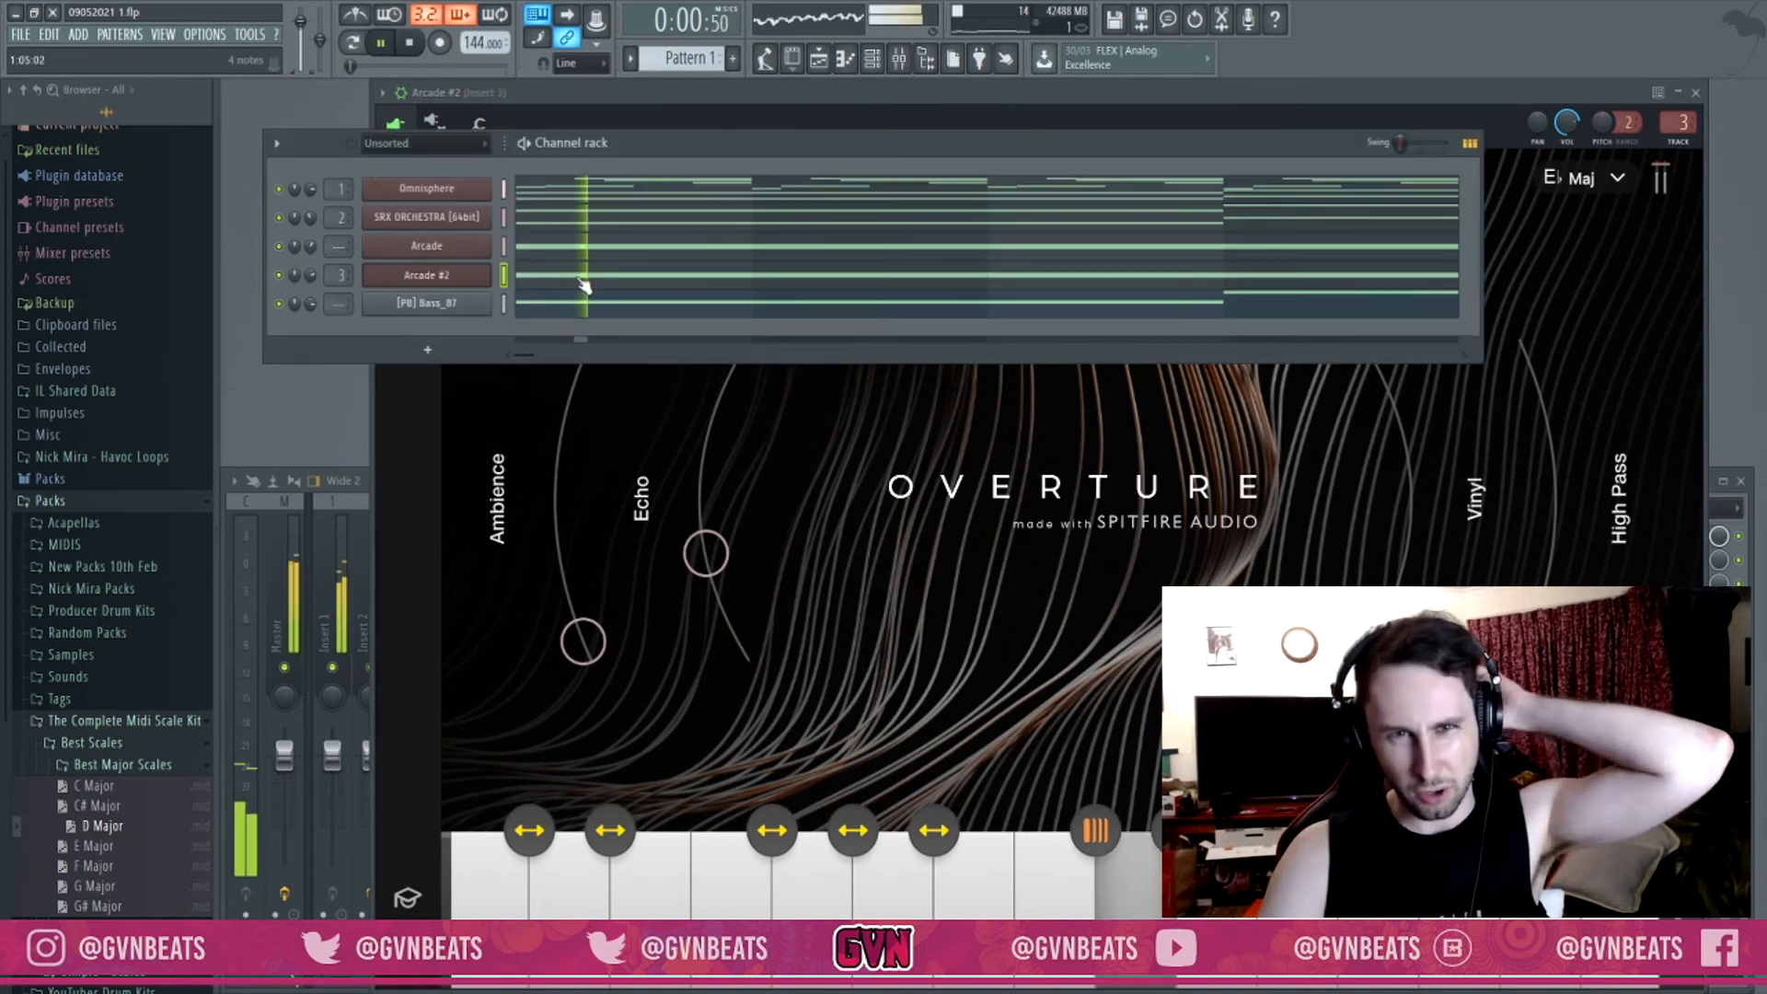
click(584, 282)
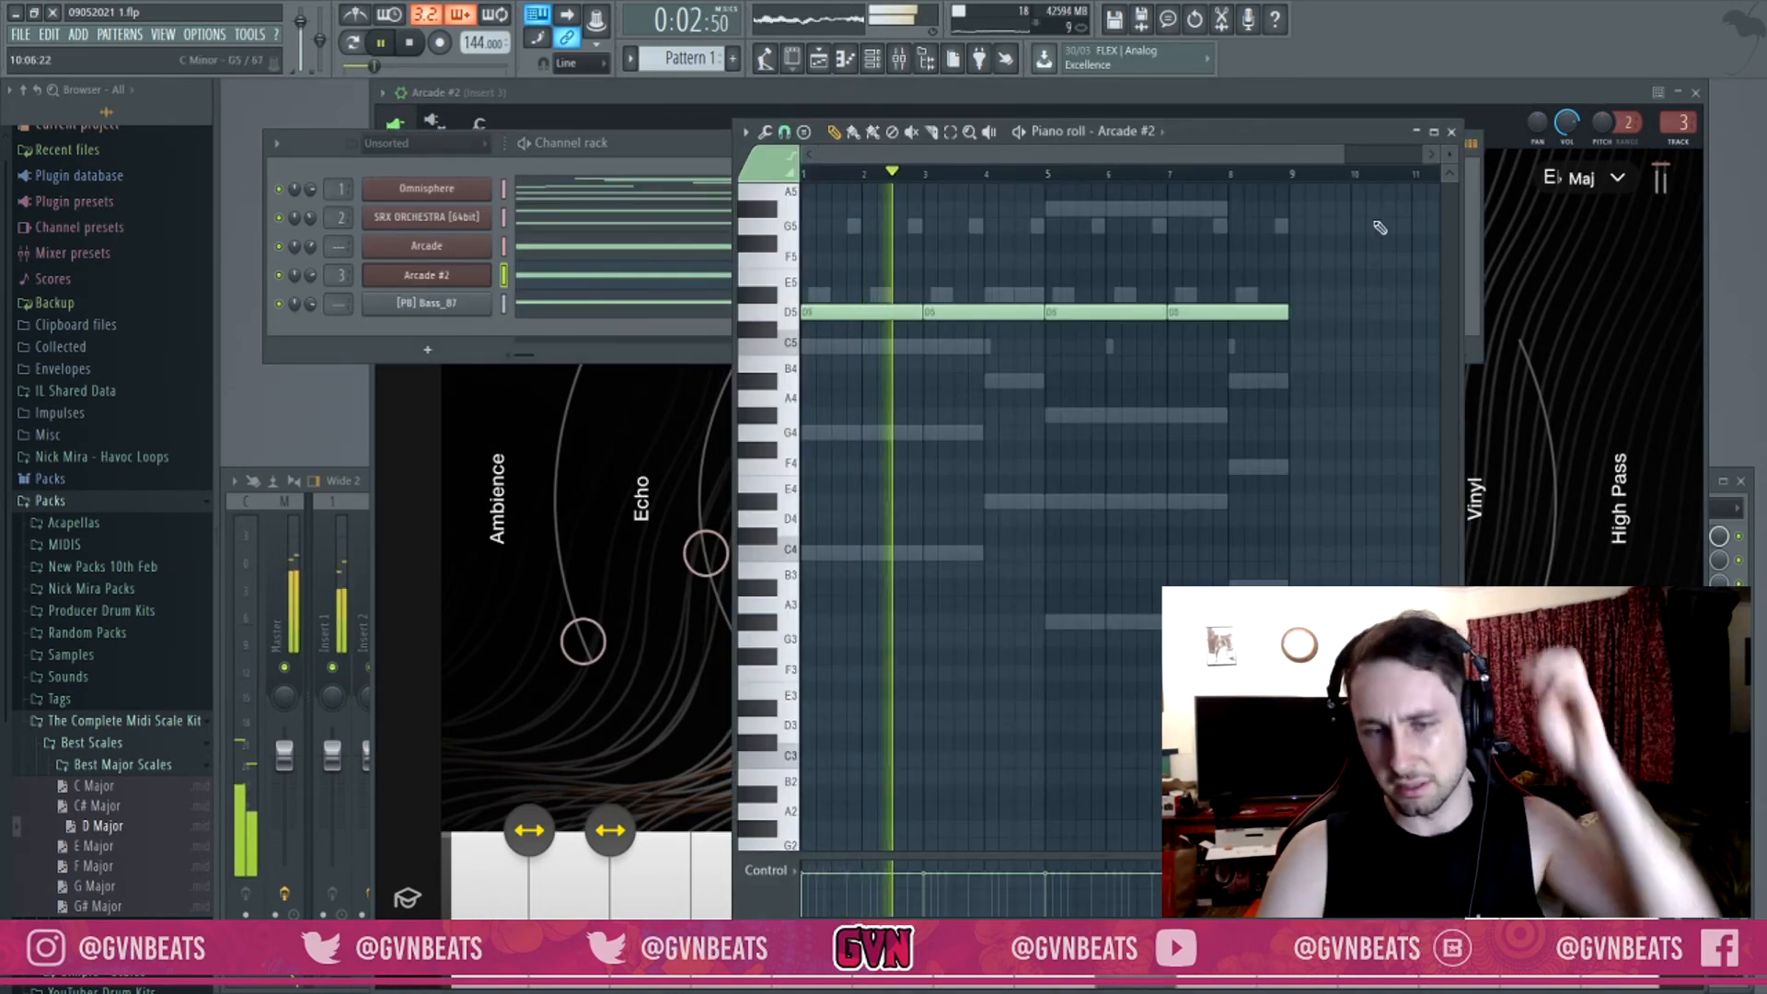
Close the Arcade #2 notes and instrument, and route the Arcade channel to its own mixer track.
click(1454, 136)
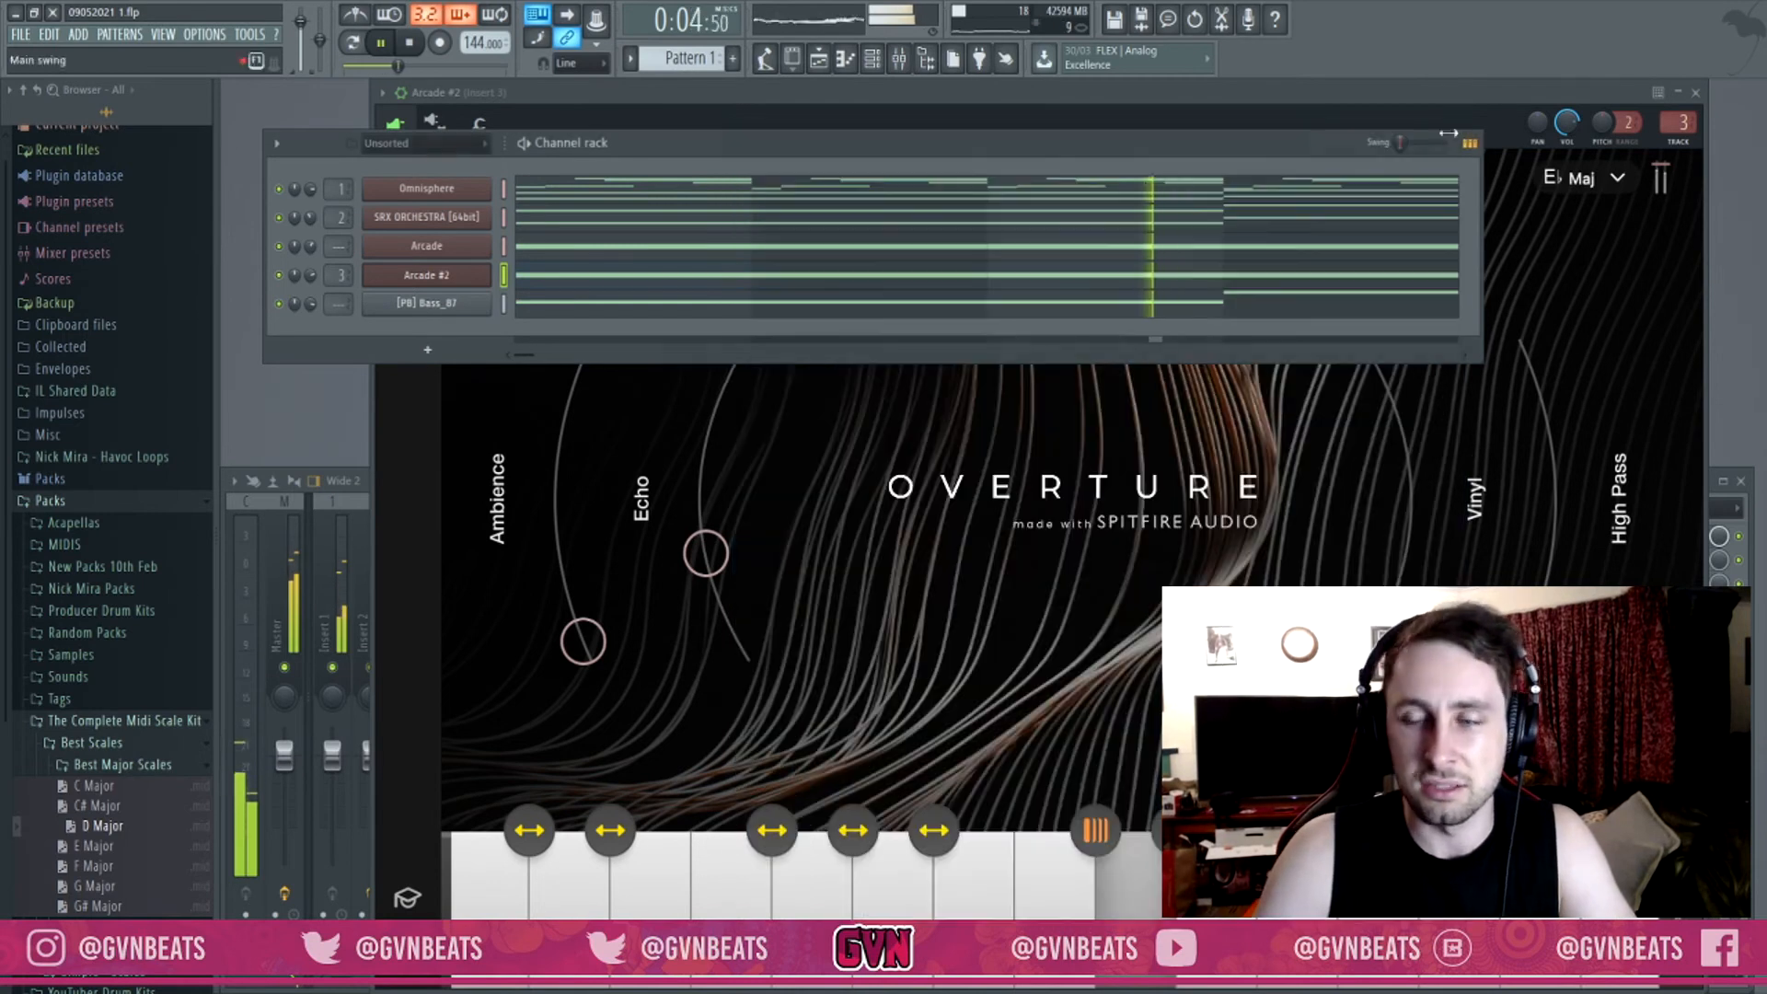
click(1696, 99)
click(1697, 100)
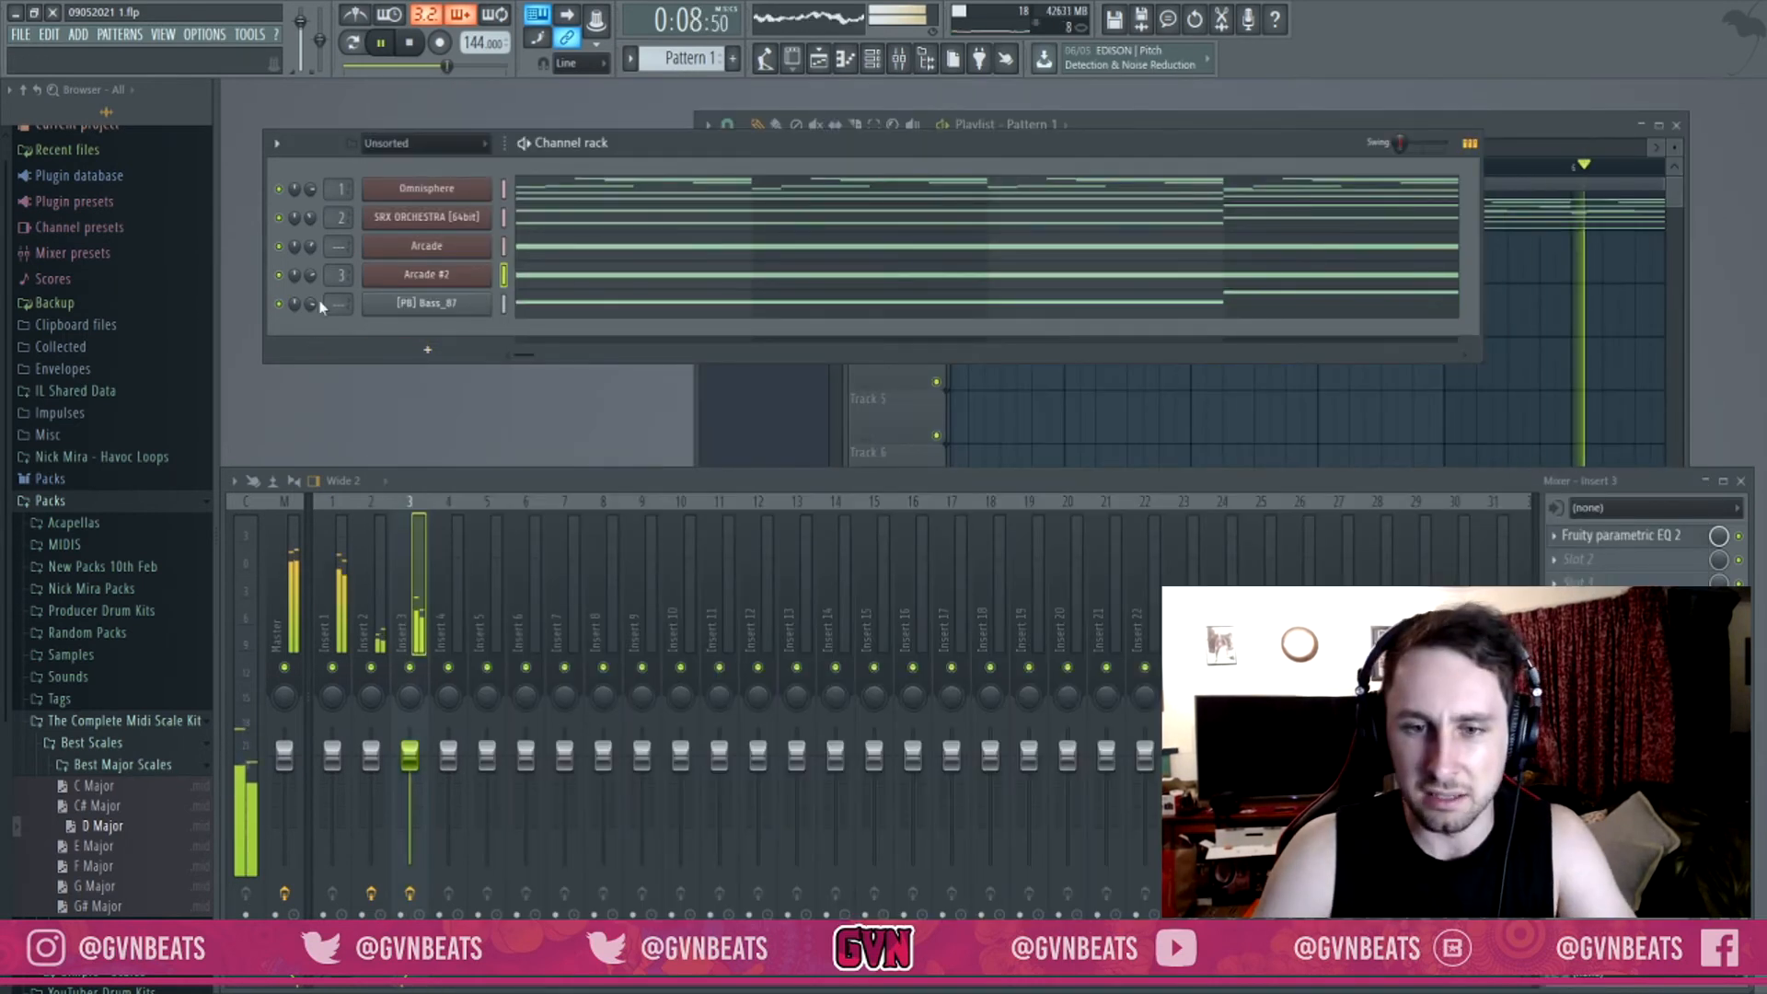
drag(340, 246, 340, 228)
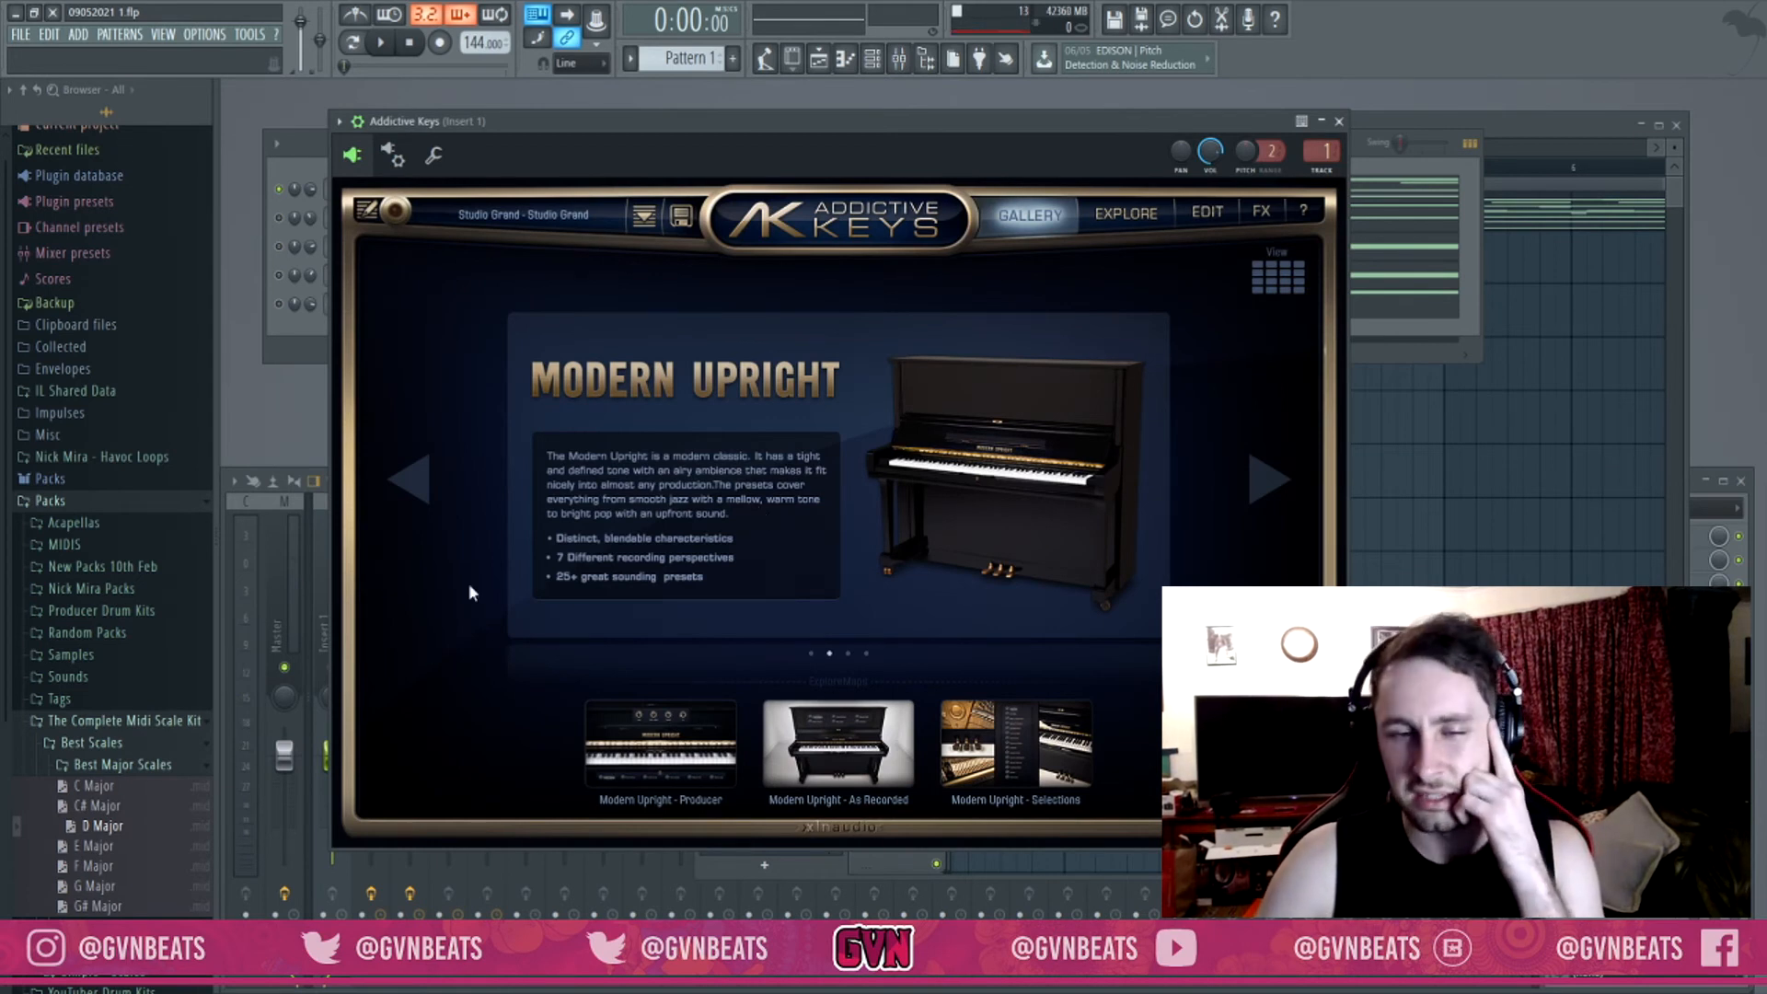
Load the Studio Grand with the Wide Ribbon preset in Addictive Keys and open the channel's notes.
click(859, 750)
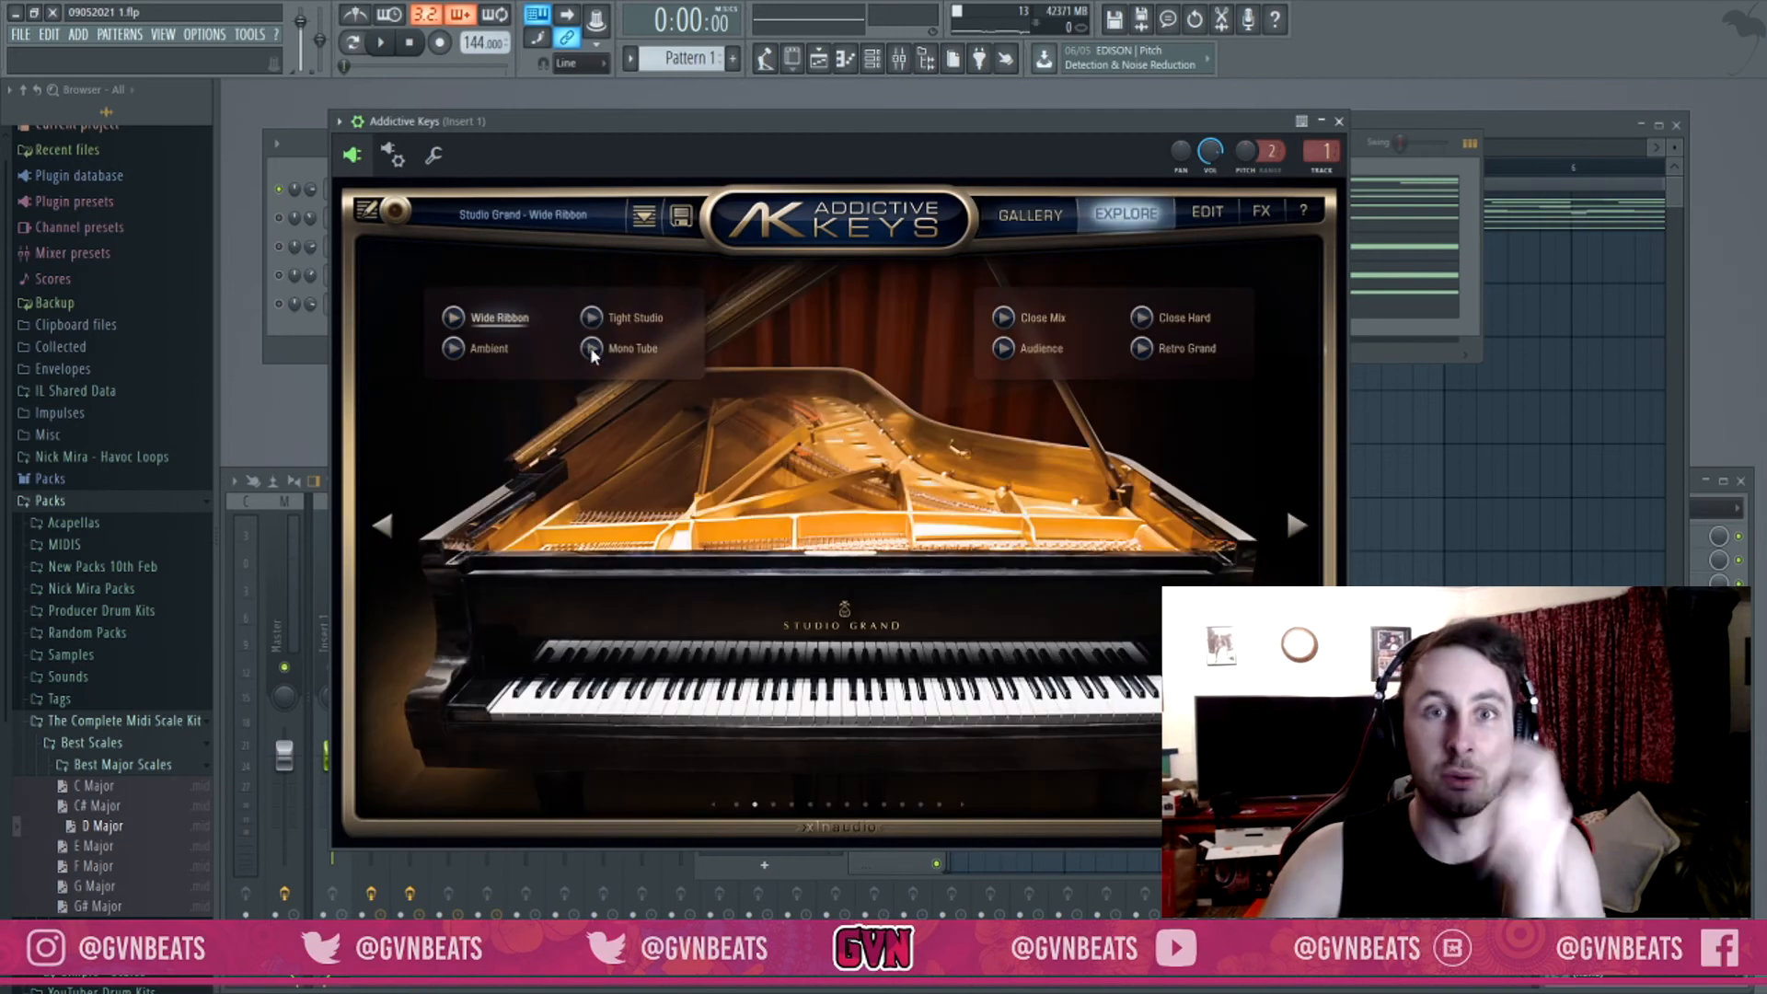
click(313, 337)
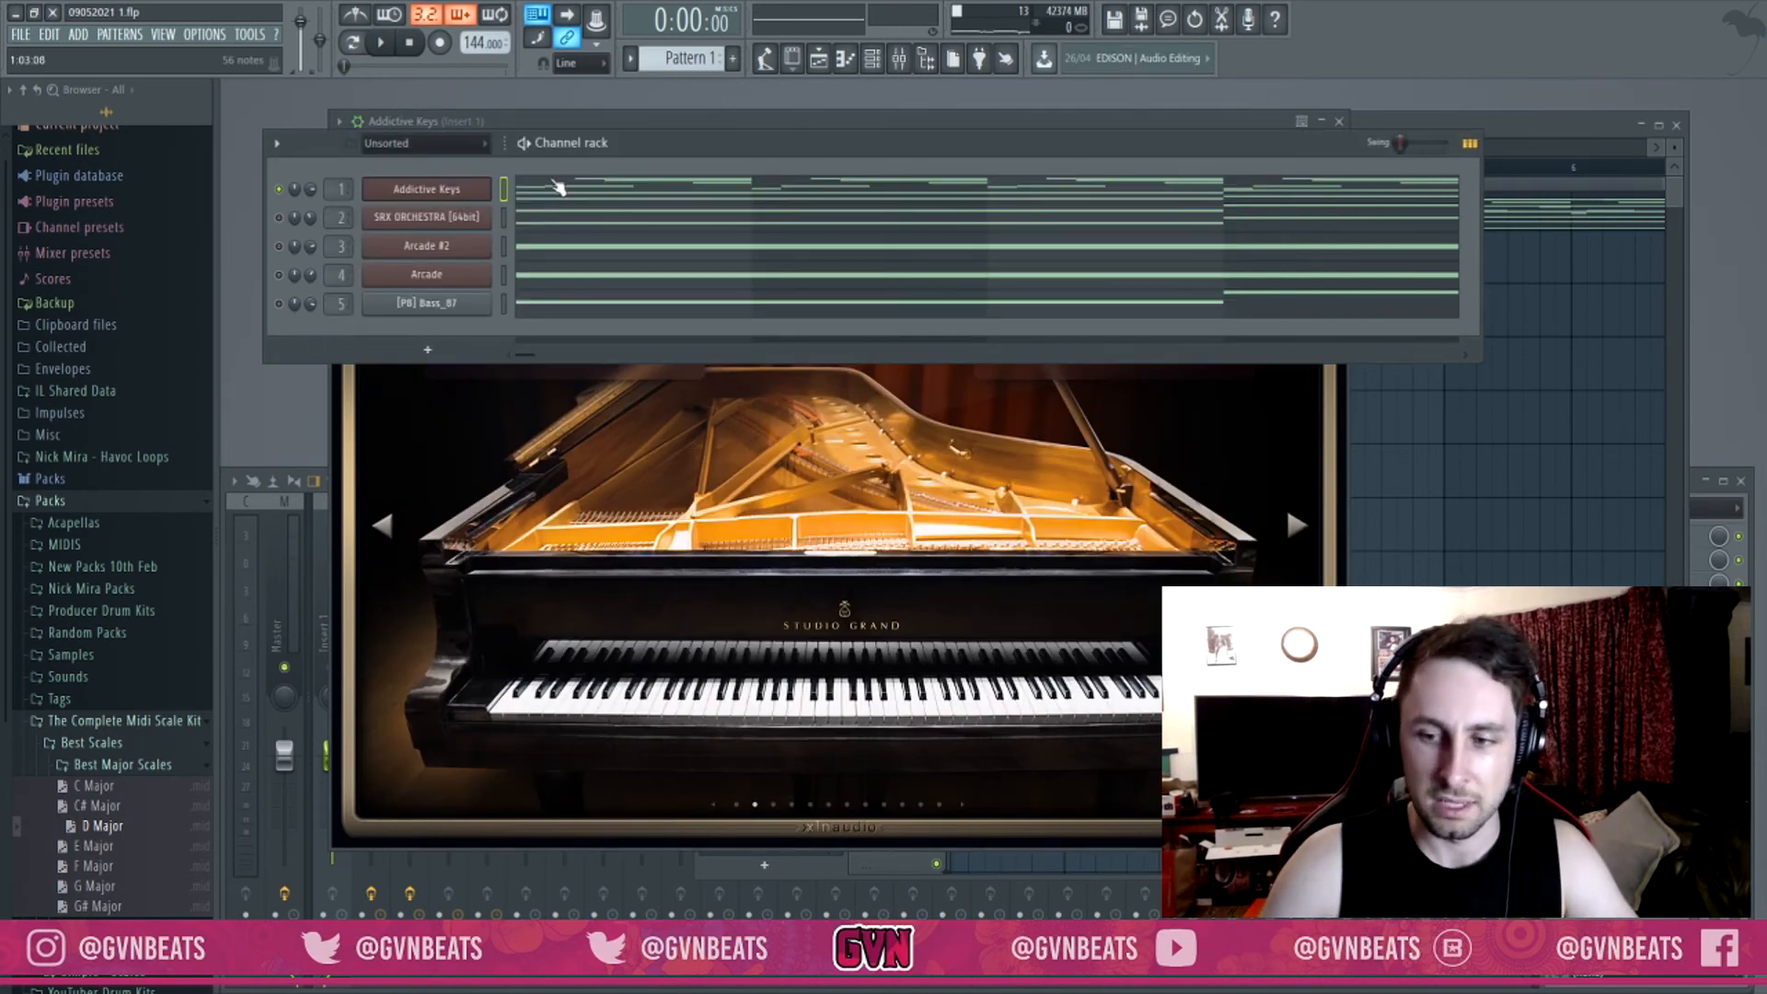
click(532, 200)
scroll(1010, 590, up, 3)
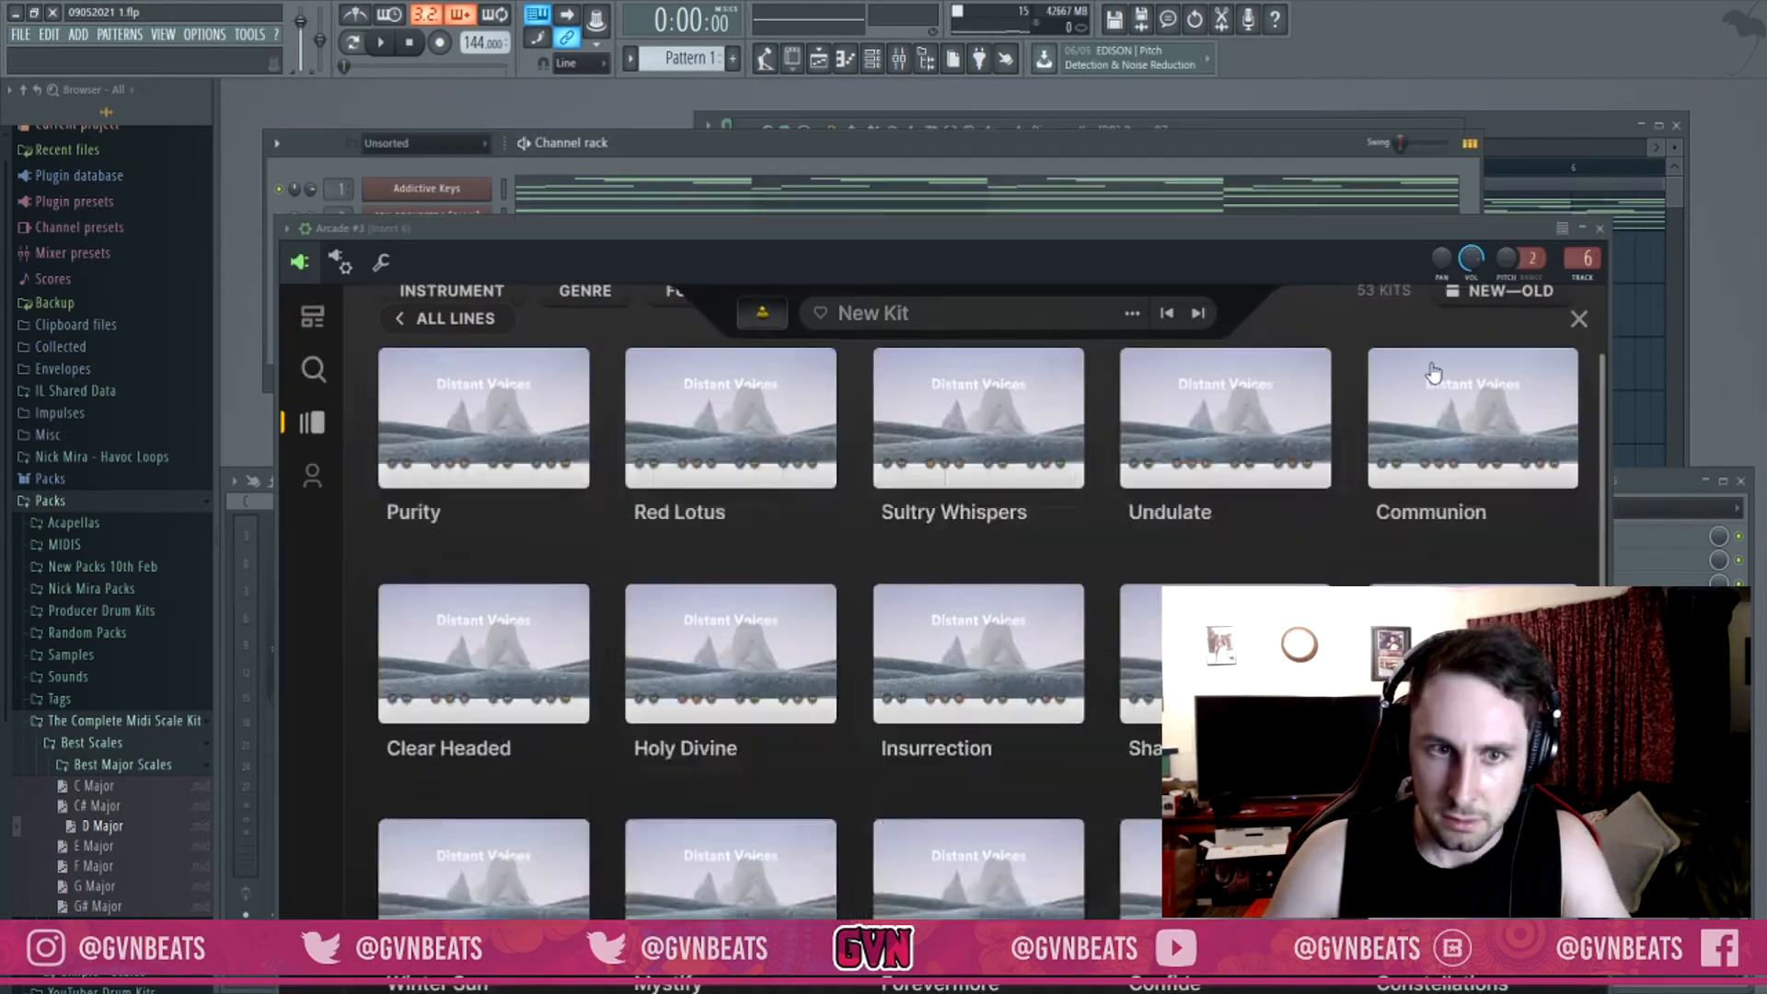
Browse the Distant Voices kits in Arcade #3 and load the Clear Headed kit.
scroll(1012, 515, down, 3)
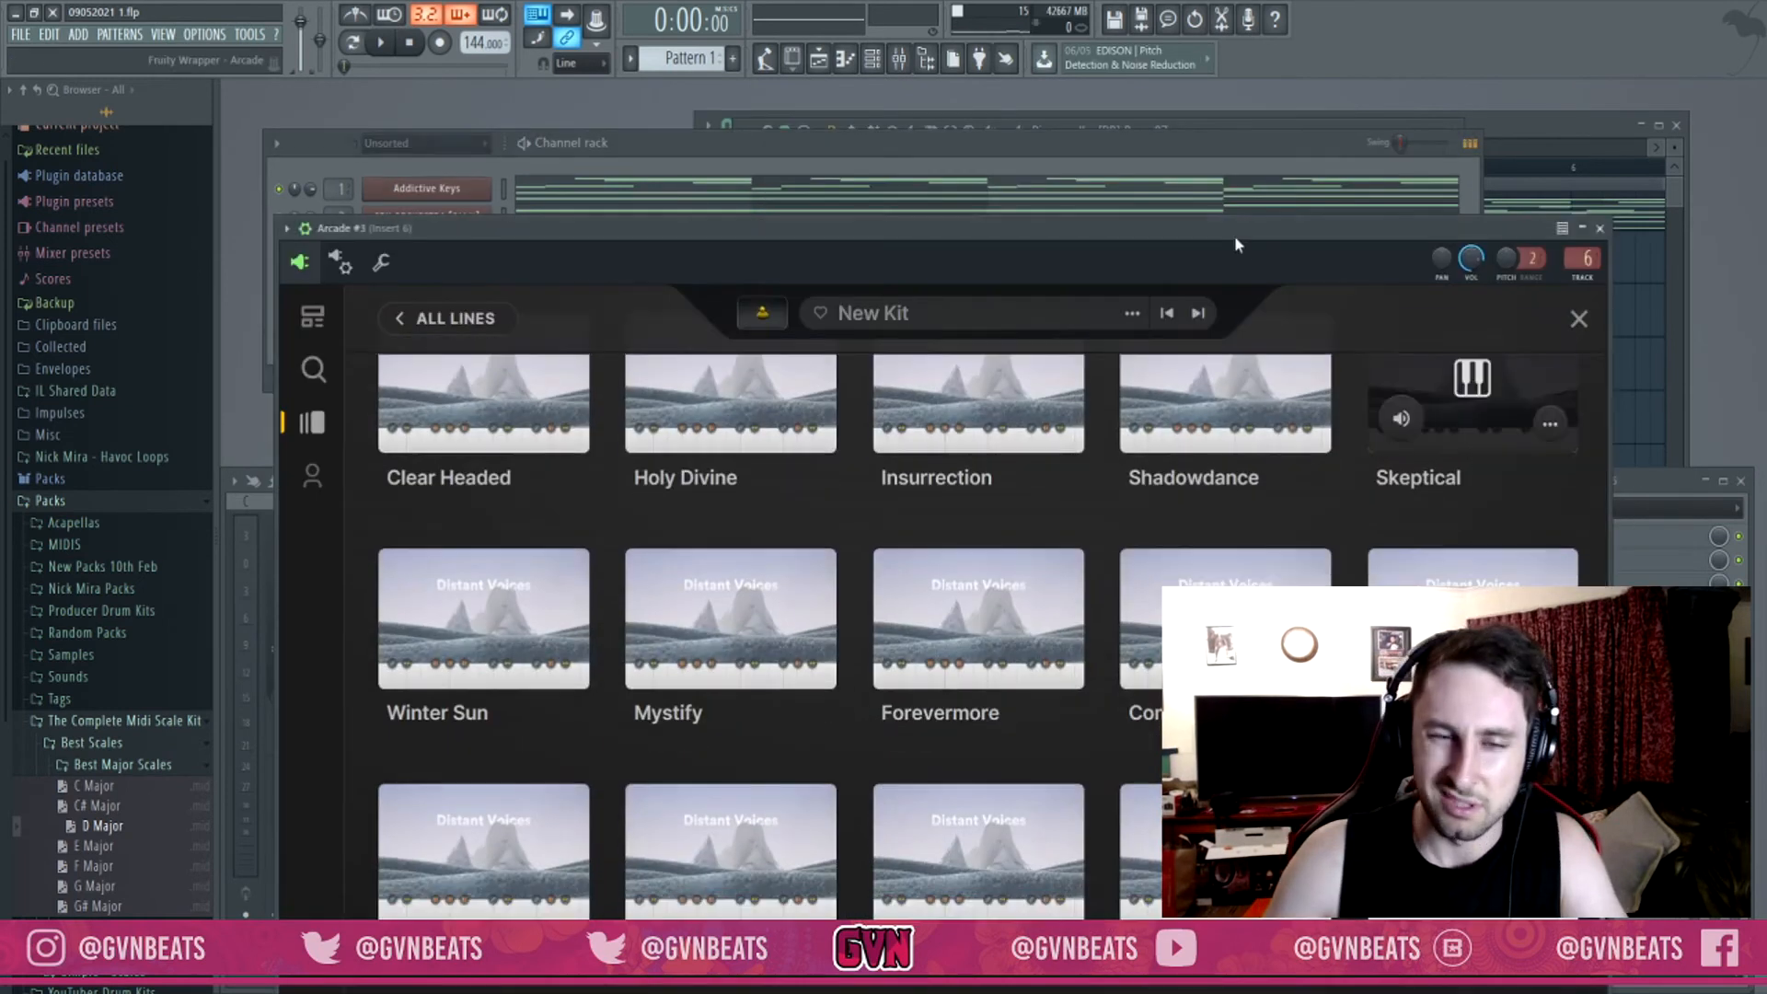
drag(1239, 247, 1268, 151)
scroll(515, 599, up, 5)
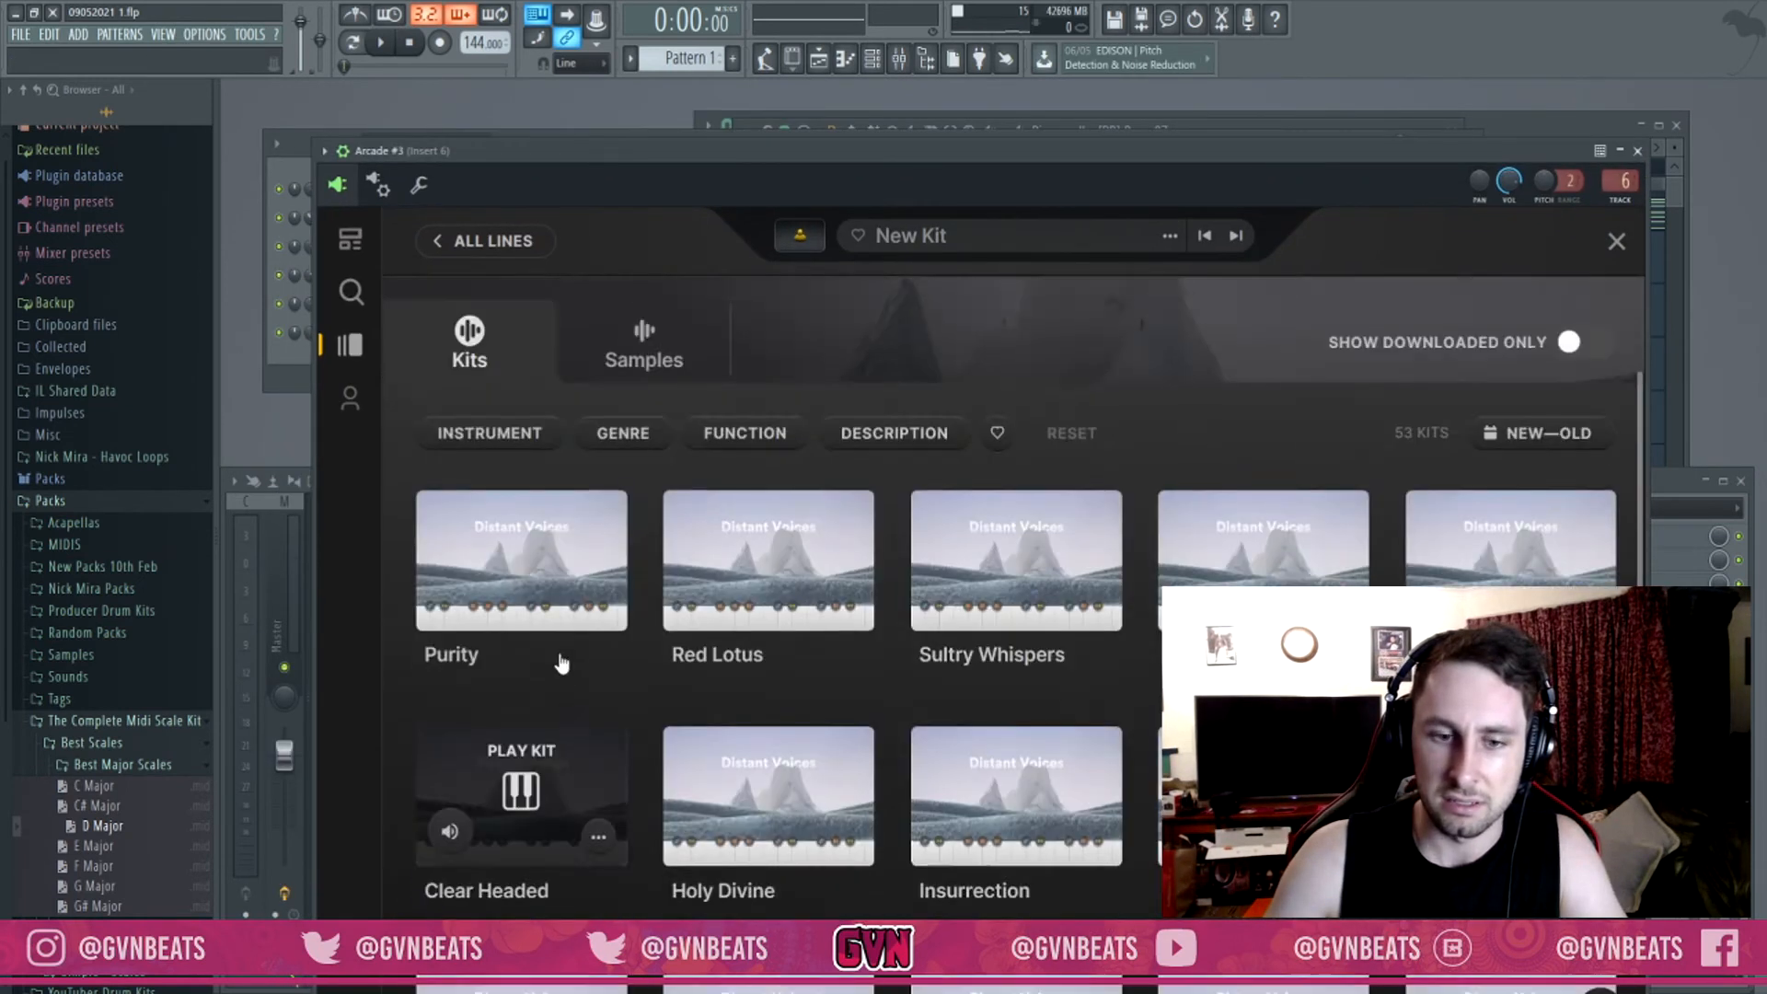
click(520, 754)
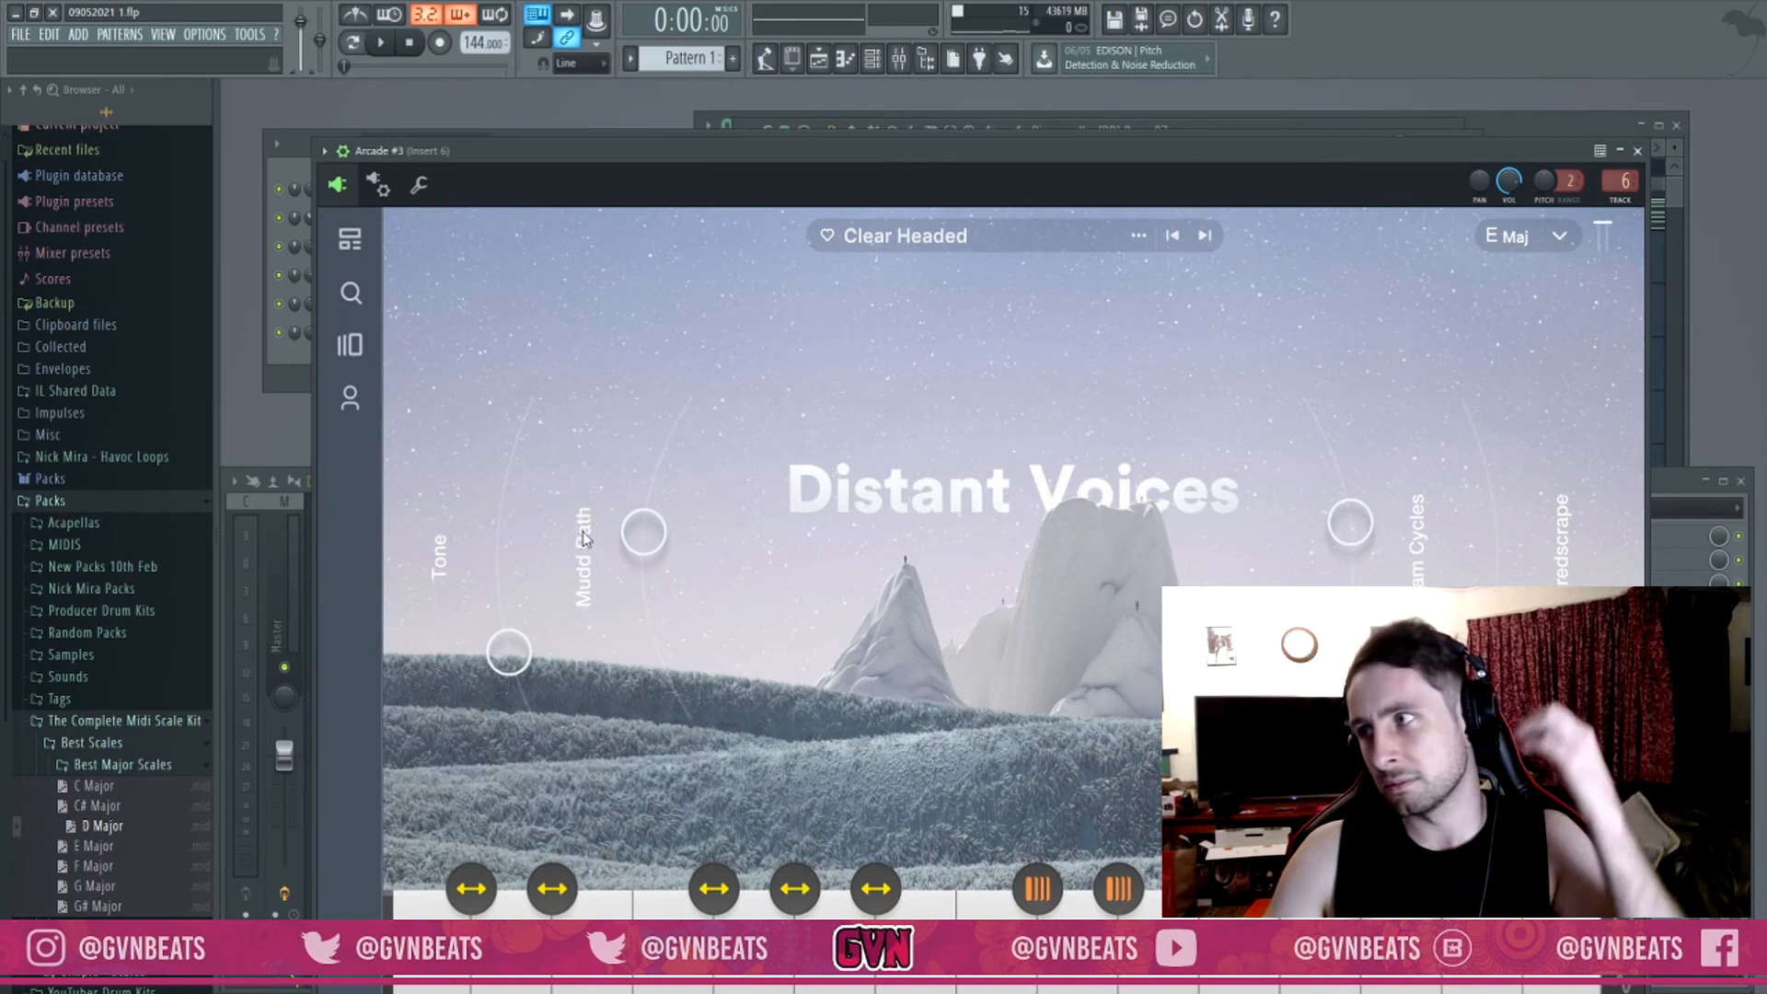
Add Fruity Parametric EQ 2 with the 20Hz + 18kHz cut preset to Arcade #3's mixer track and narrow it to a midrange band-pass.
key(F6)
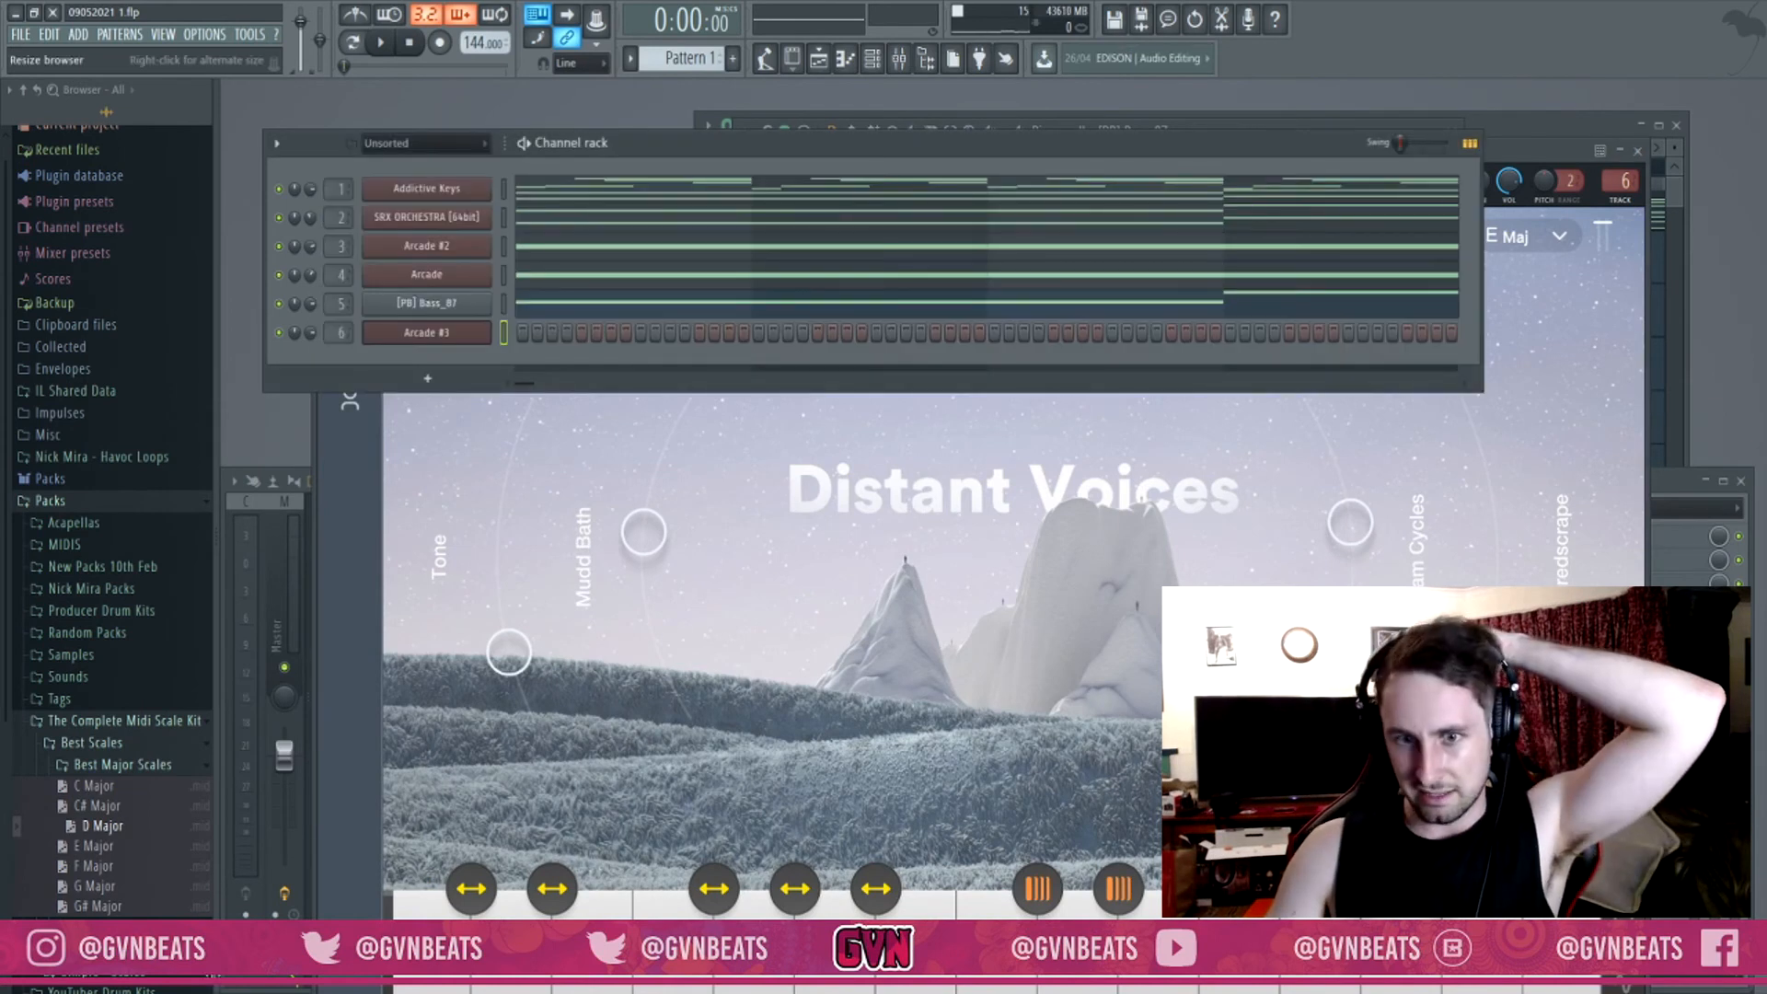
key(F9)
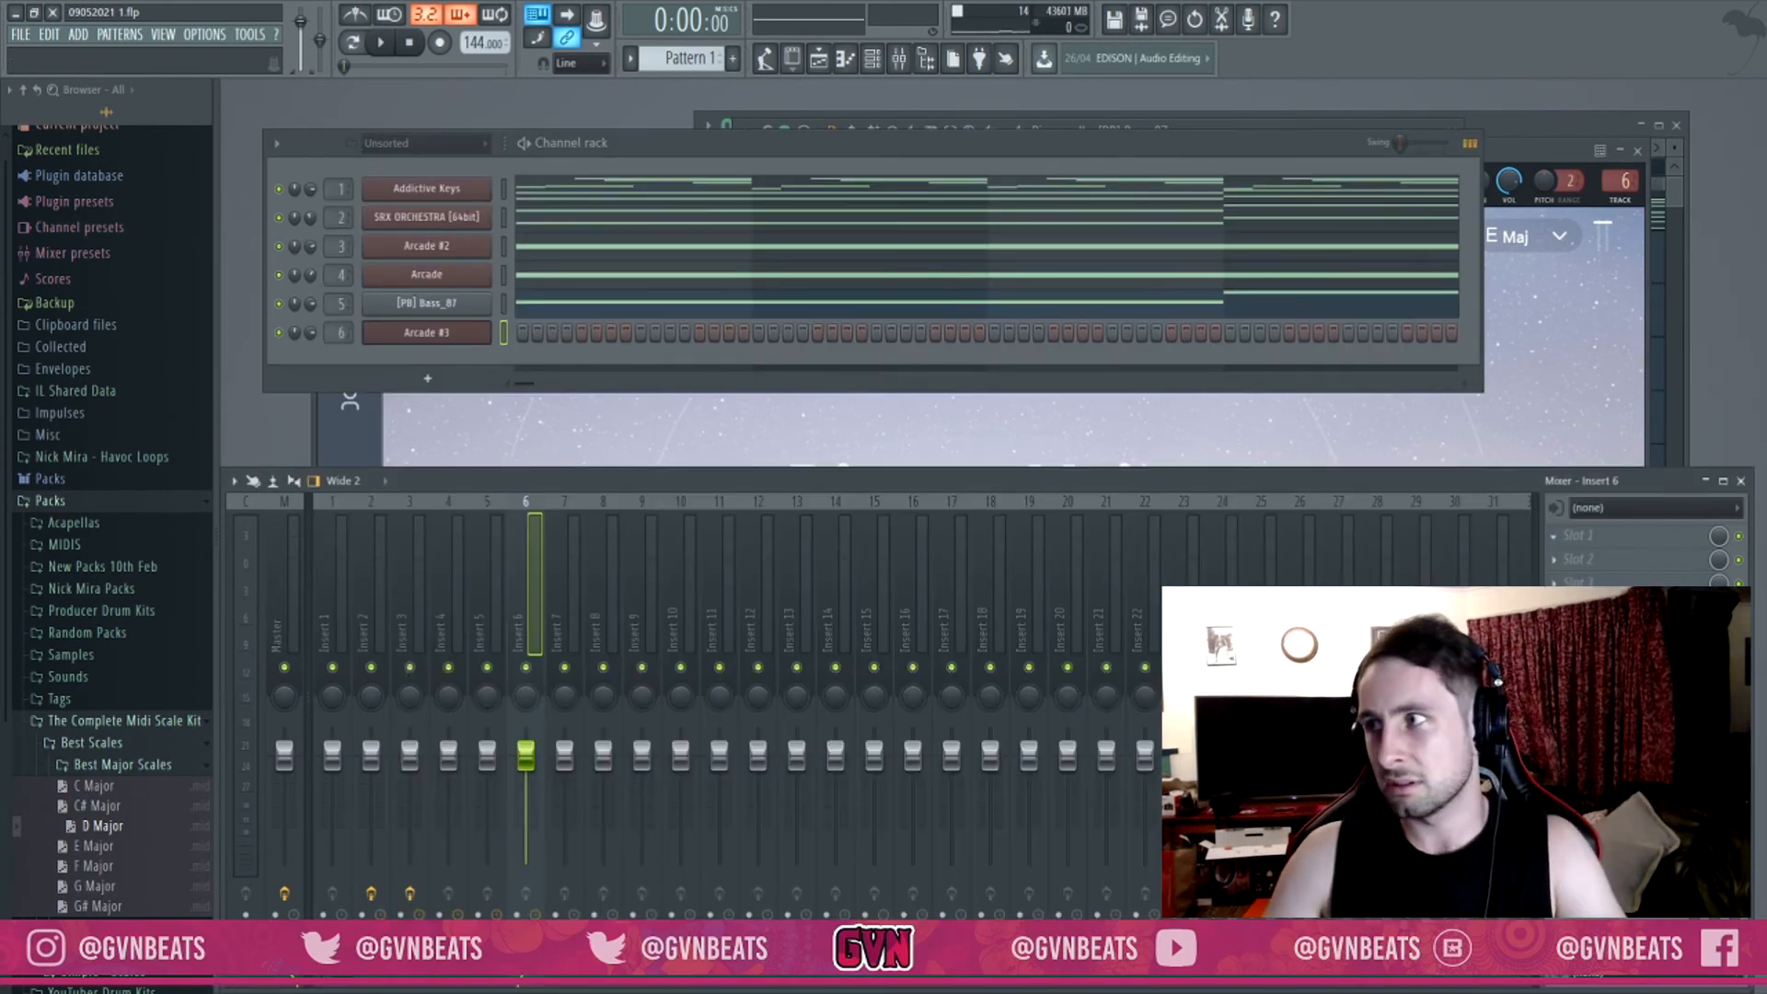
click(859, 417)
click(897, 330)
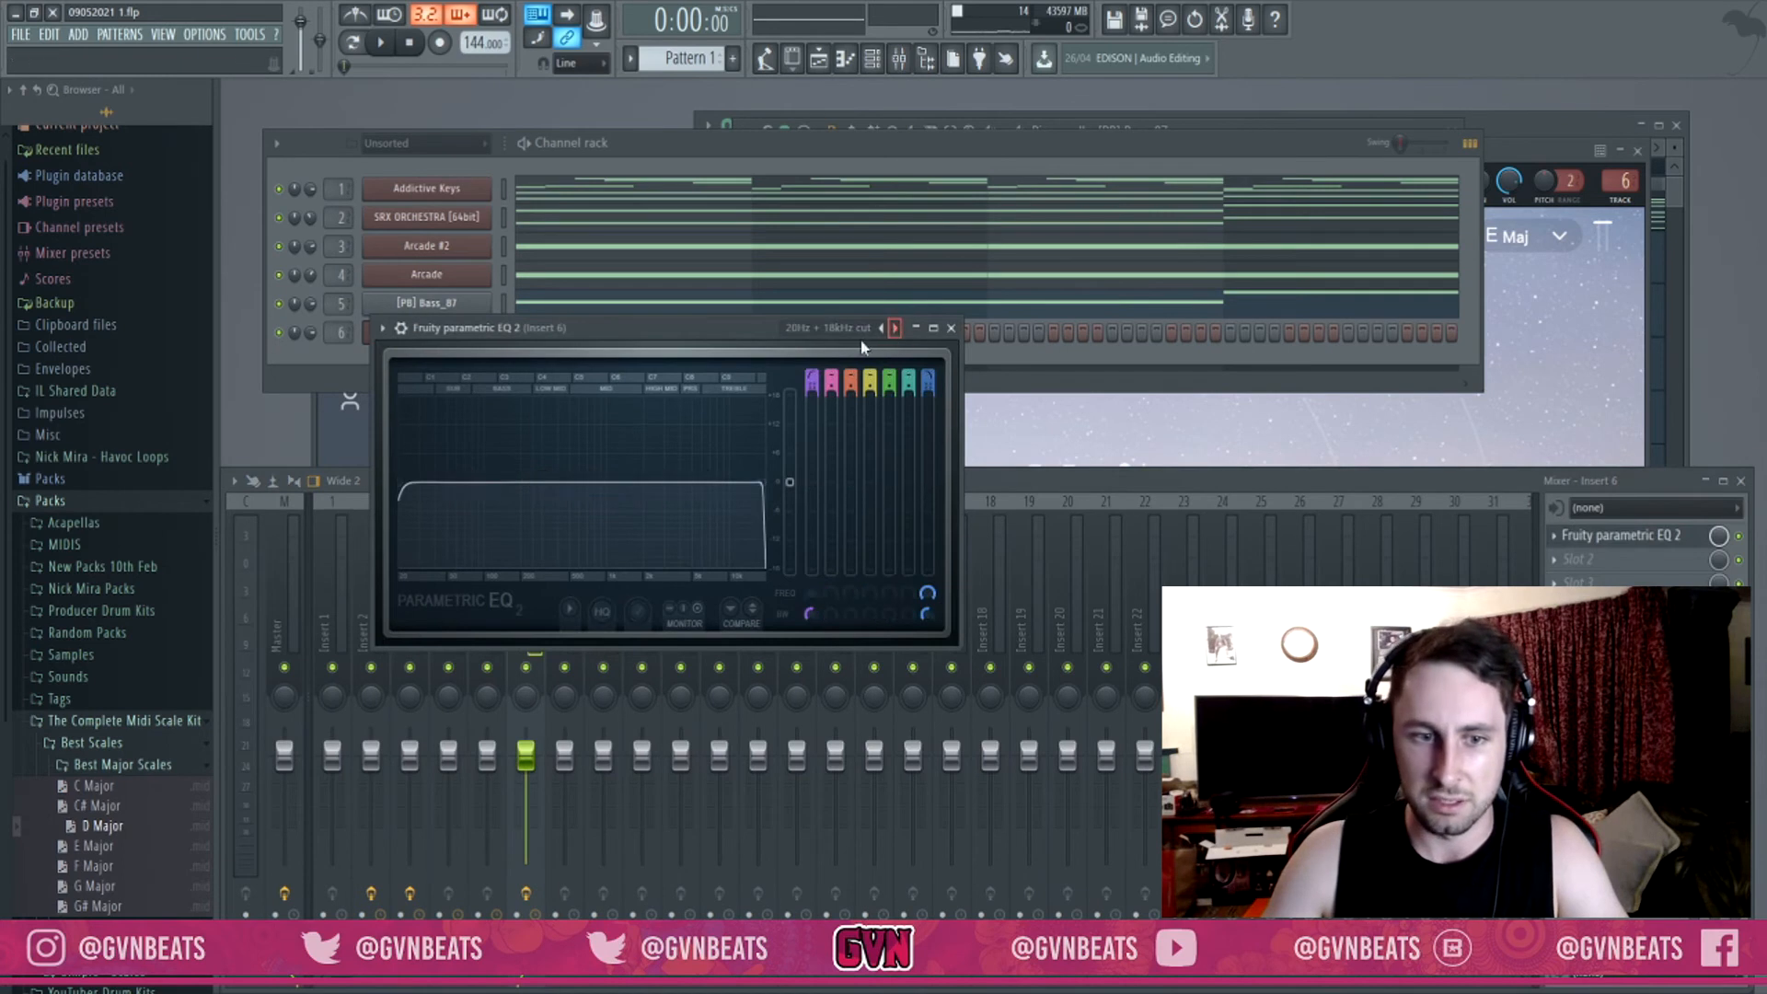
drag(397, 500, 606, 482)
drag(764, 482, 611, 482)
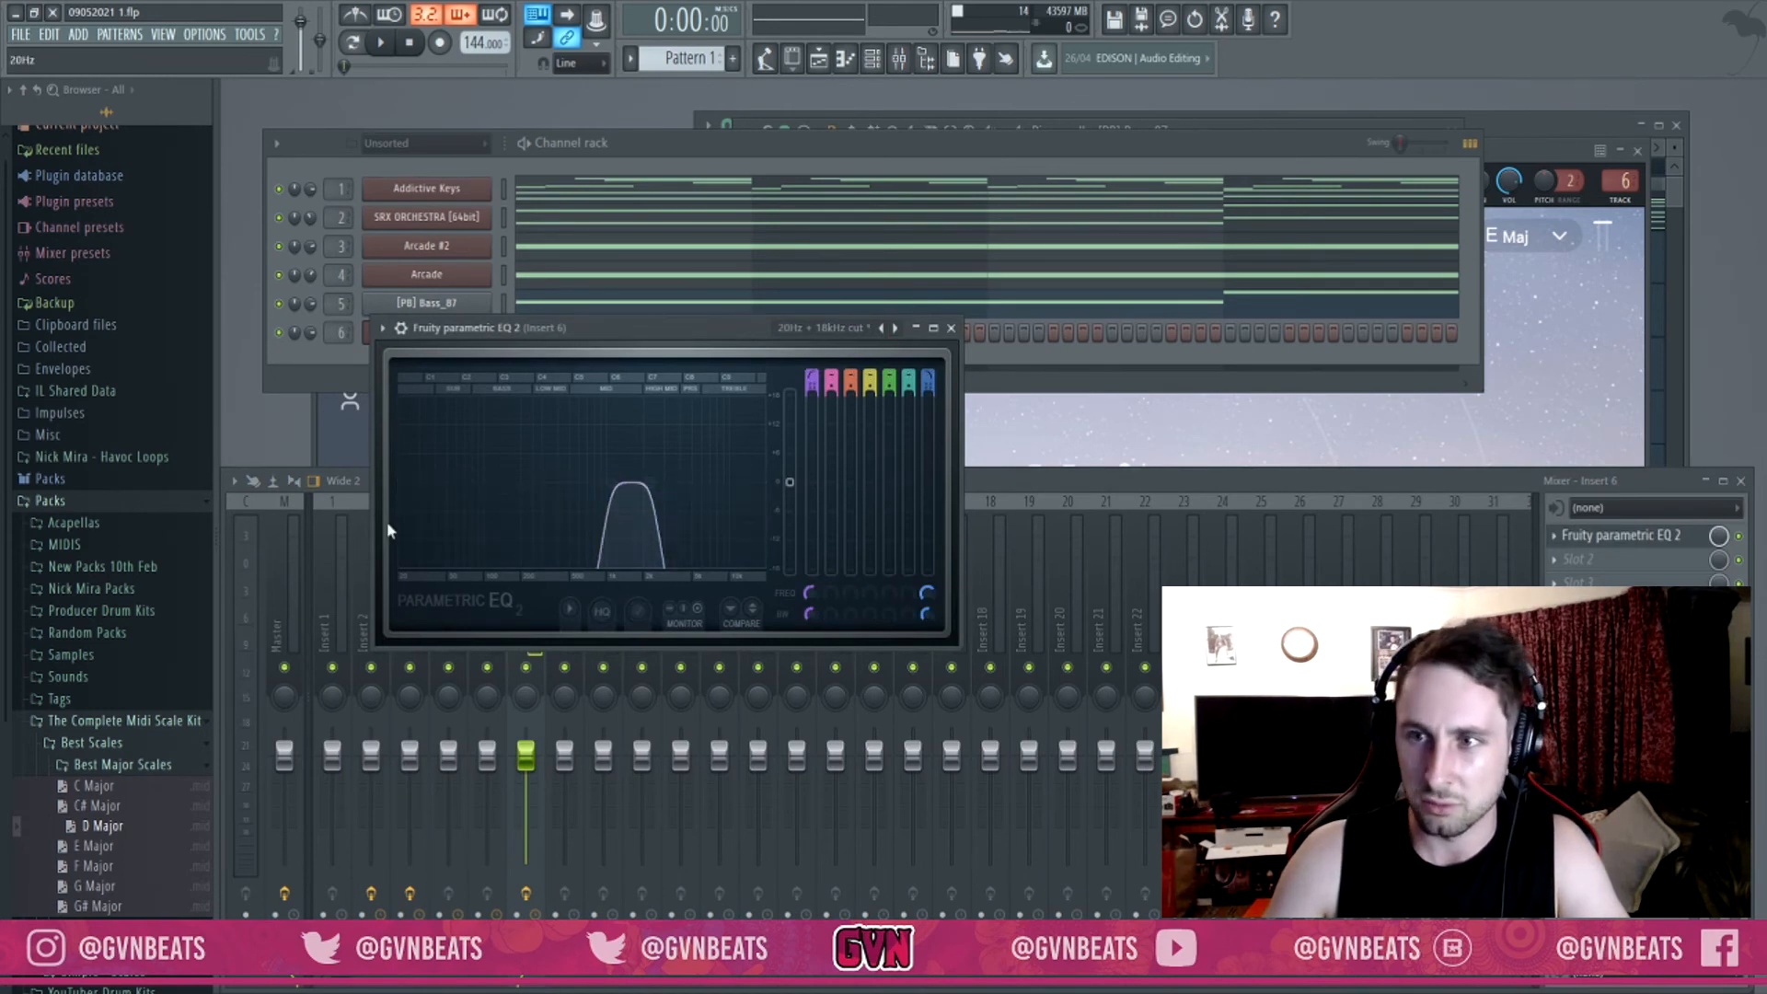
click(480, 341)
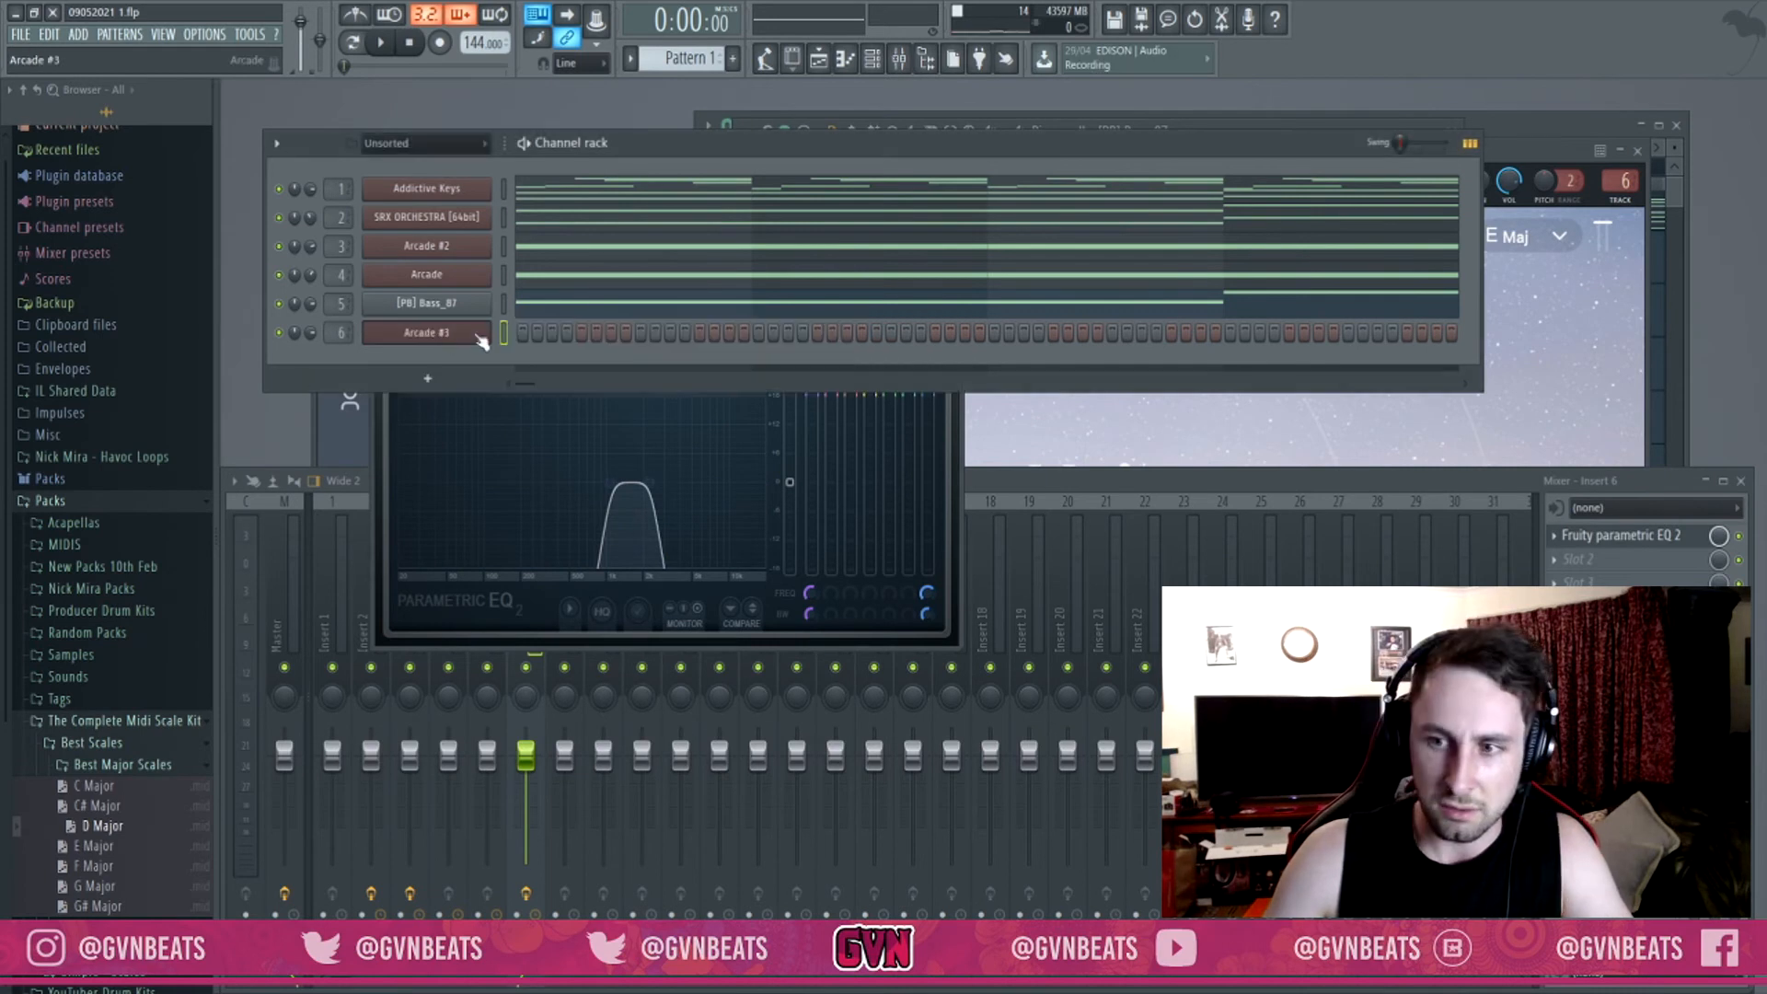
Step forward and back through the Distant Voices kits neighbouring Clear Headed in Arcade #3.
click(1637, 342)
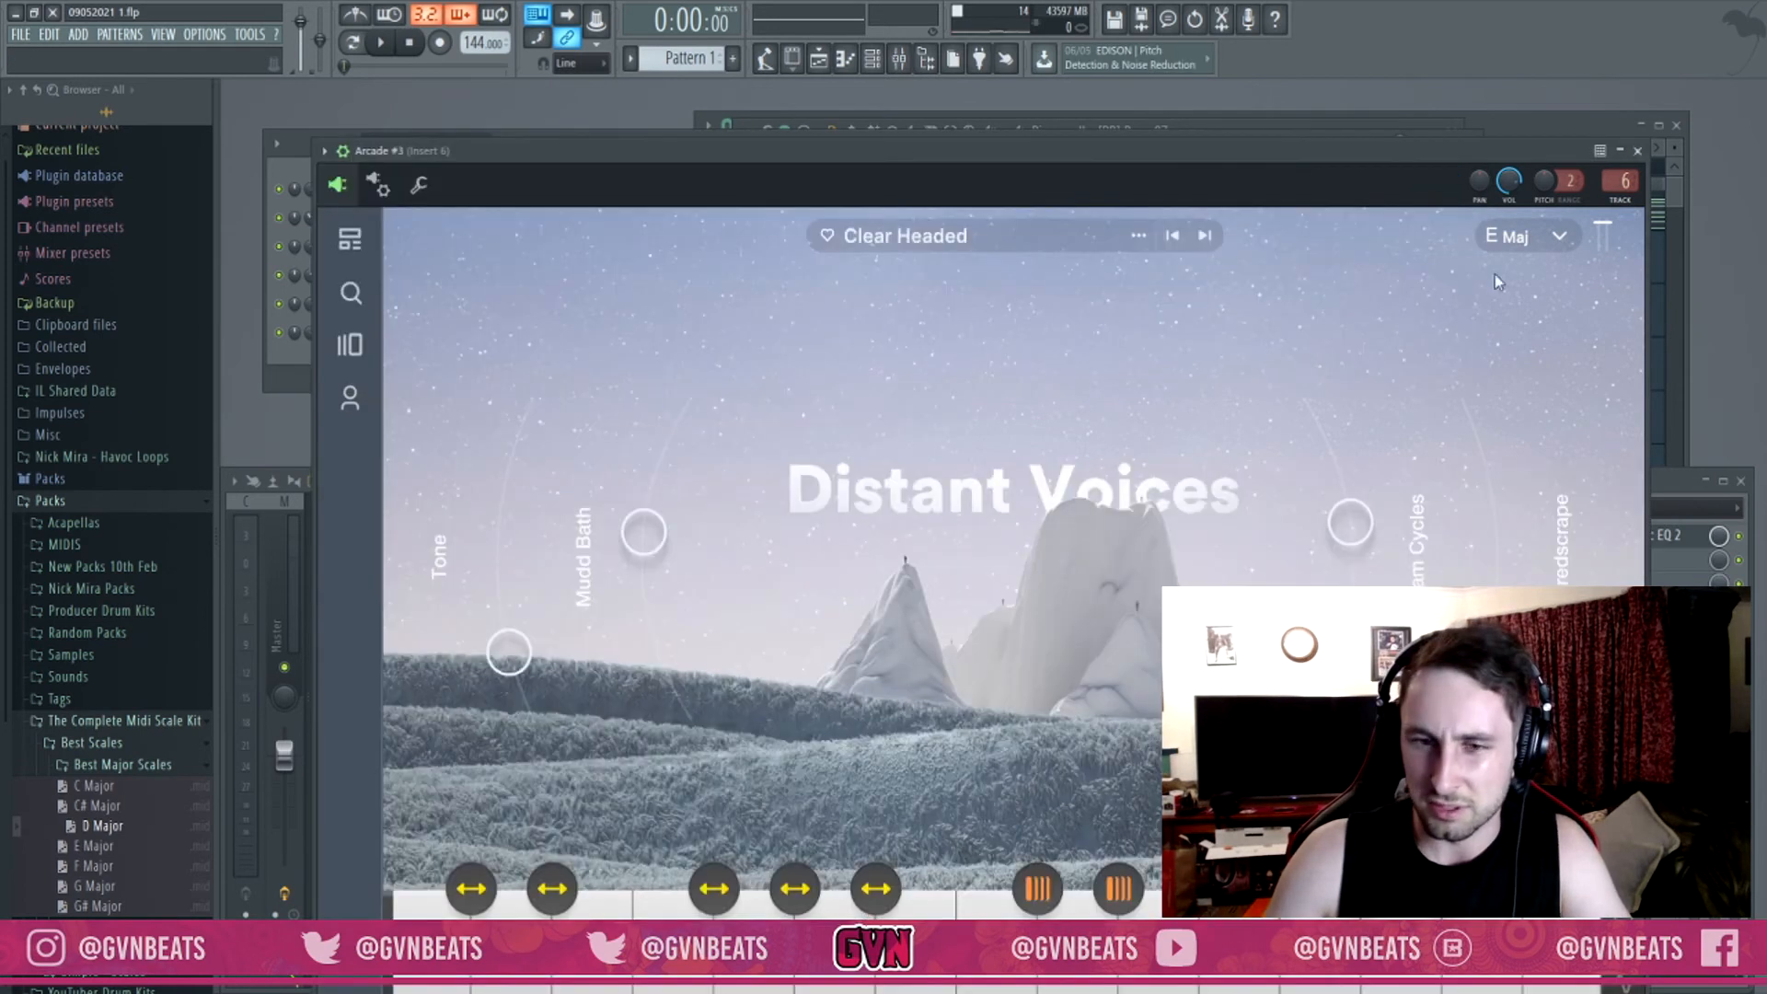
click(1206, 235)
click(1172, 235)
click(281, 375)
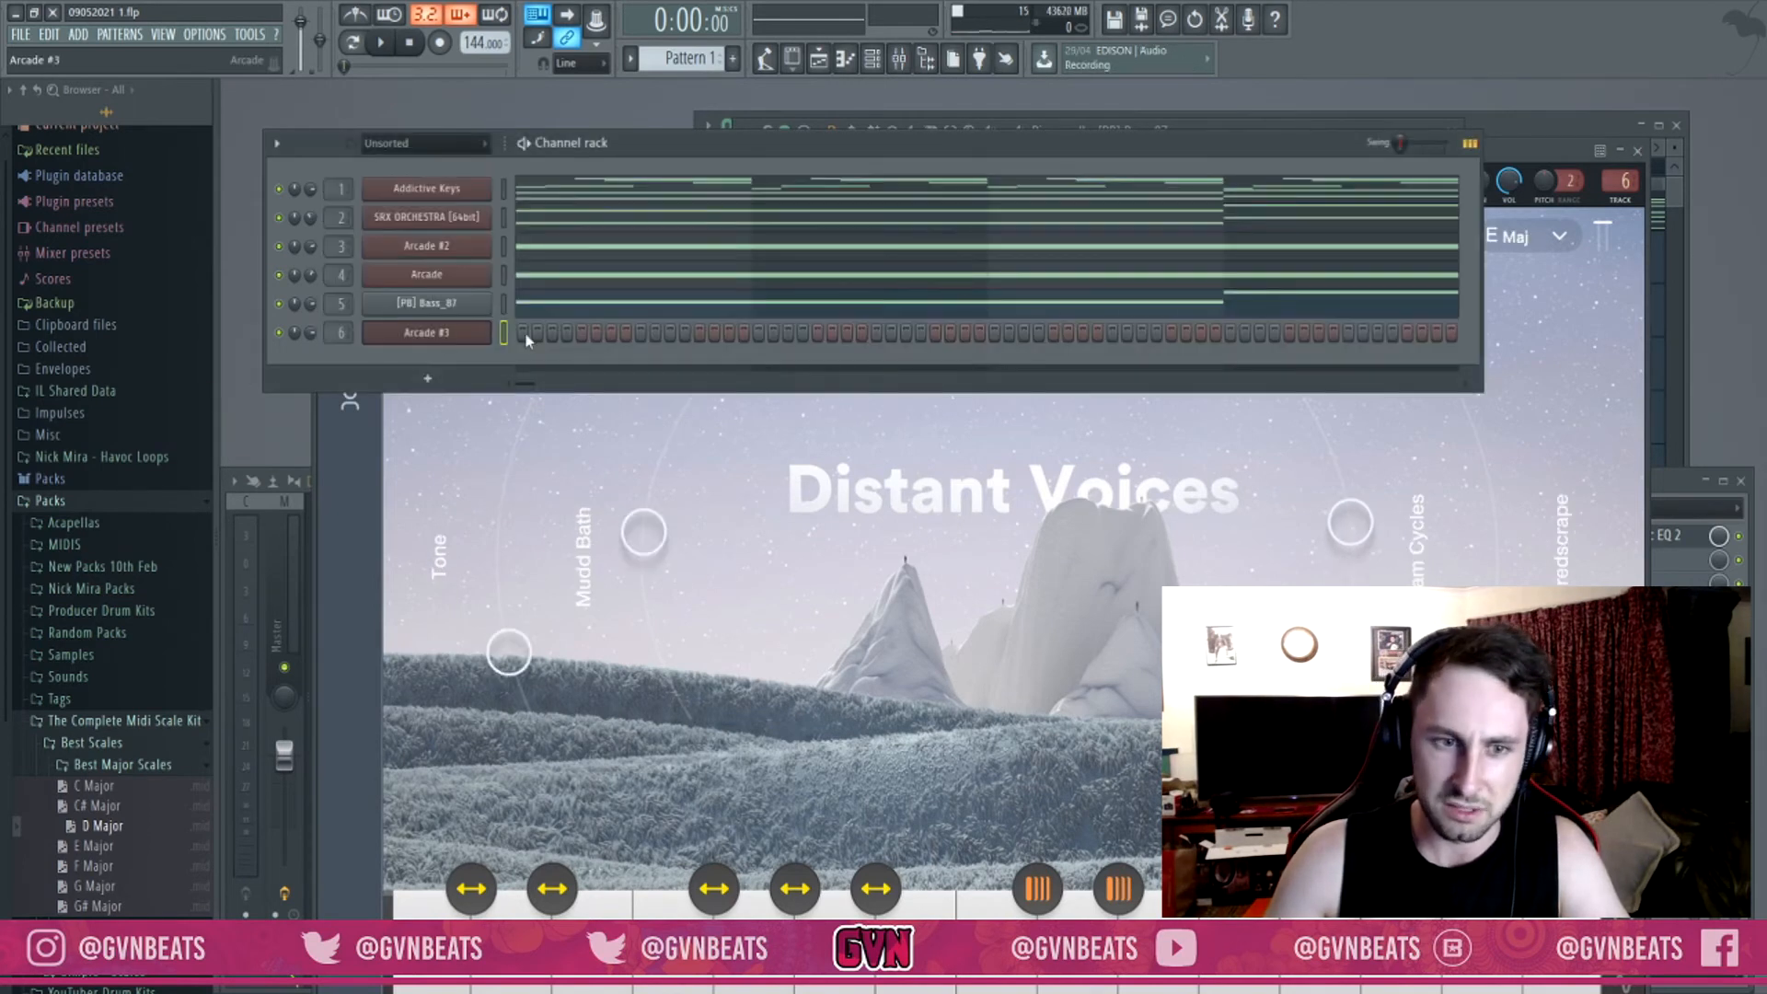
Place a note in Arcade #3's piano roll near bar 1, move it to A5 and audition it.
key(F7)
scroll(914, 425, down, 6)
scroll(909, 440, up, 3)
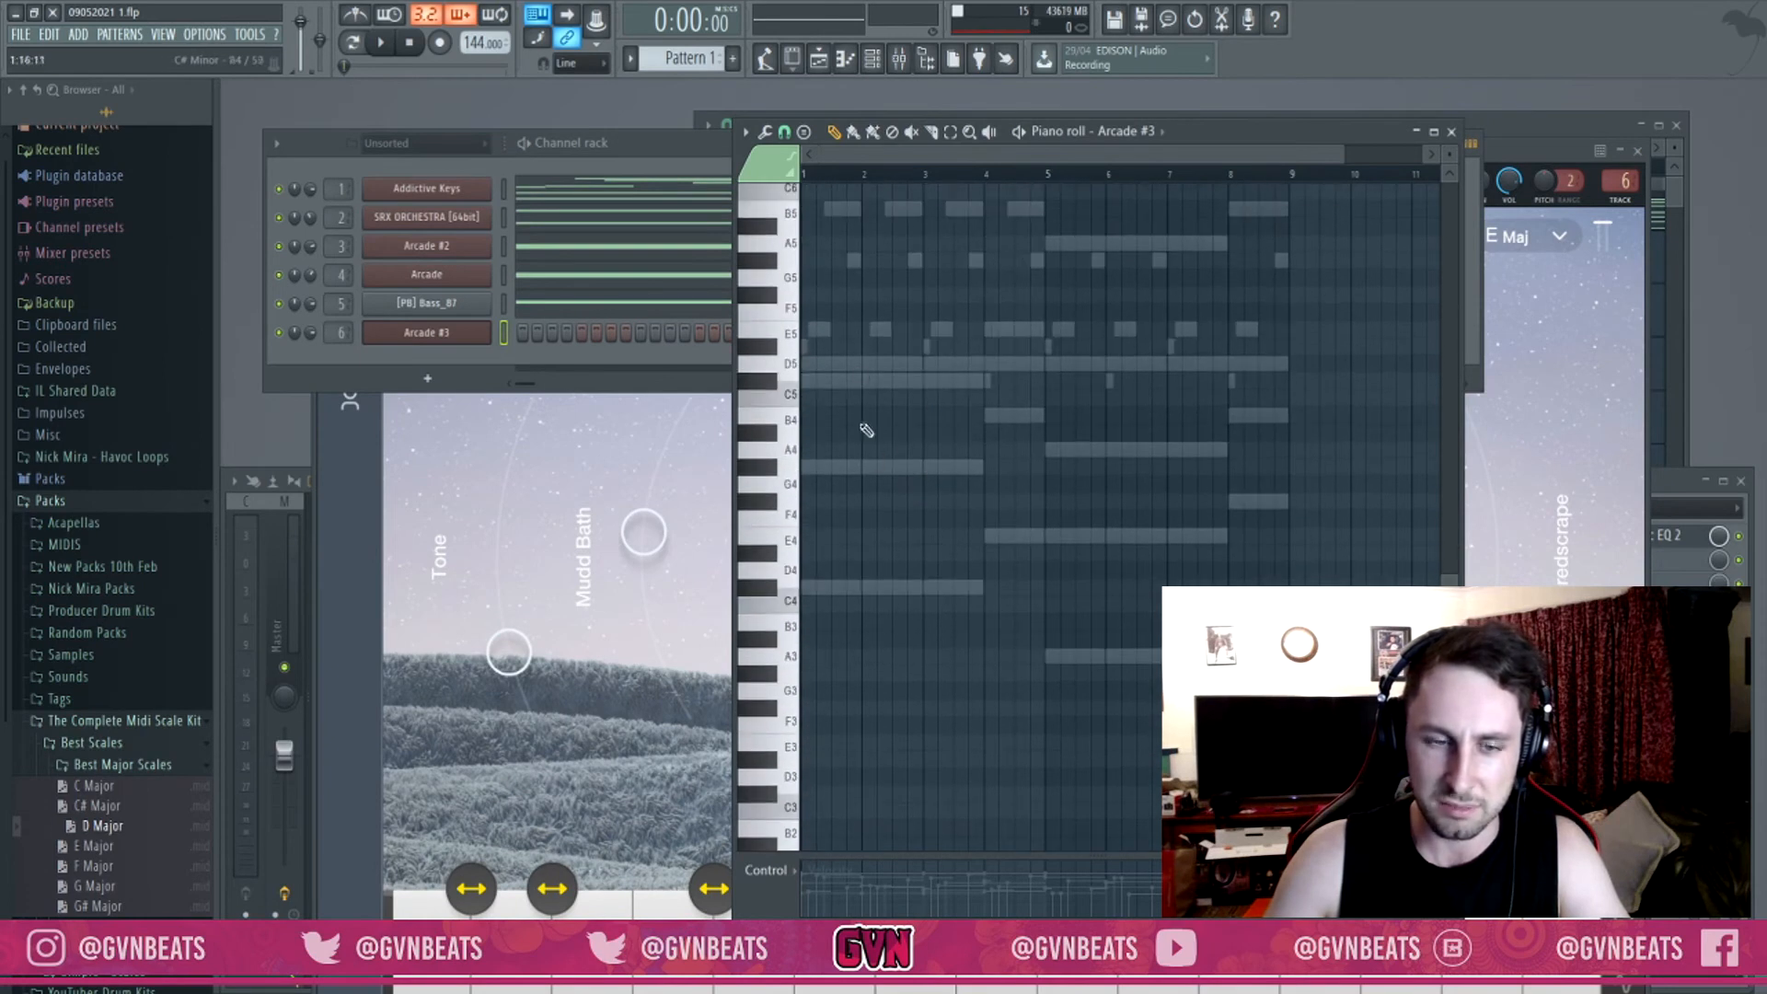
click(838, 380)
click(284, 931)
mouse_move(875, 270)
mouse_down()
mouse_move(876, 219)
mouse_move(875, 248)
mouse_up()
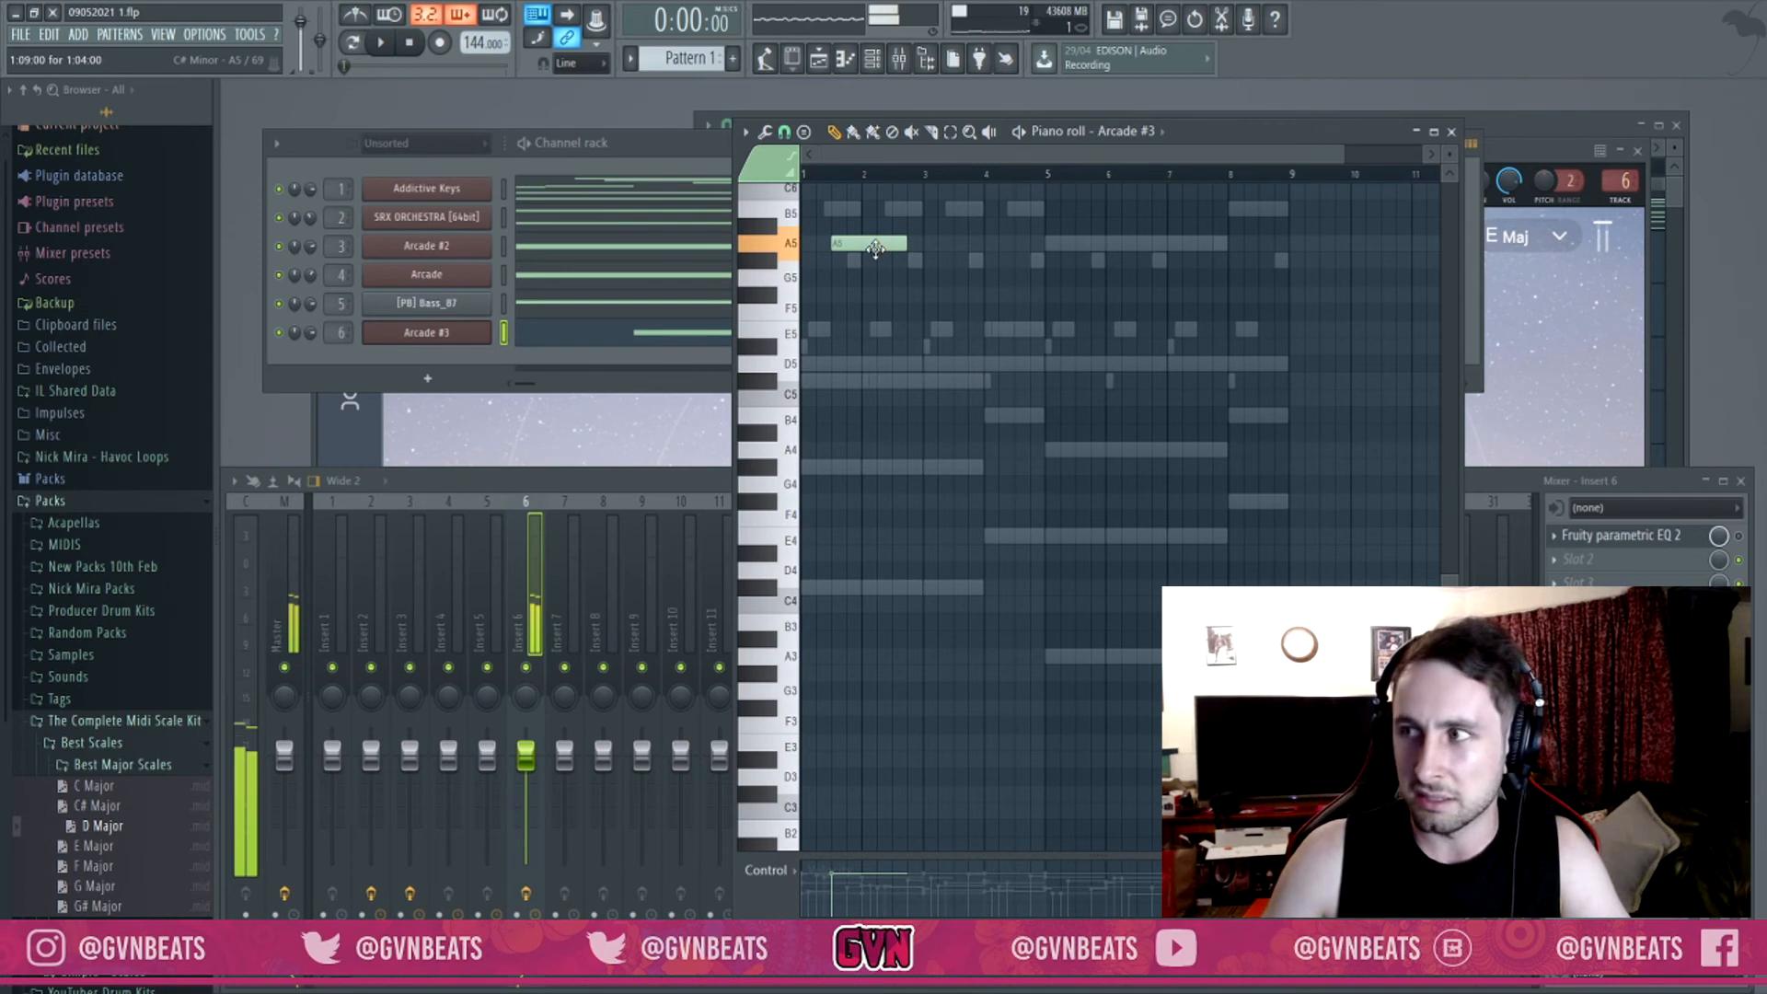
key(space)
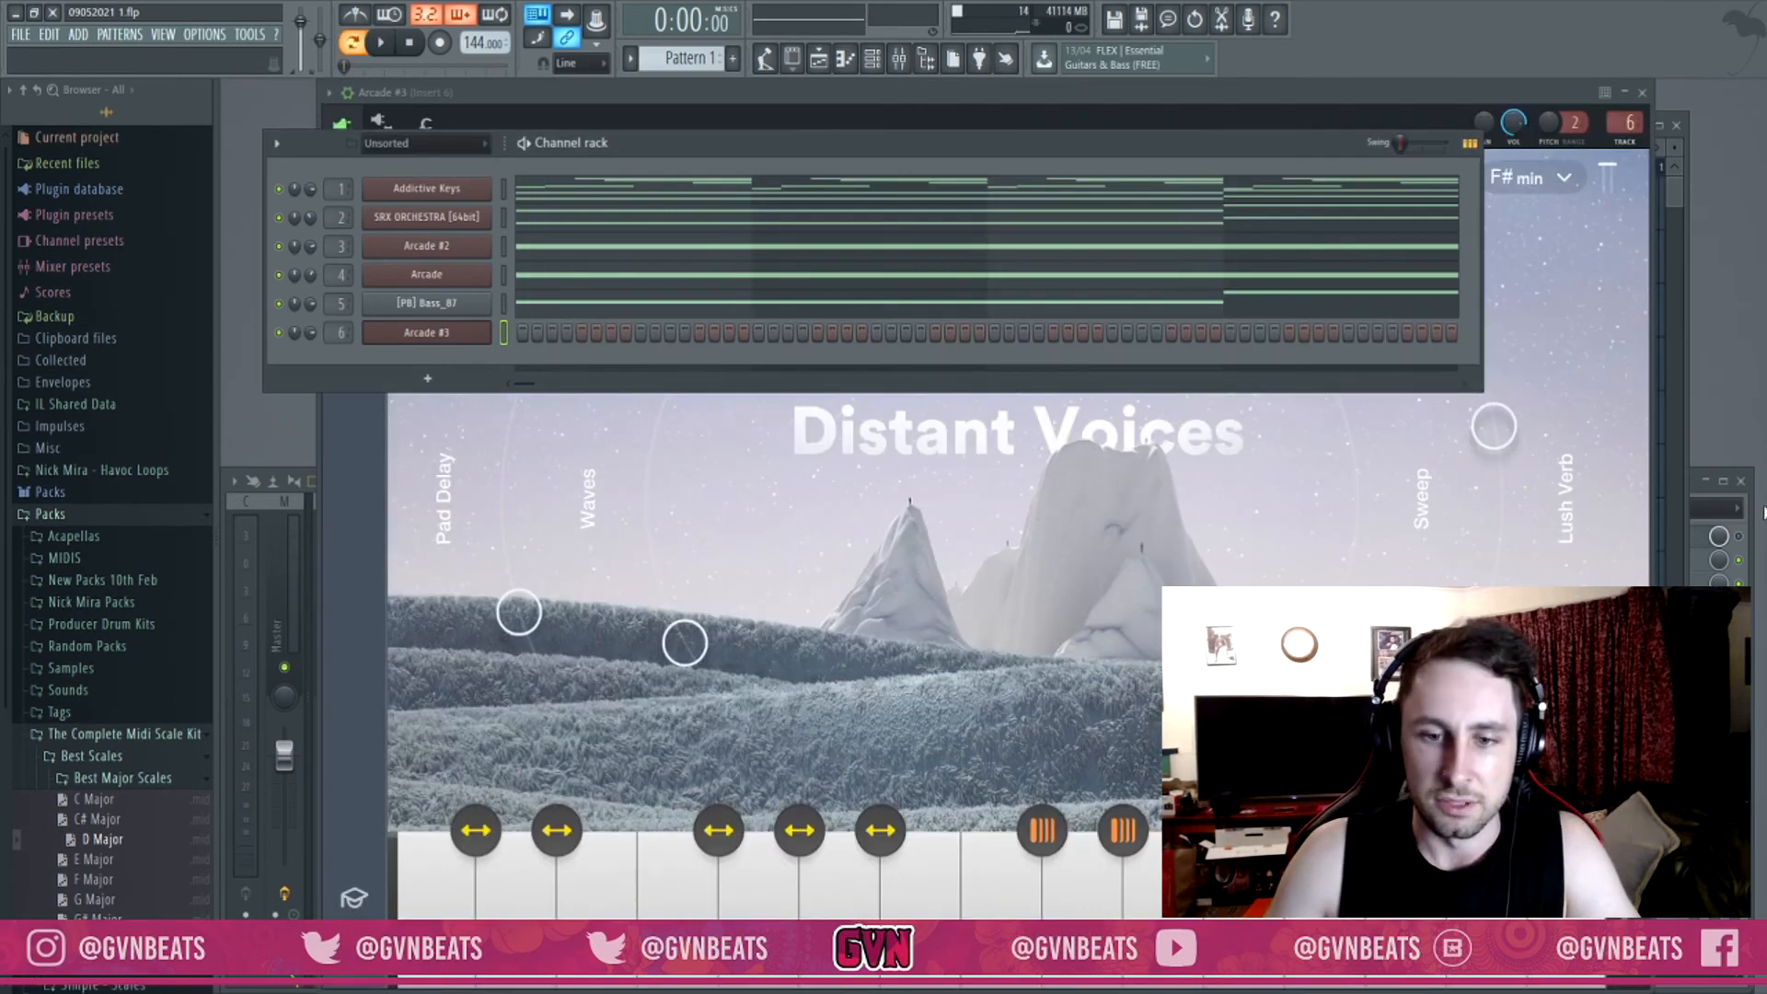
Bypass Fruity Parametric EQ 2 on Arcade #3's mixer track and add a six-step C4 note on step 3 of bar 1.
click(1744, 558)
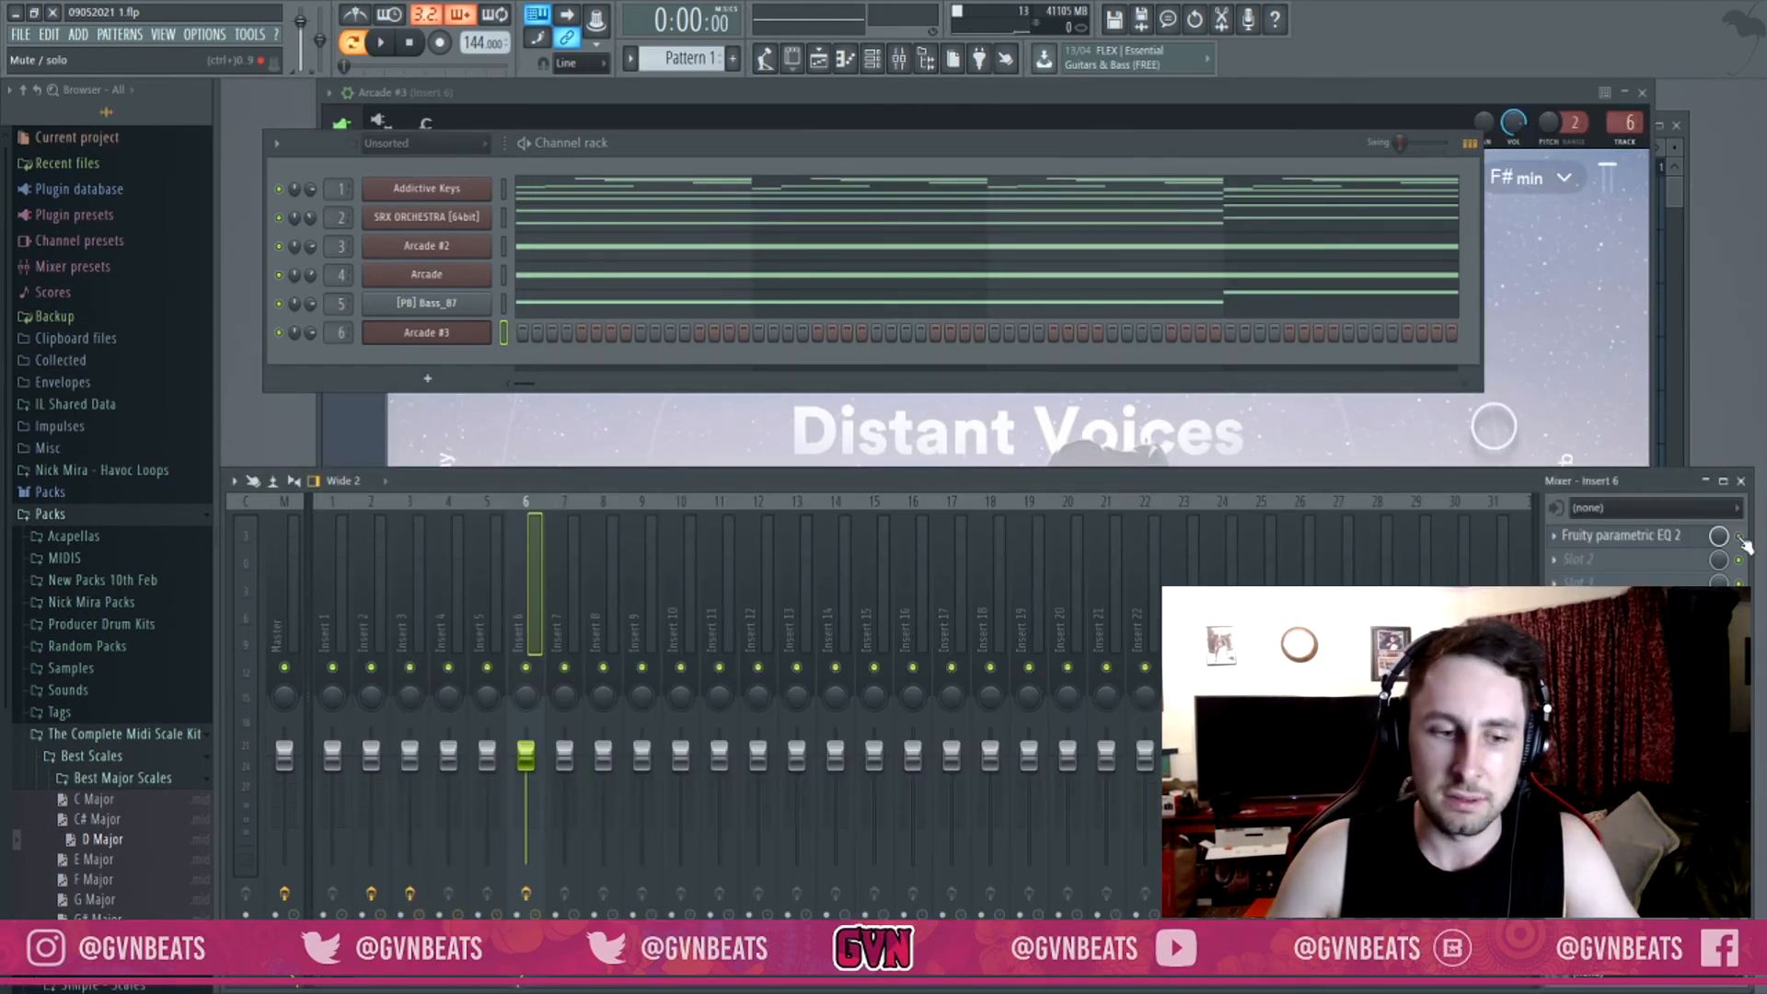
click(1741, 536)
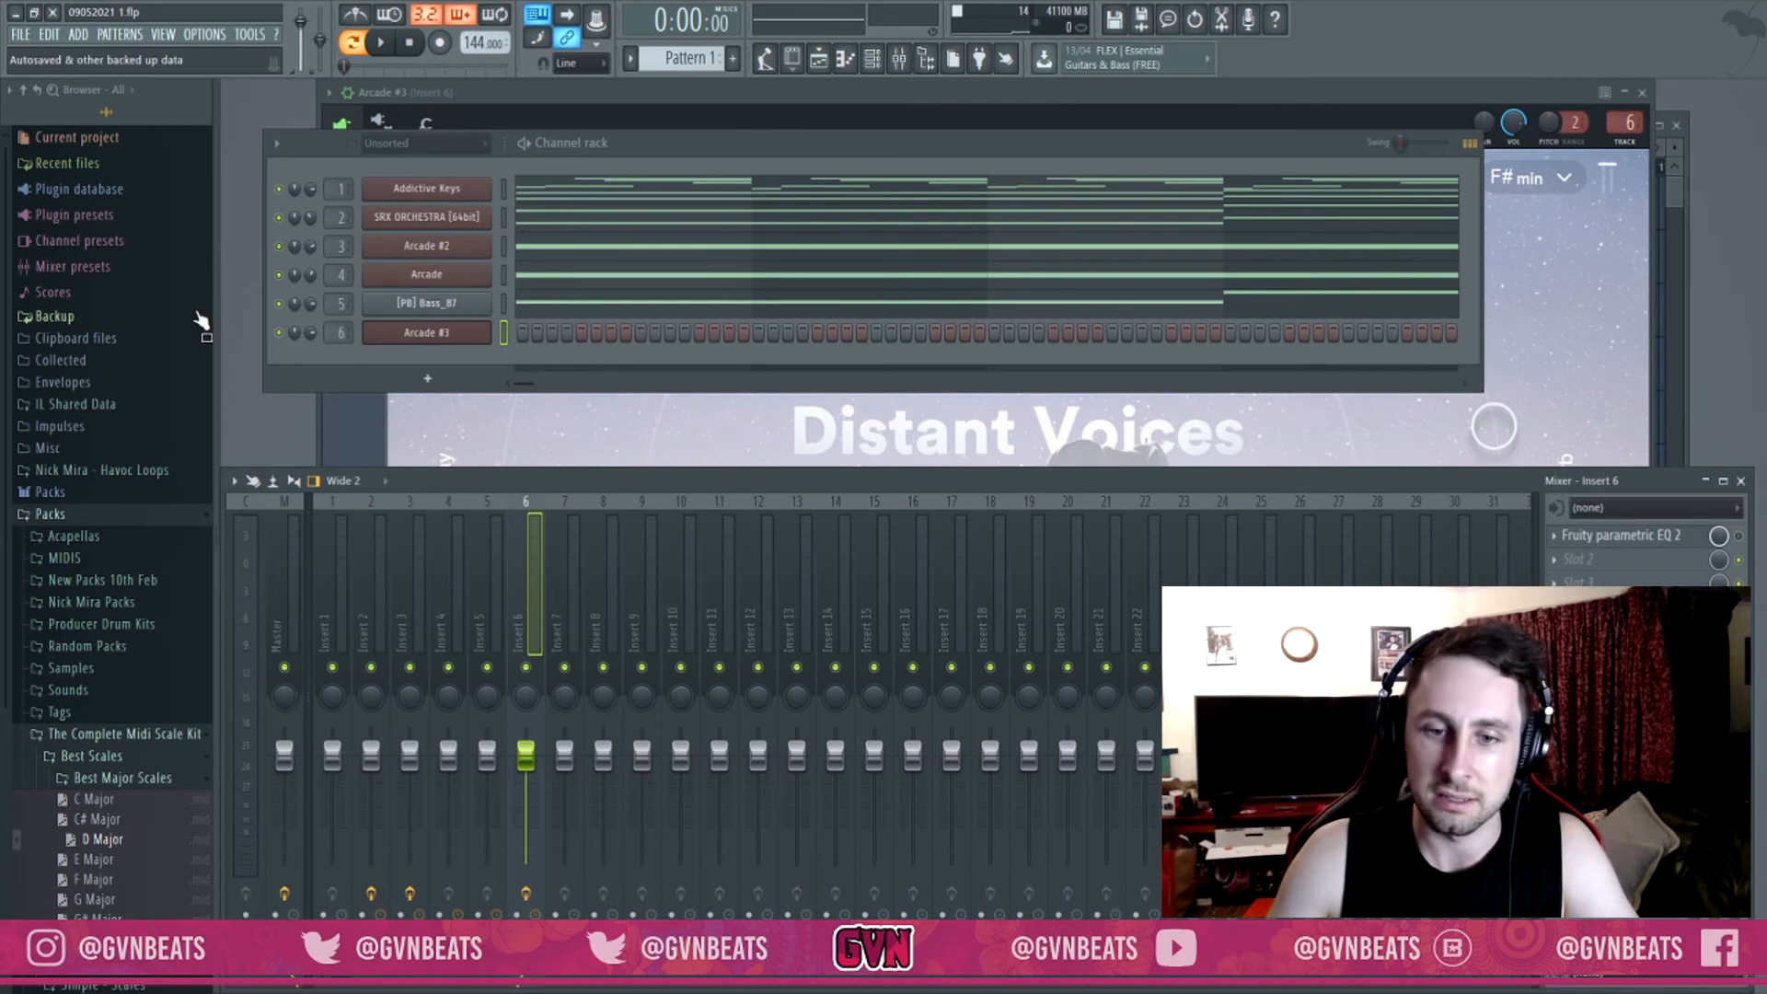
key(F7)
scroll(854, 466, up, 5)
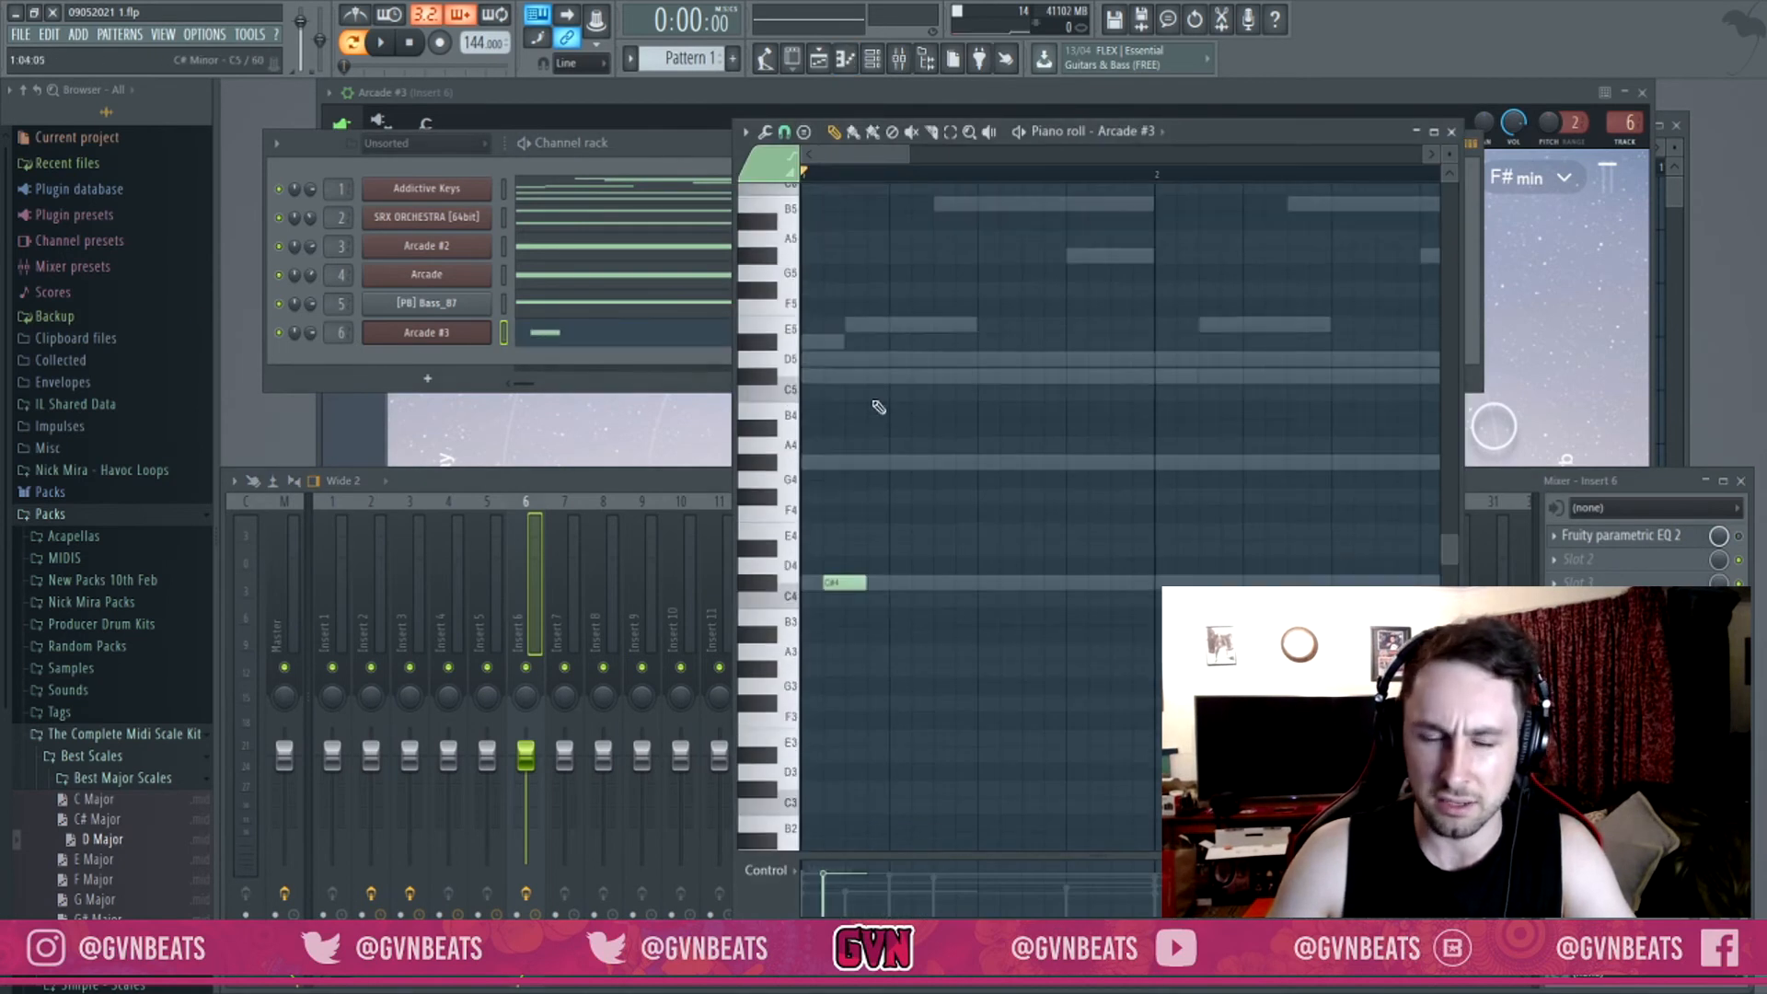
click(851, 758)
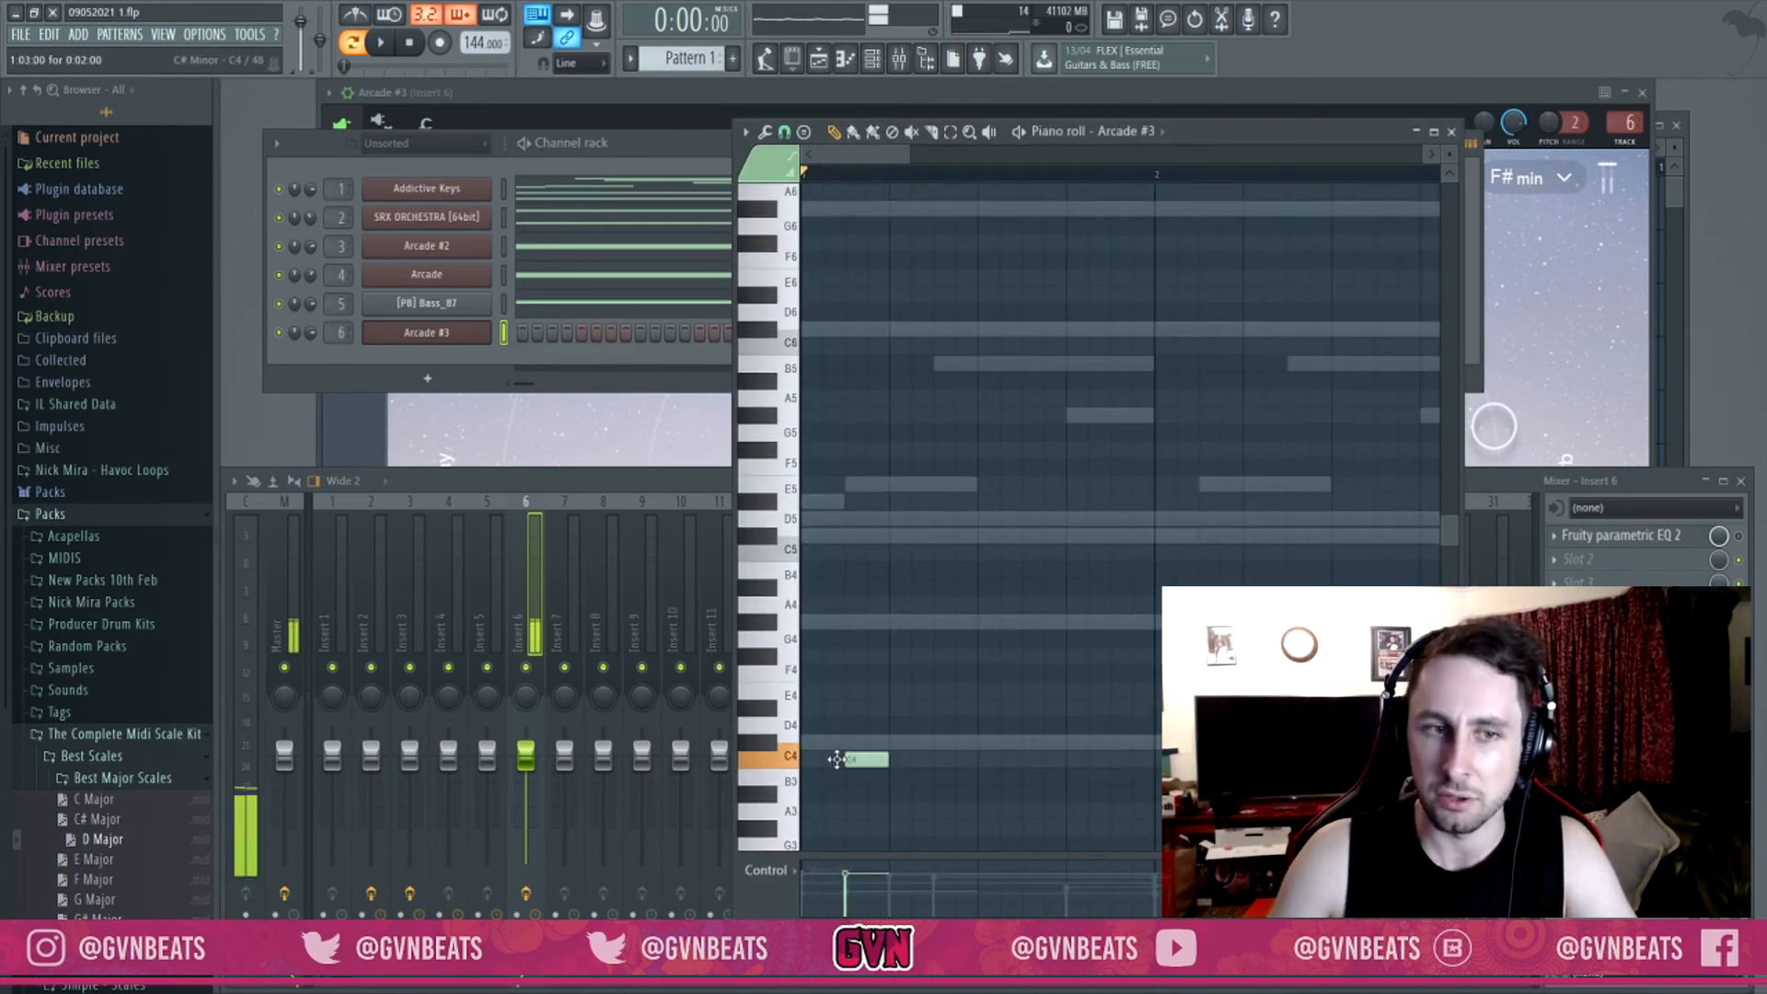
key(space)
key(space)
drag(888, 762, 957, 760)
key(space)
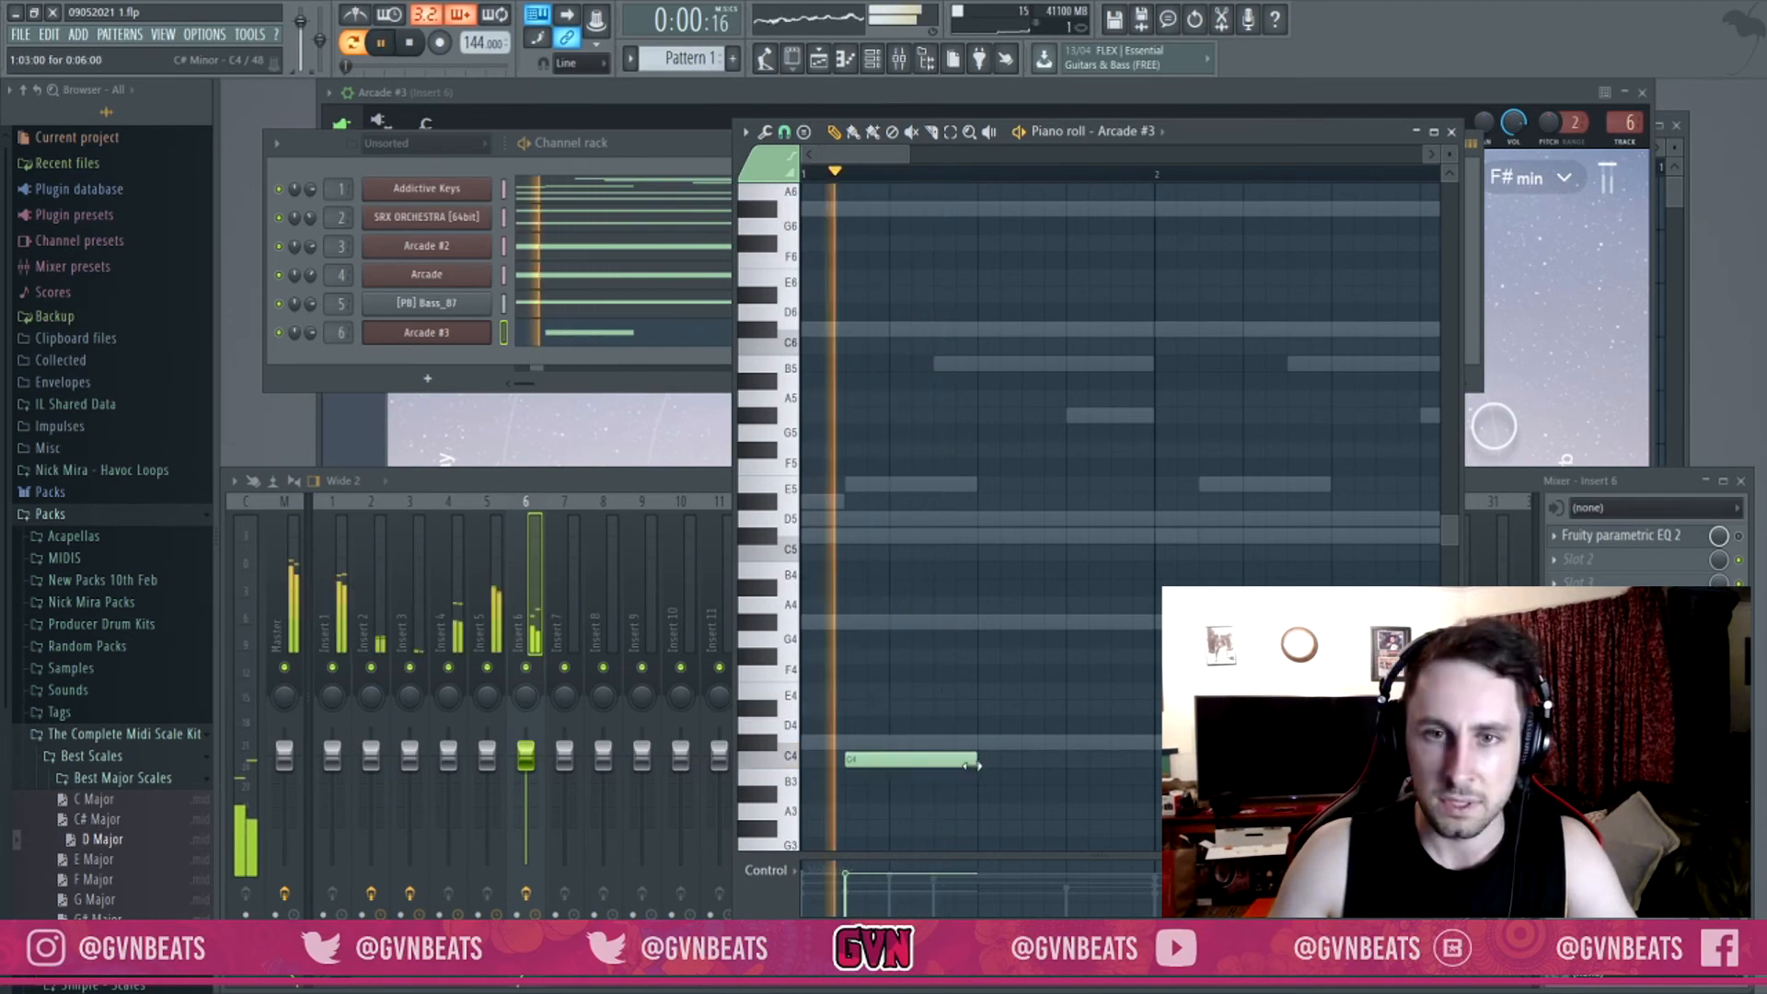
key(space)
Set the Confide kit in Arcade #3 to the key of E major and close the instrument.
scroll(931, 178, down, 5)
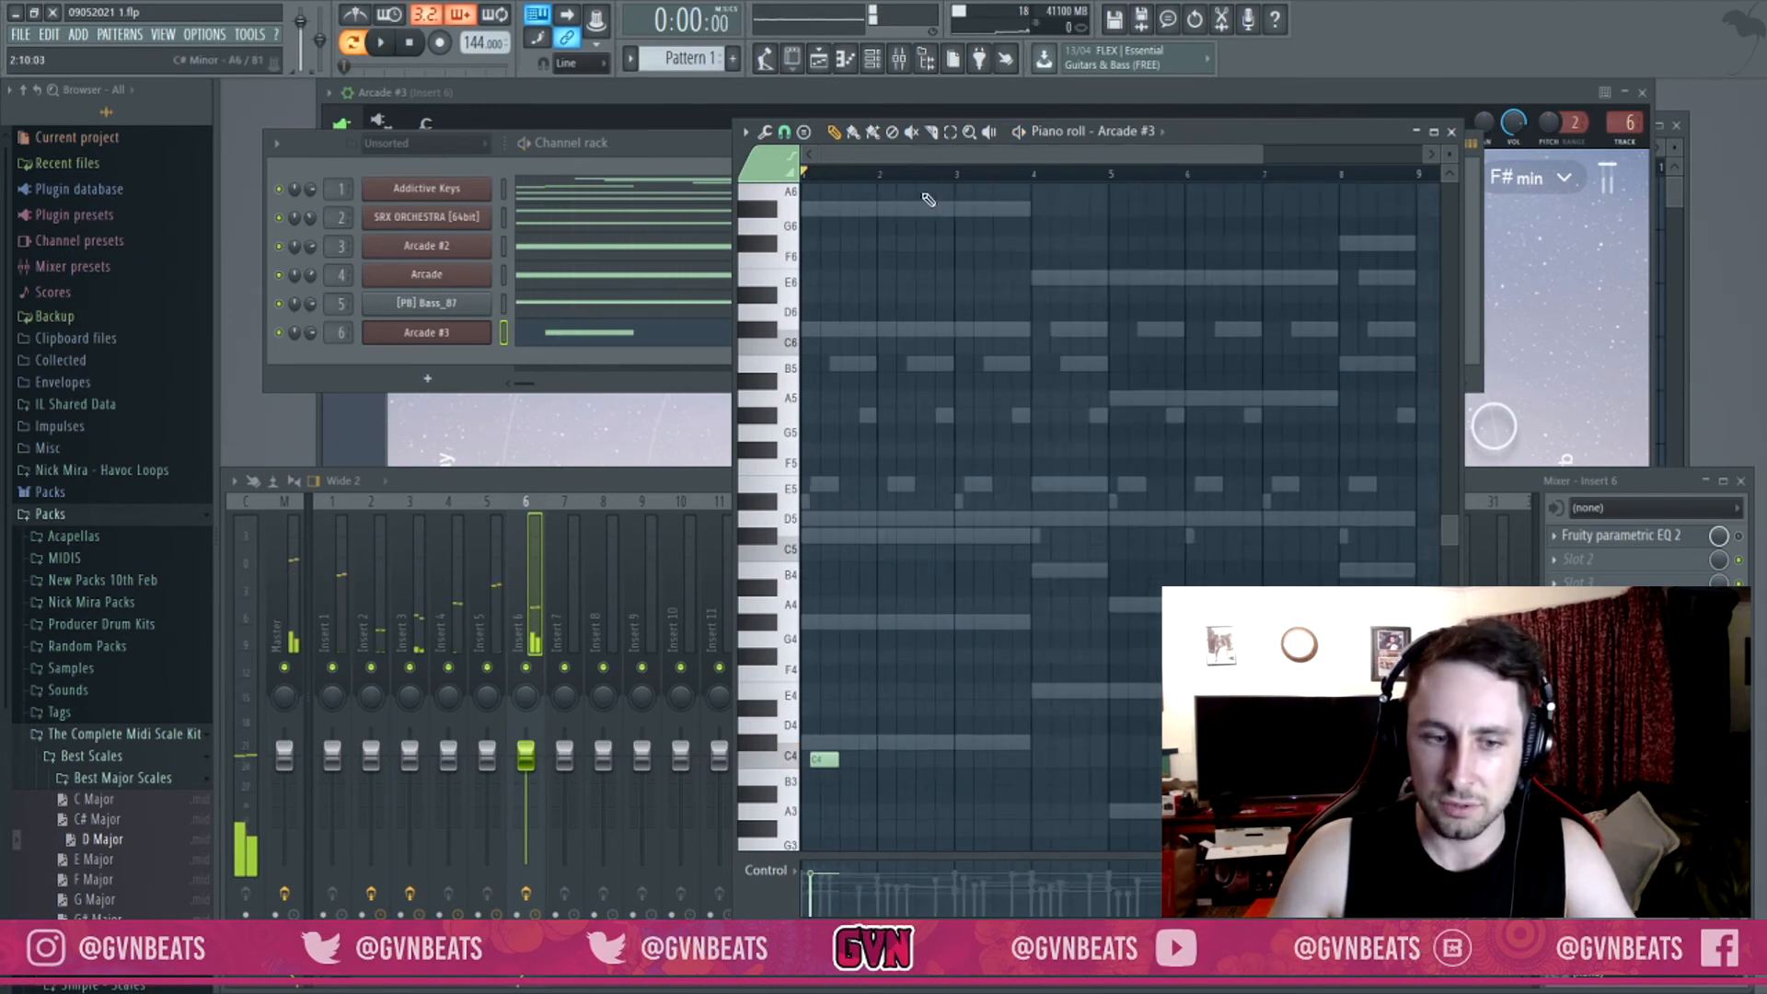
click(1566, 179)
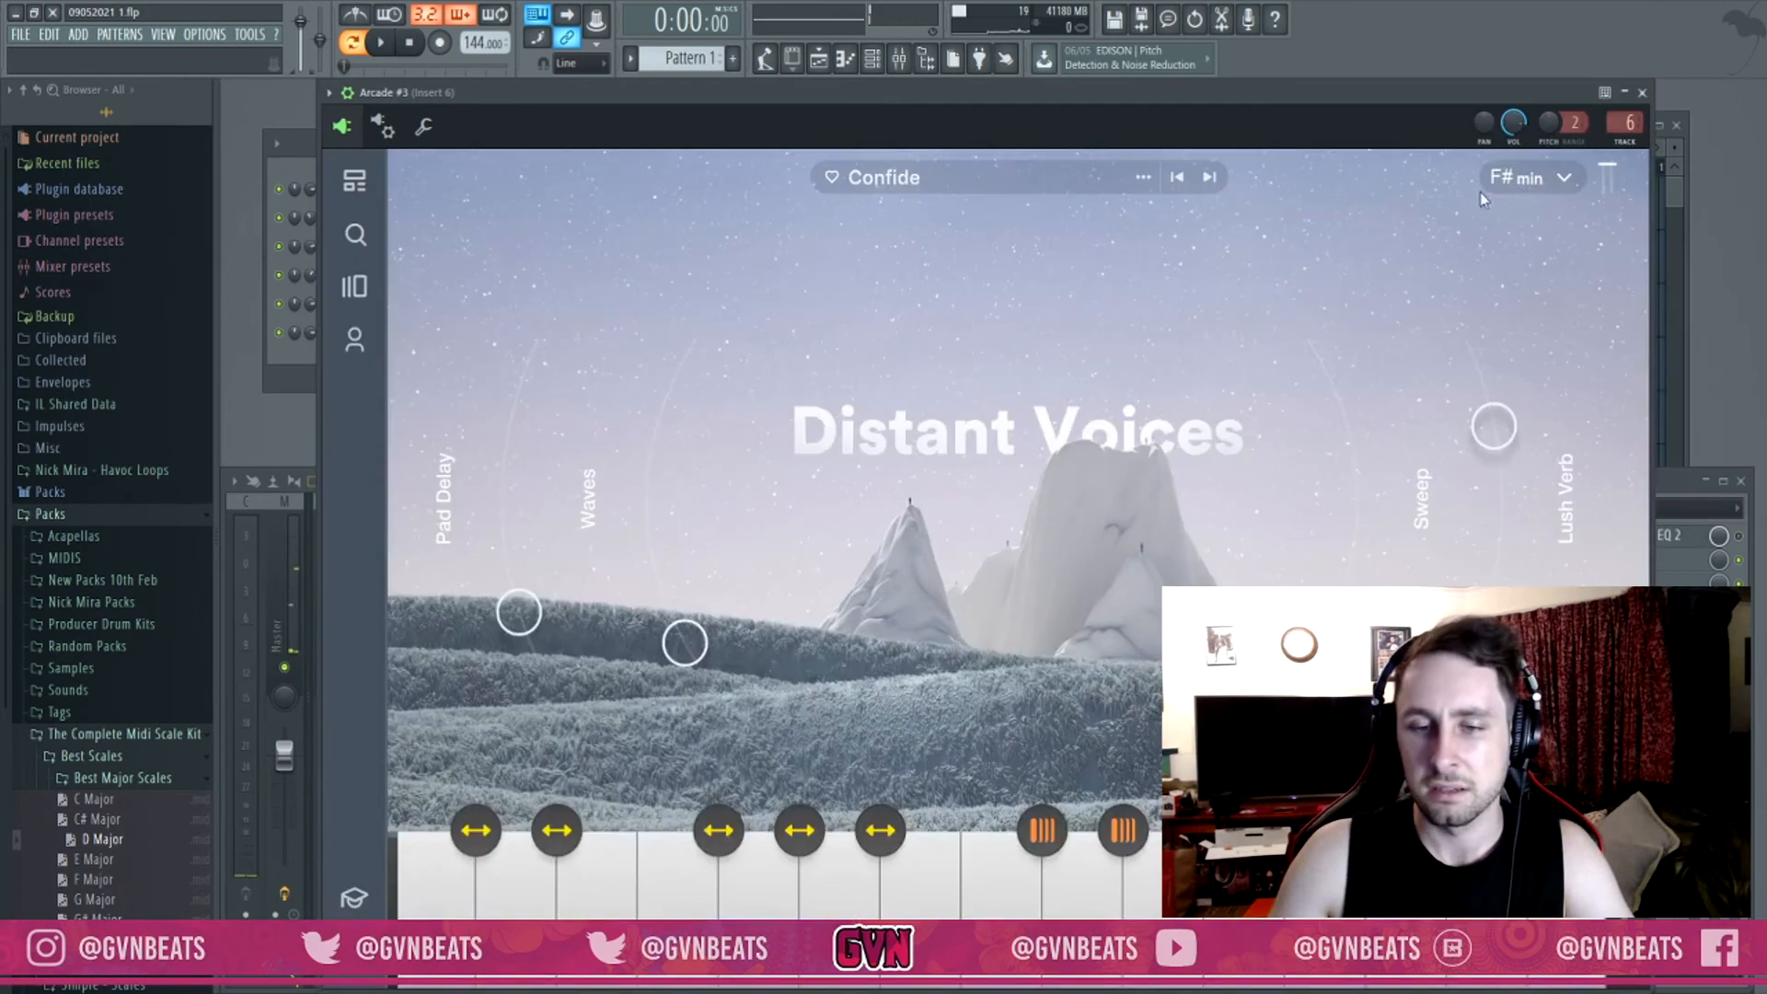
click(1555, 179)
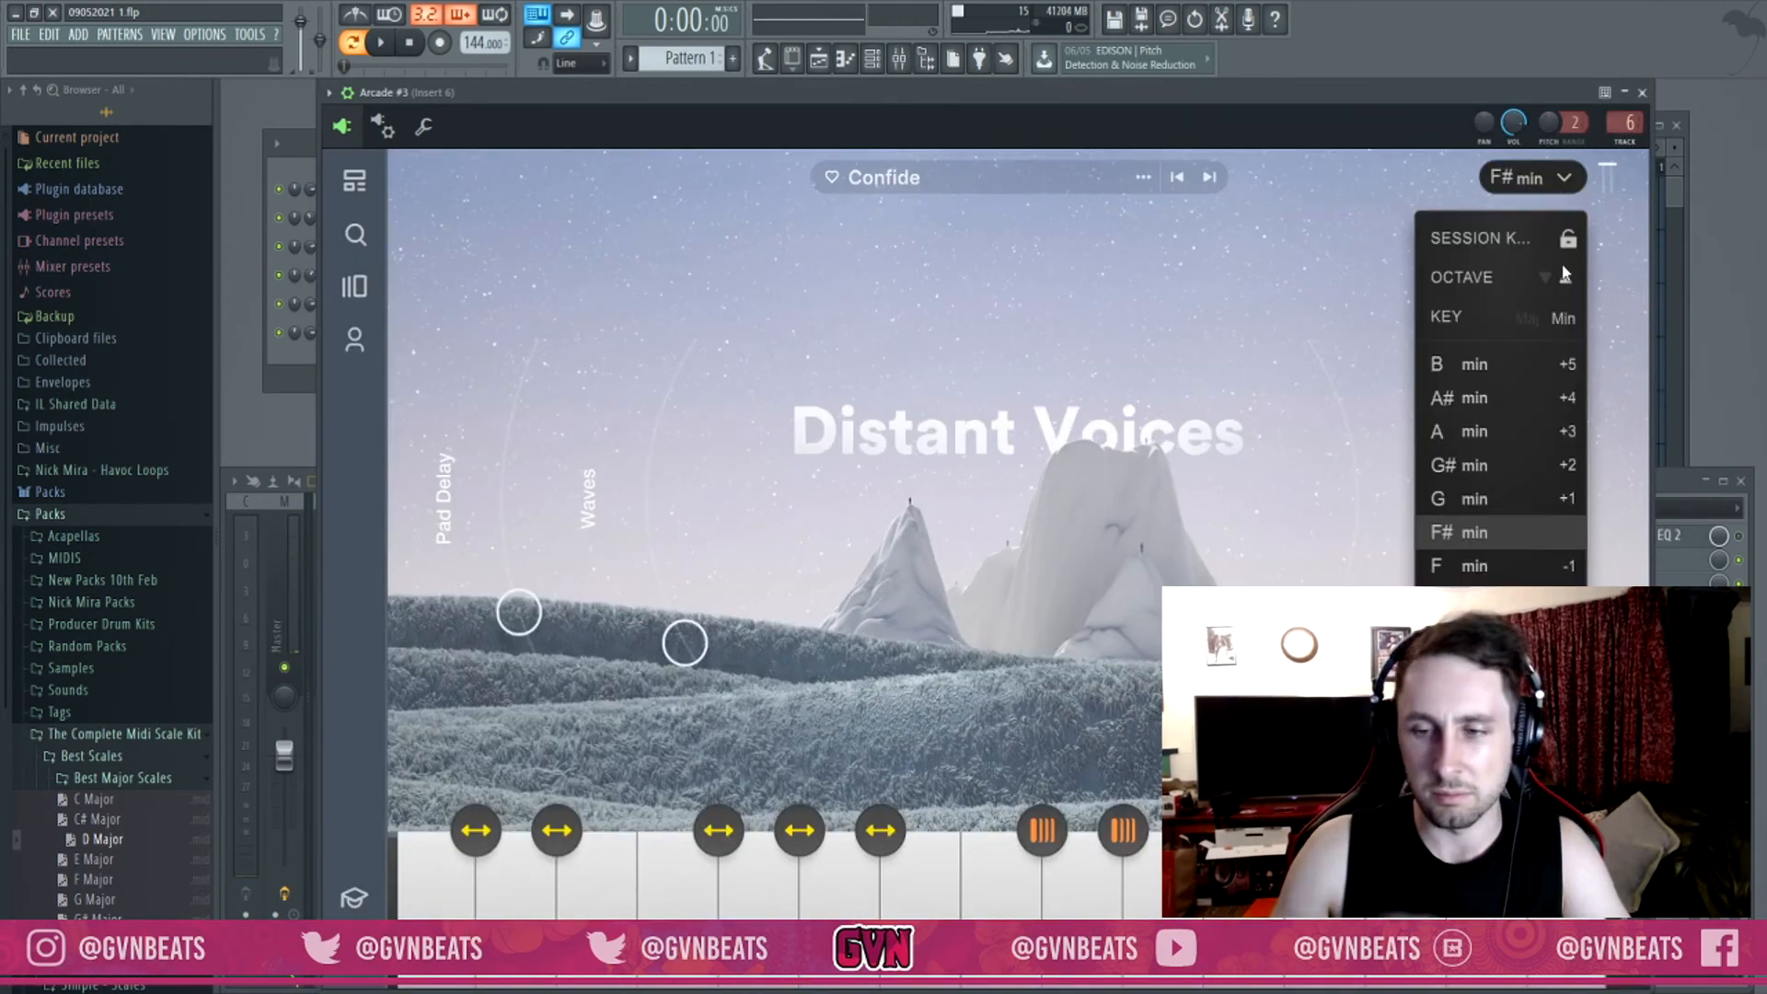
click(1533, 318)
click(1500, 701)
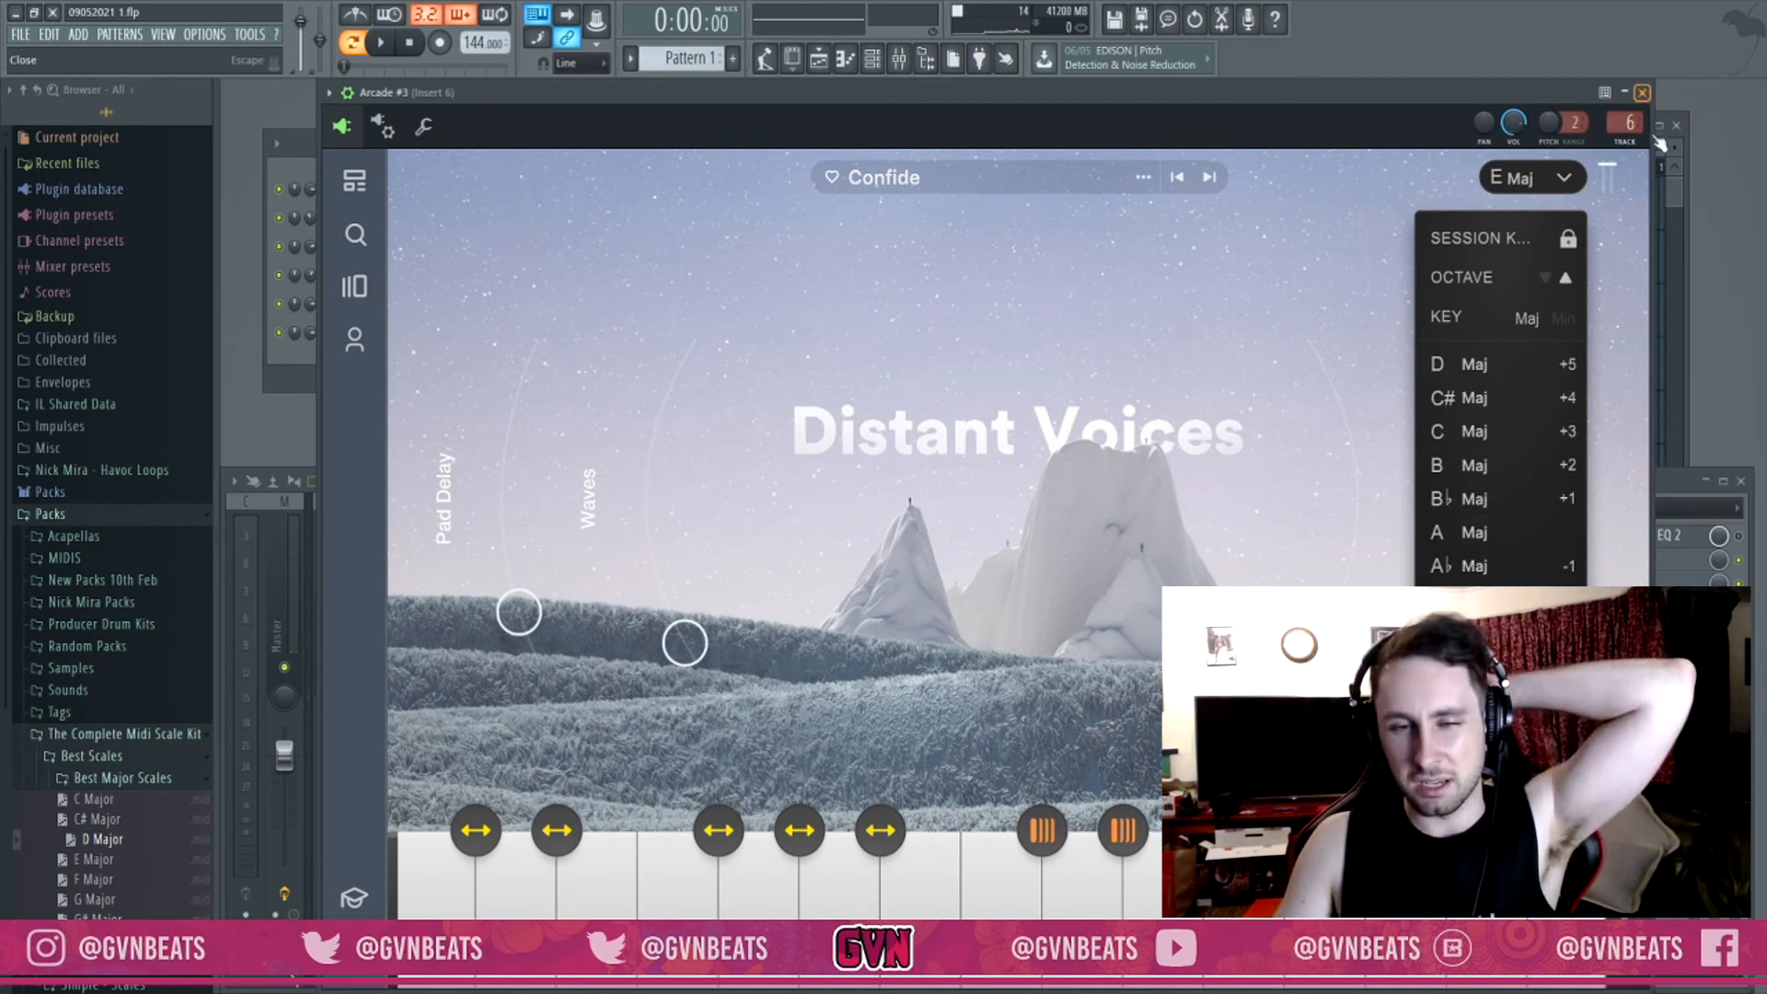
click(1641, 92)
Duplicate Arcade #3's C4 note into bars 3, 5 and 7 and play the loop back.
key(space)
drag(849, 554, 1121, 553)
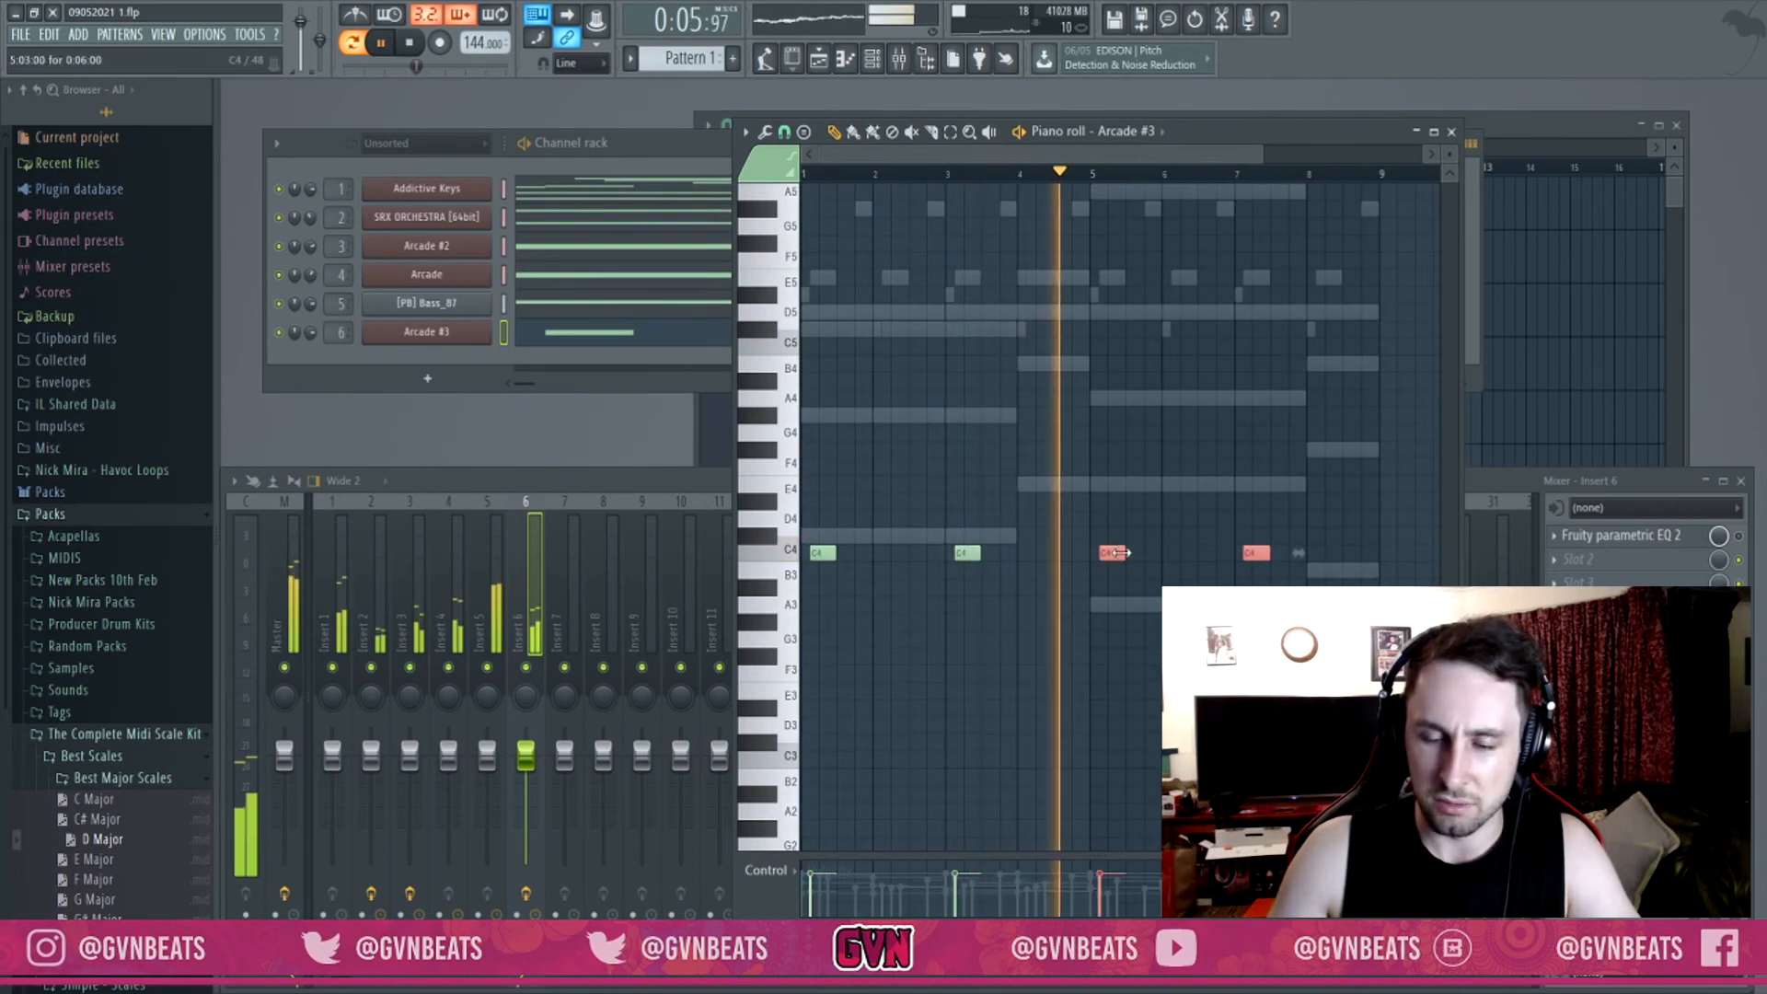
ctrl+click(1080, 471)
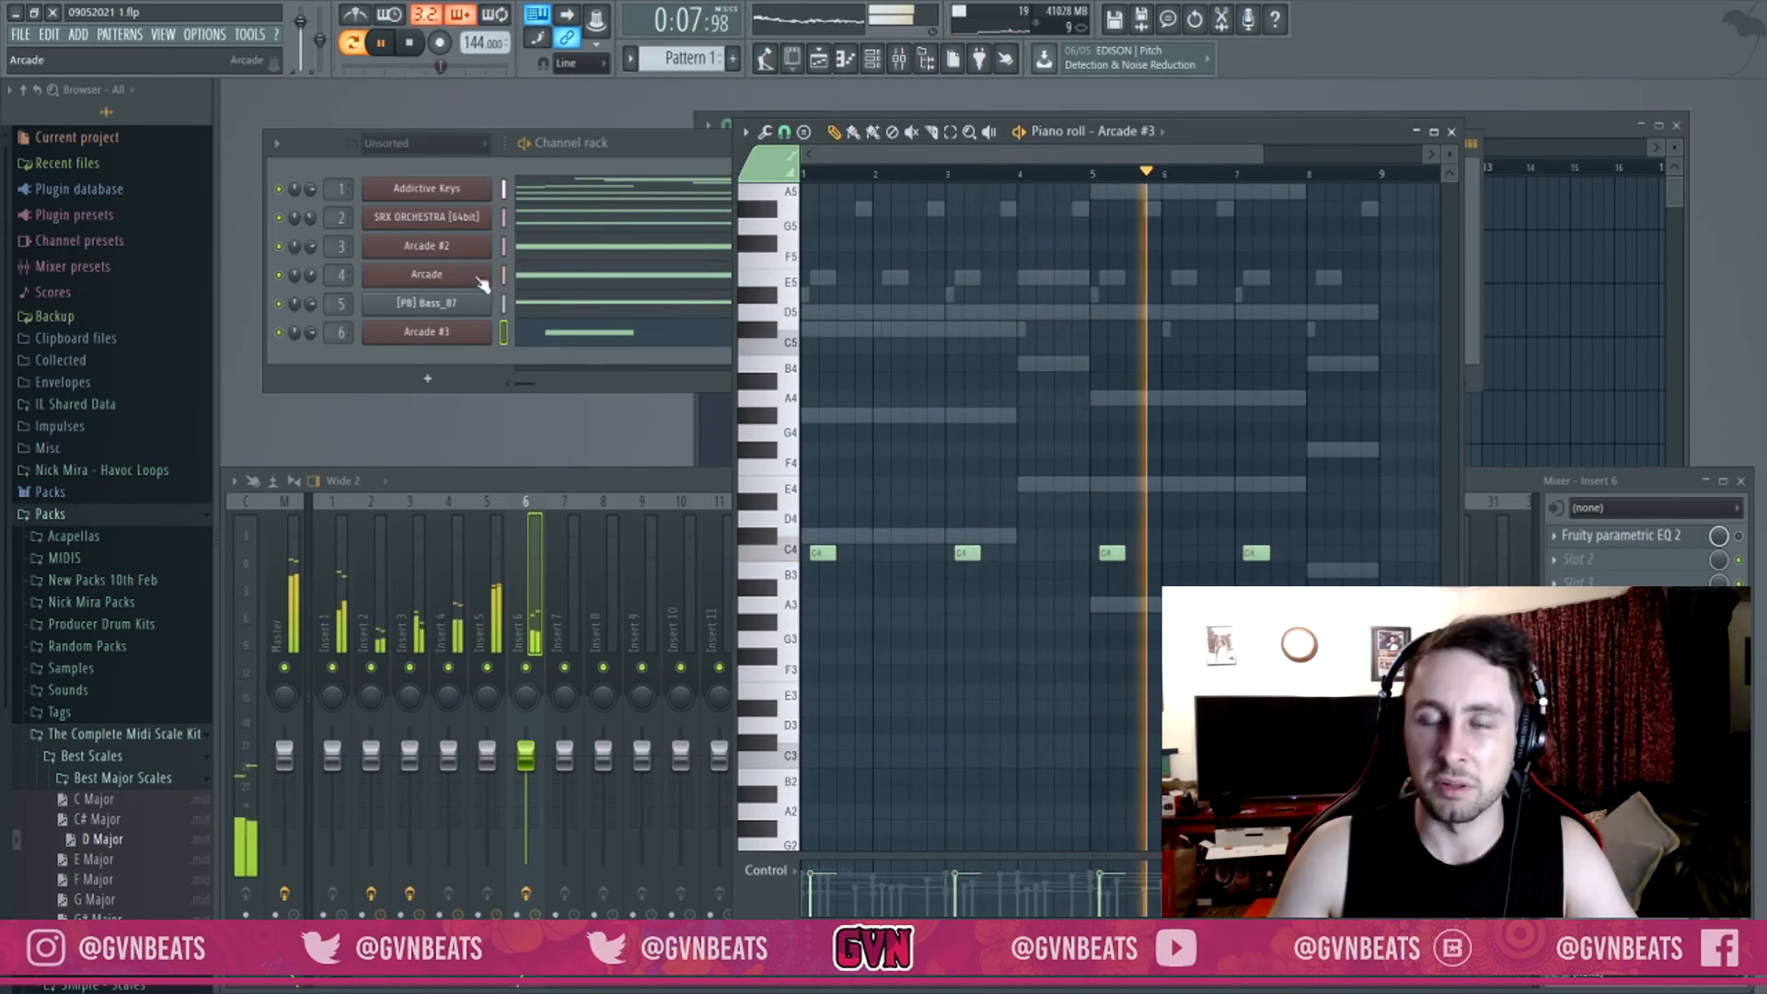
key(space)
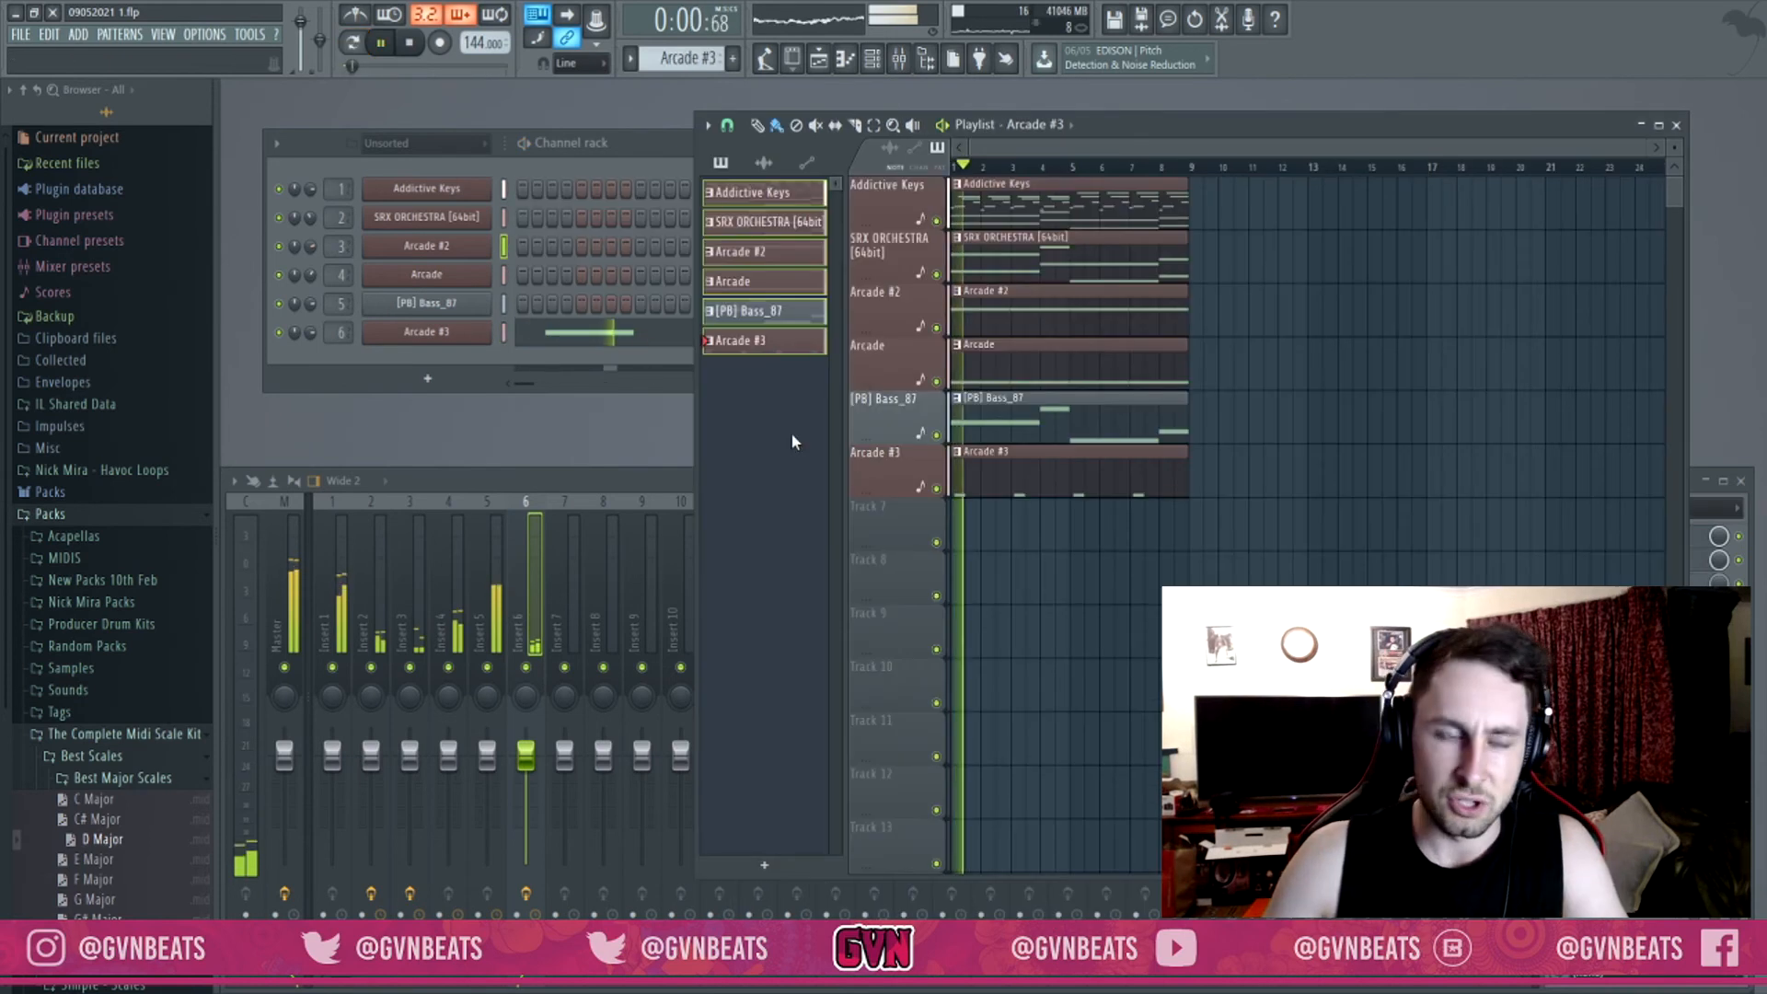
key(space)
Browse the PlutoBrazy drum kit's HH folder and add the [PB] HH [ Platinum ] sample as a new channel.
scroll(675, 62, down, 1)
scroll(92, 552, down, 4)
scroll(86, 386, up, 4)
click(90, 598)
scroll(131, 569, down, 6)
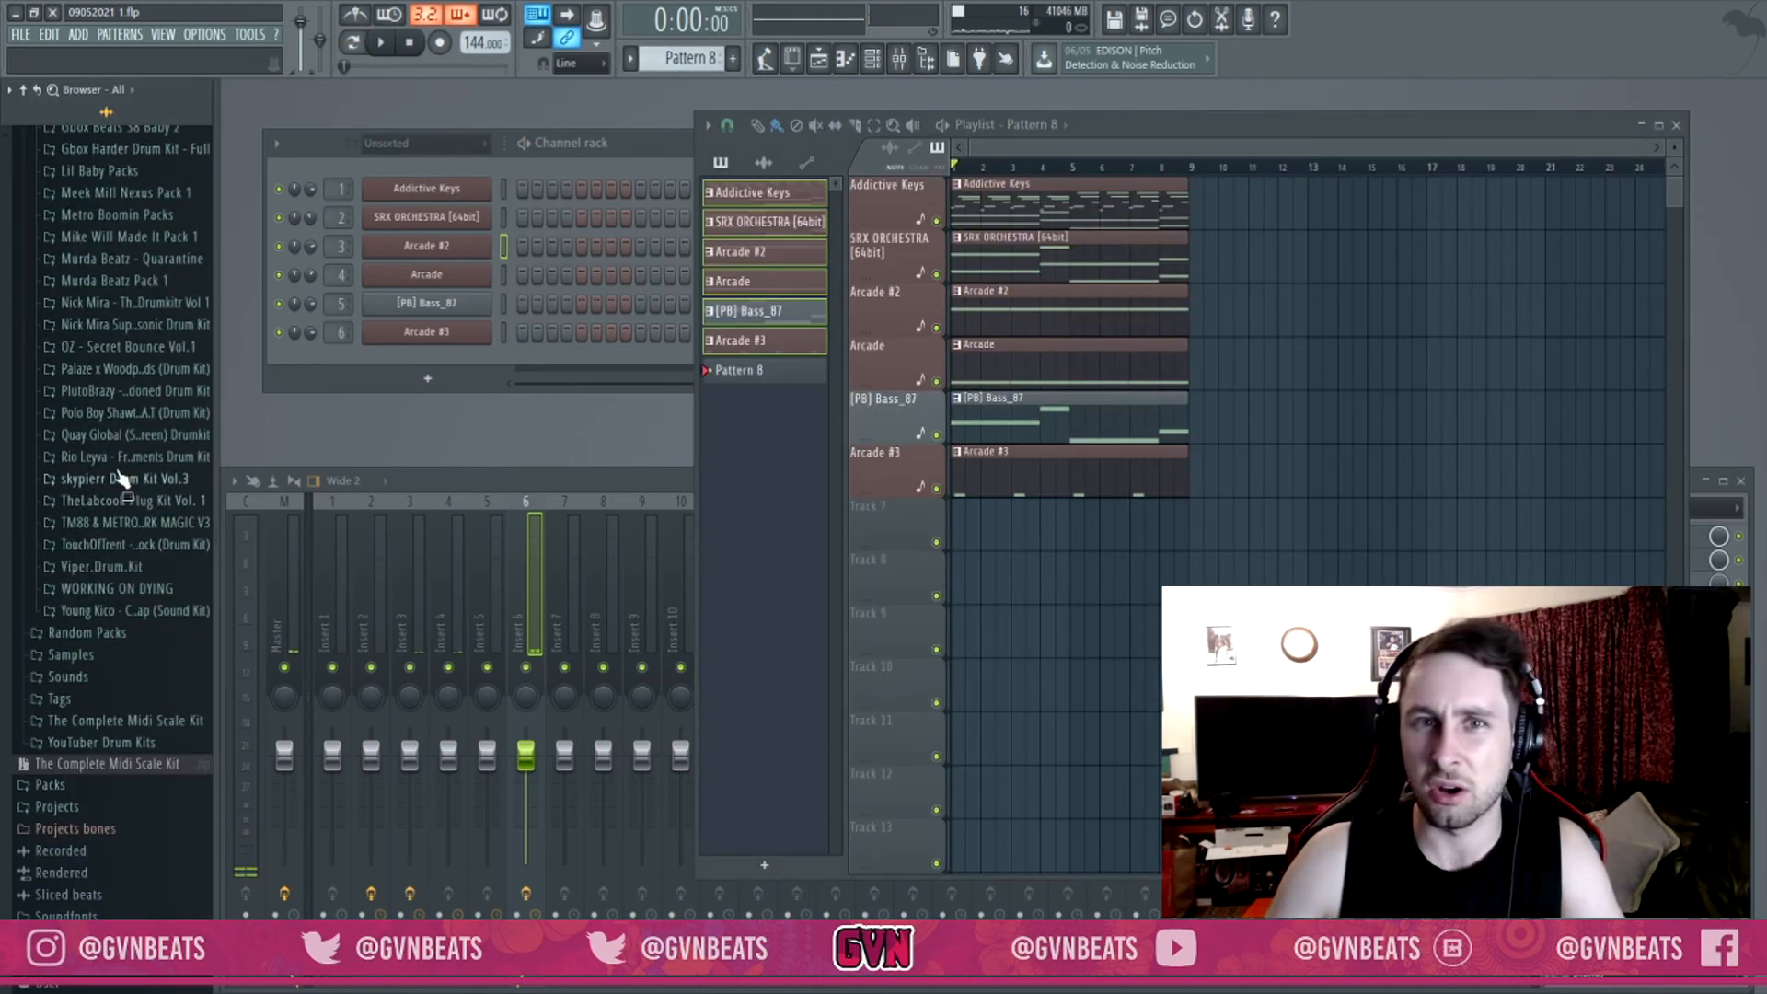
click(118, 394)
click(106, 498)
drag(127, 602, 468, 368)
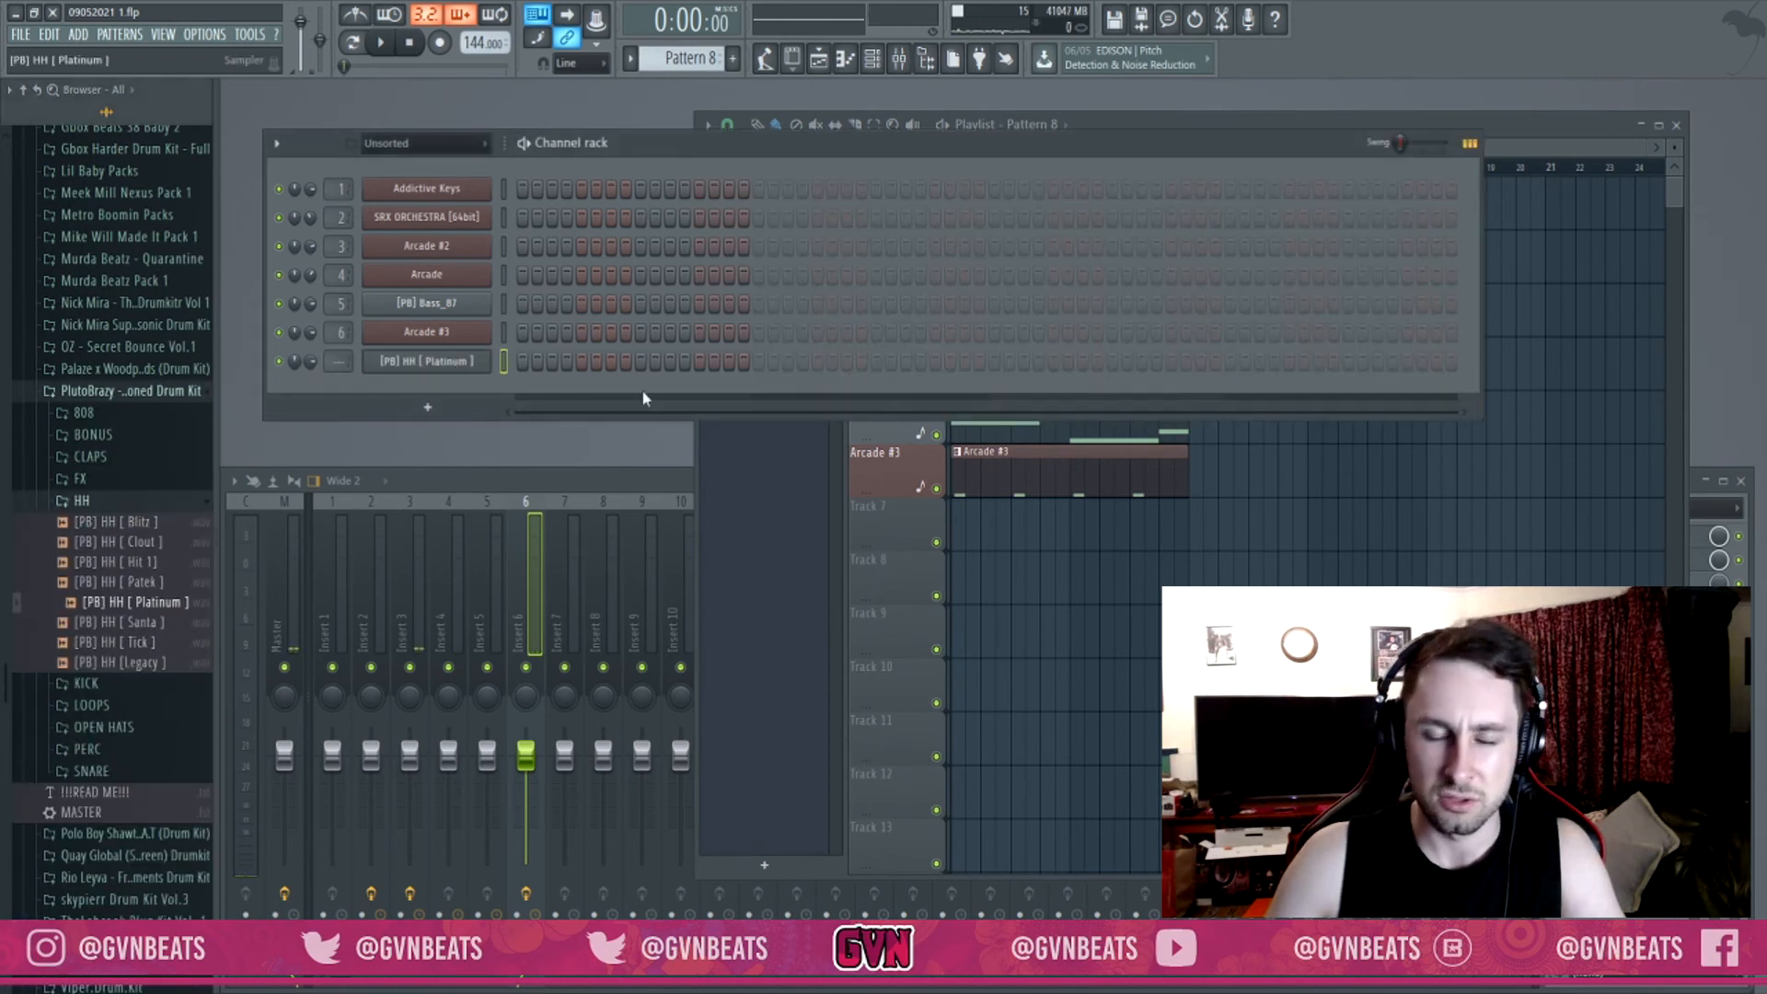
Audition the hi-hat on every second step and place Pattern 8 across eight bars on playlist Track 7.
key(space)
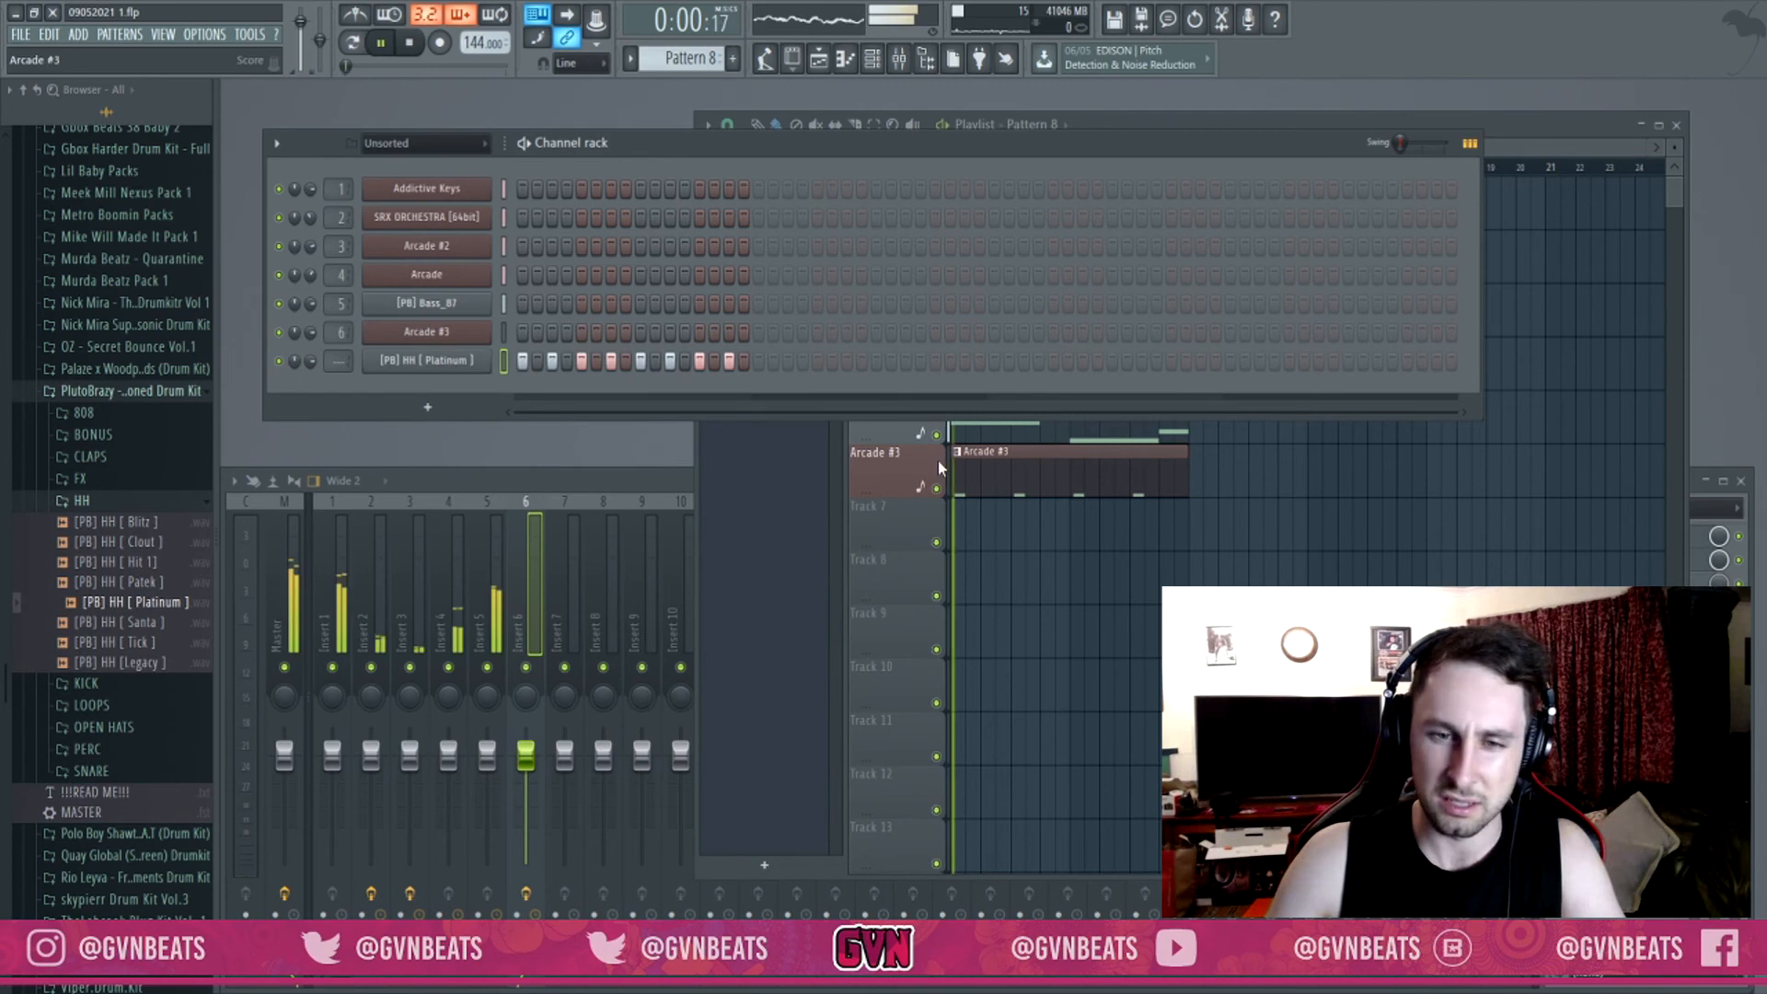
key(space)
click(812, 458)
drag(779, 374, 962, 529)
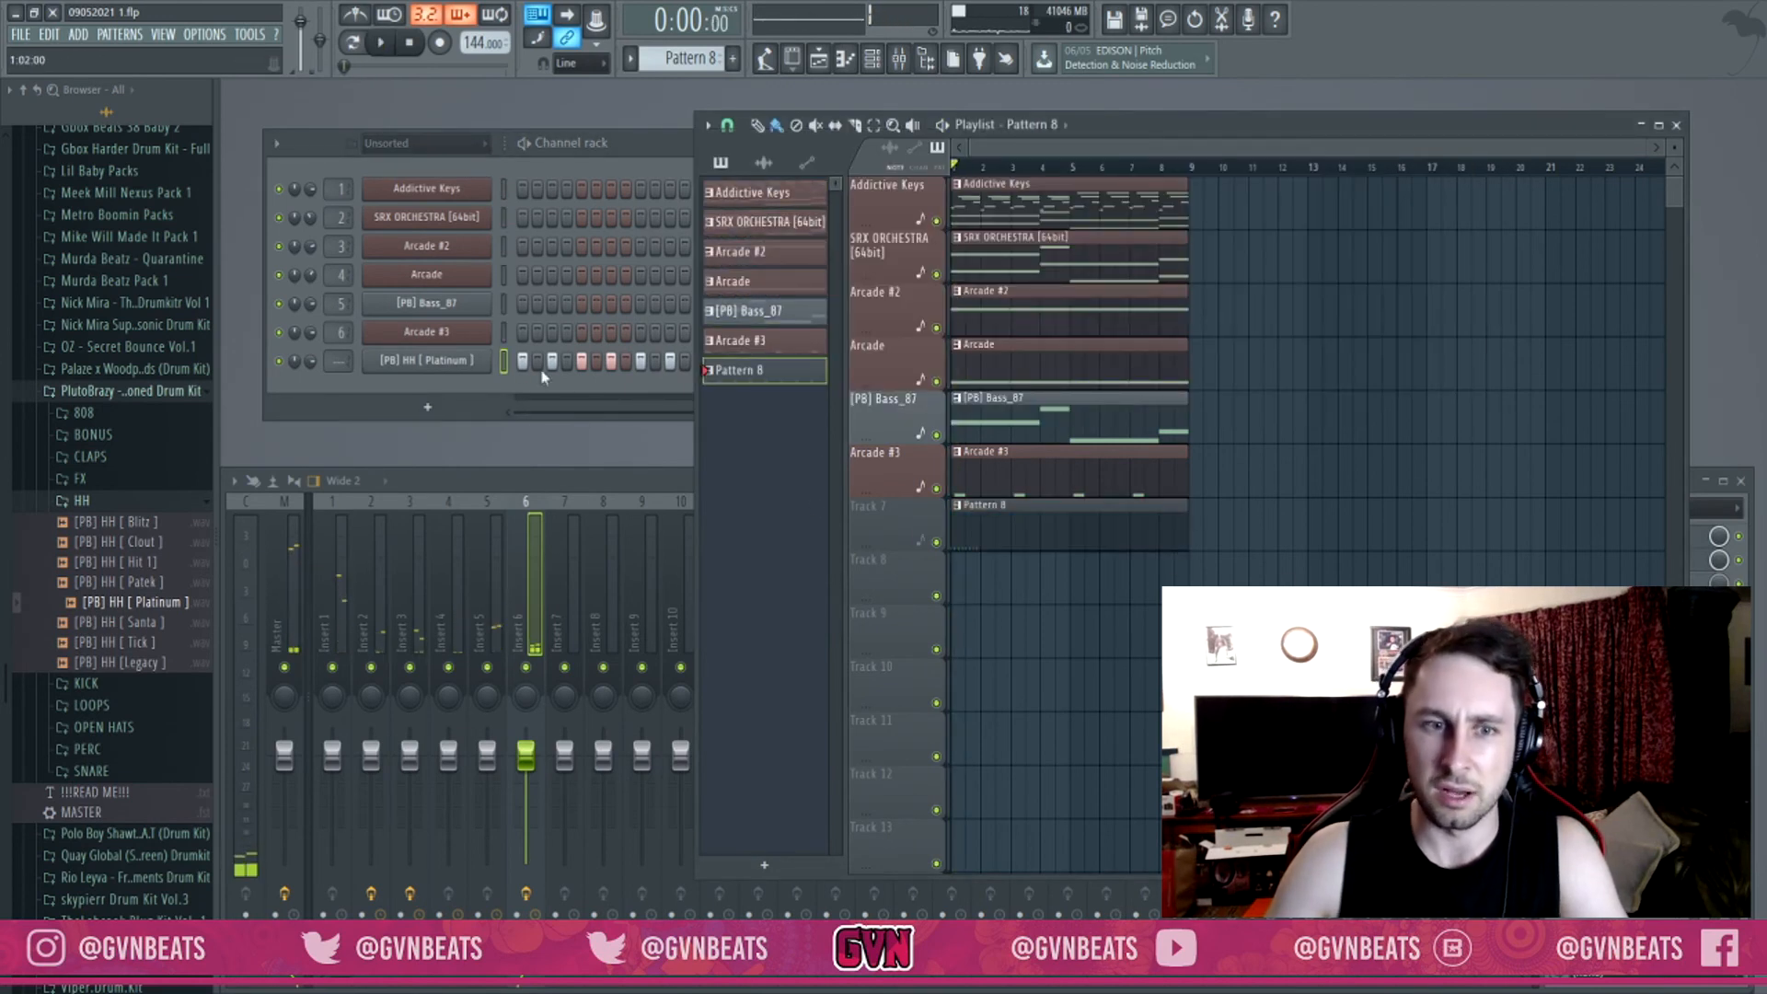
Clear the hi-hat channel's steps and draw a long C5 note from bar 1 in its piano roll.
right_click(482, 367)
click(526, 361)
key(ctrl+x)
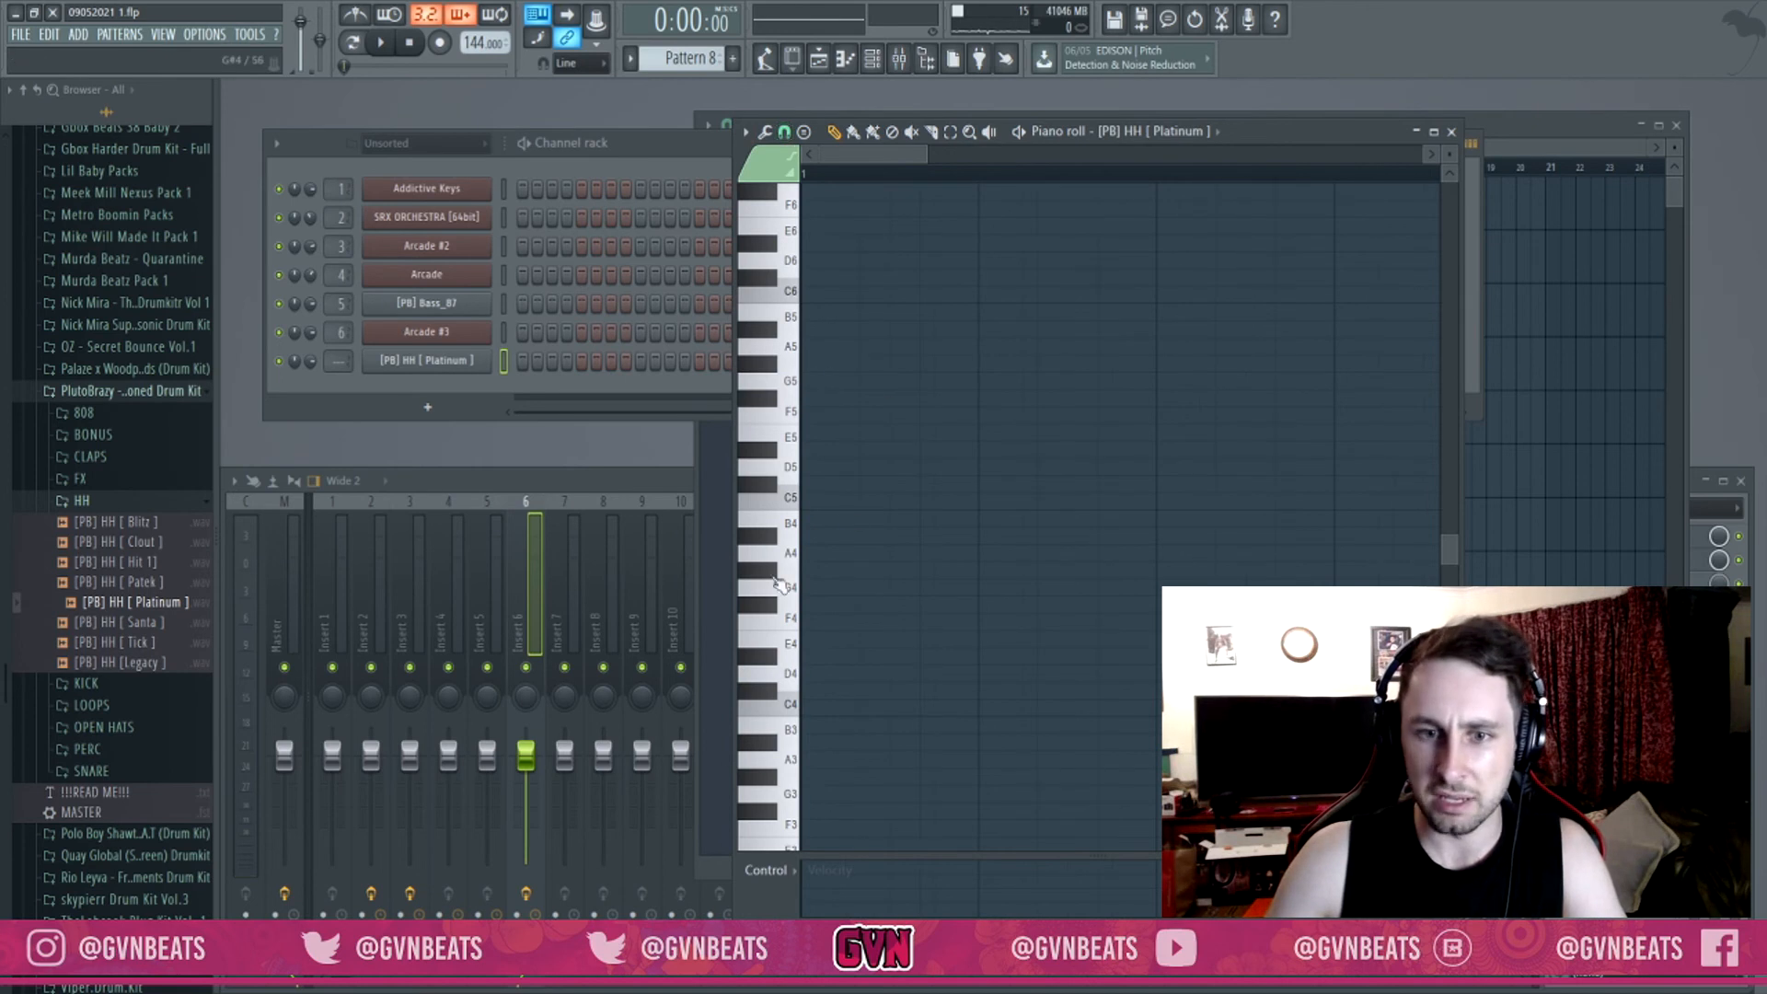
click(810, 500)
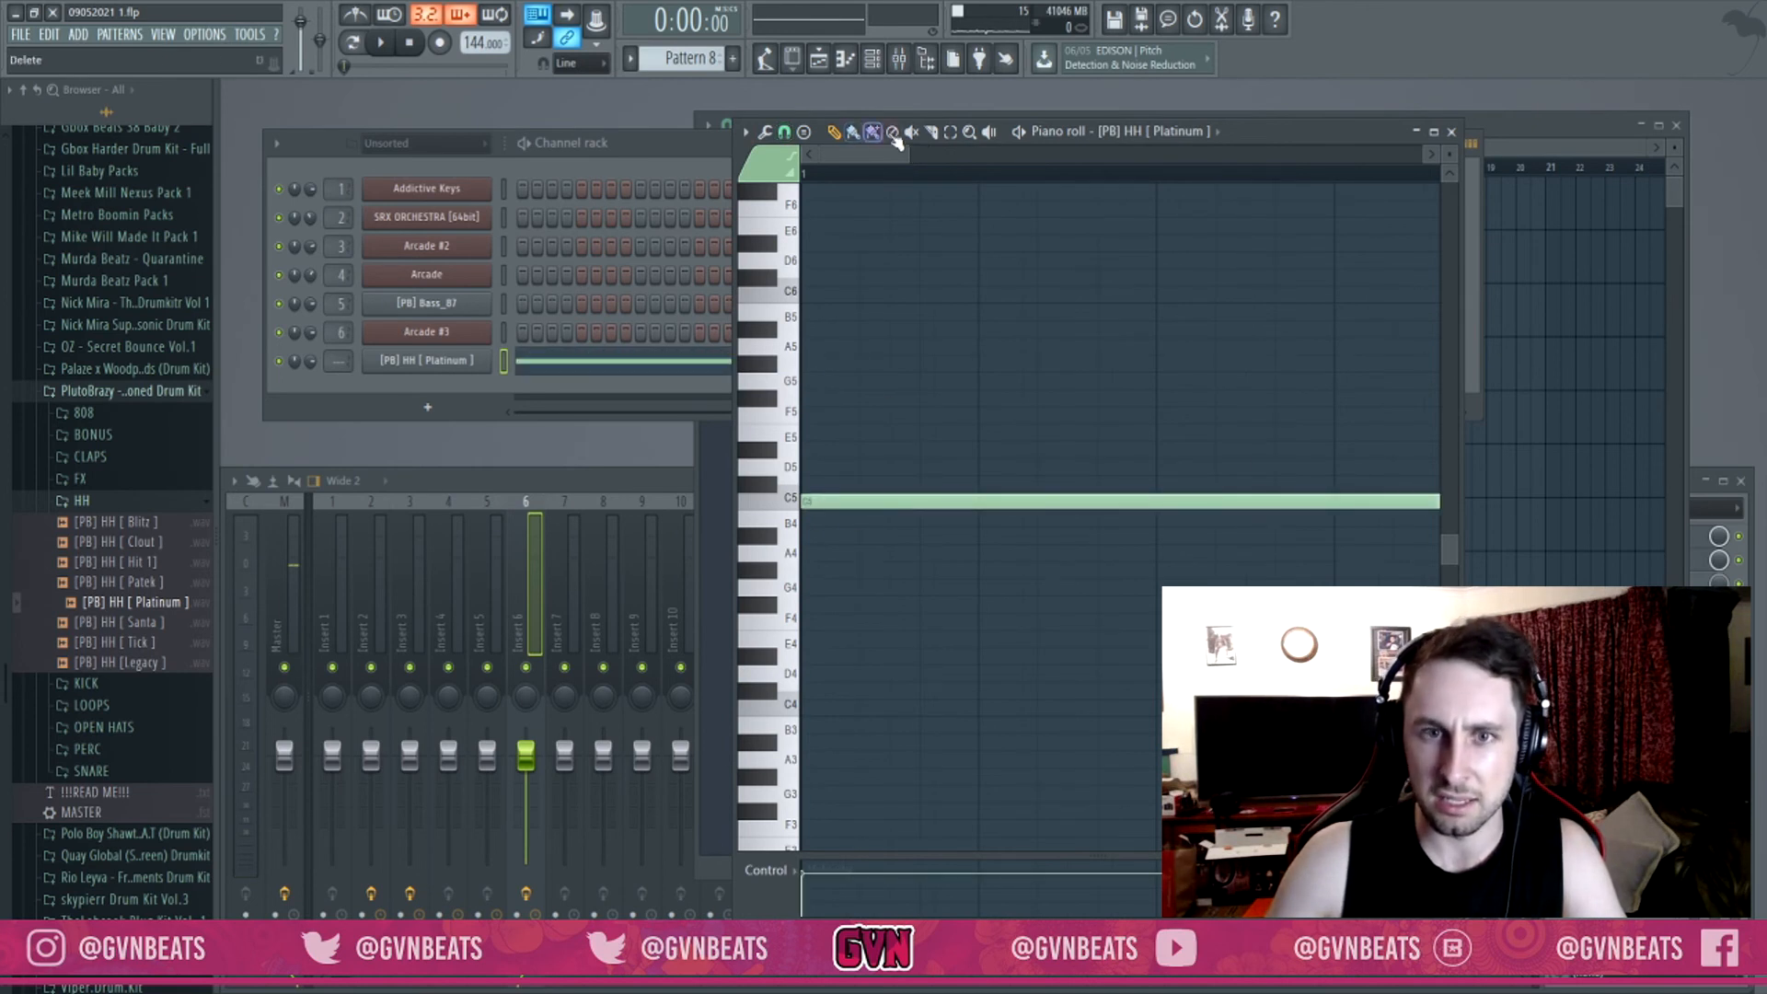
key(F5)
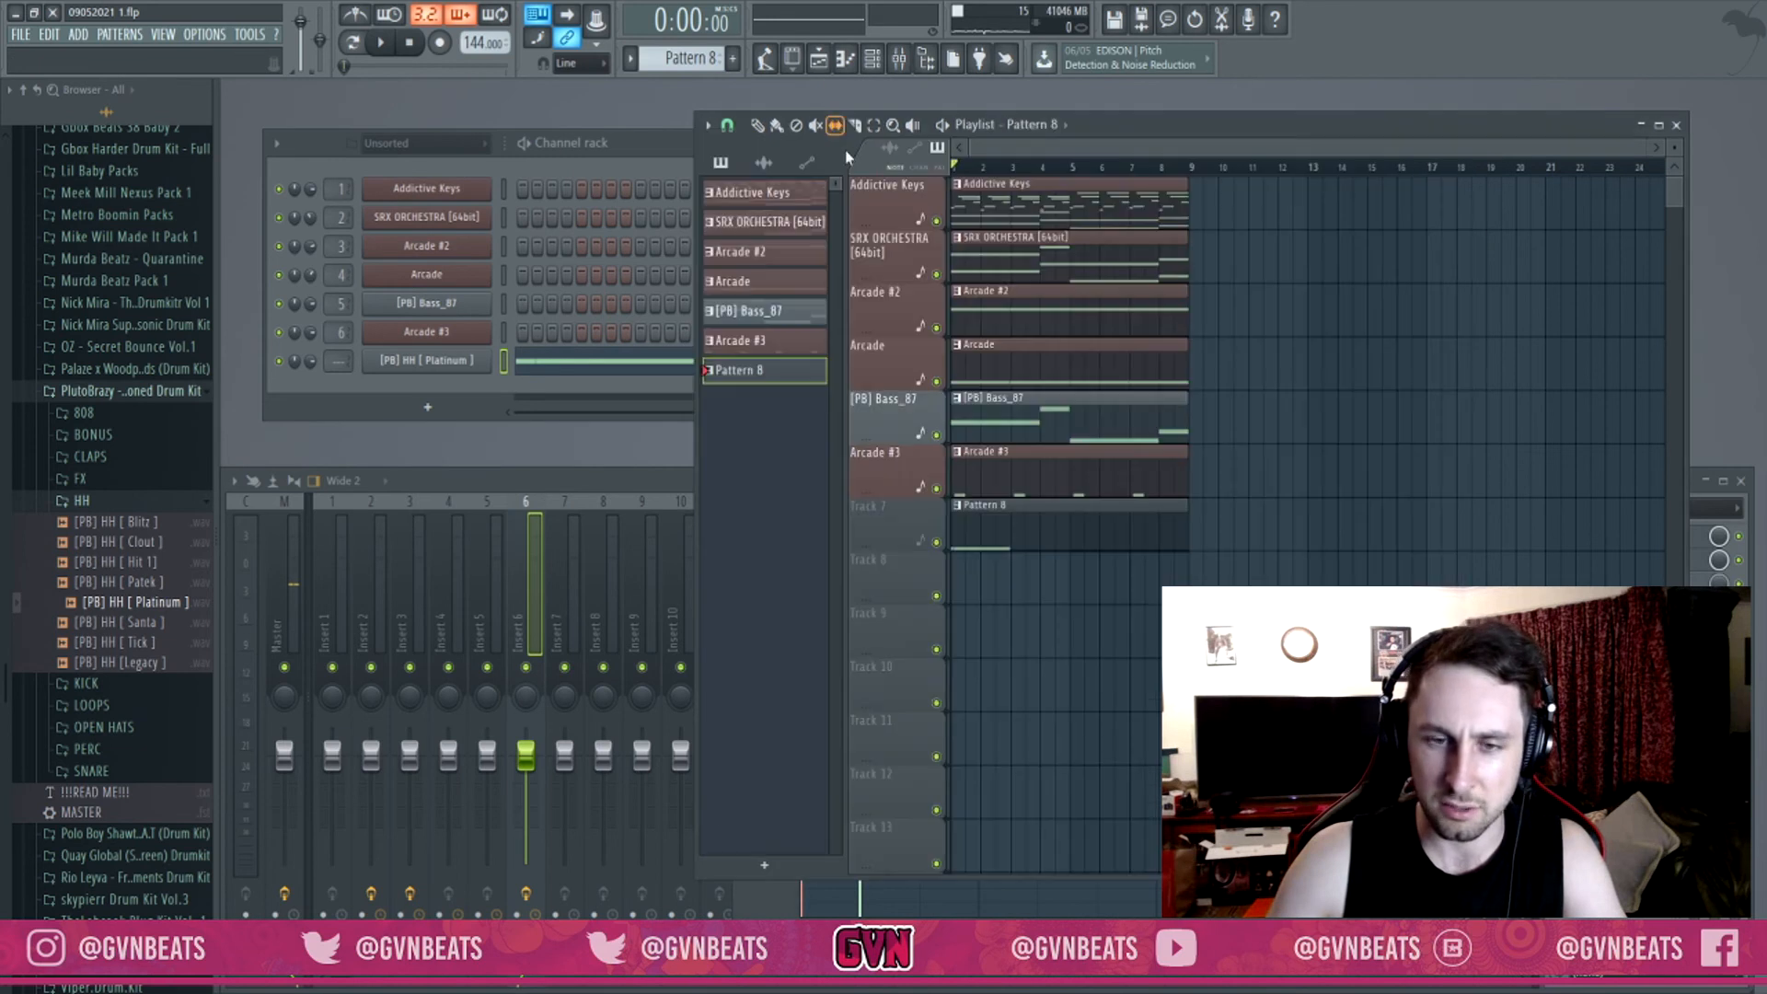
Chop the long C5 hi-hat note into short, even hits with a rapid roll in bar 1.
click(640, 367)
right_click(977, 504)
click(889, 502)
click(949, 502)
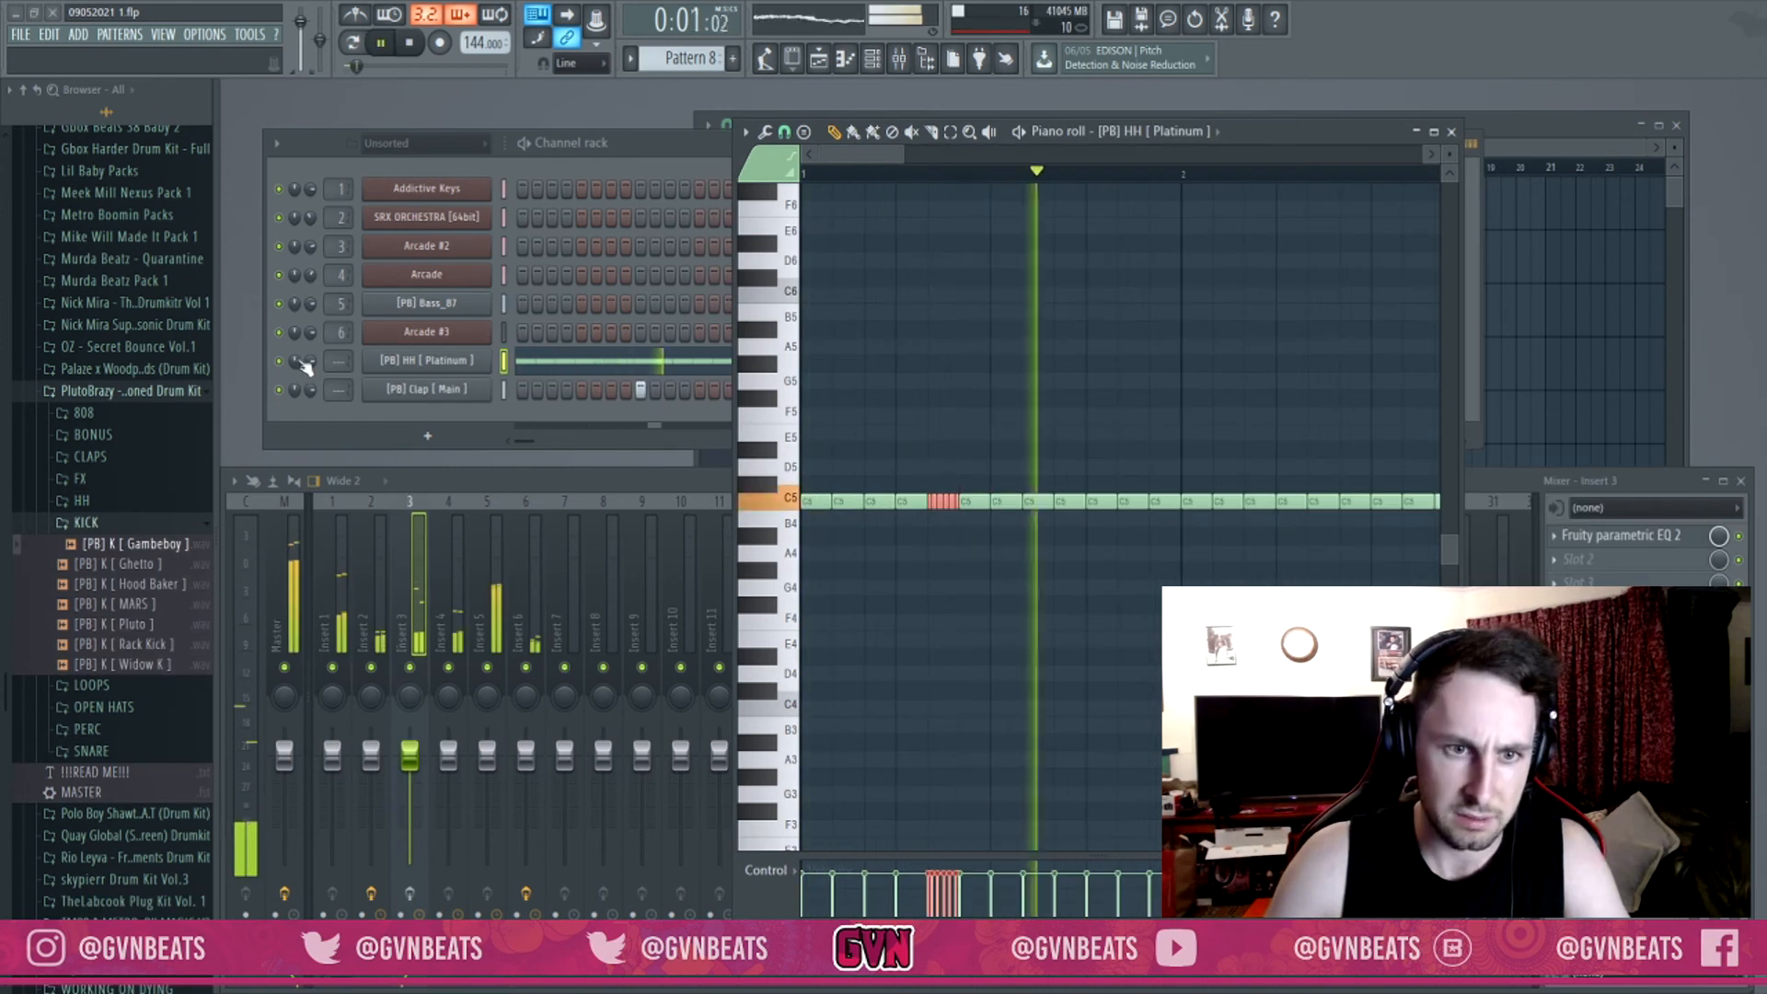
Add two consecutive C4 hi-hat notes in the second half of bar 1 and lower their velocity.
click(1036, 708)
click(1066, 708)
key(space)
drag(1096, 738, 1013, 682)
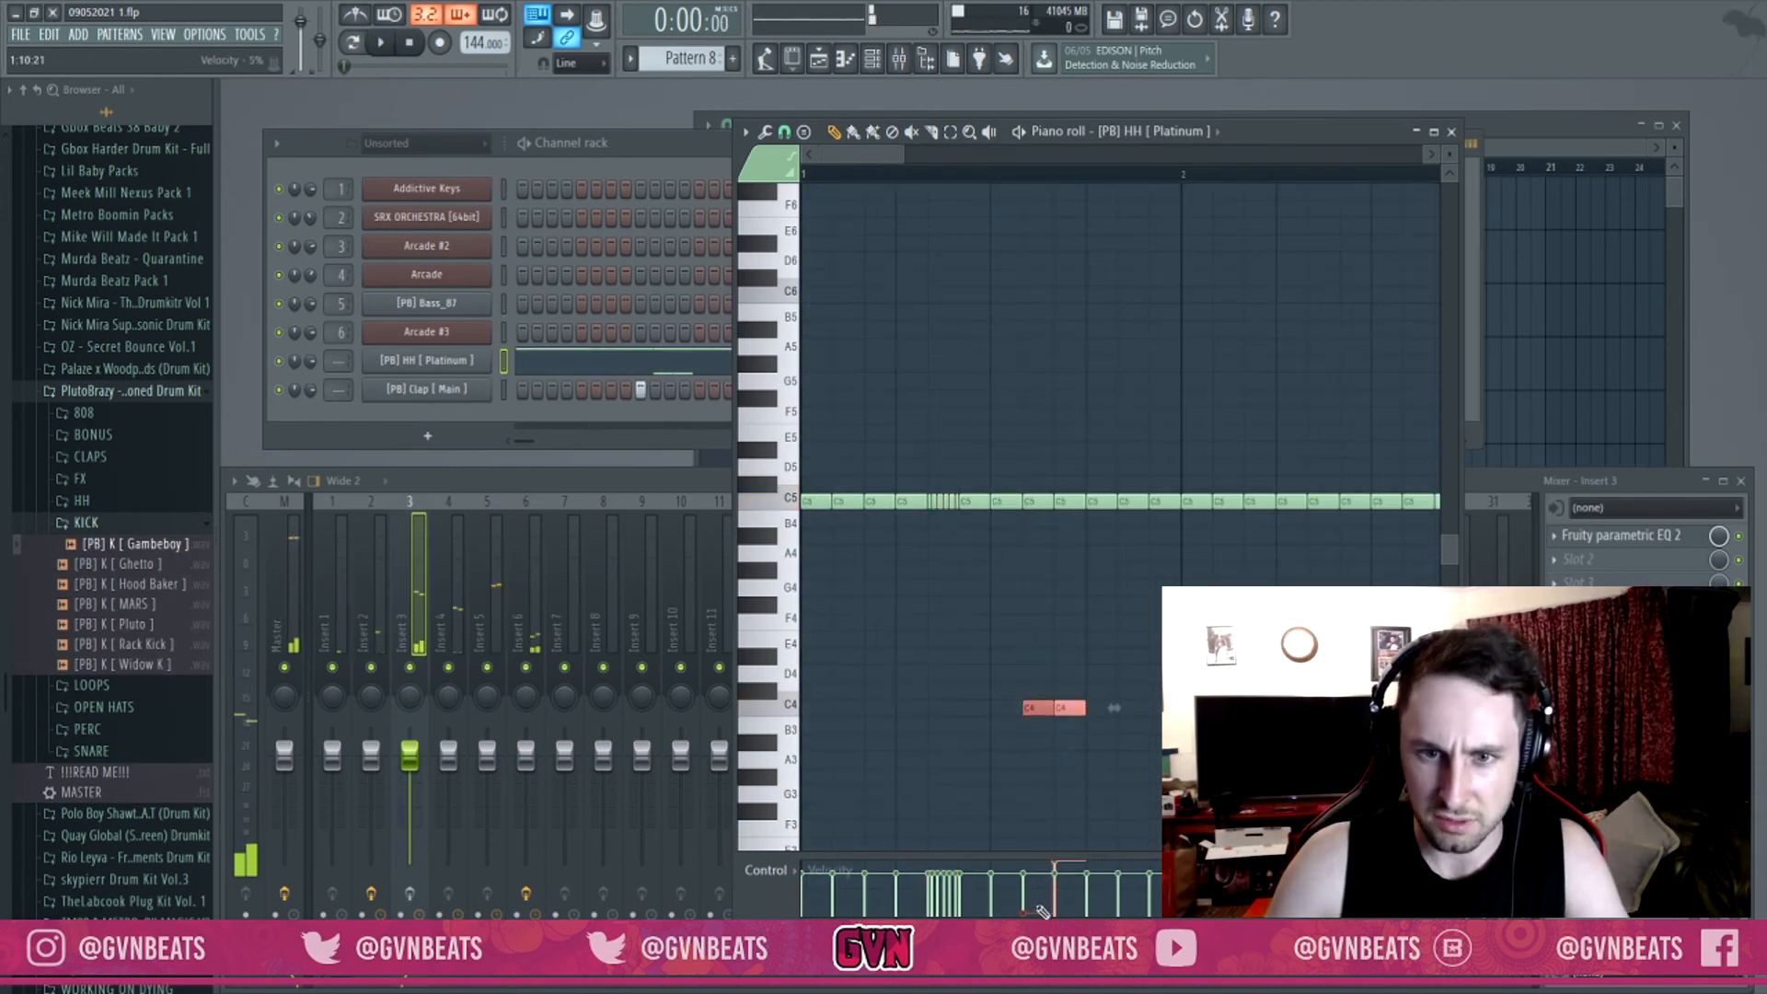
key(space)
ctrl+click(1140, 765)
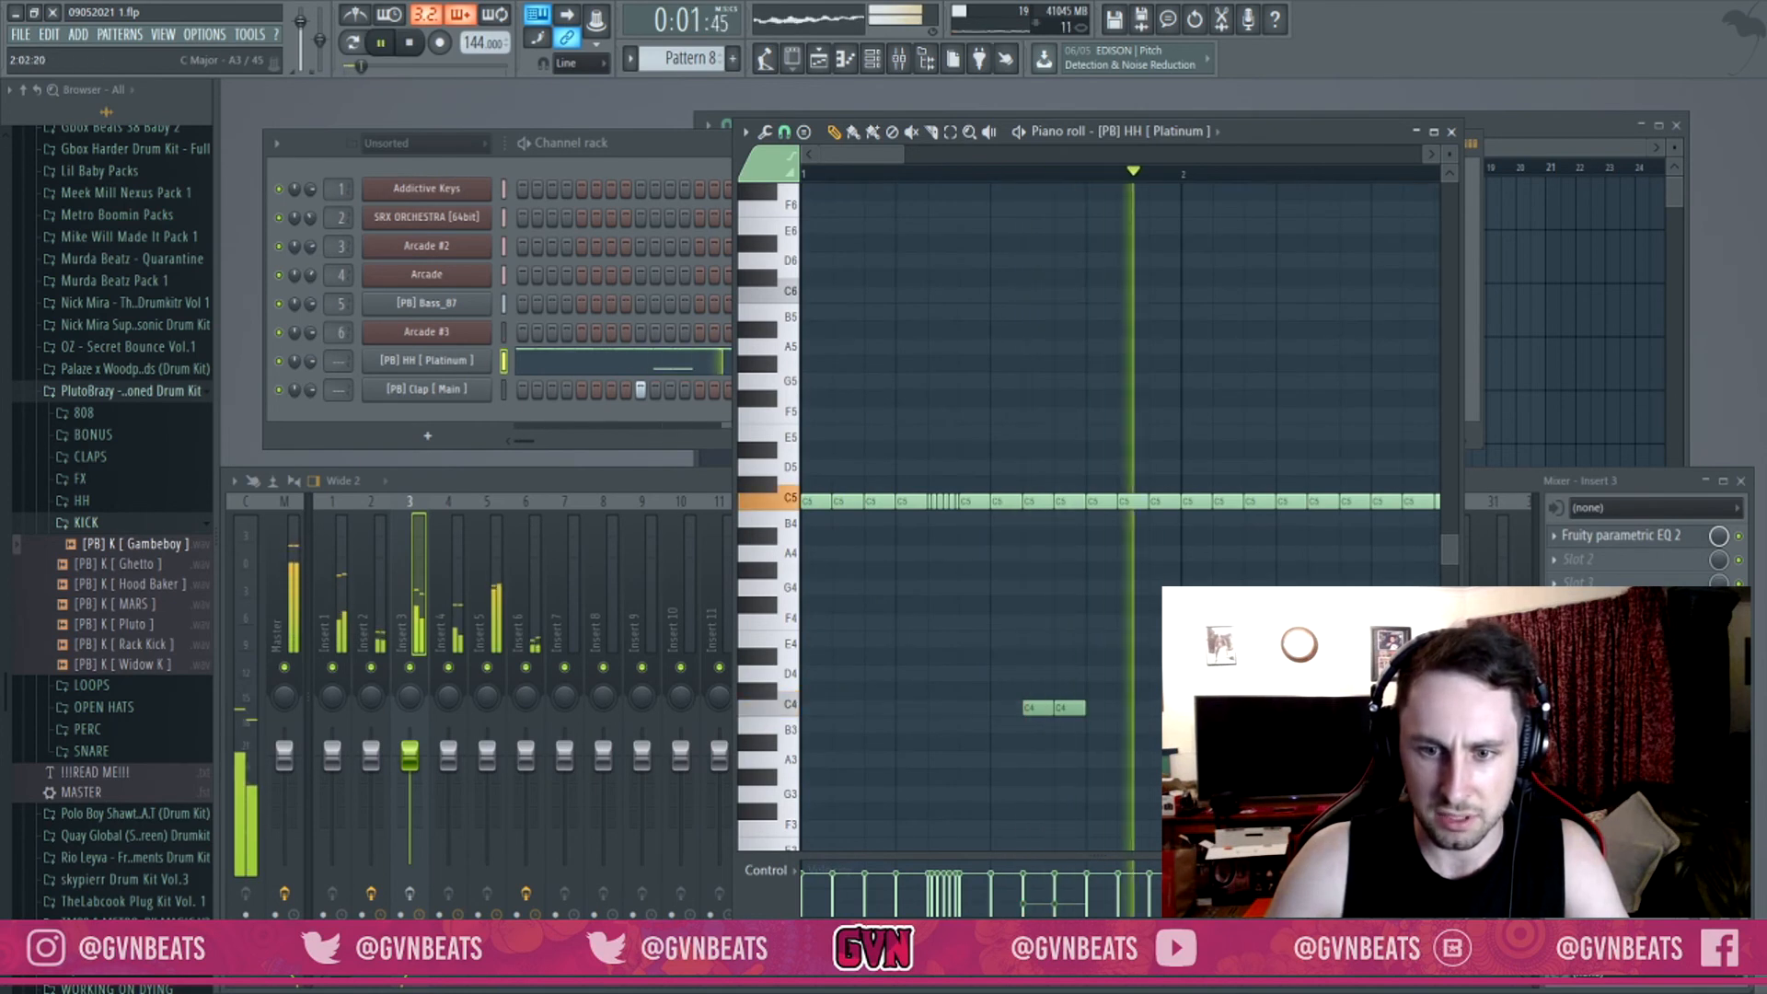
Play back the hi-hat pattern from bars 1 and 3 to check its rolls and lower-pitched notes.
key(space)
key(space)
scroll(976, 177, down, 2)
key(space)
key(space)
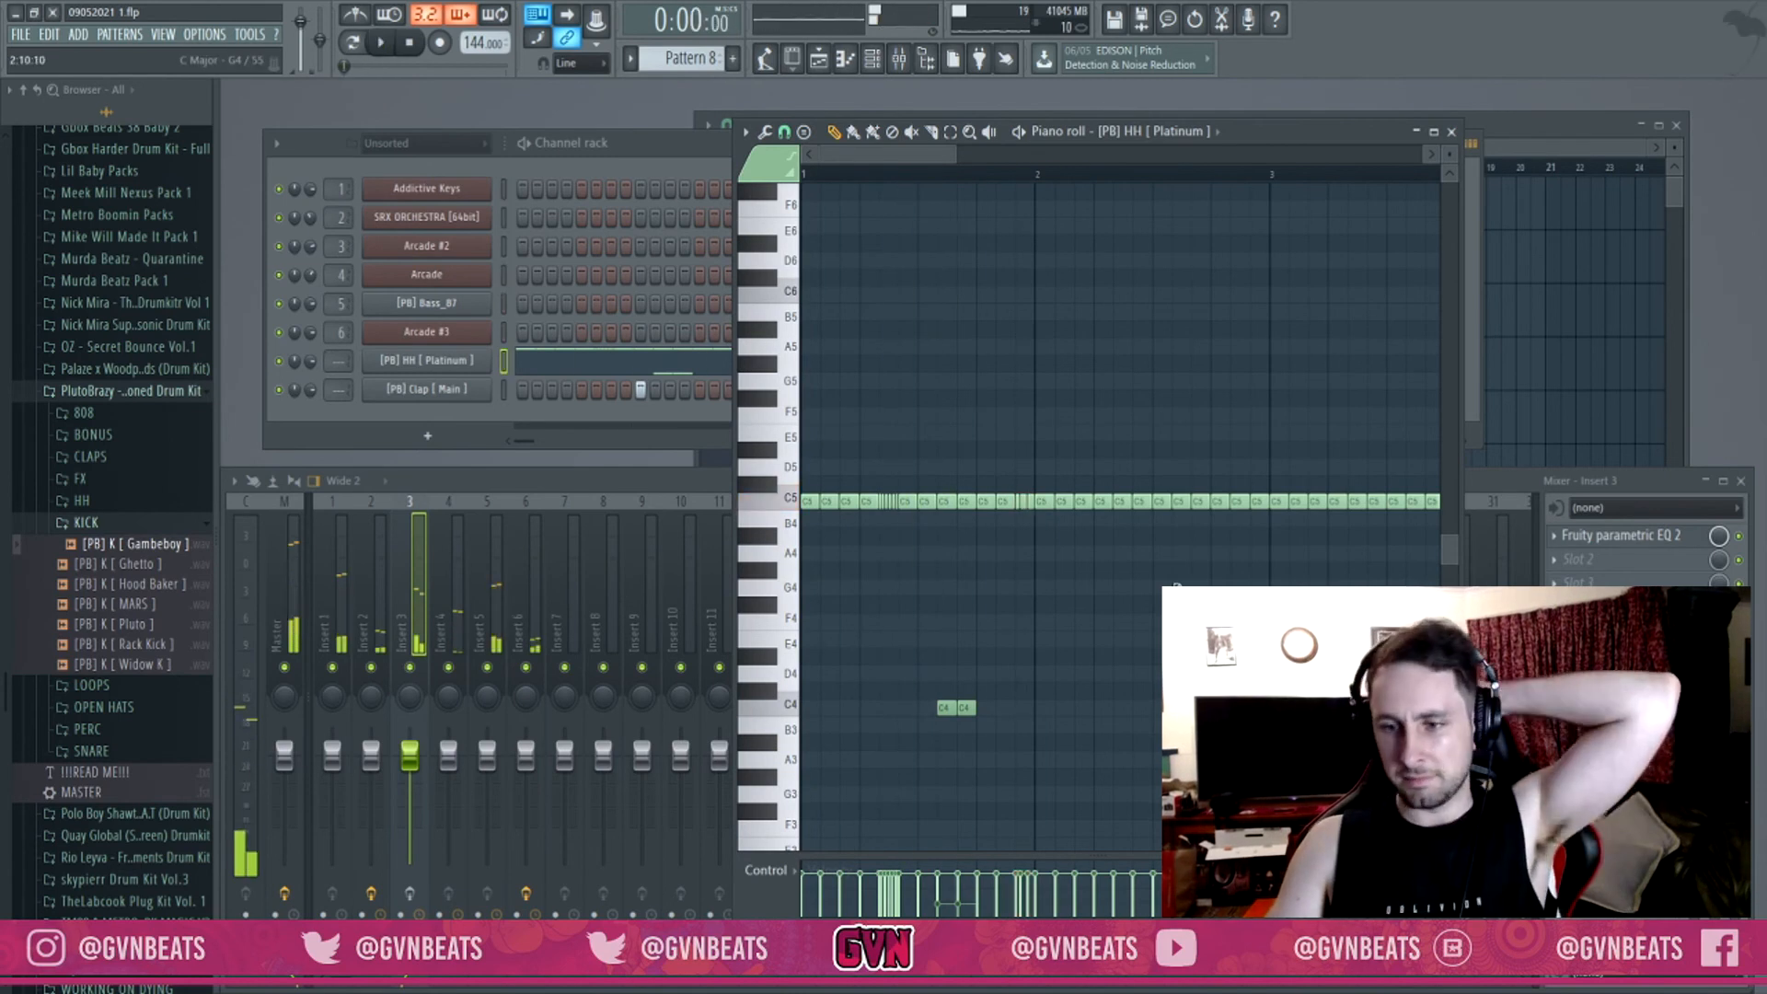
key(space)
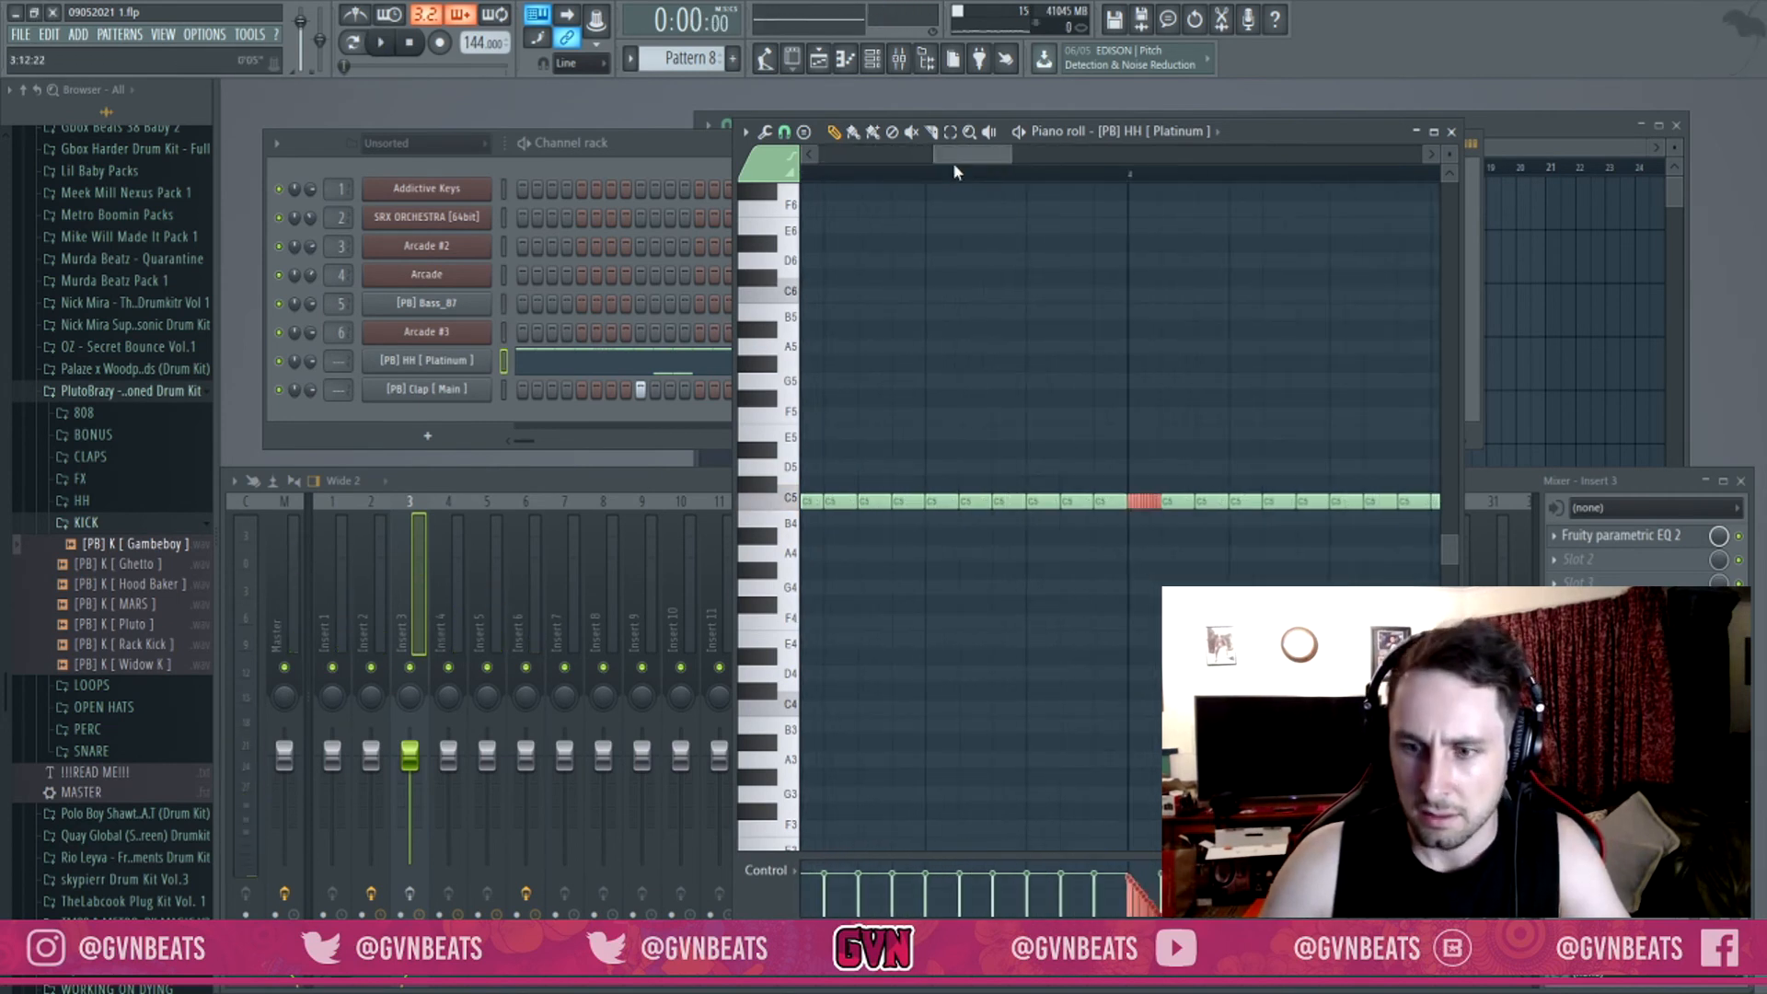
scroll(964, 168, down, 3)
drag(953, 155, 925, 154)
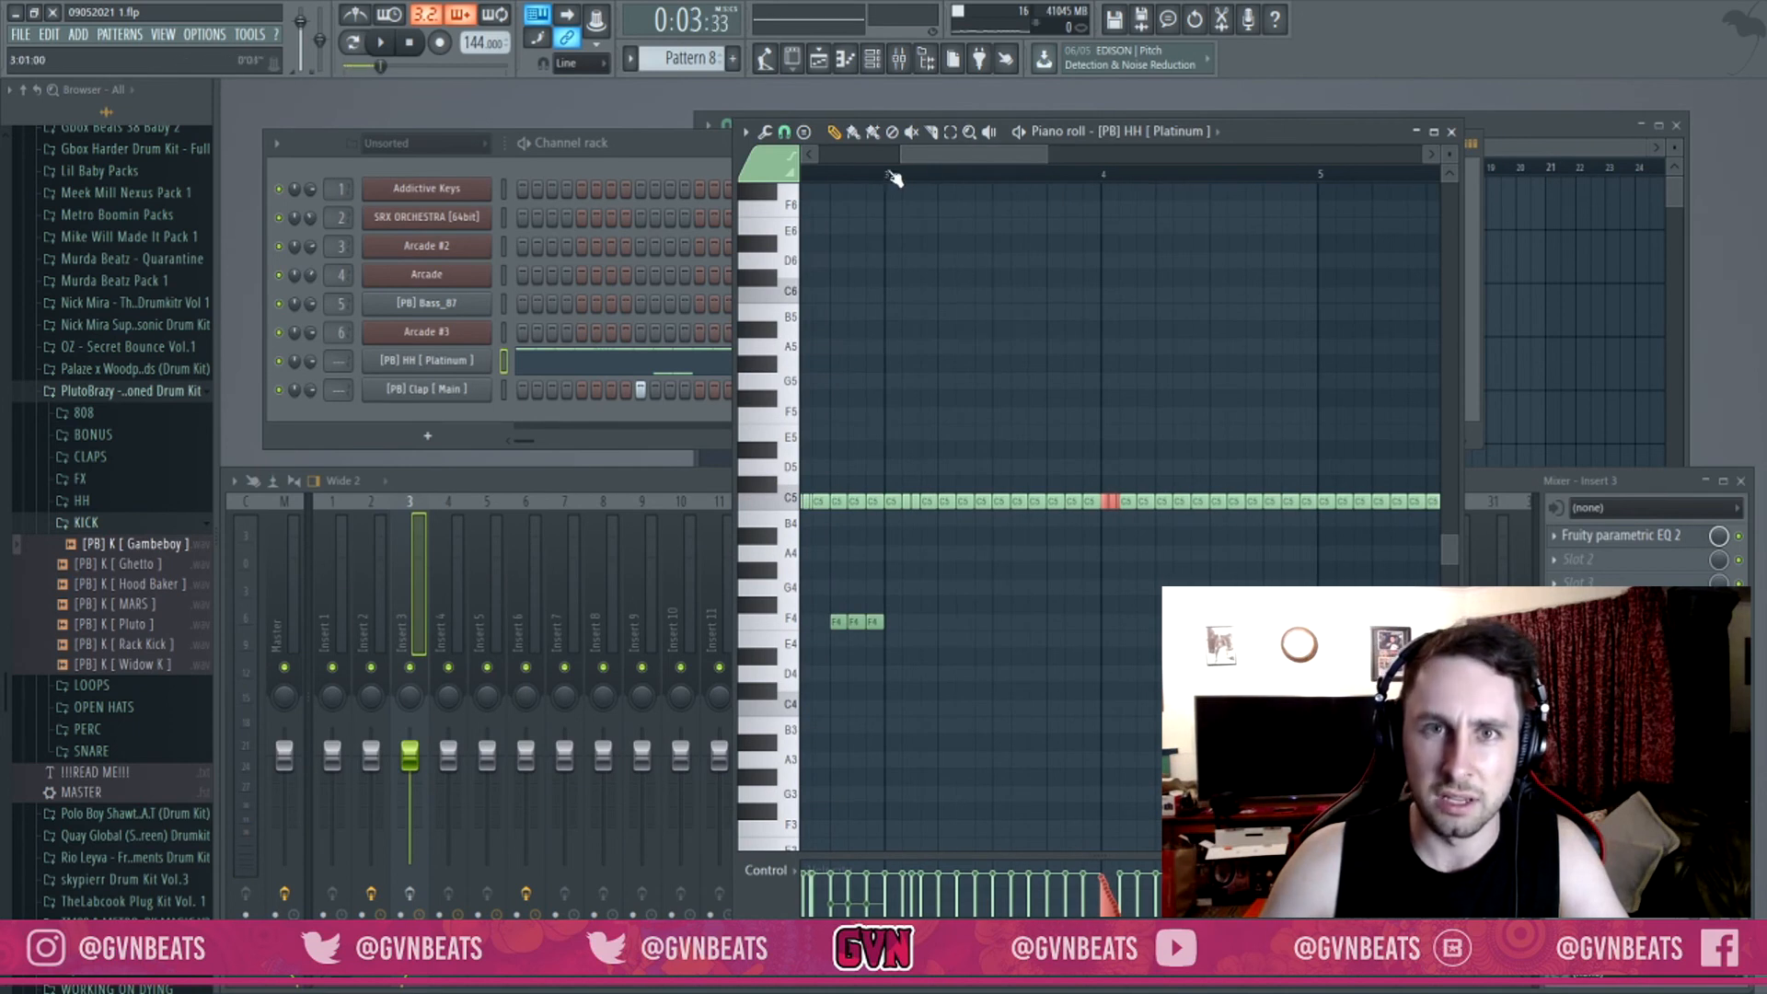
key(space)
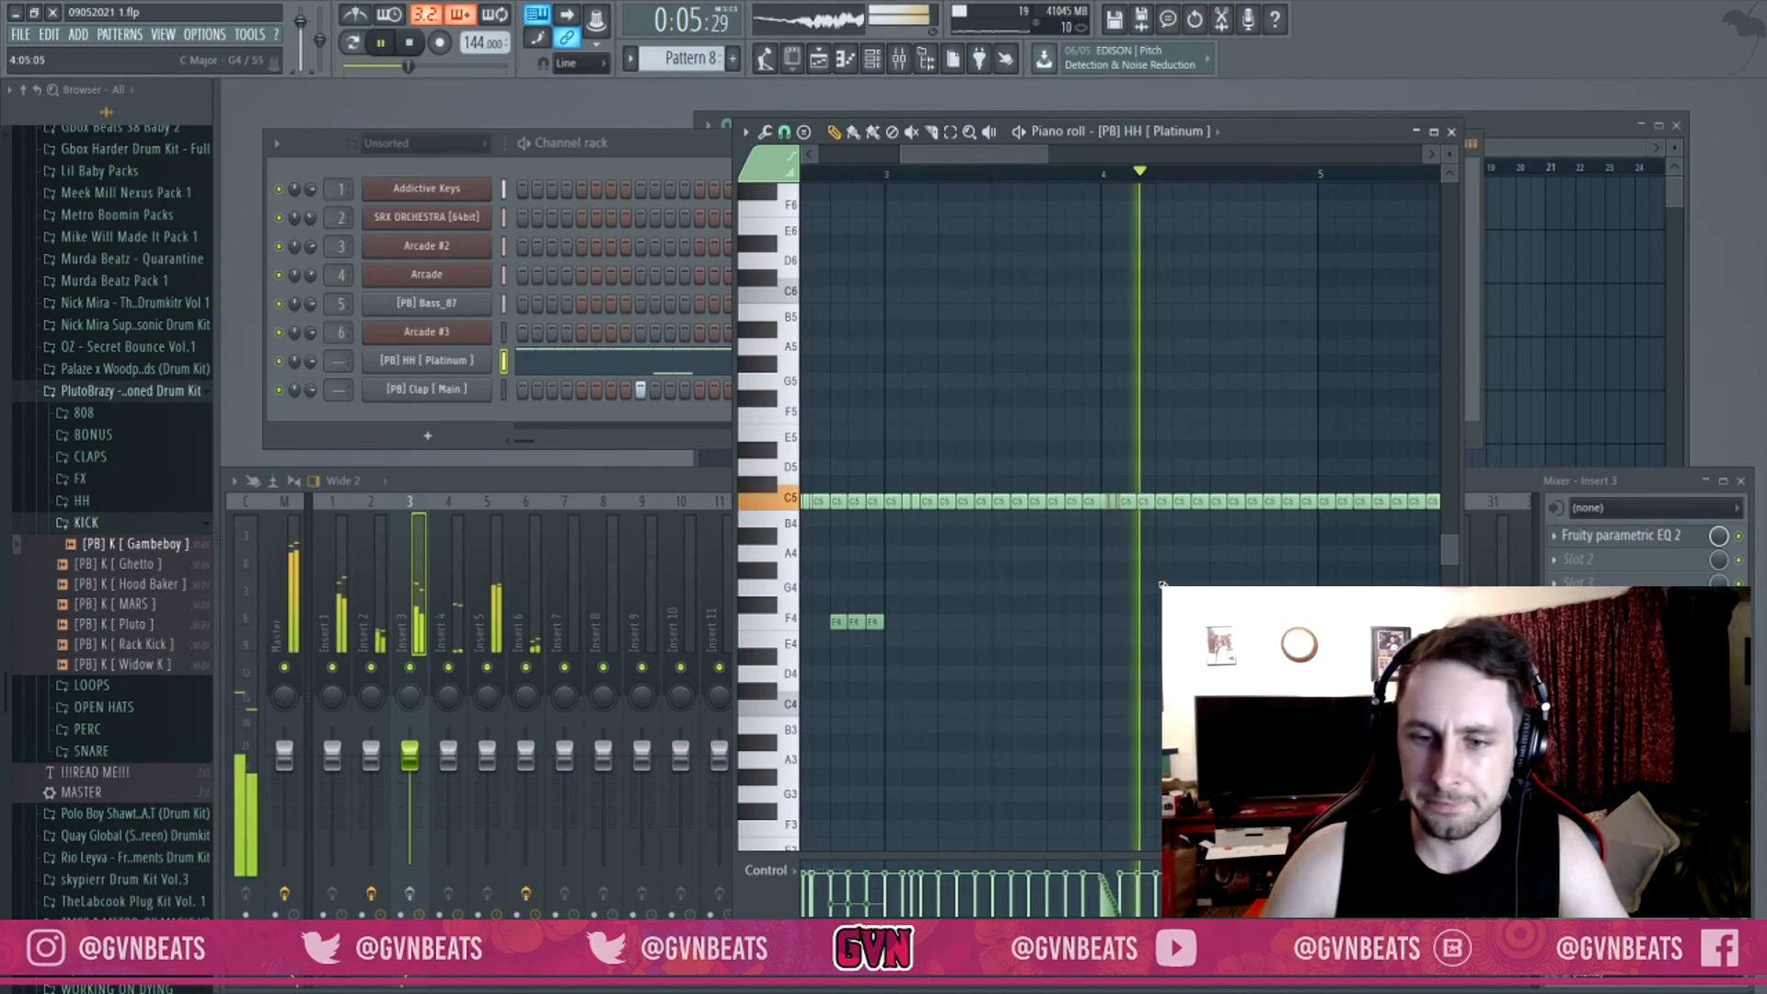
key(space)
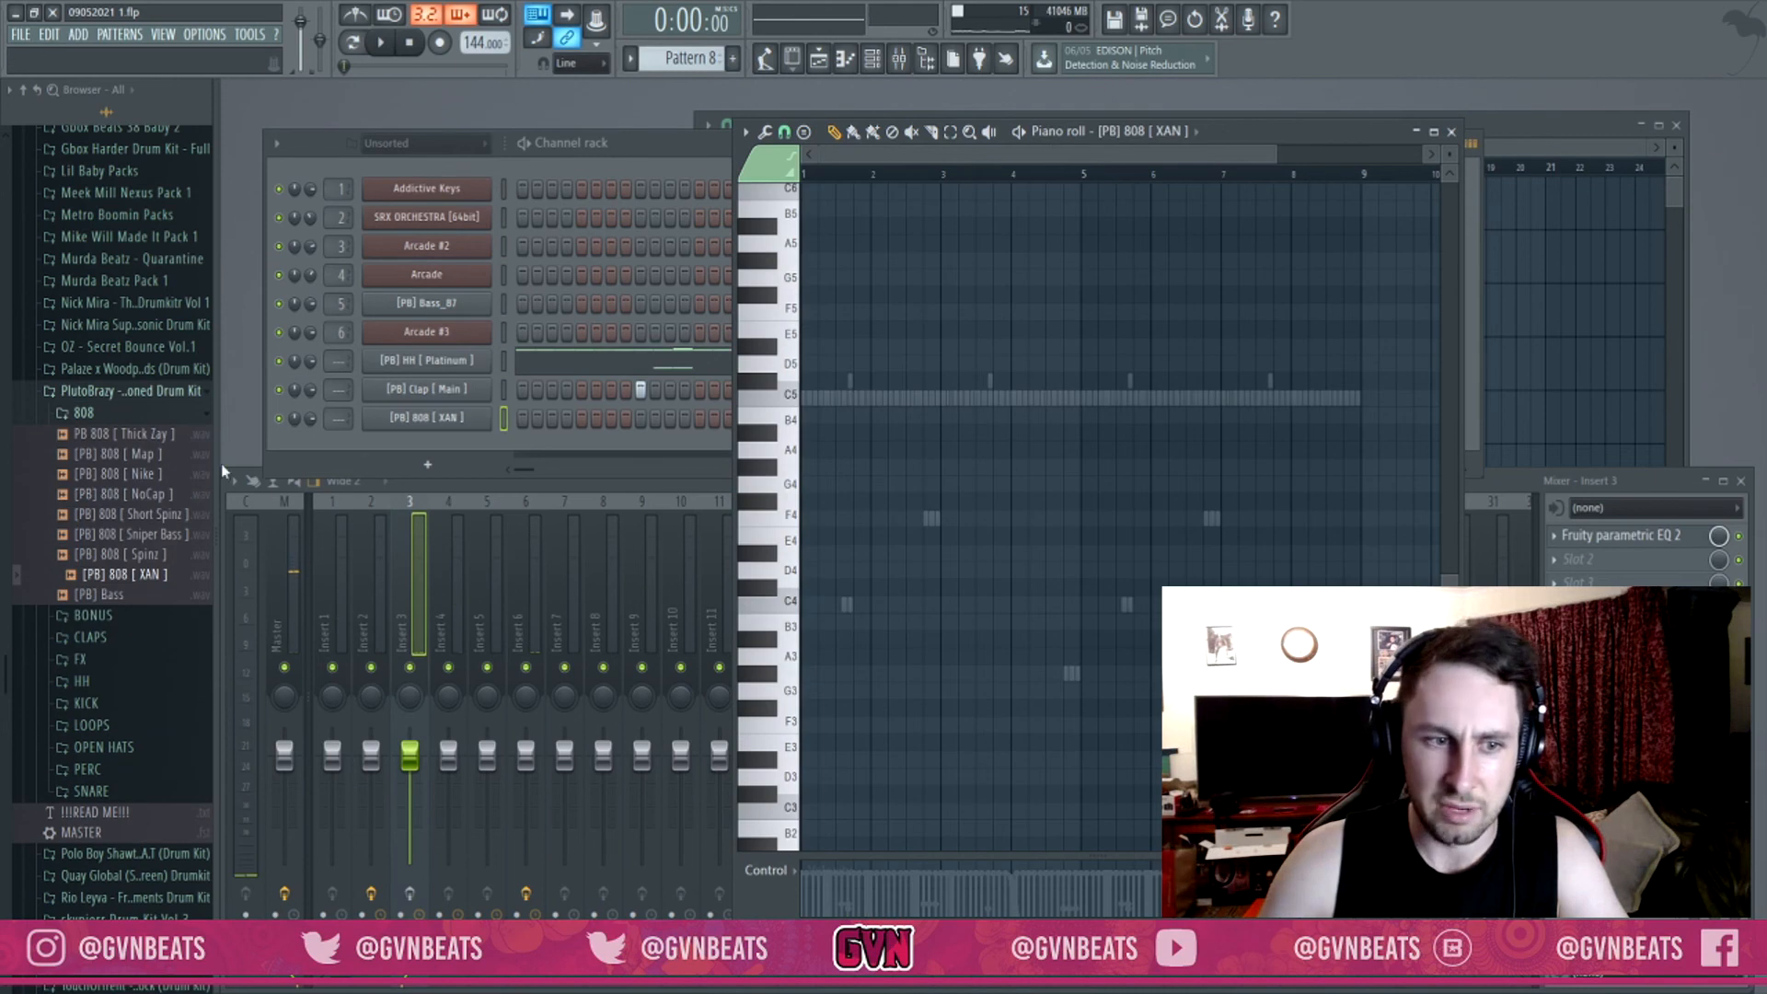
Add a short C#4 note at the start of bar 1 for the 808 in the Addictive Keys pattern.
scroll(934, 500, up, 4)
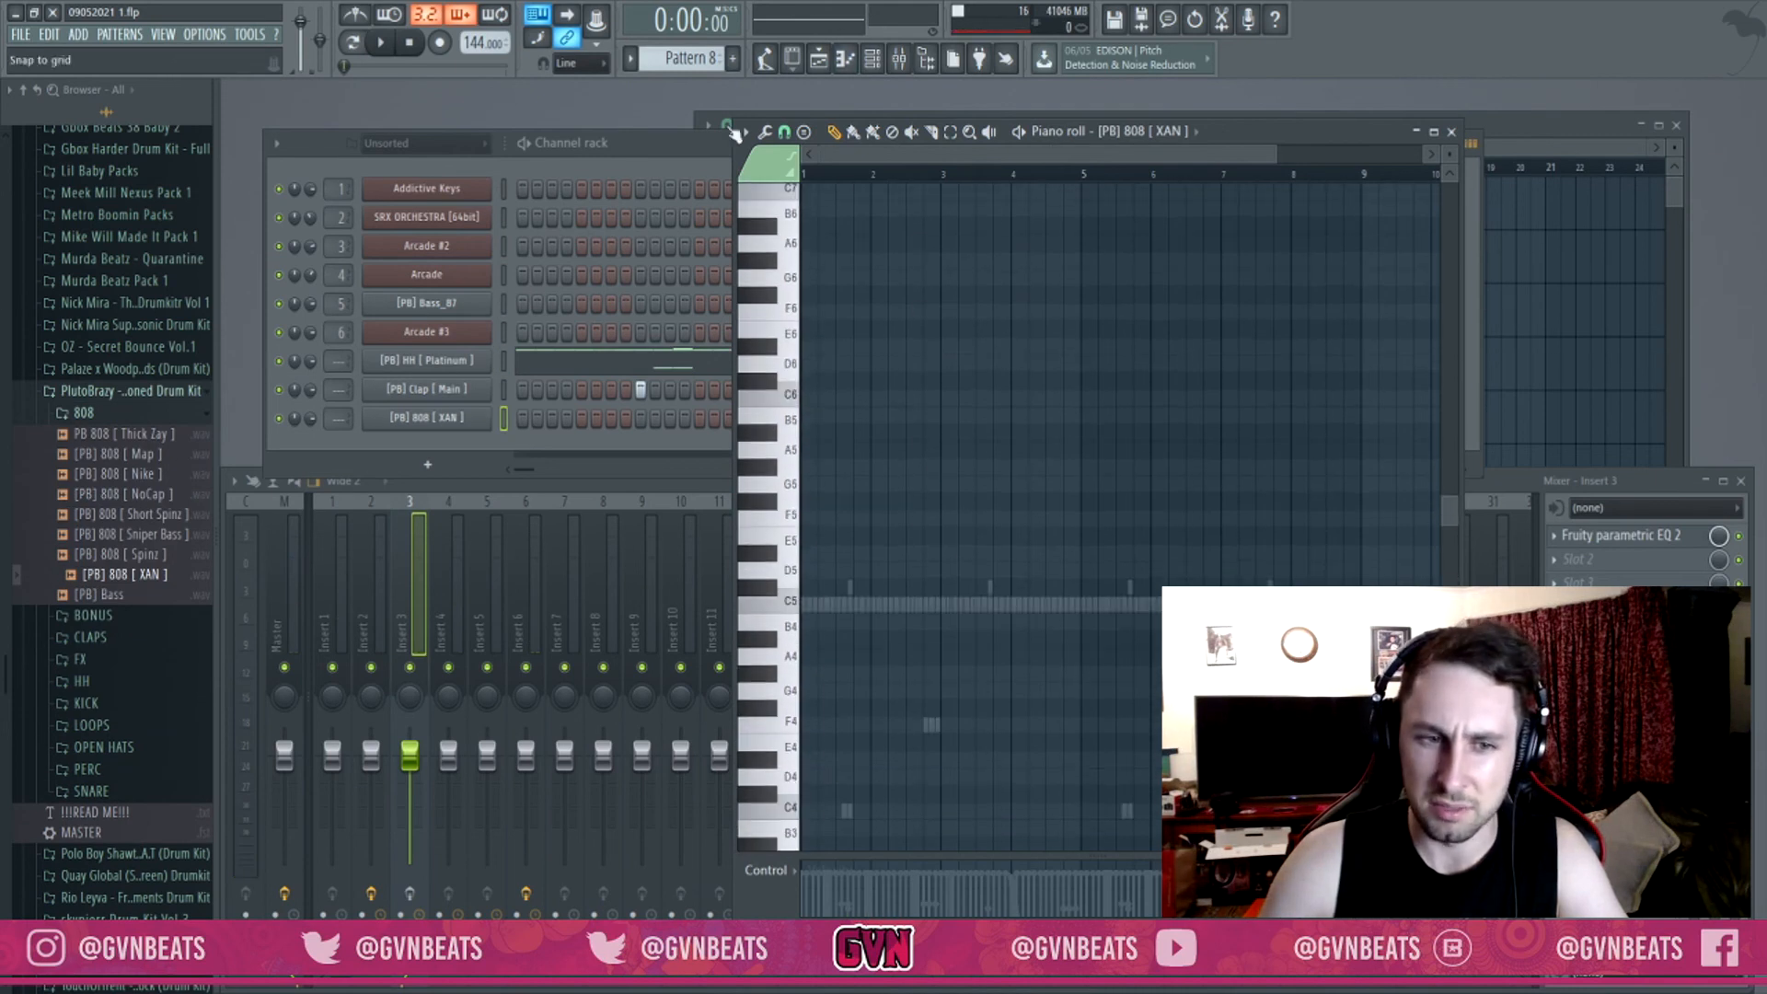
scroll(678, 61, up, 7)
scroll(905, 491, down, 7)
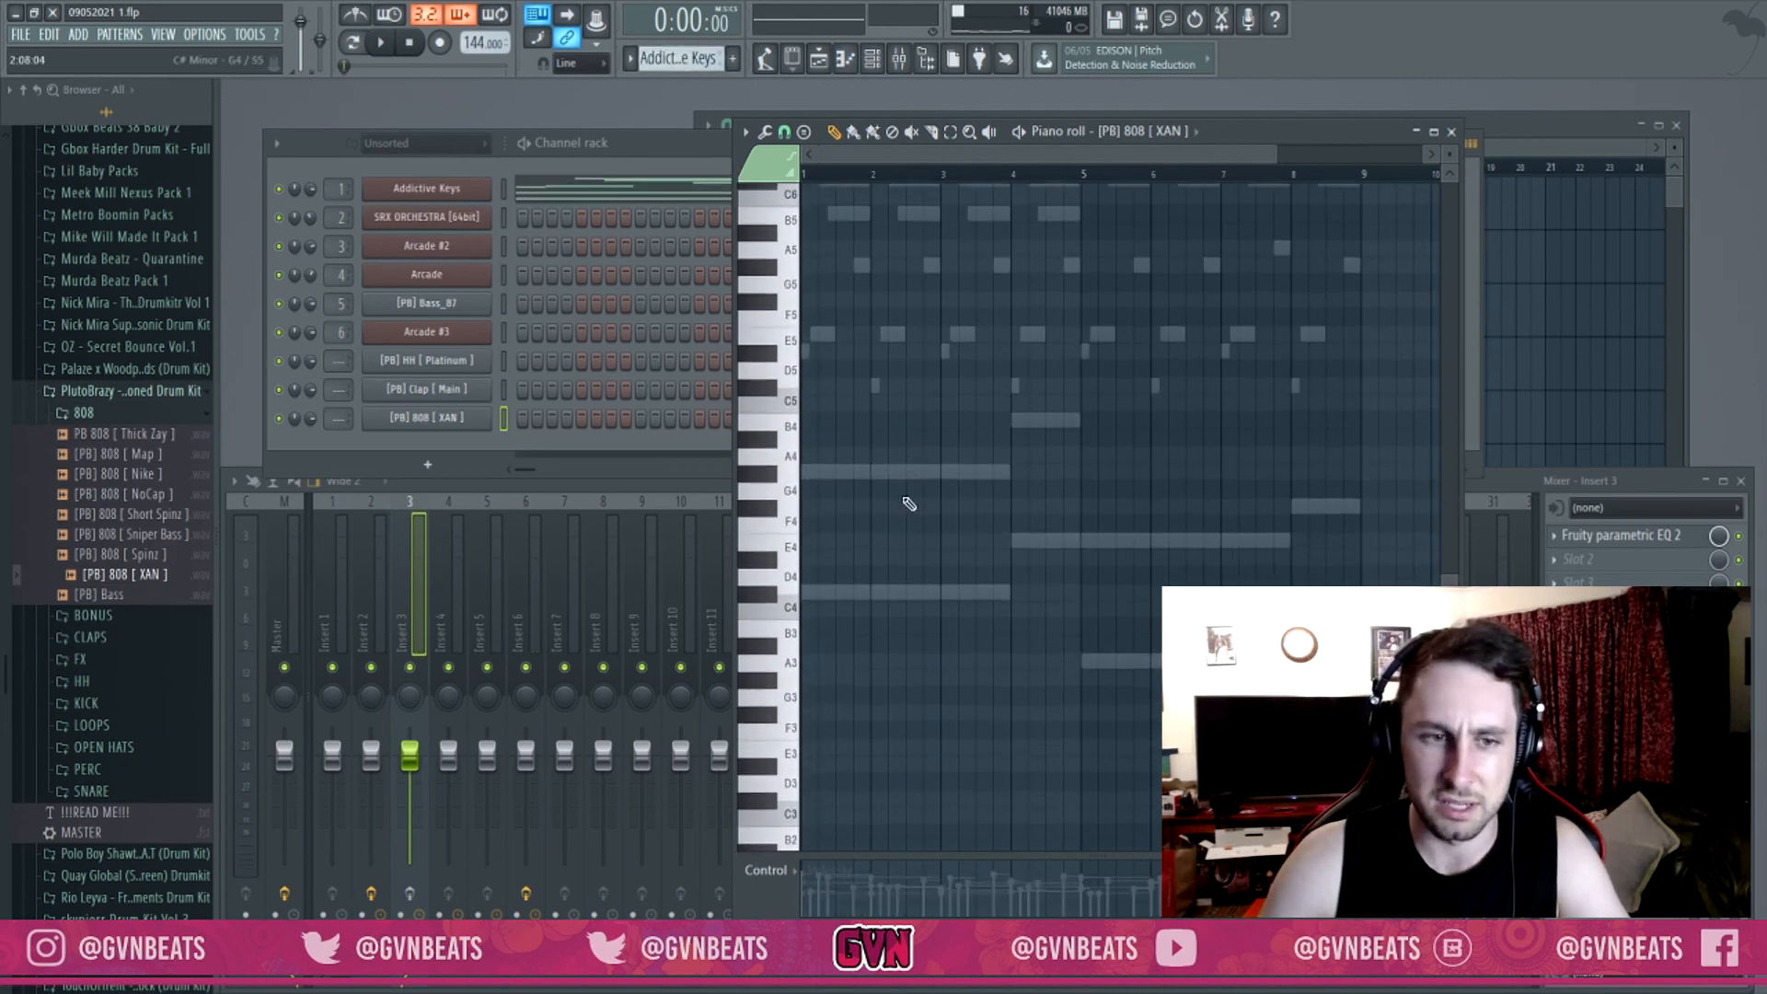
click(815, 434)
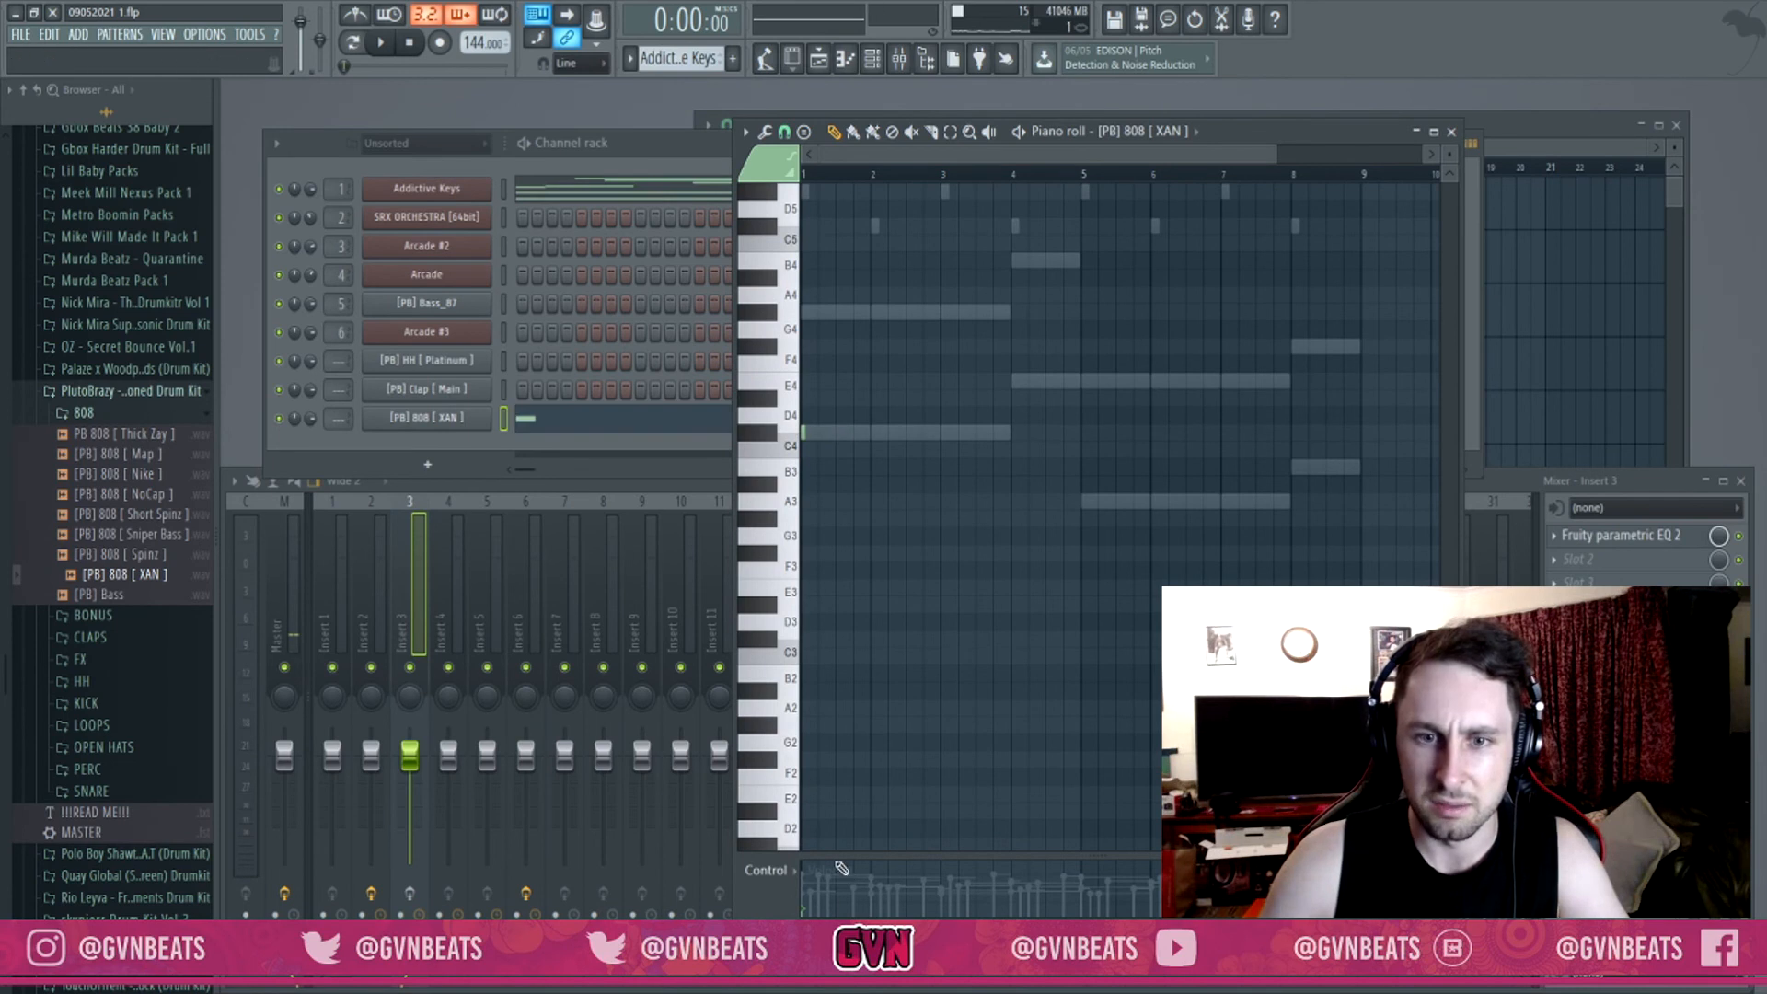
Add four short C#4 808 notes from mid bar 2 to the start of bar 3, plus an E4 note at bar 4.
scroll(883, 185, up, 3)
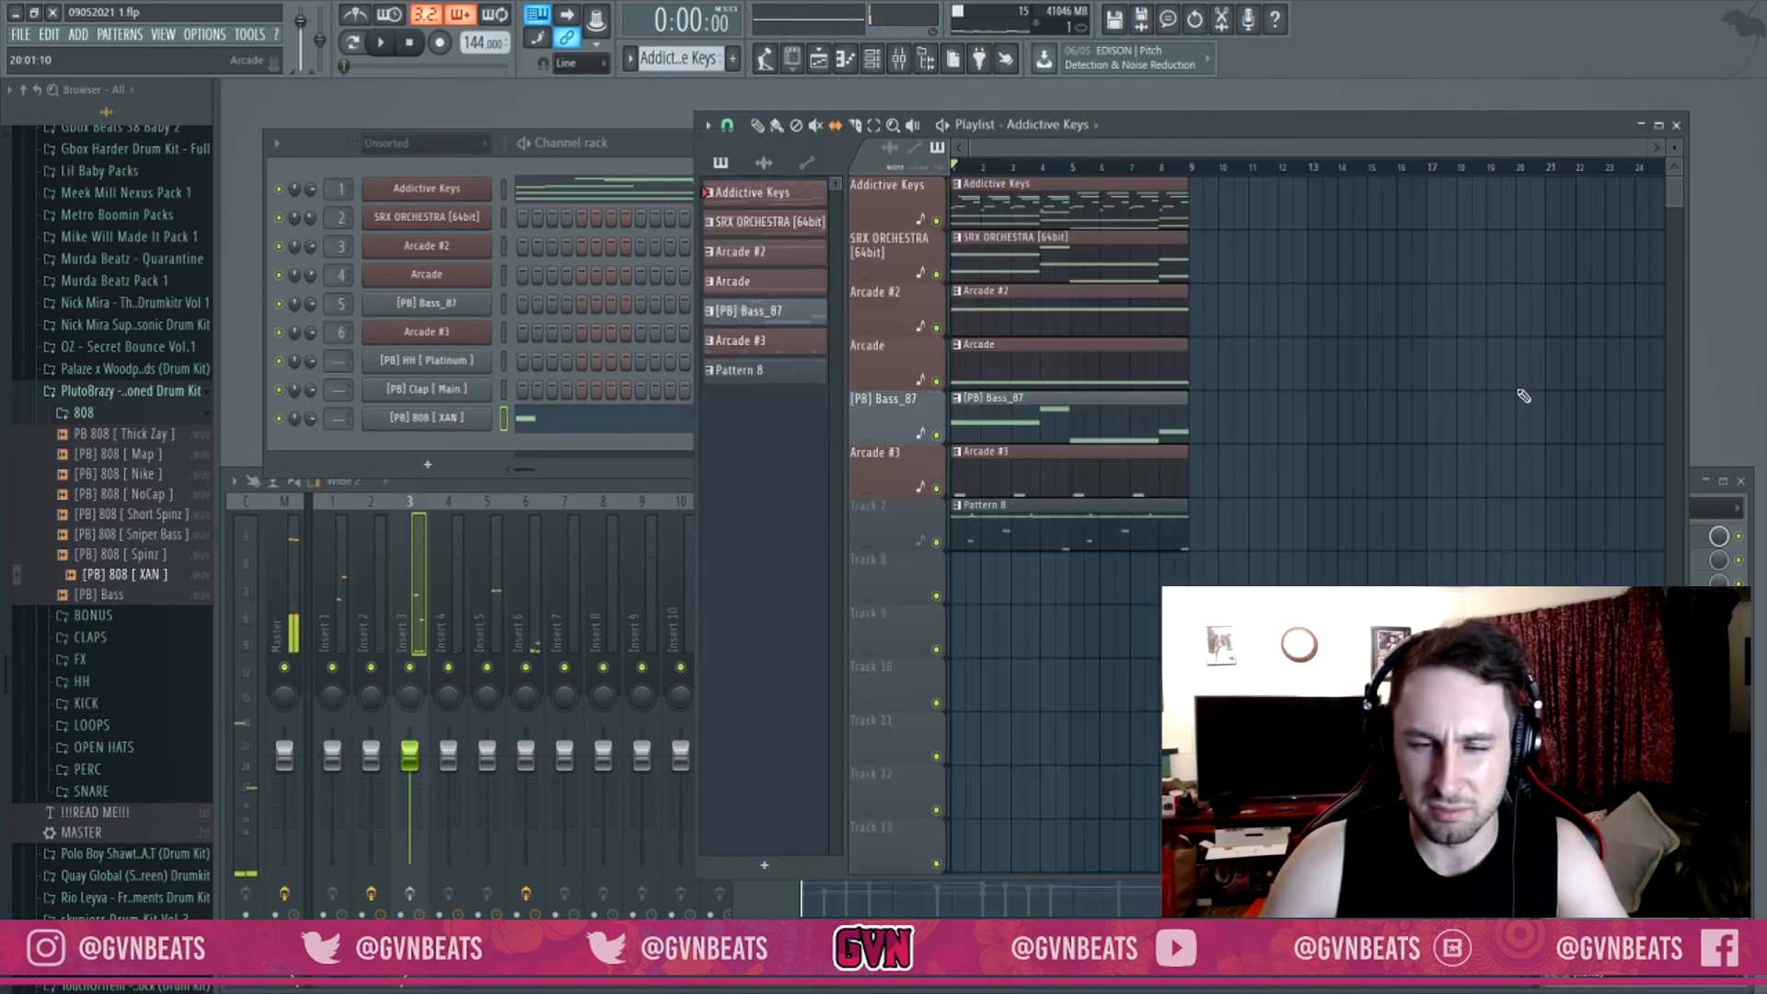
key(space)
click(602, 417)
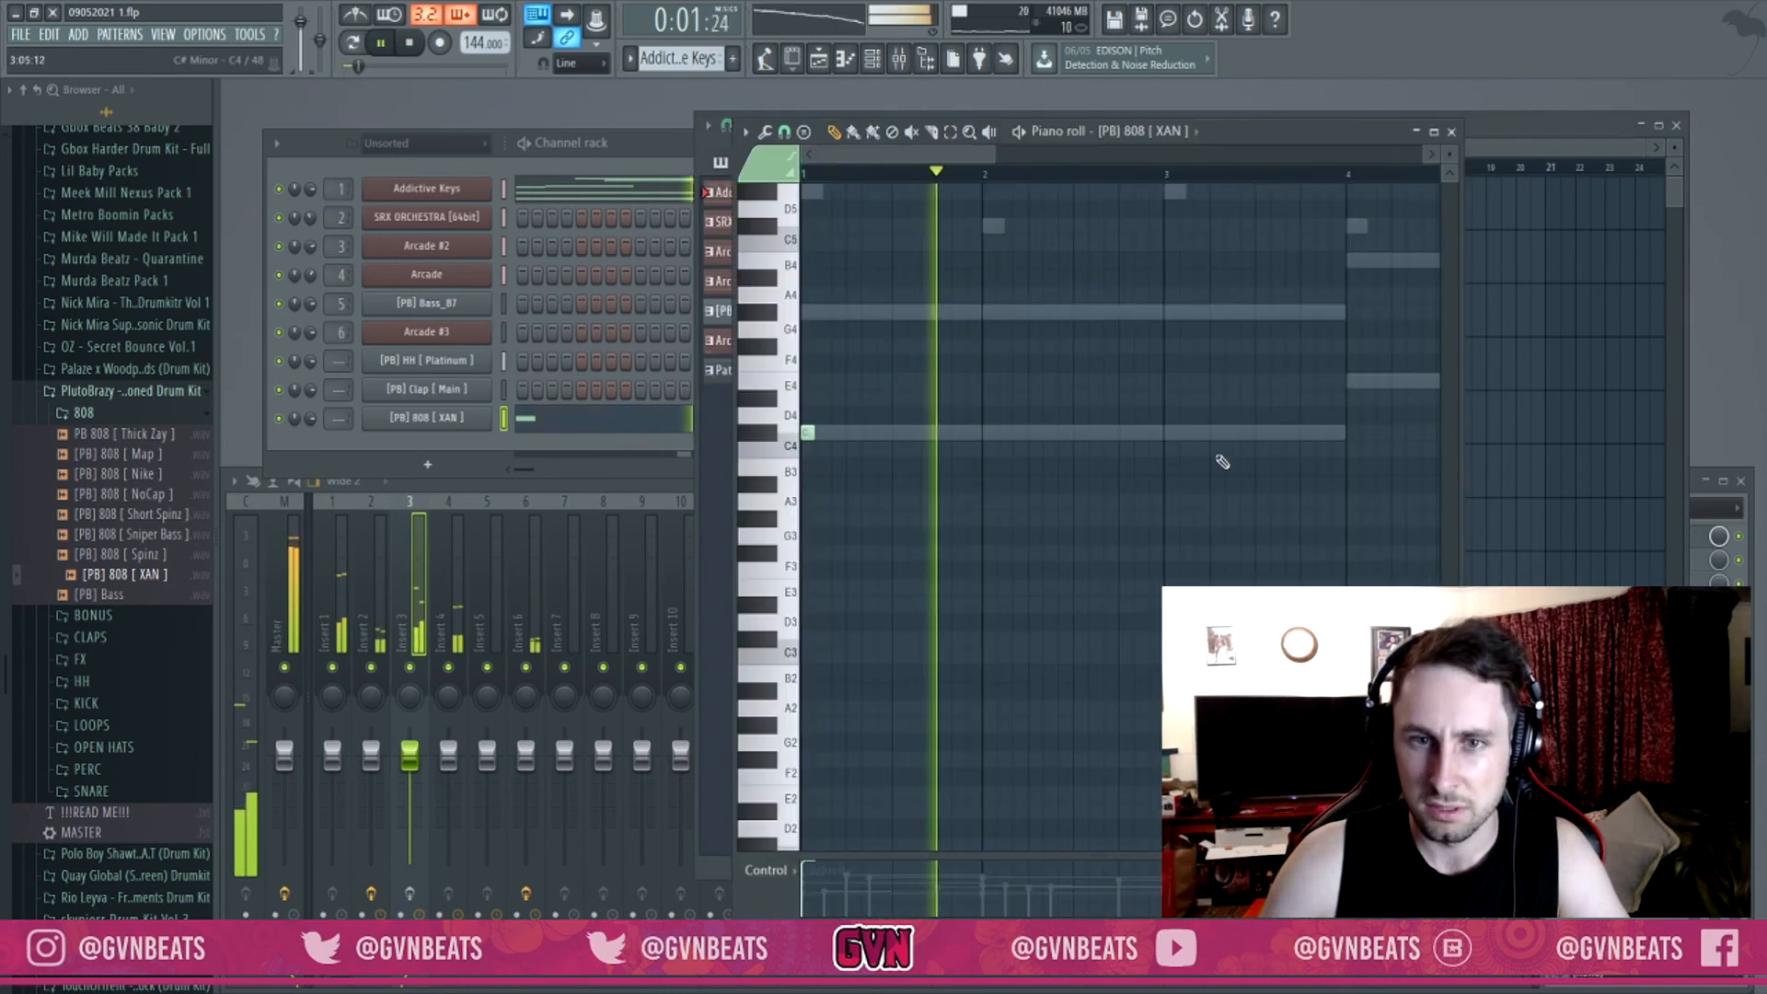
click(1083, 433)
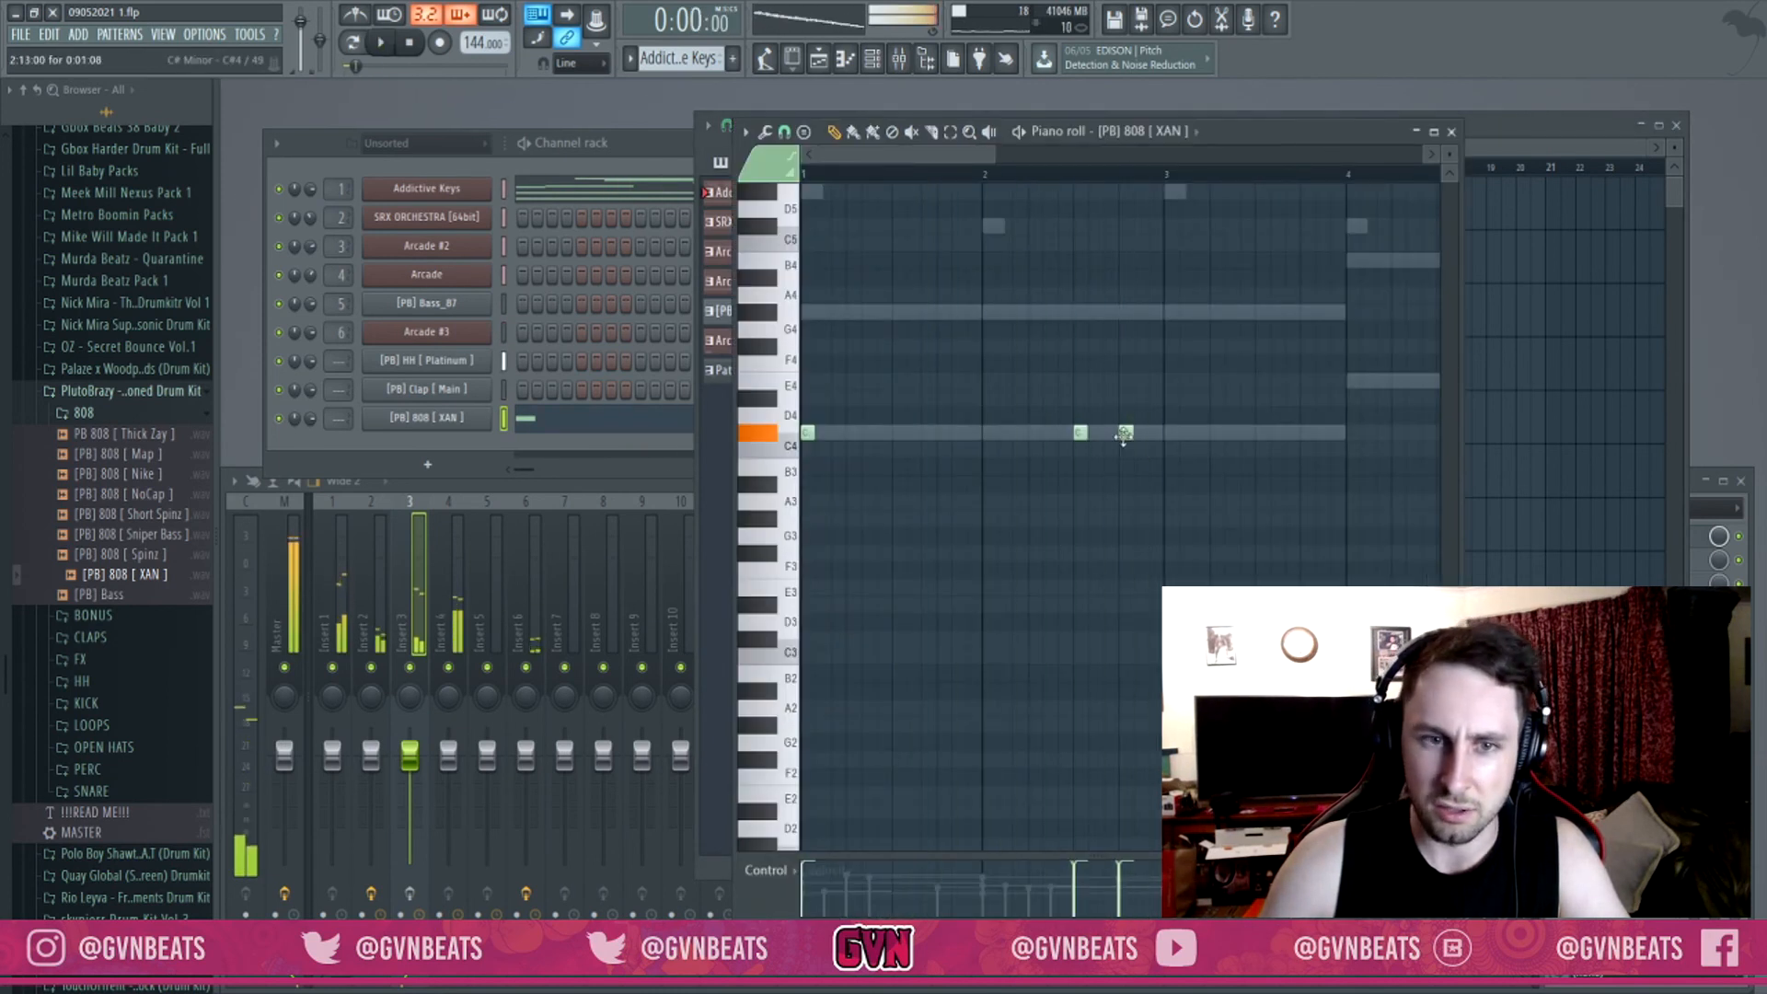
click(1110, 432)
click(1141, 432)
click(1171, 432)
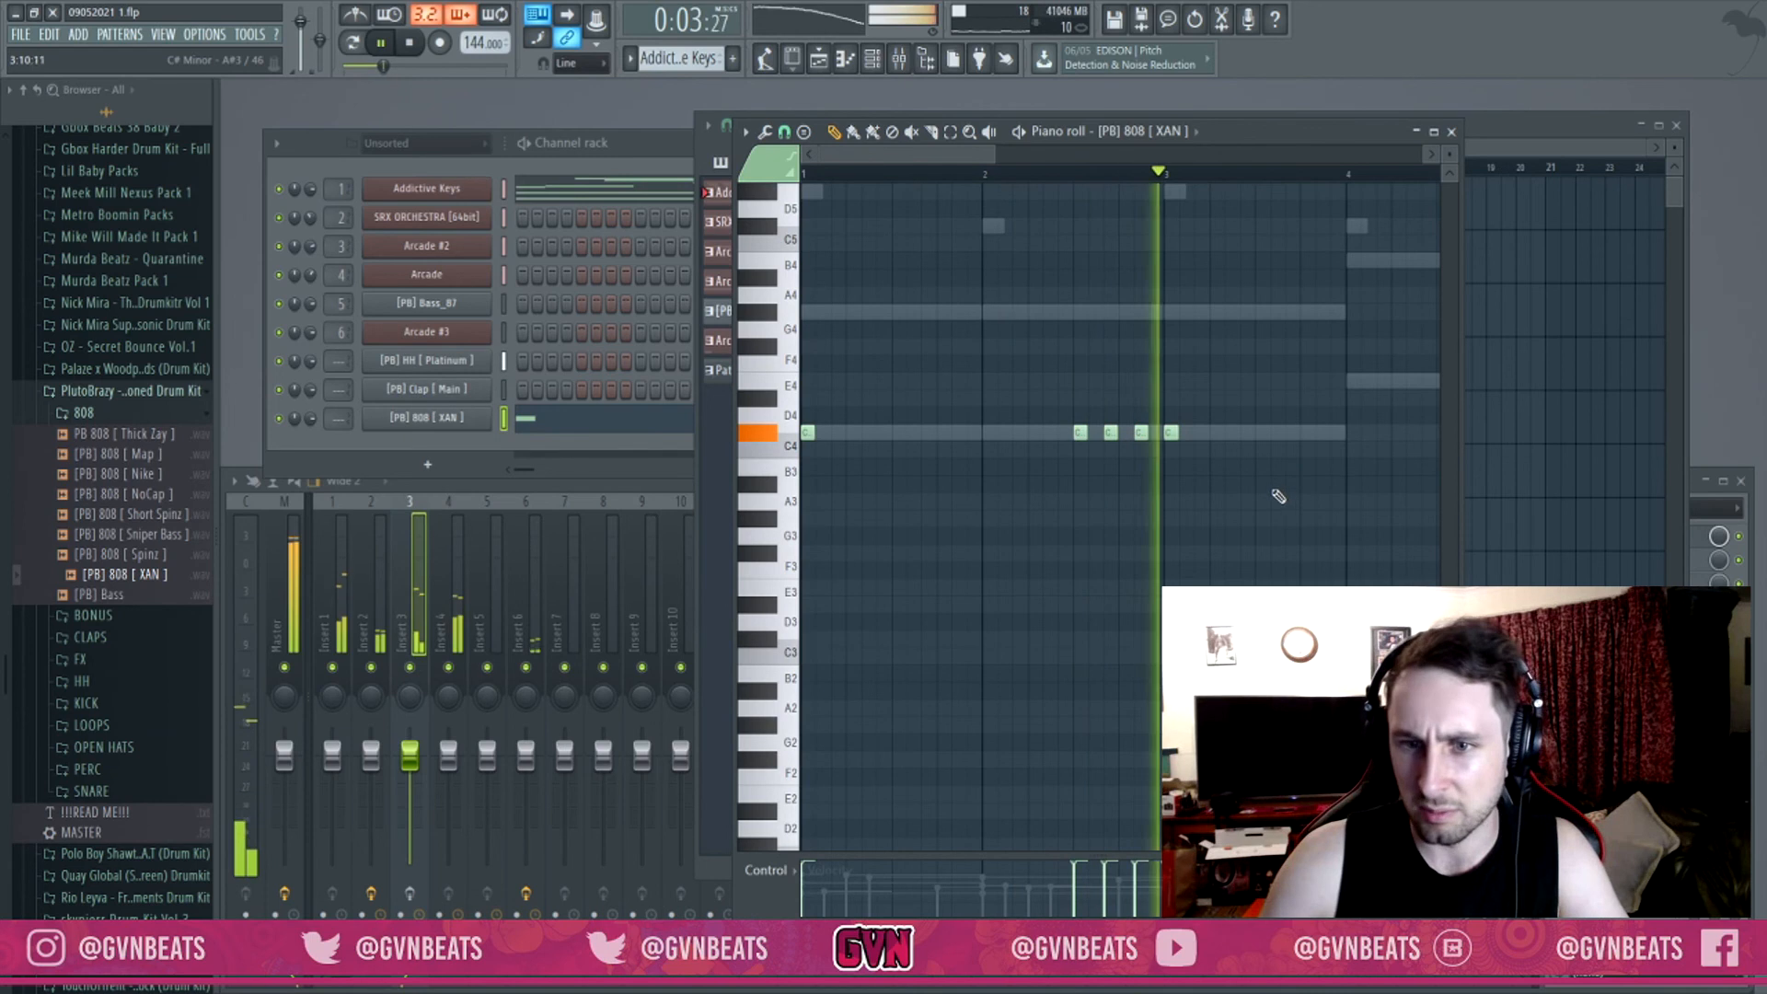
click(1353, 382)
key(space)
Transpose all the 808 notes up one octave to C#5 and E5 and play them back.
click(476, 419)
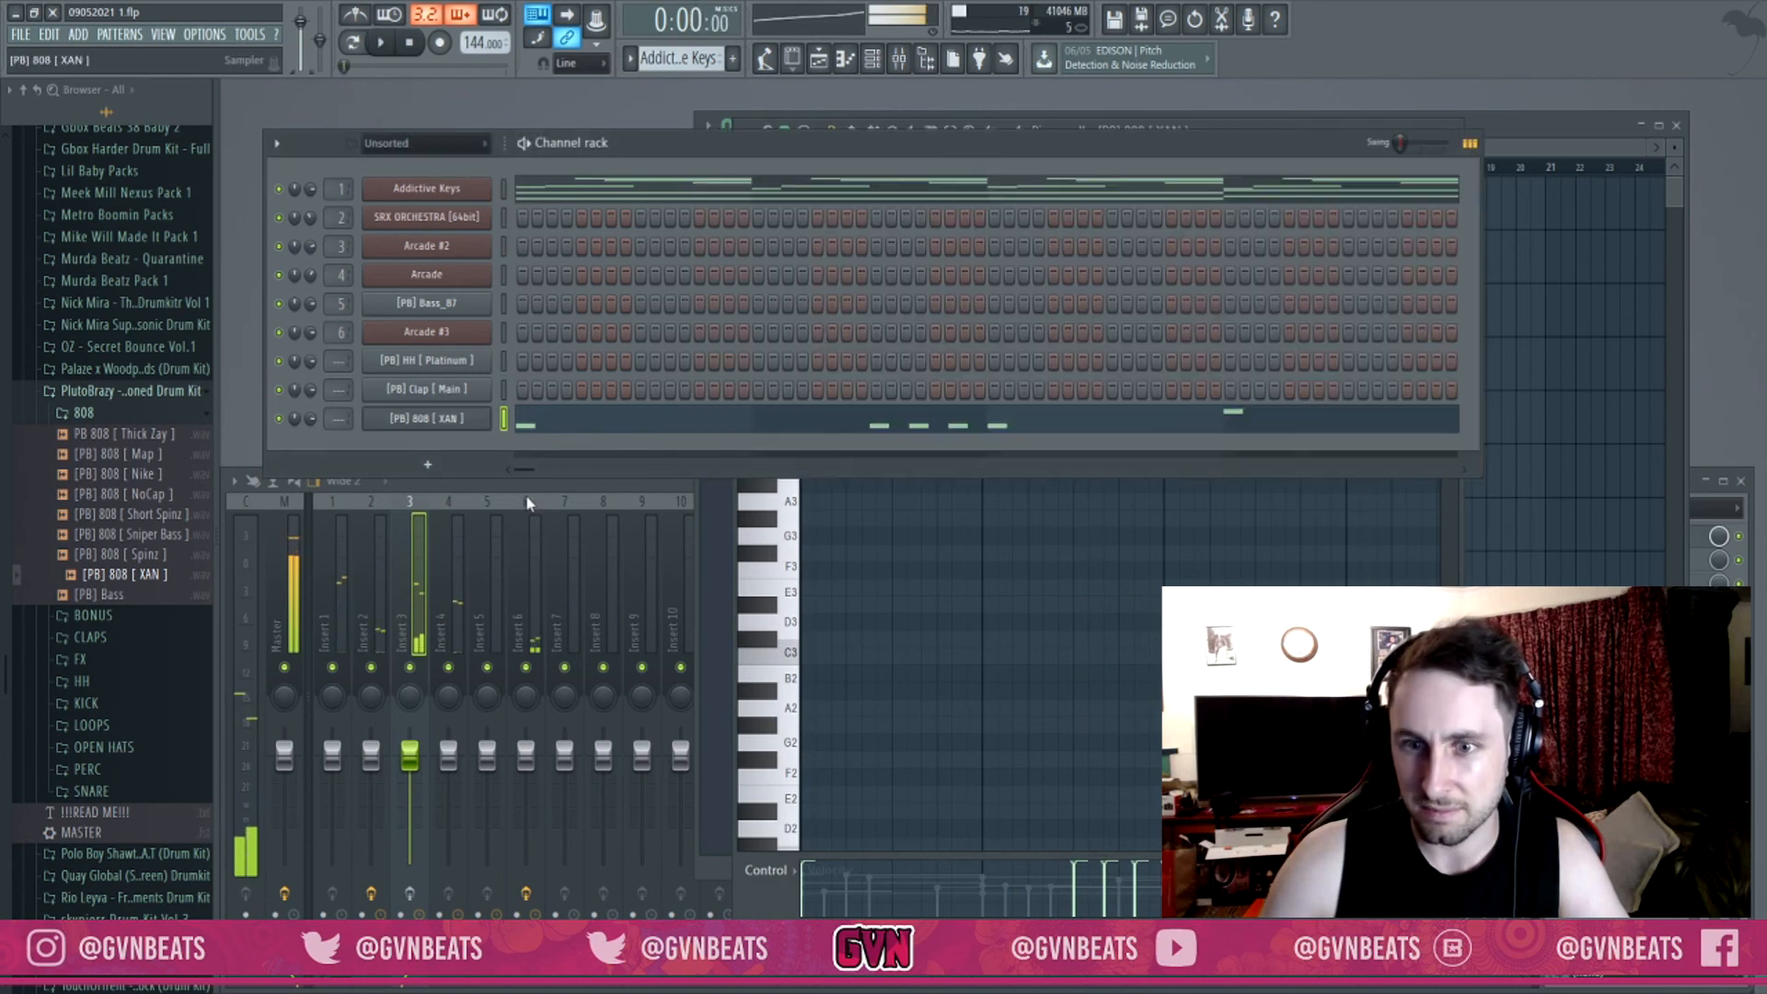
click(1110, 556)
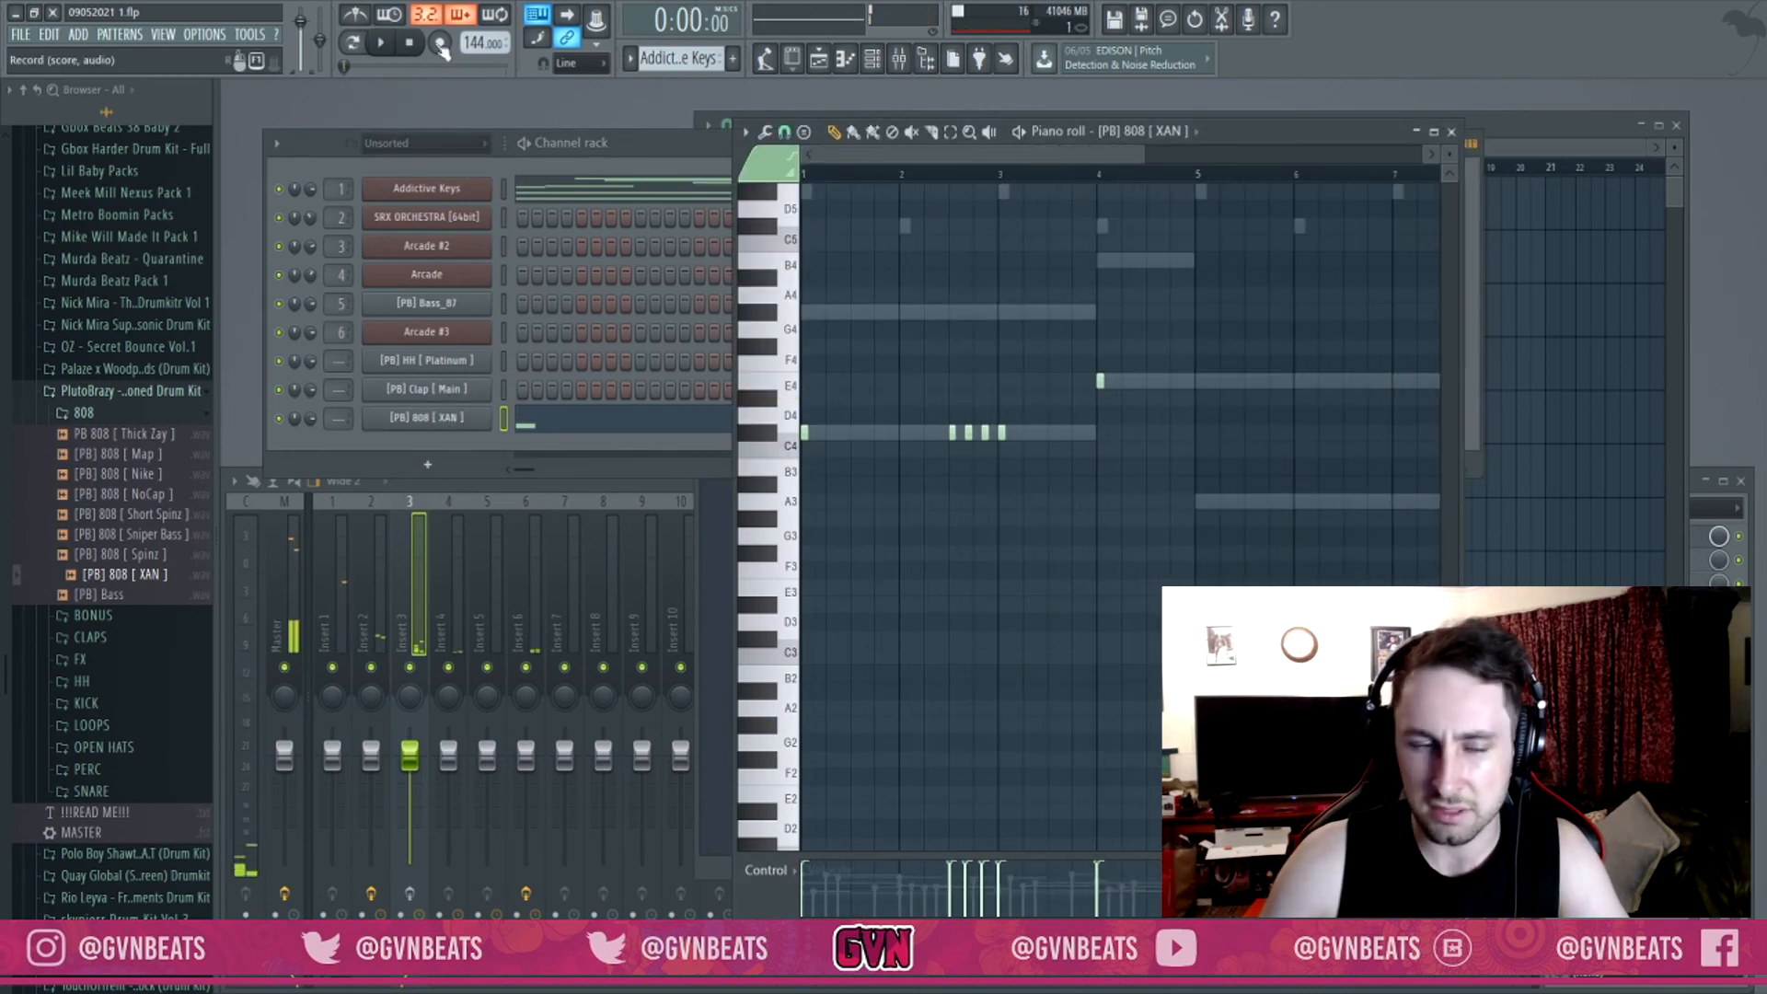
click(387, 435)
click(1130, 570)
key(space)
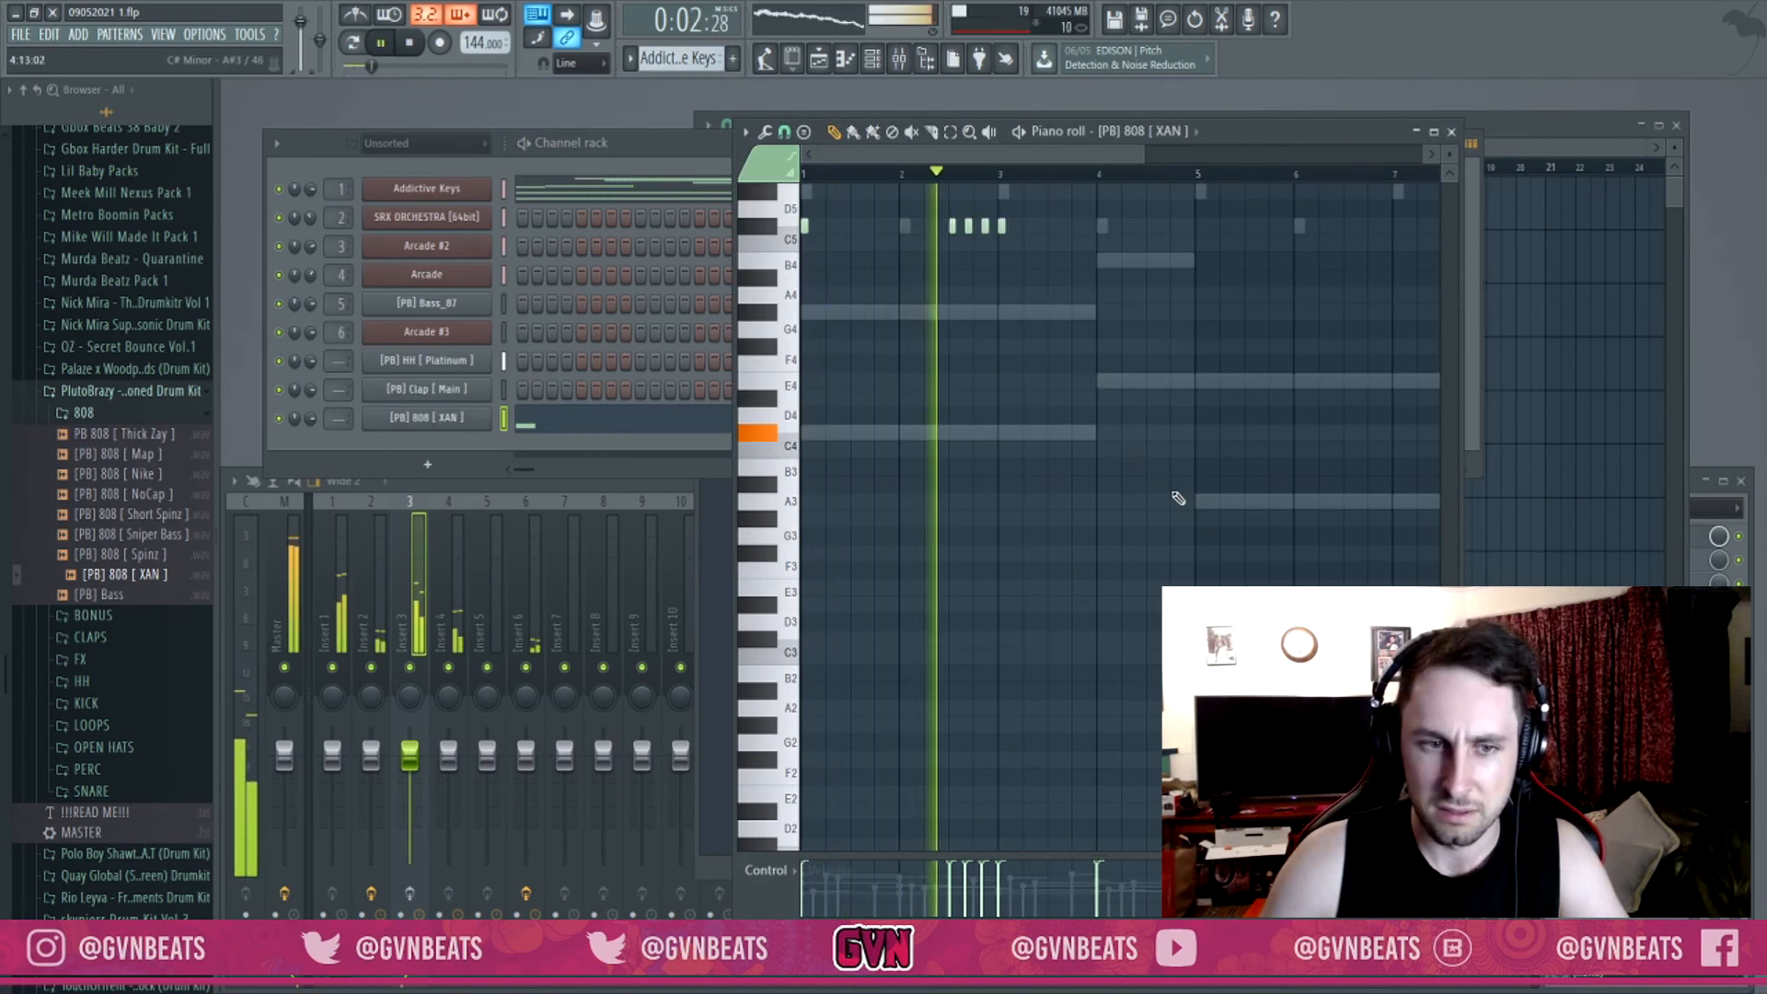
Add two short E5 808 notes in the second half of bar 4 and restart playback.
scroll(1171, 480, up, 3)
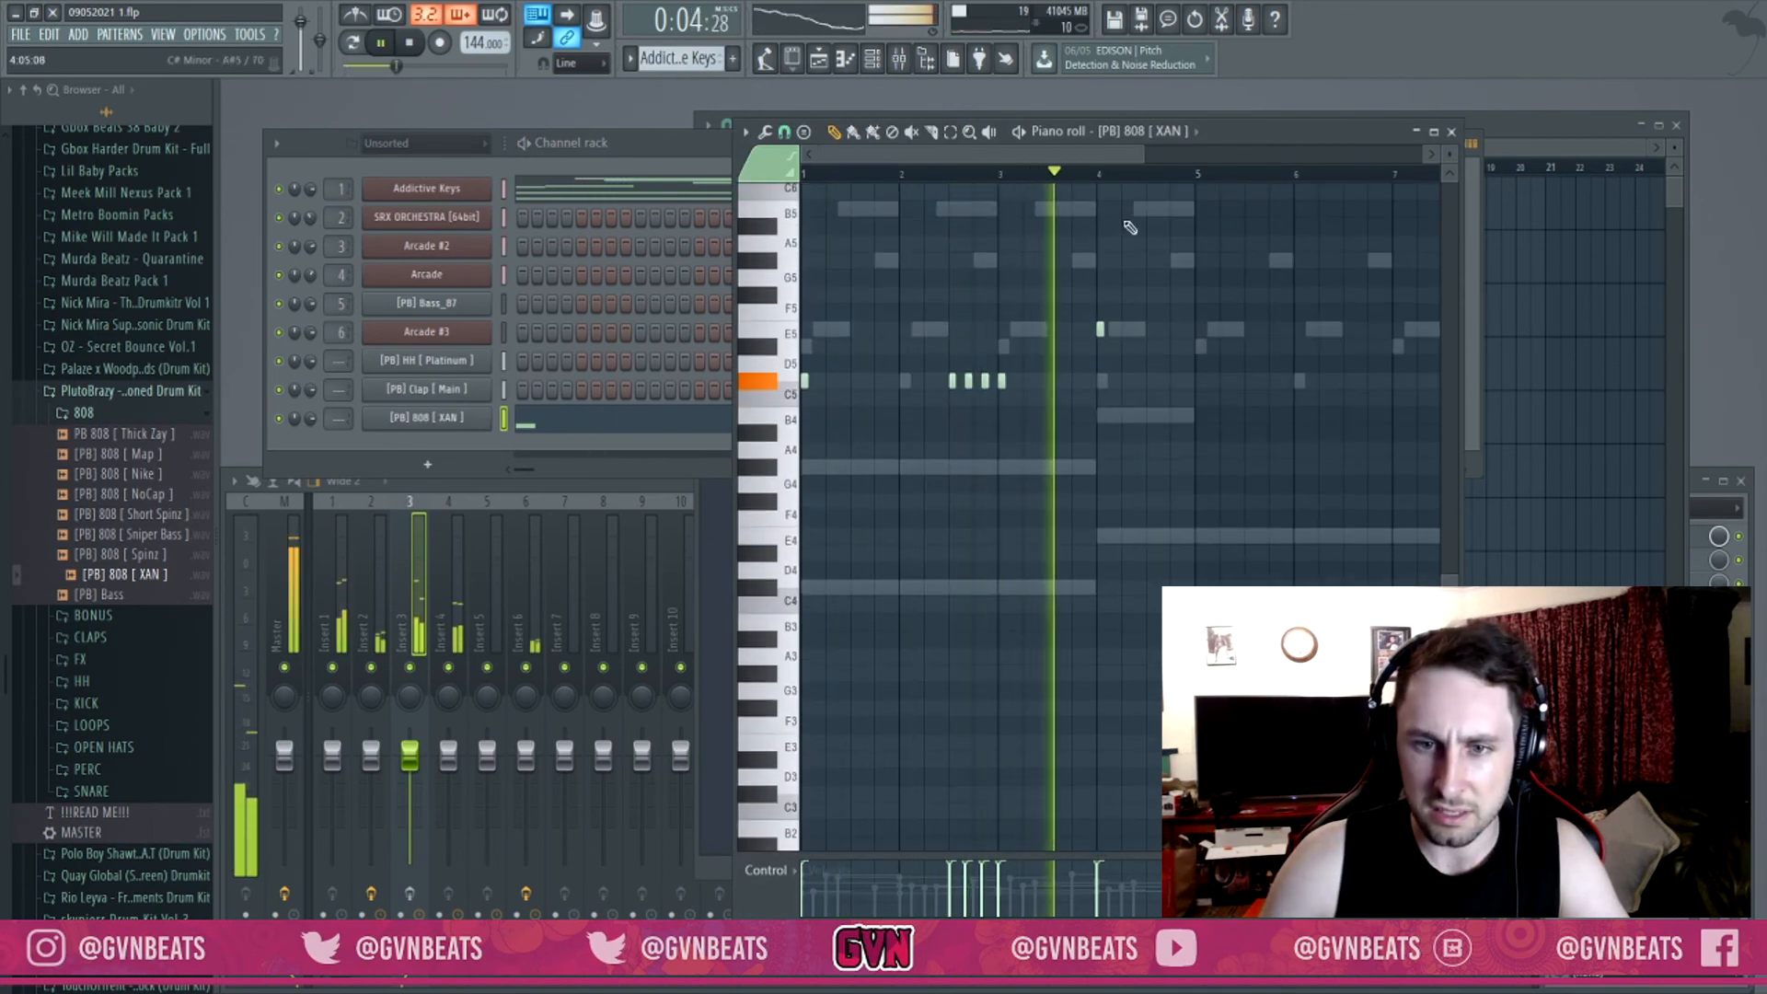
scroll(1118, 304, up, 2)
click(1164, 329)
click(1207, 330)
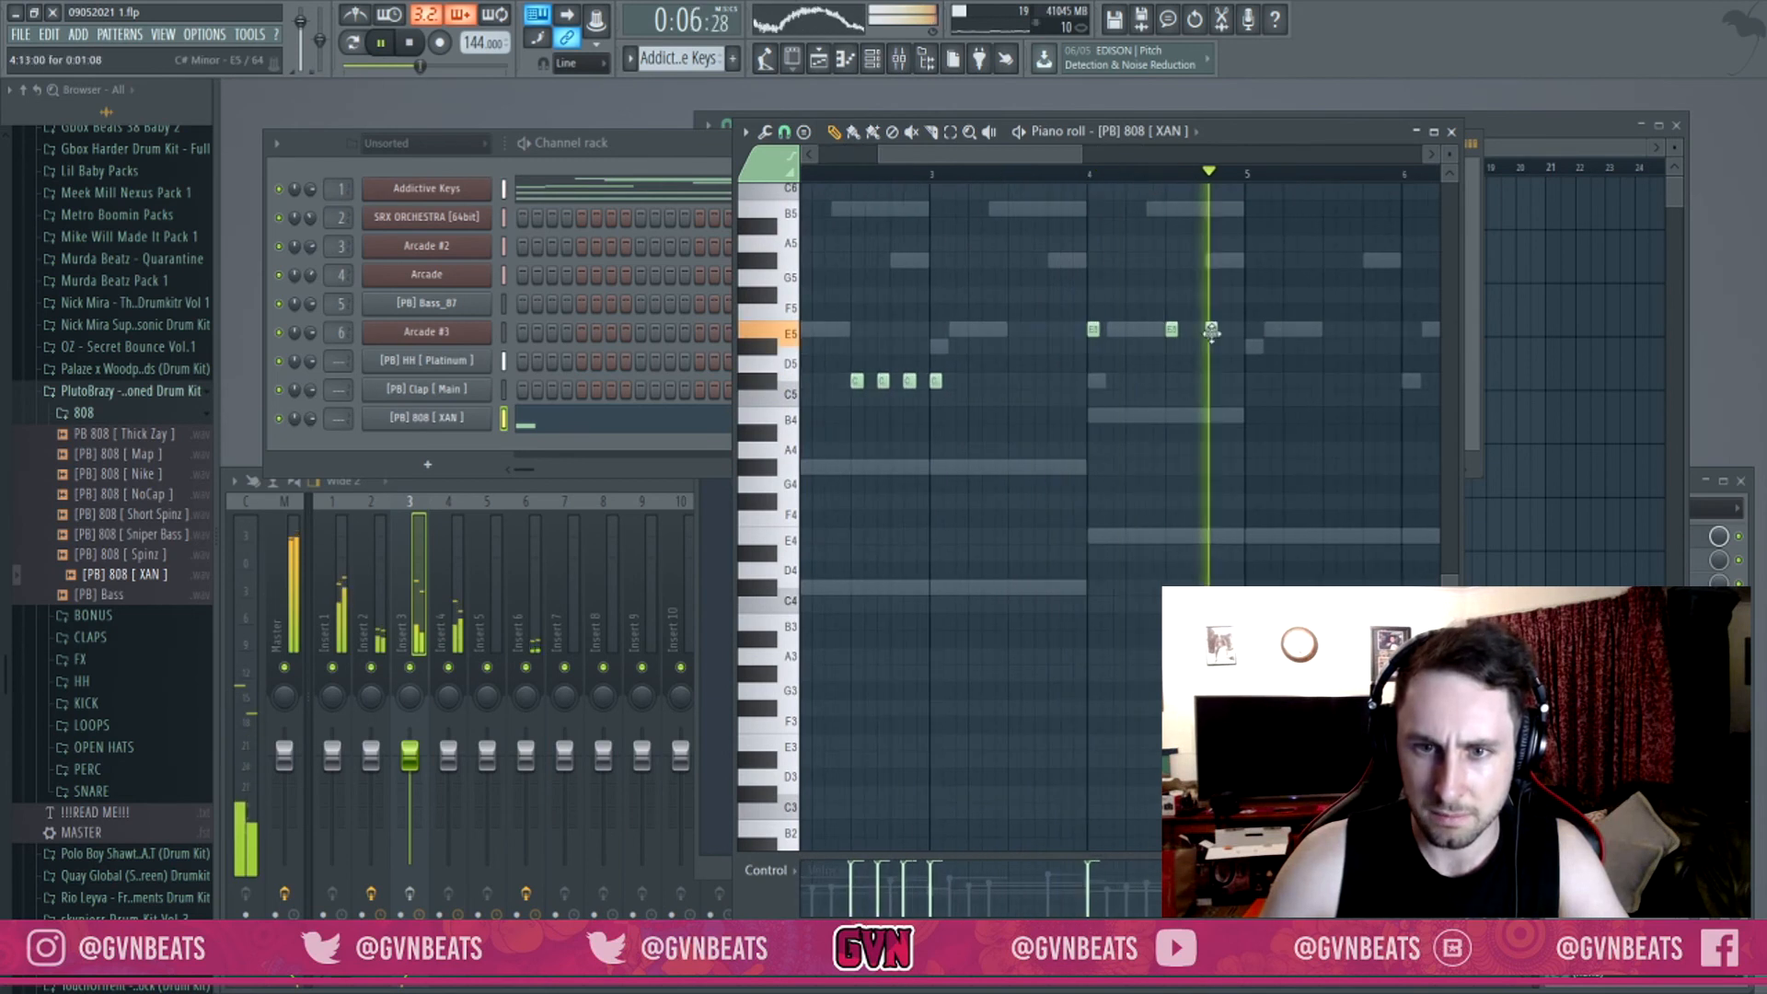
key(space)
Duplicate the 808 phrase of bars 1 to 4 into bars 5 to 8 and lower the copy to A4 and C5.
scroll(1238, 189, down, 3)
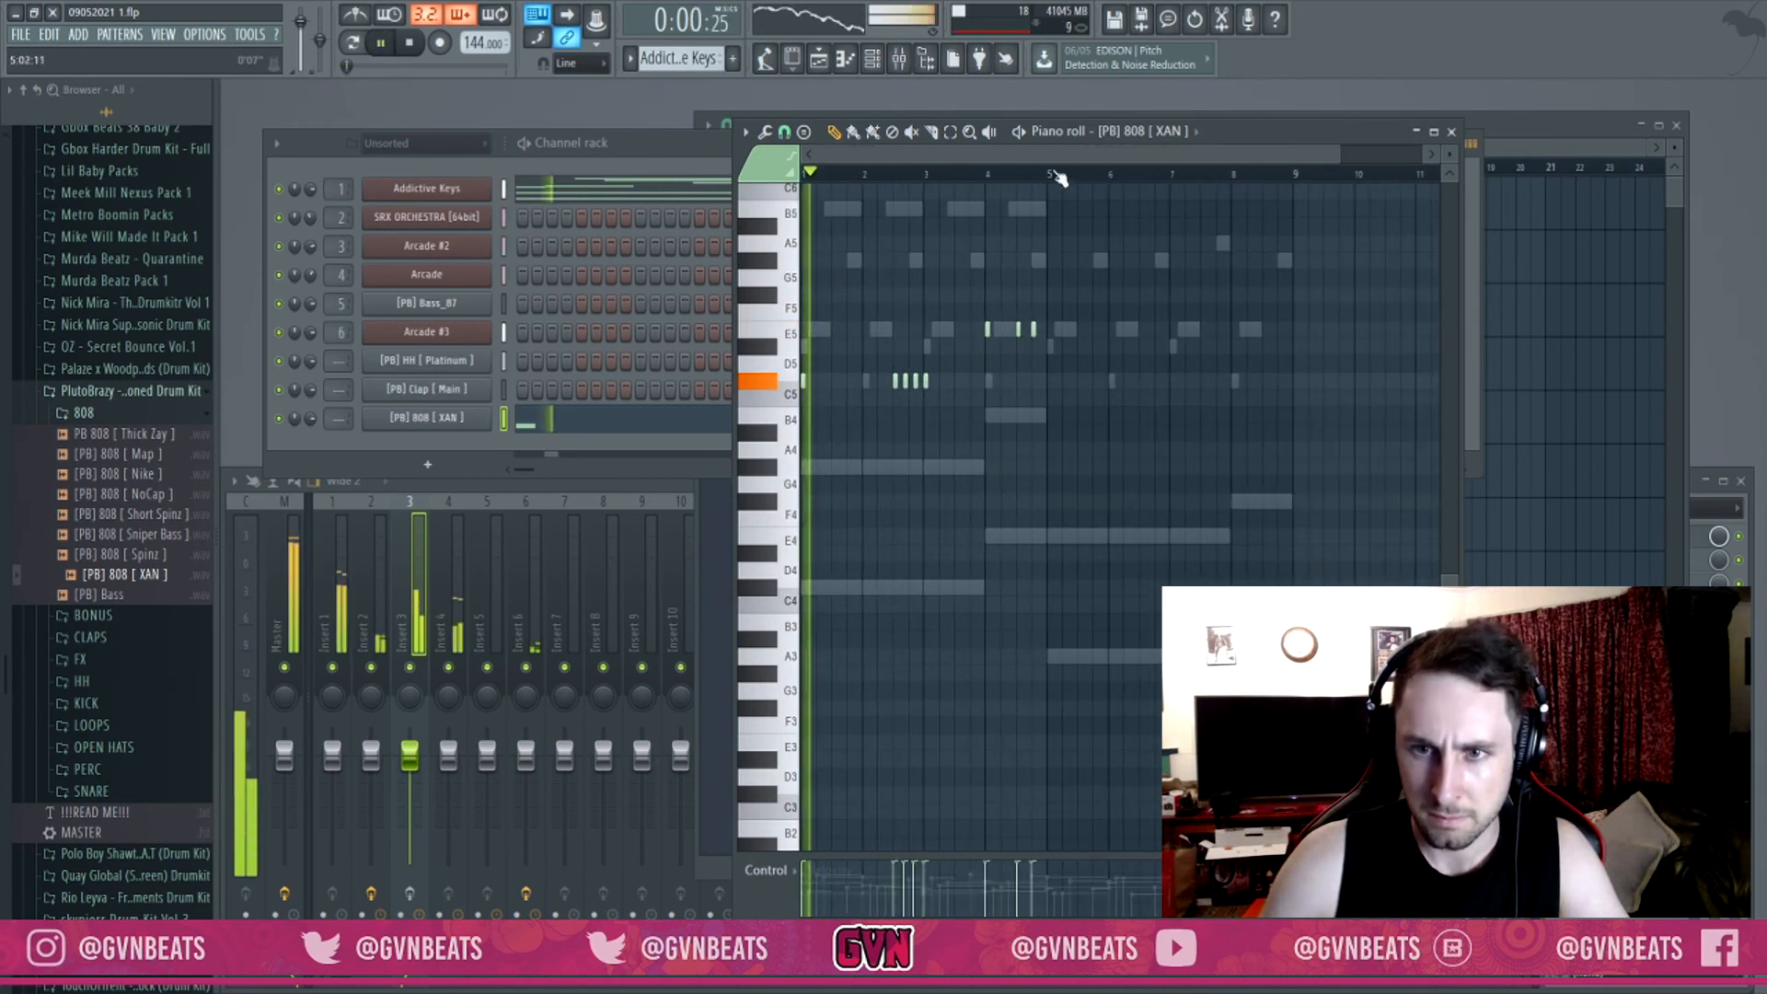
drag(1050, 177, 497, 170)
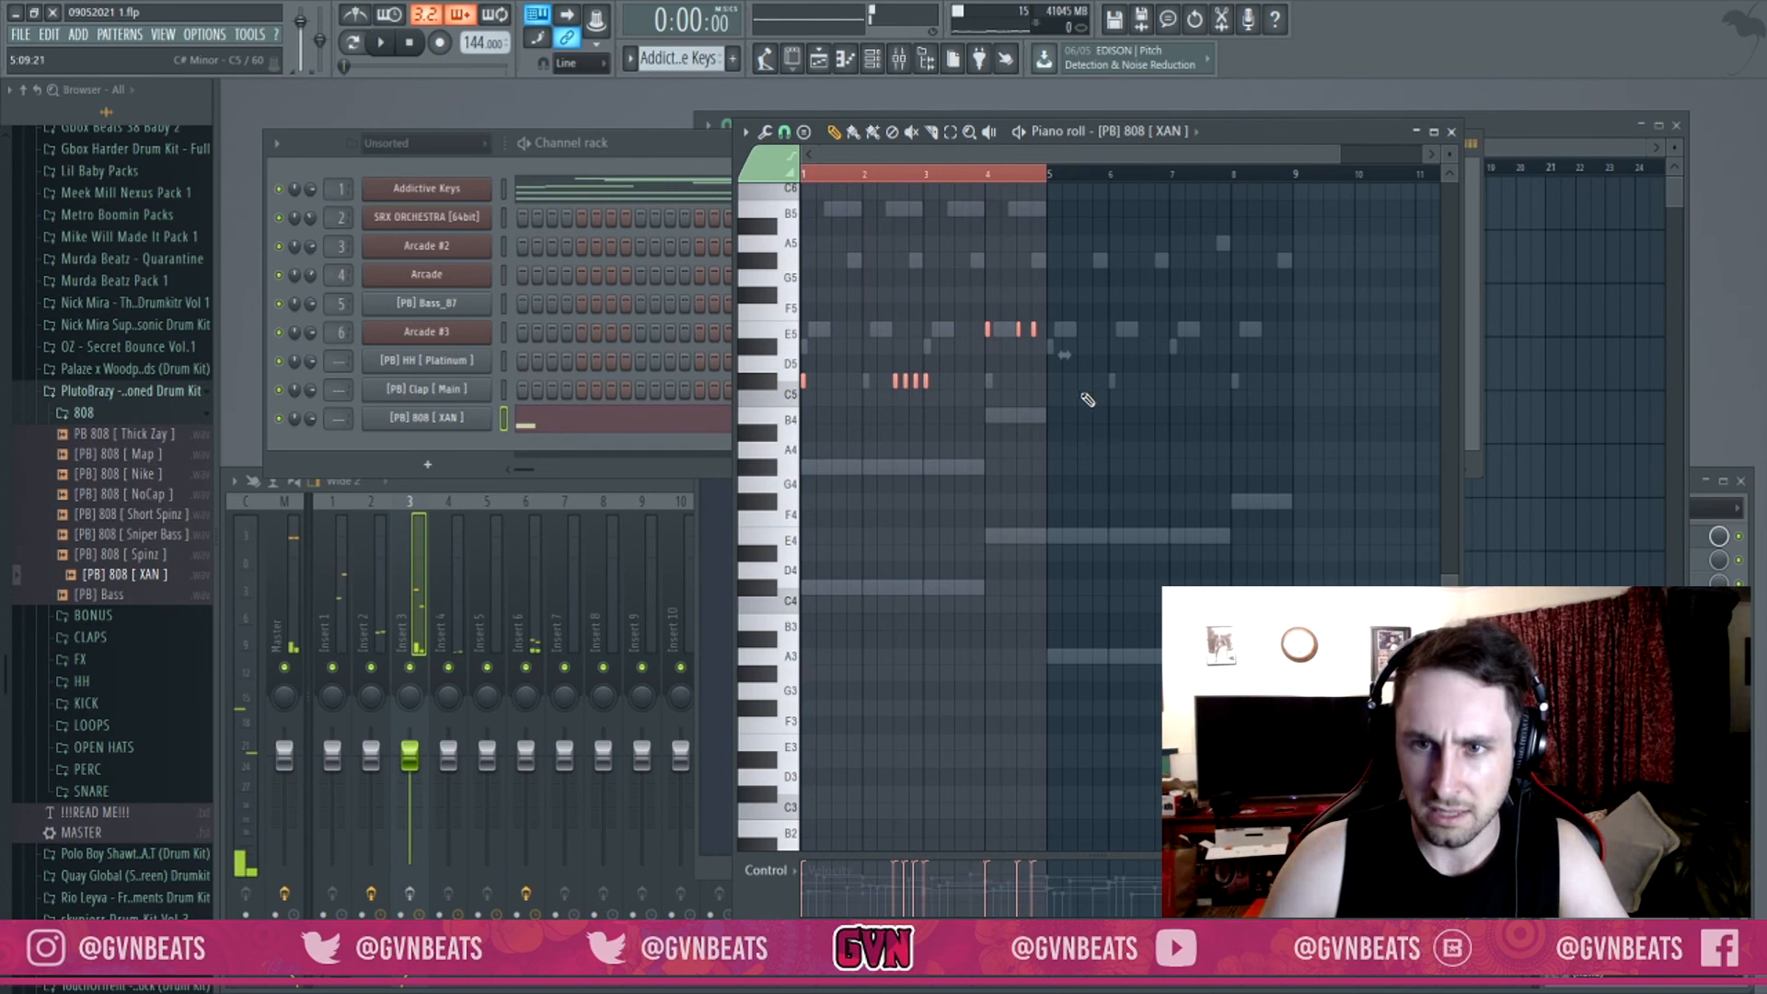
key(ctrl+b)
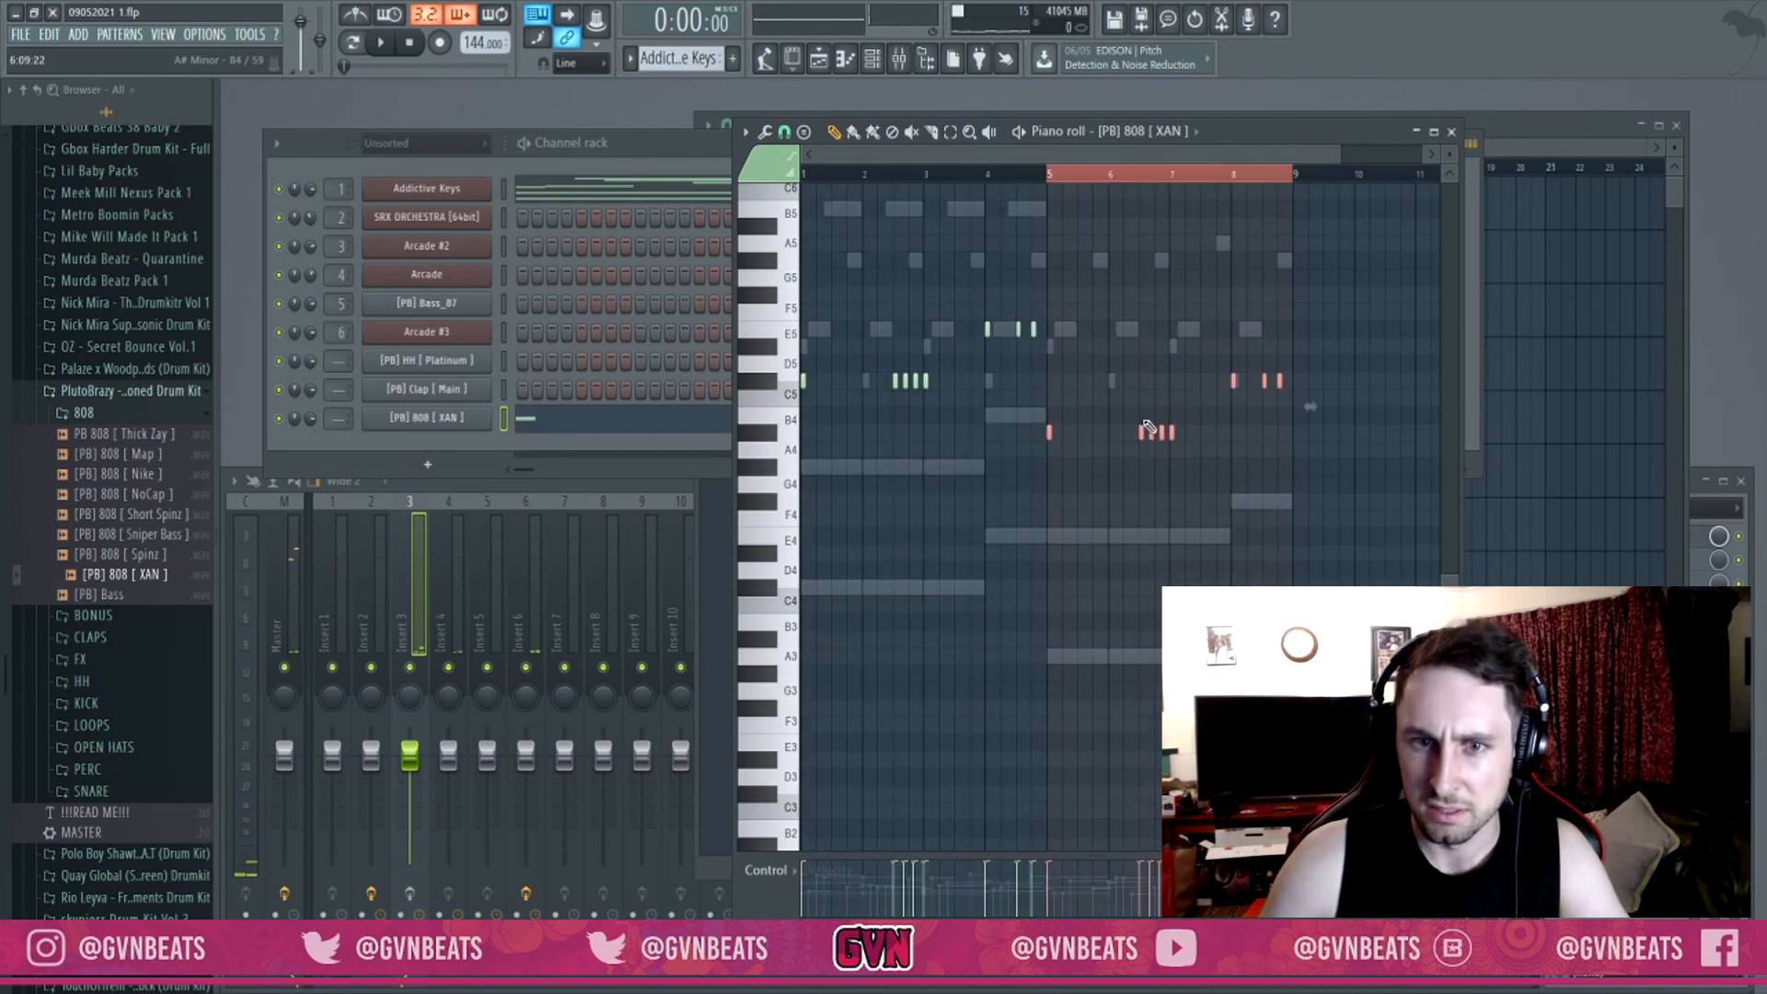
right_click(1146, 399)
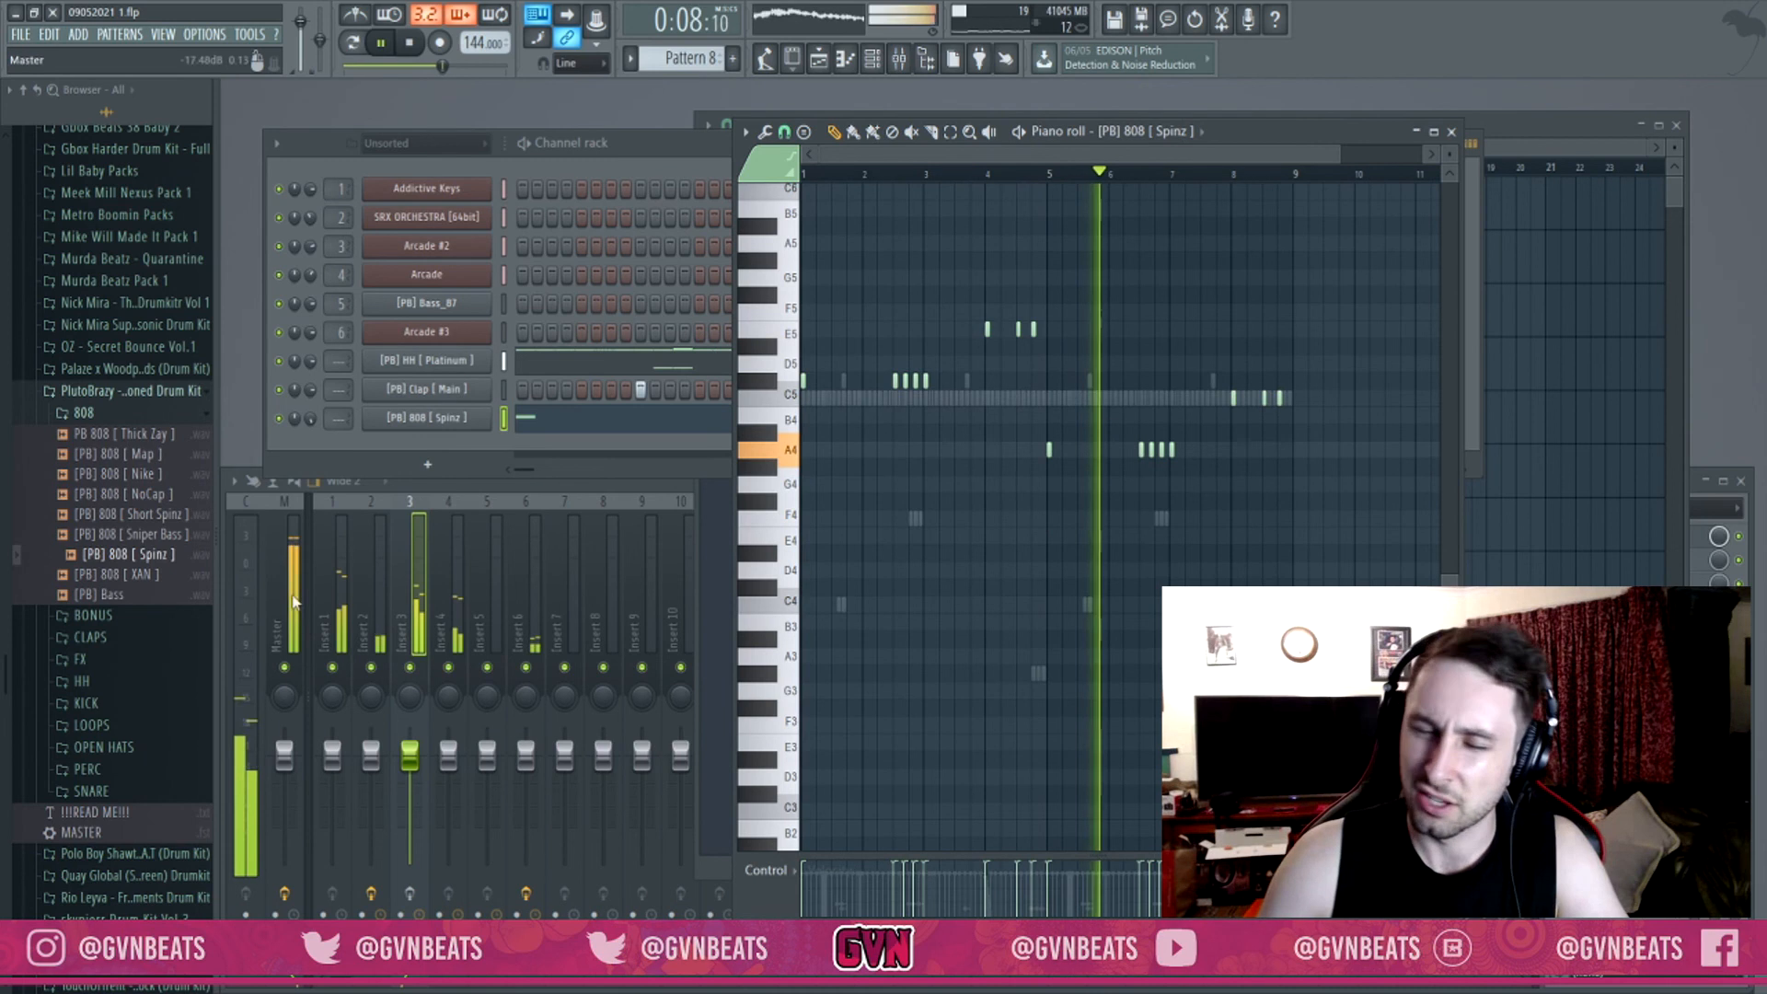
Raise all the 808 [ Spinz ] notes in Pattern 8 by one octave while listening to the beat.
click(959, 620)
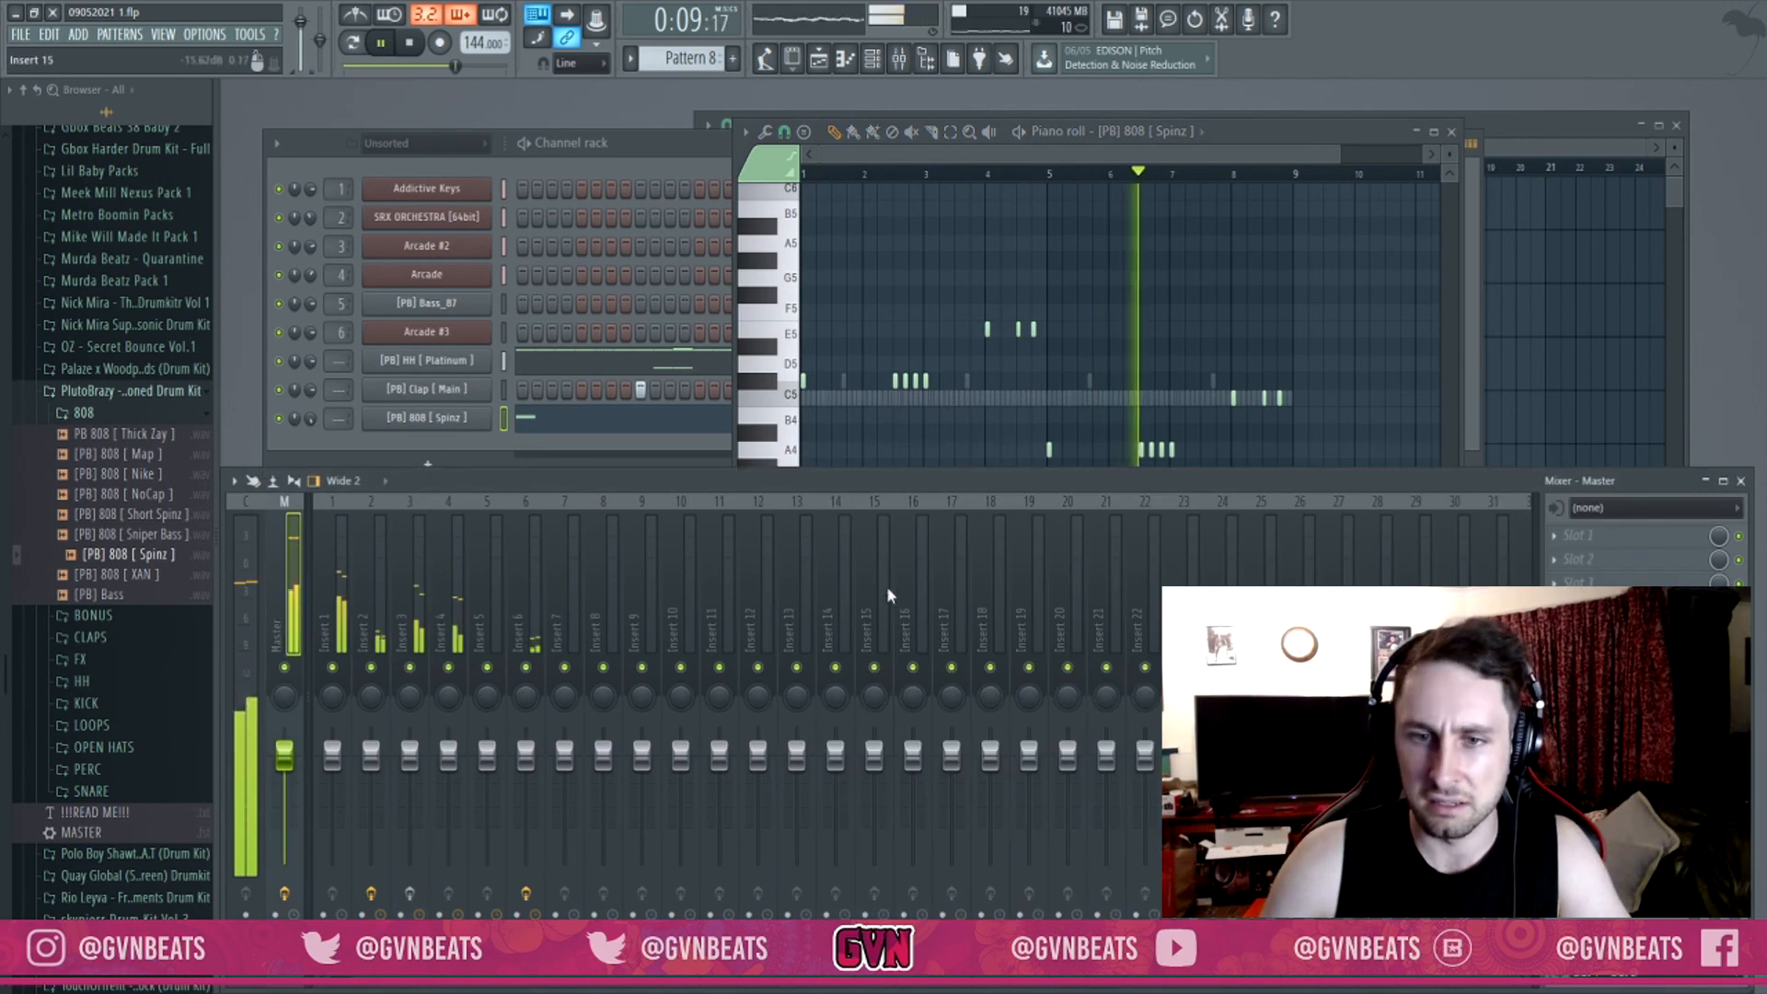
click(1210, 374)
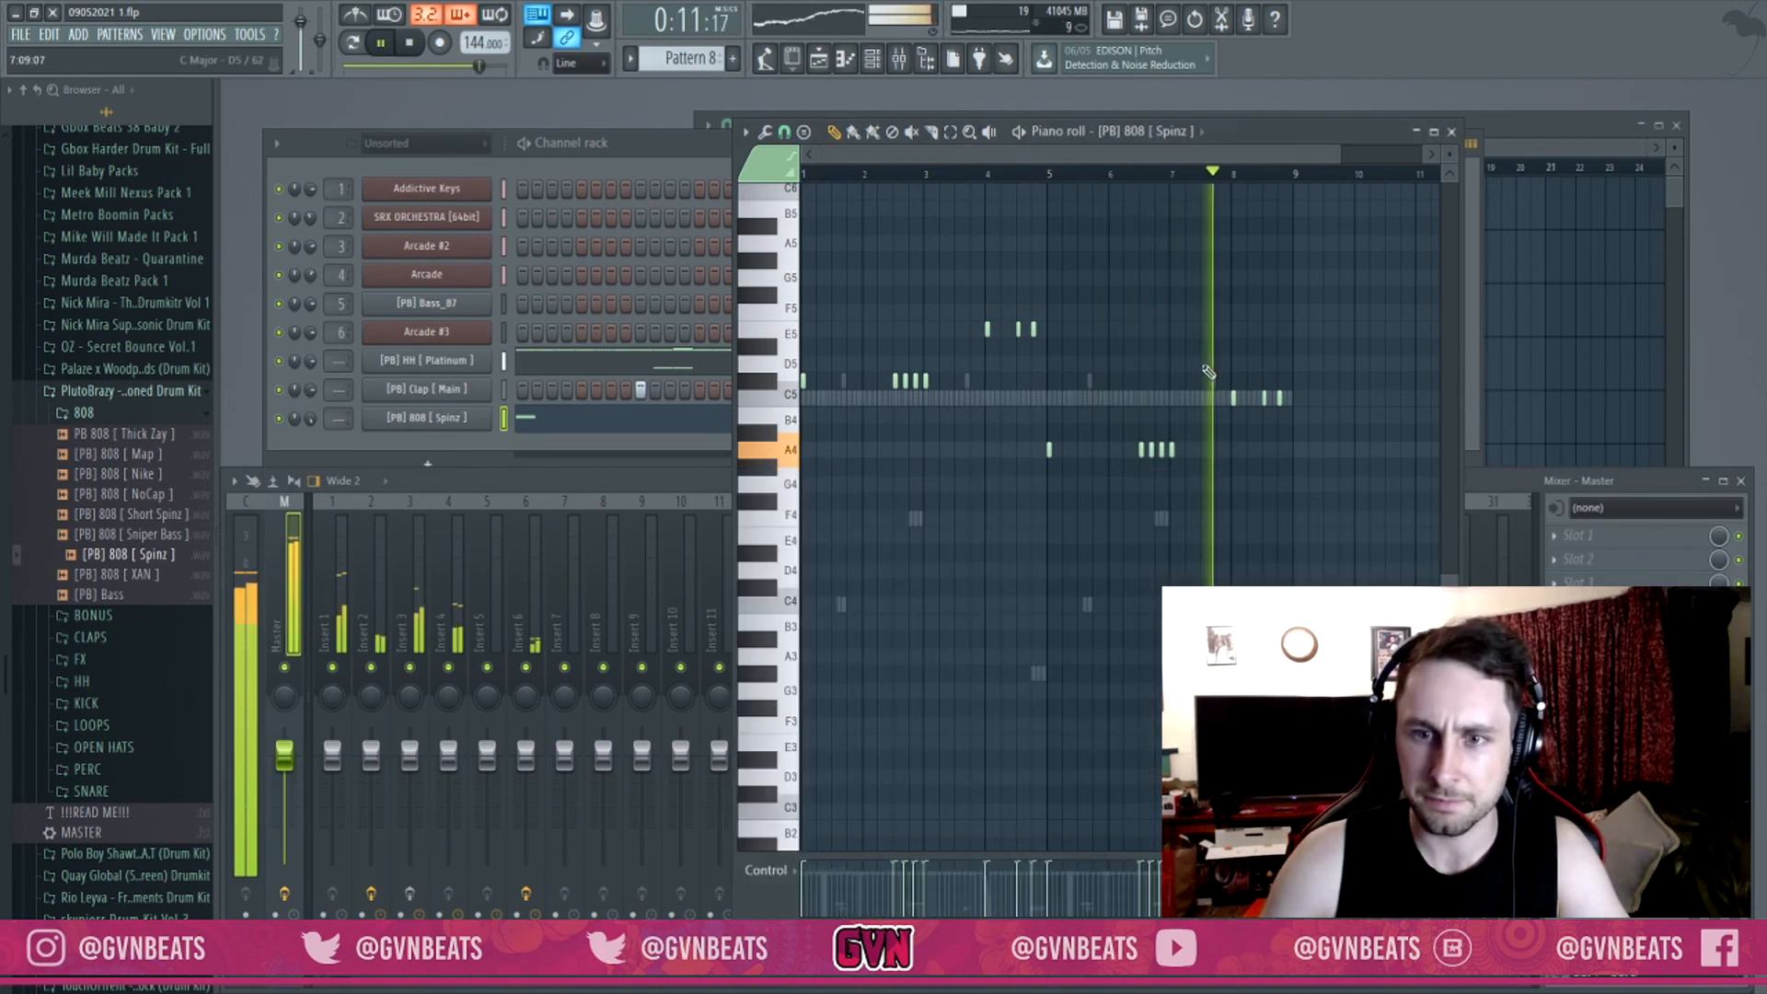
key(ctrl+Up)
scroll(1289, 396, up, 5)
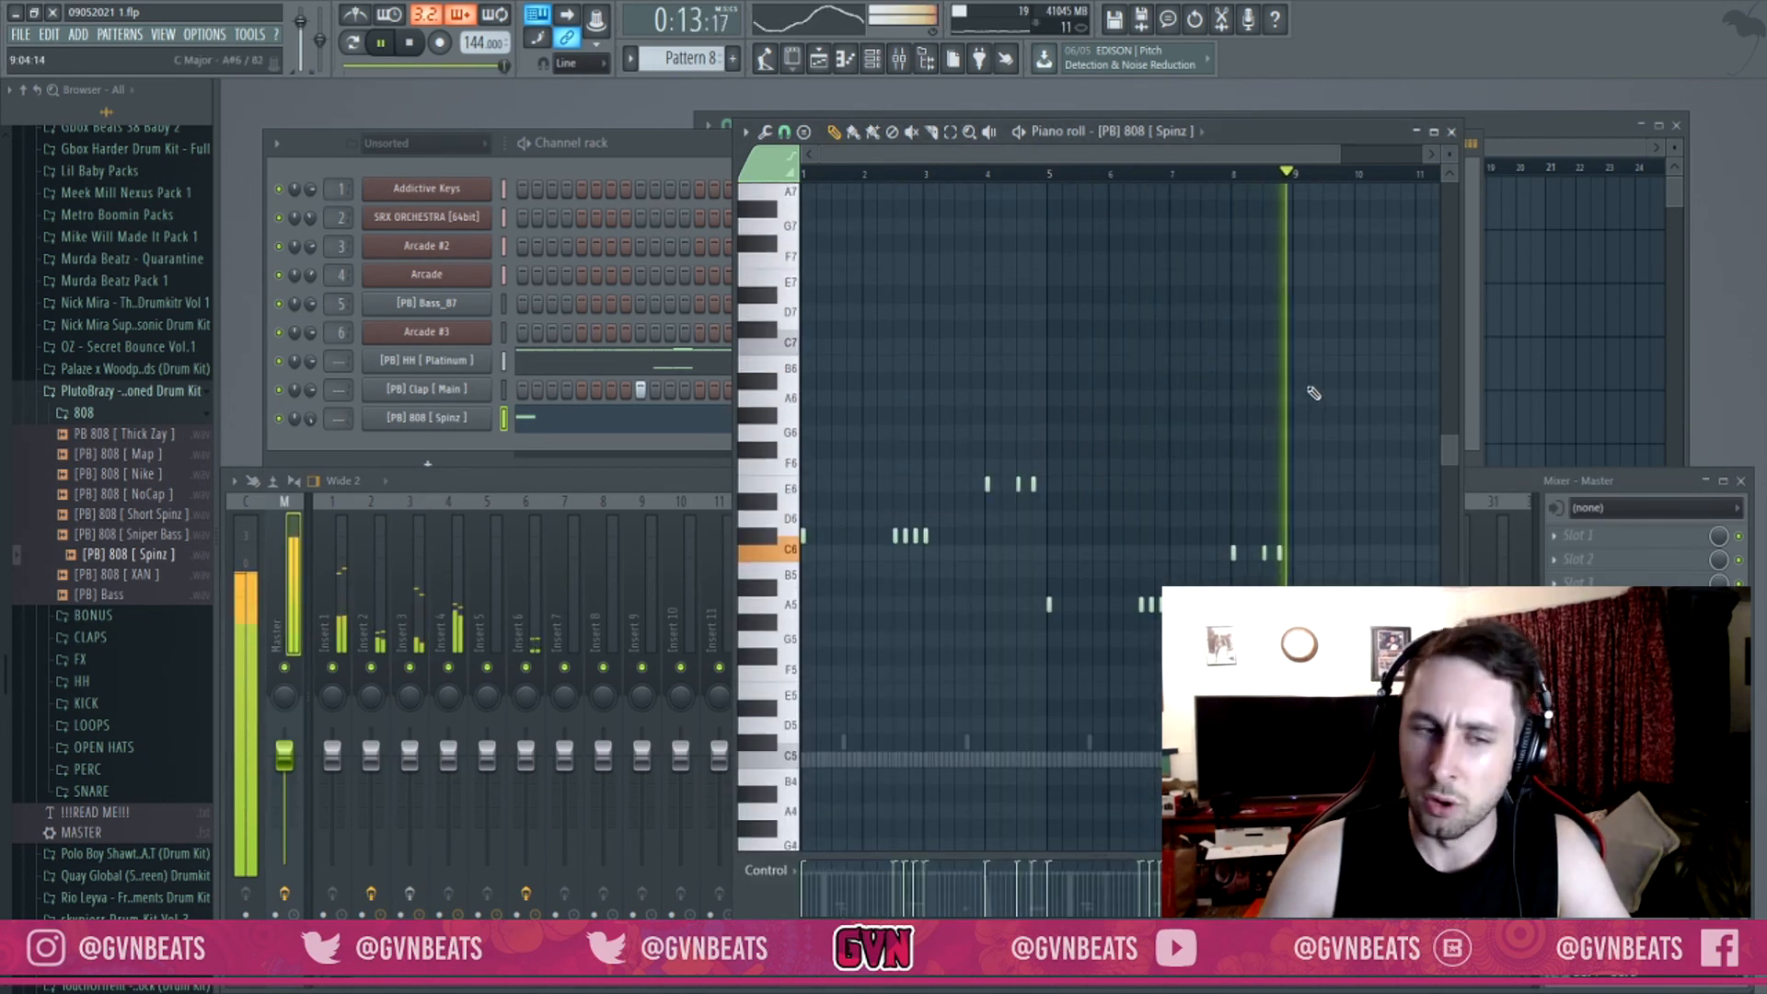
key(space)
scroll(1293, 488, down, 2)
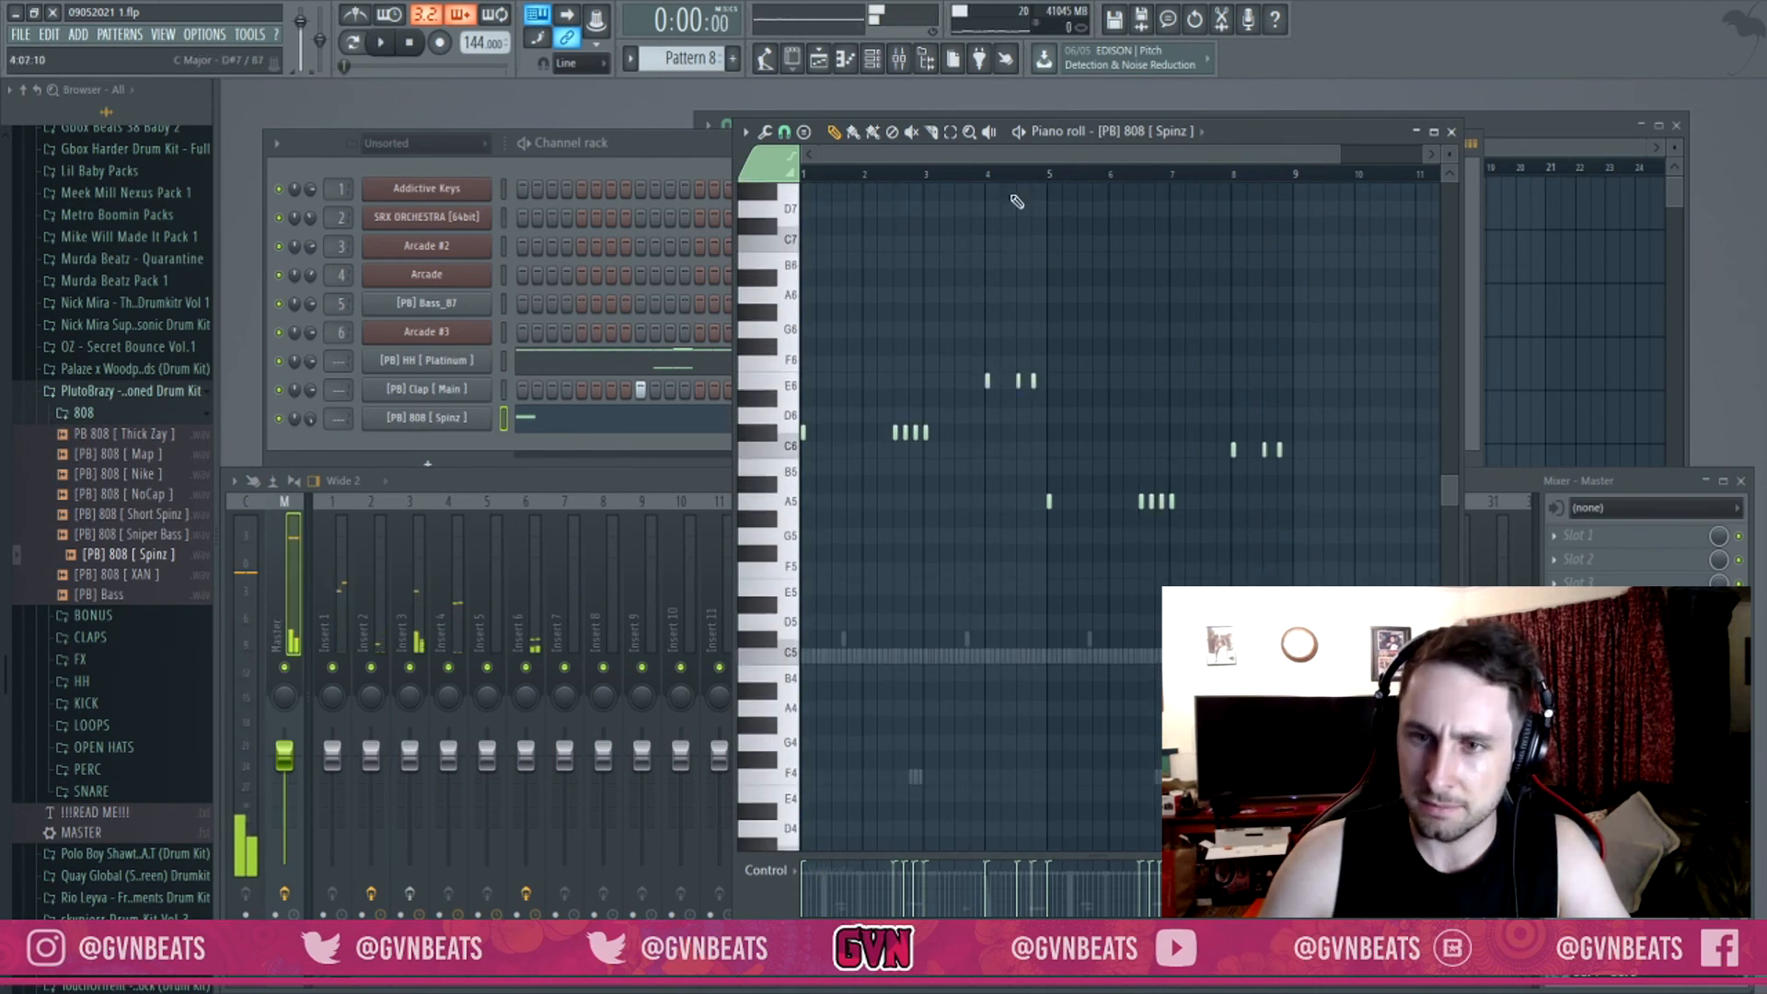
Lower the three 808 notes in bar 8 by a semitone to B5, and drop the 808 notes by an octave.
key(space)
drag(1312, 474, 1198, 430)
key(shift+Down)
key(ctrl+d)
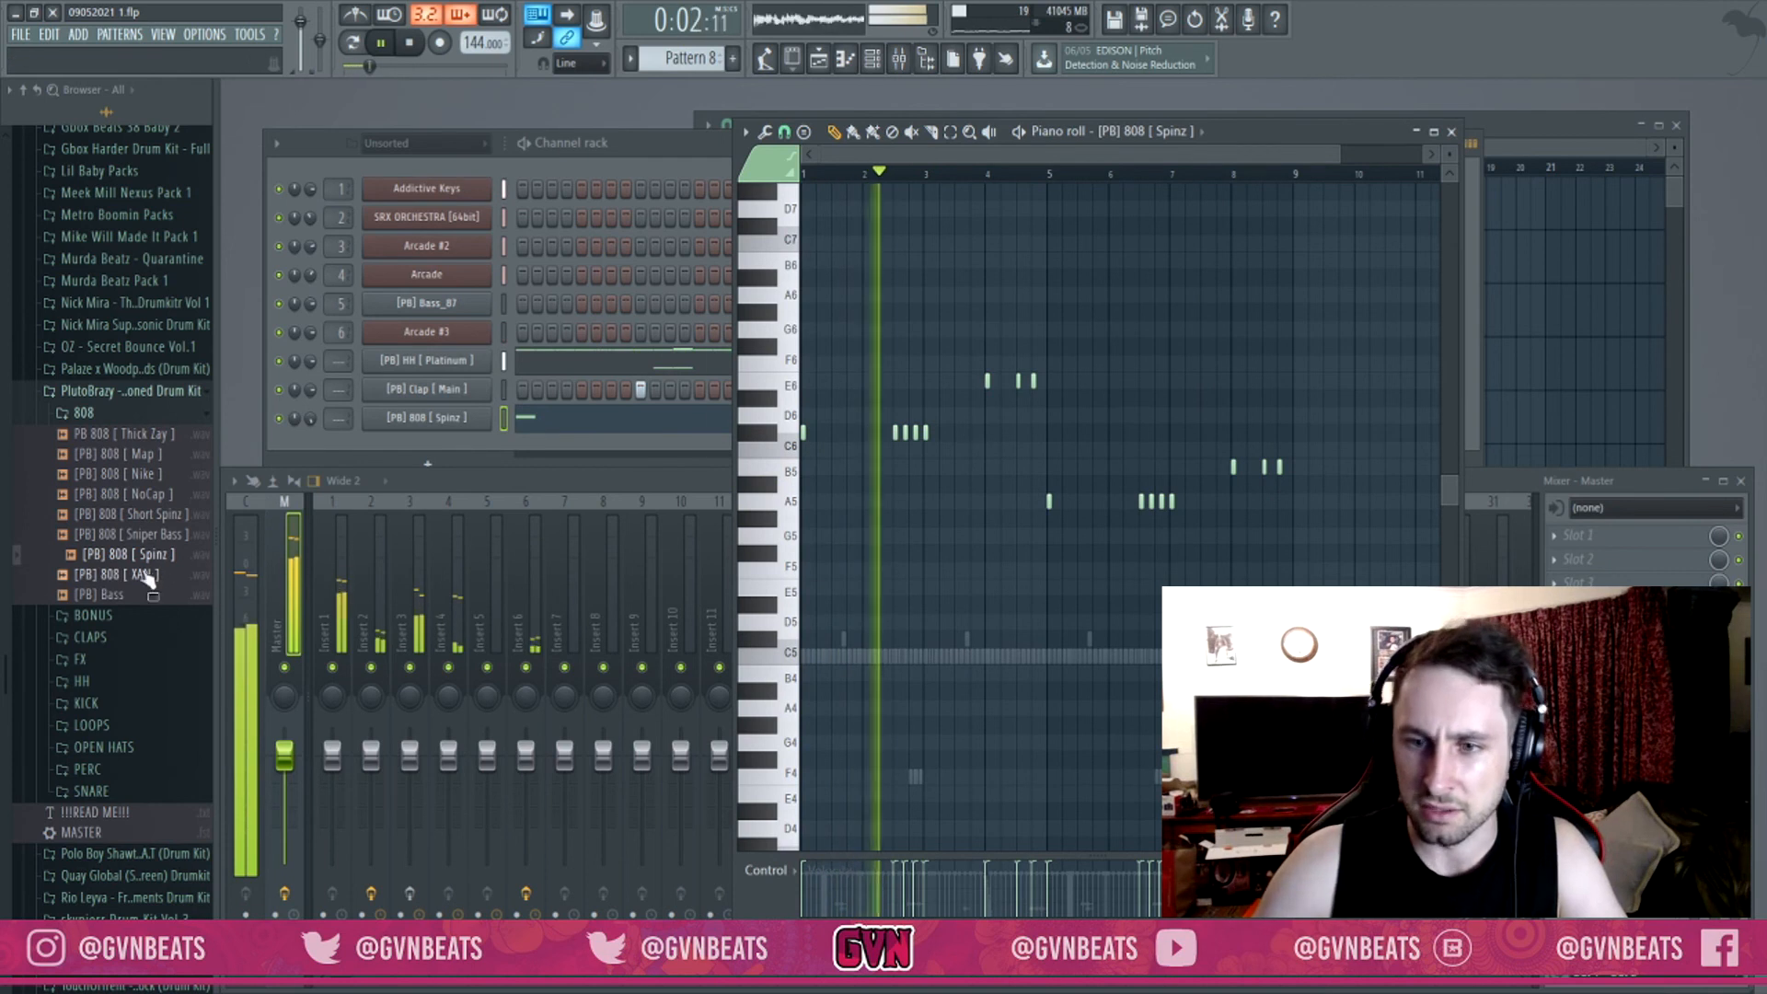
key(ctrl+Down)
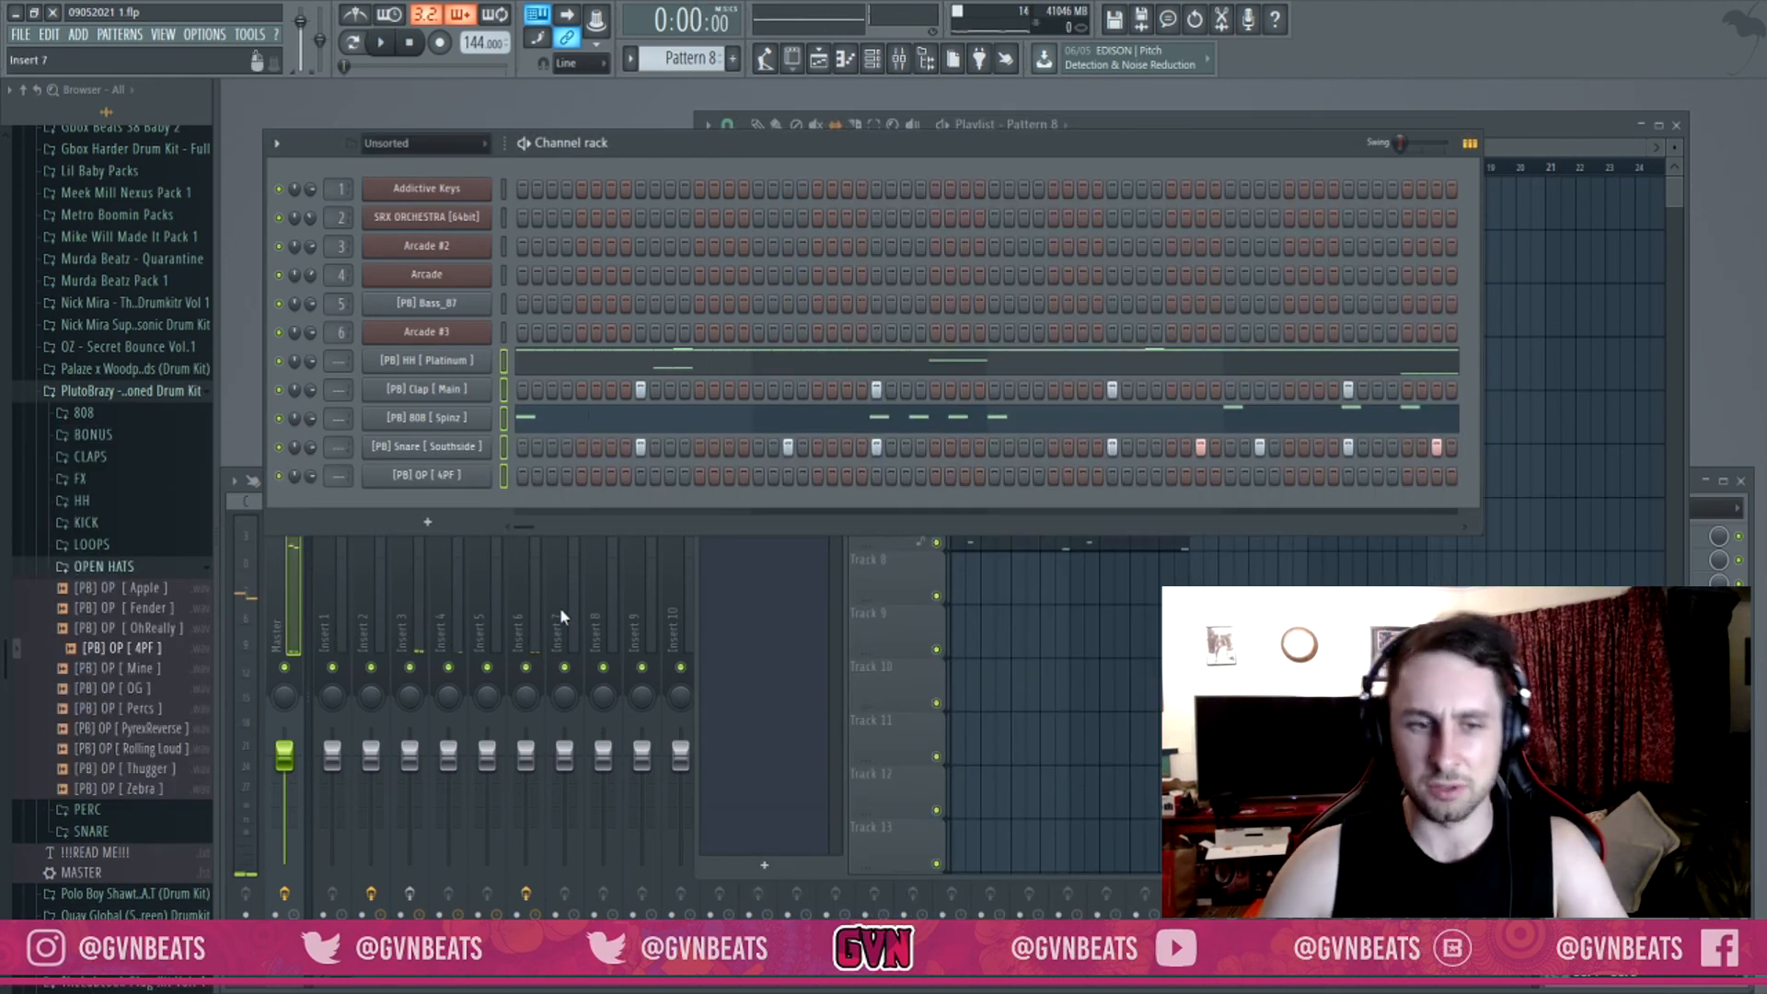
Route the hi-hat, clap, 808, snare and open hat channels to mixer tracks 7 to 11.
click(561, 604)
key(ctrl+l)
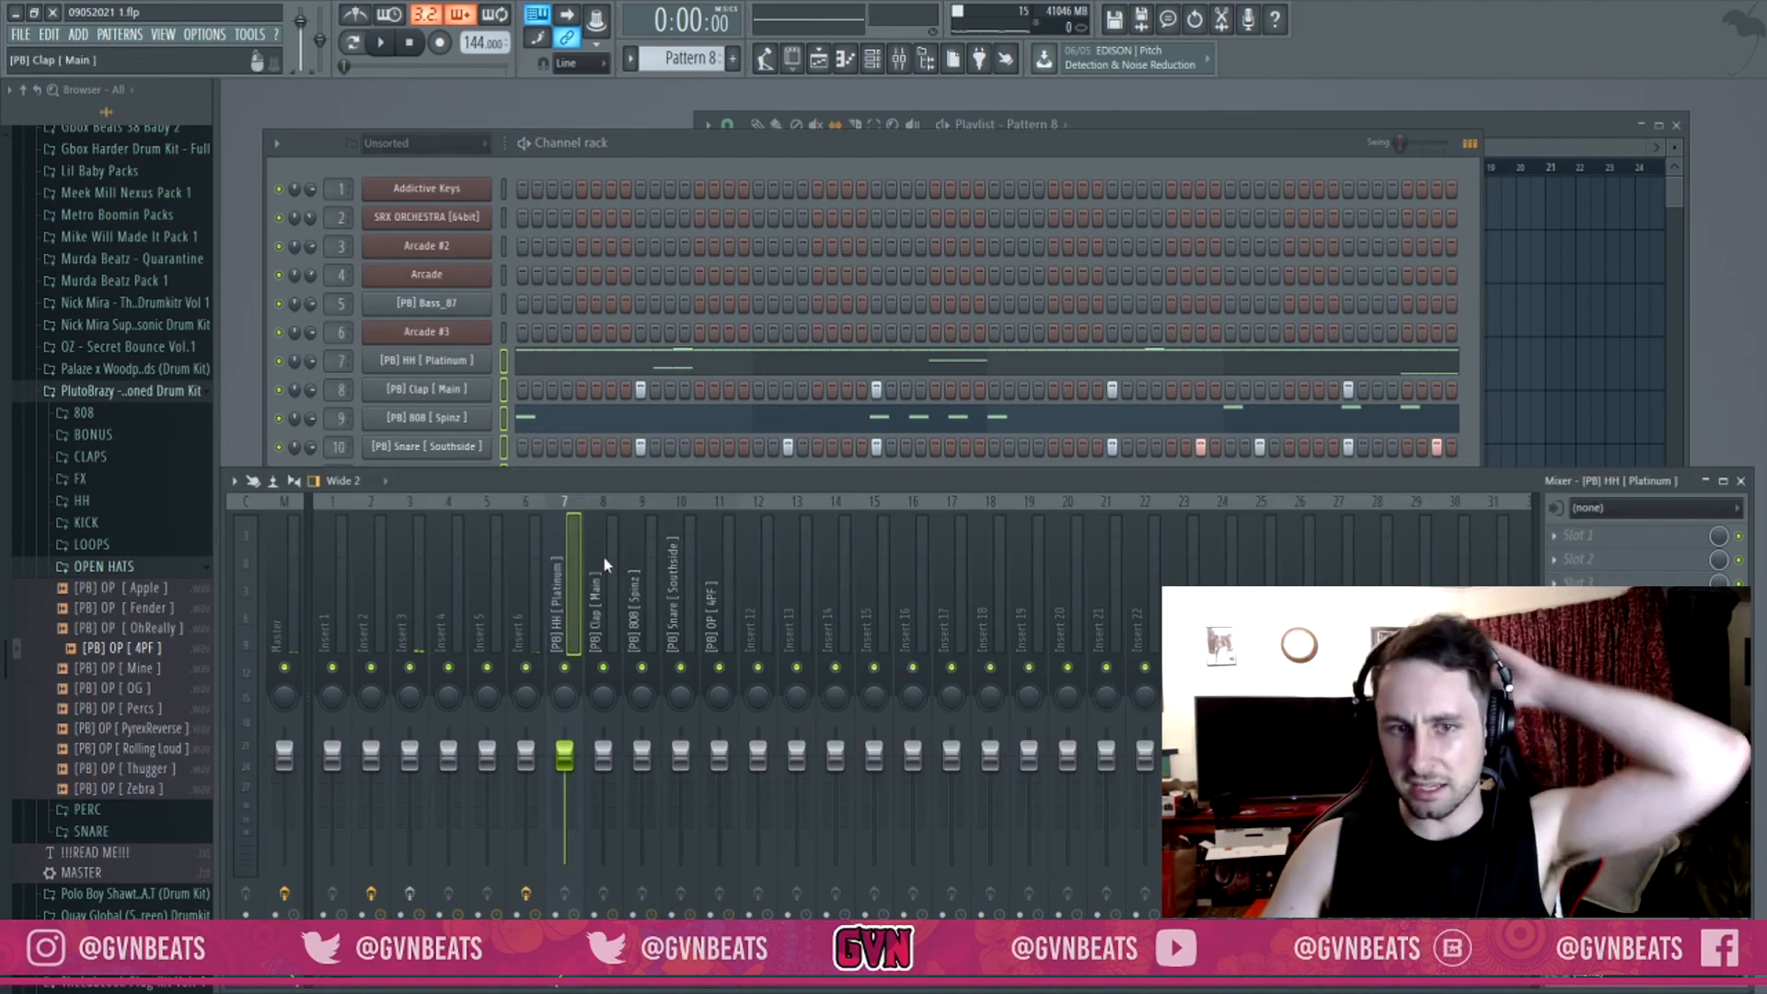
Try out open hat placements during playback and place [PB] OP [ 4PF ] hits on the second beat of bars 1 and 3.
click(552, 159)
key(space)
key(space)
click(582, 477)
right_click(582, 479)
key(space)
key(space)
click(727, 478)
right_click(729, 477)
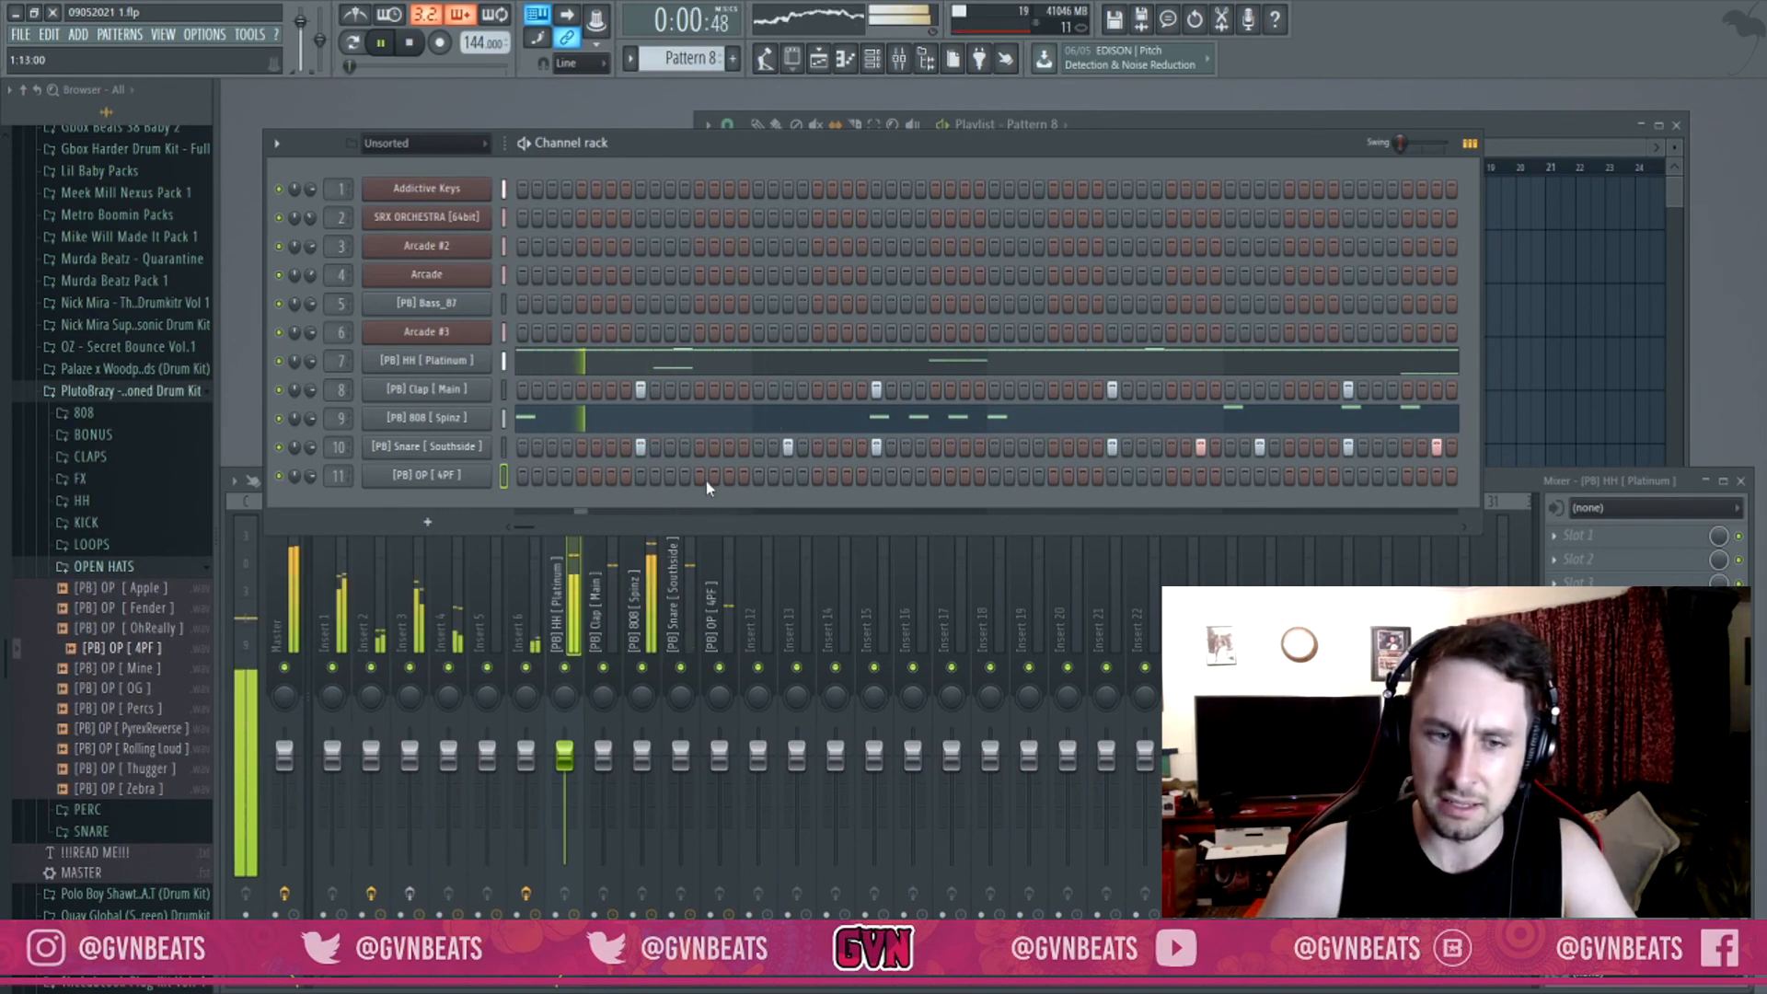
click(699, 477)
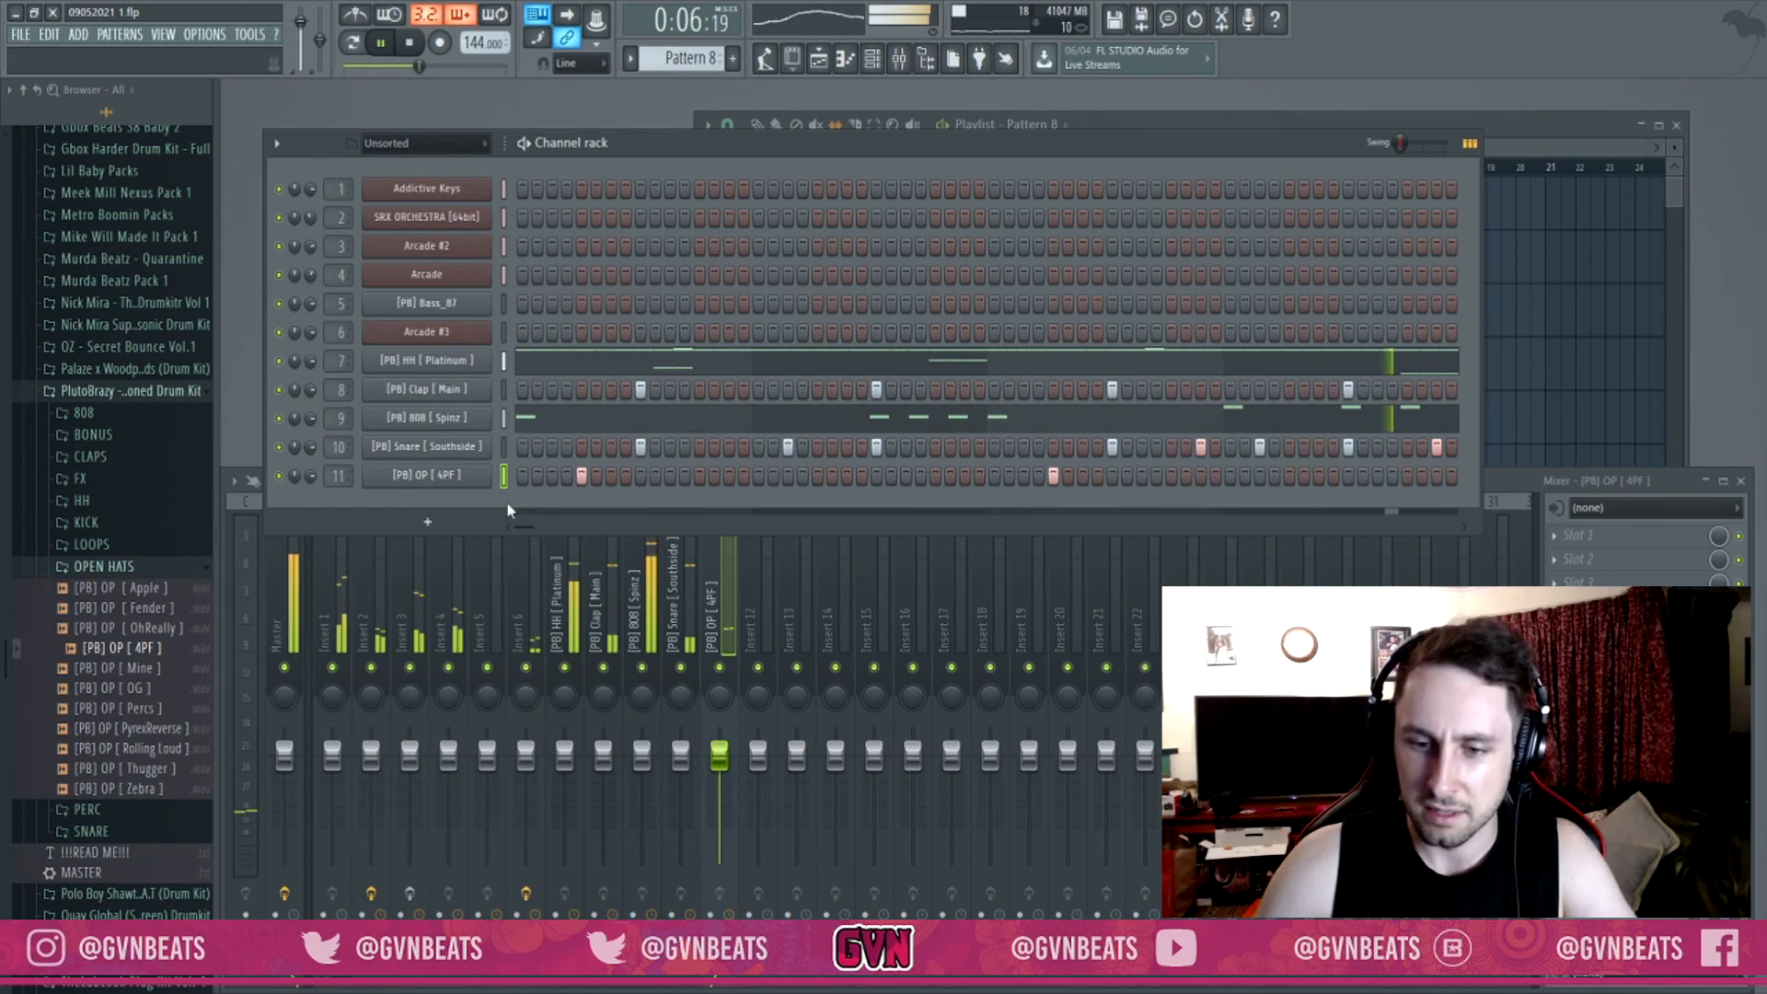
Select the 808's mixer track to check its level and save the project.
click(630, 594)
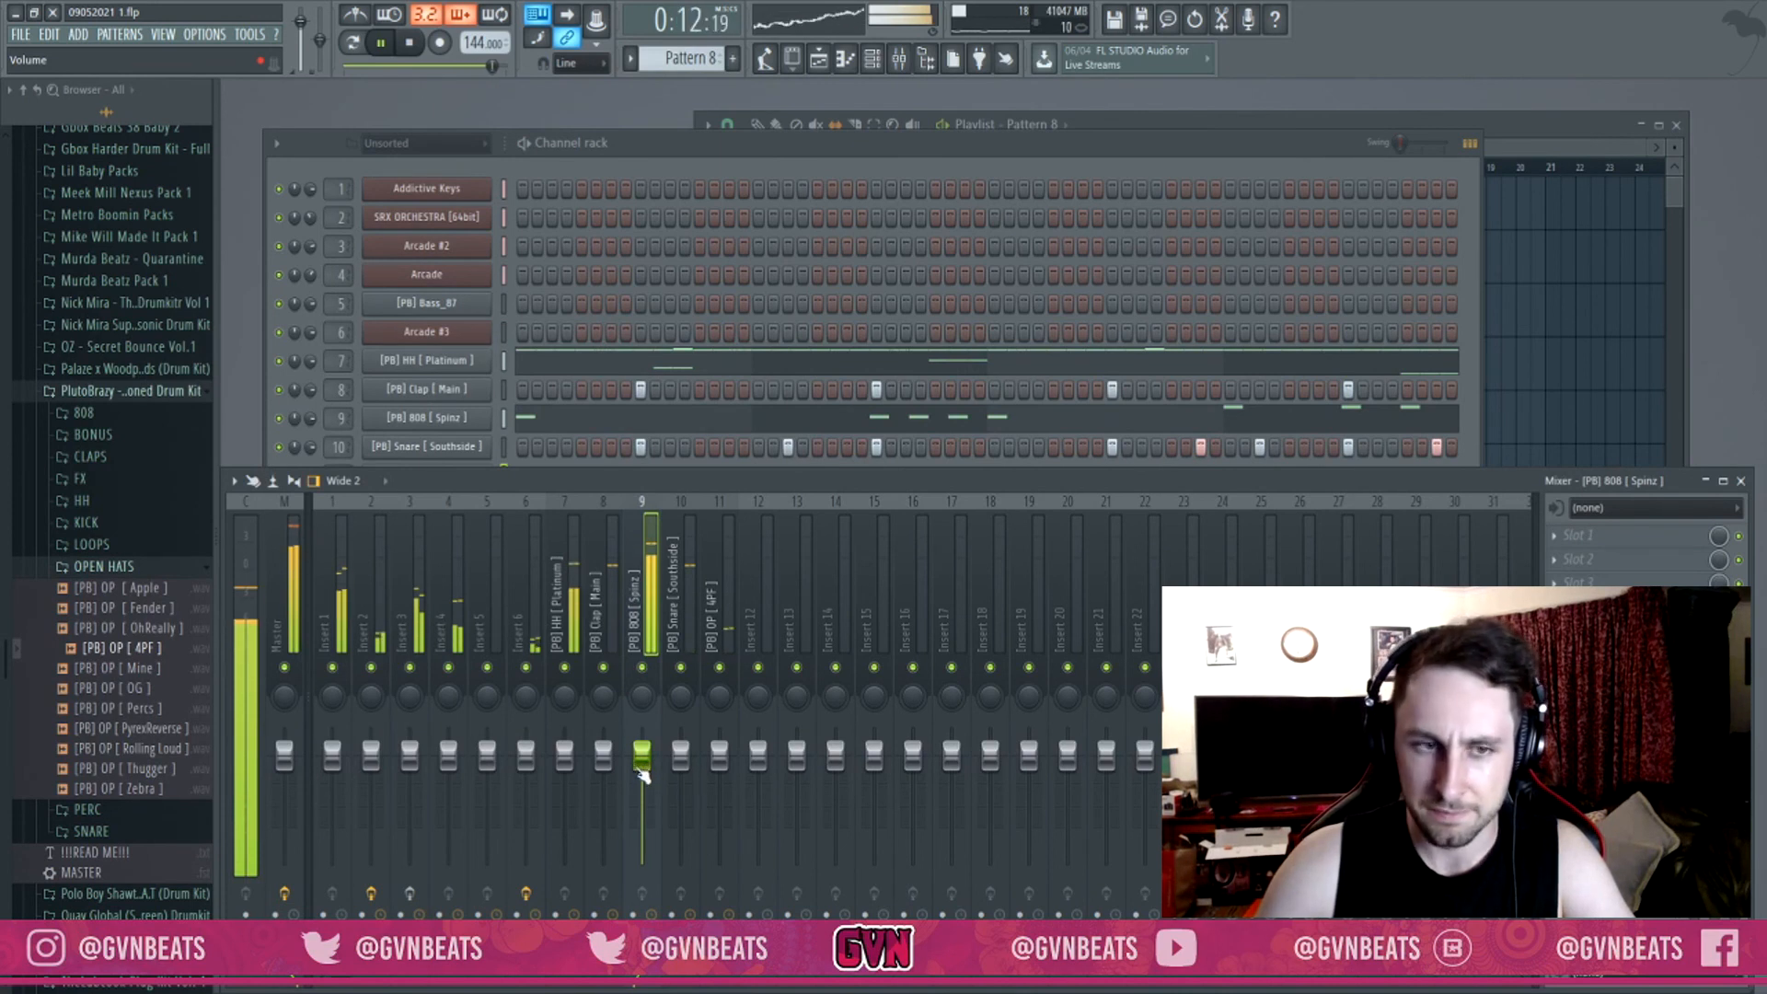
key(ctrl+s)
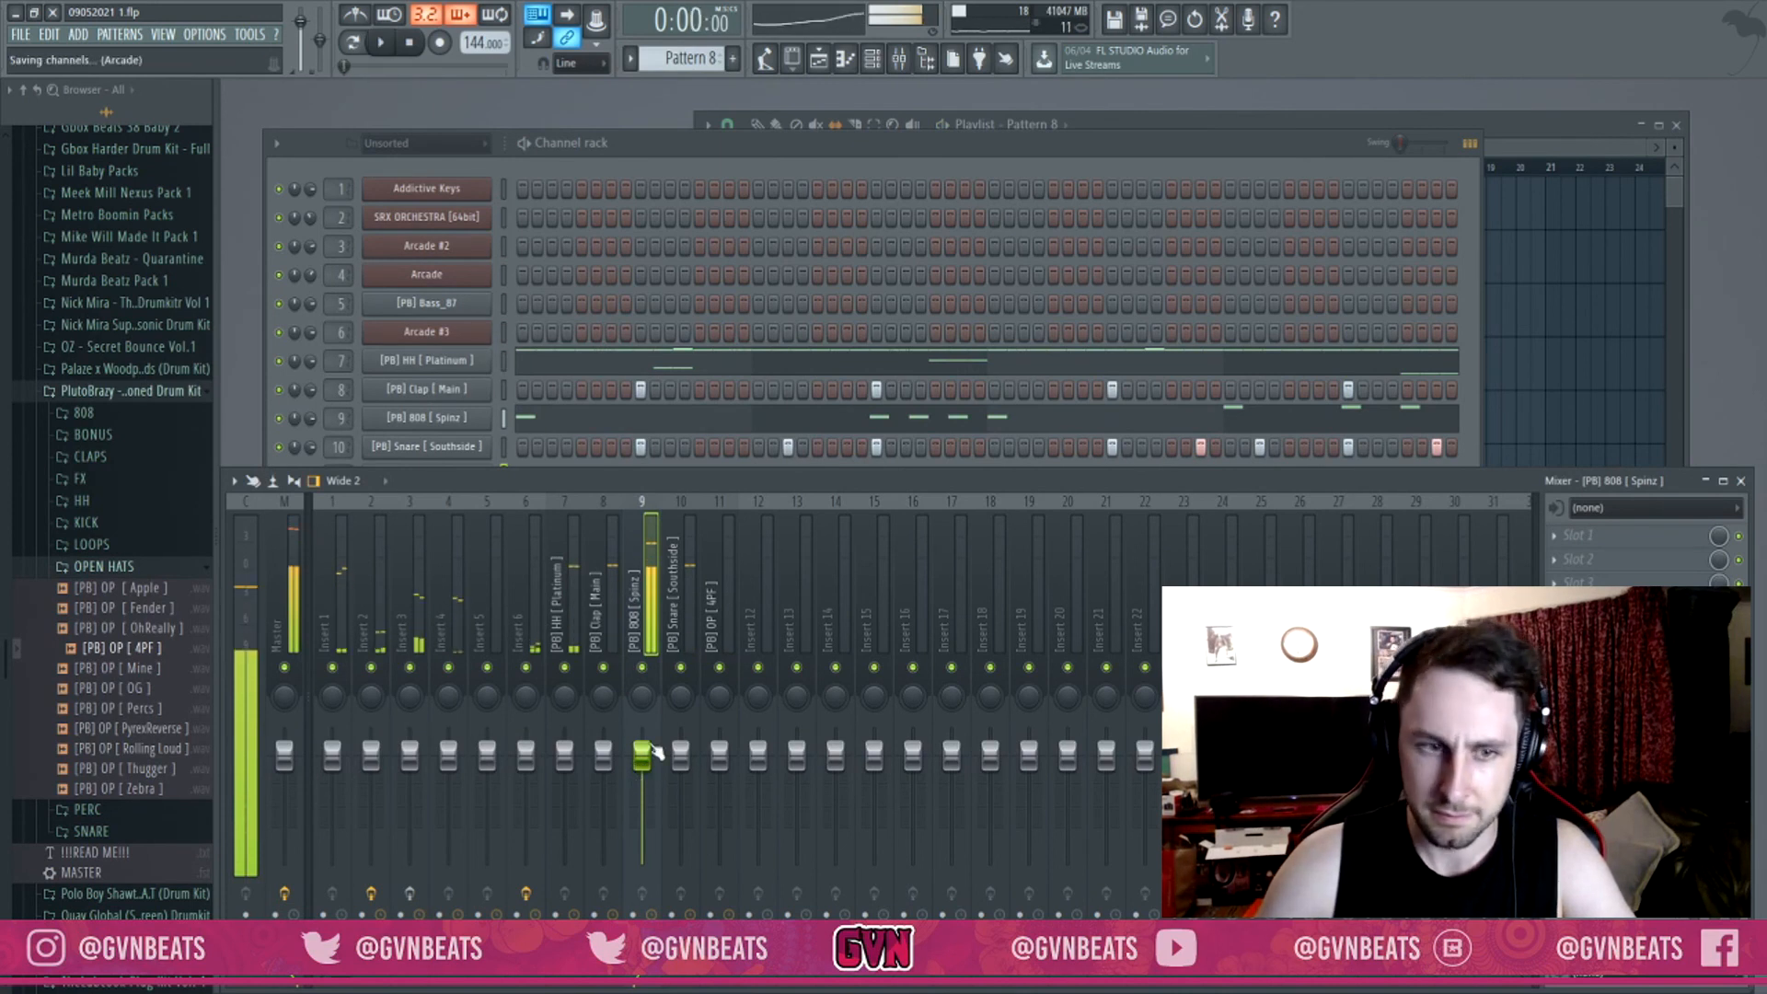
click(1560, 310)
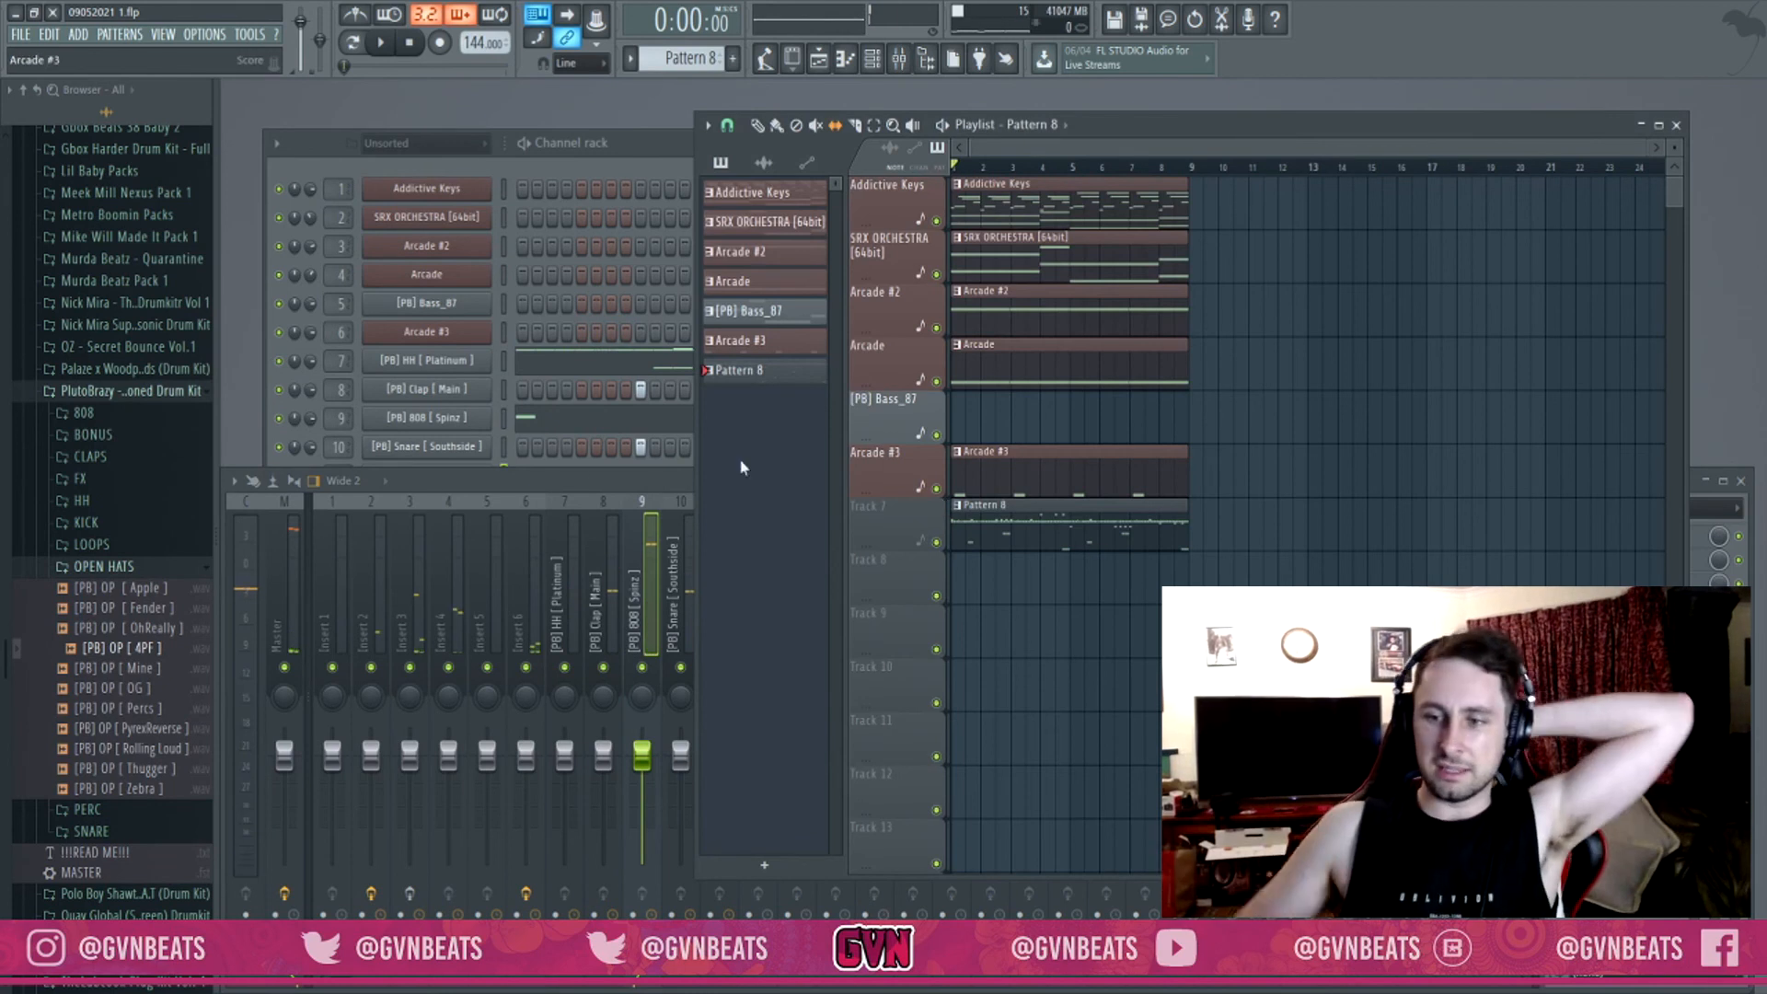
click(555, 157)
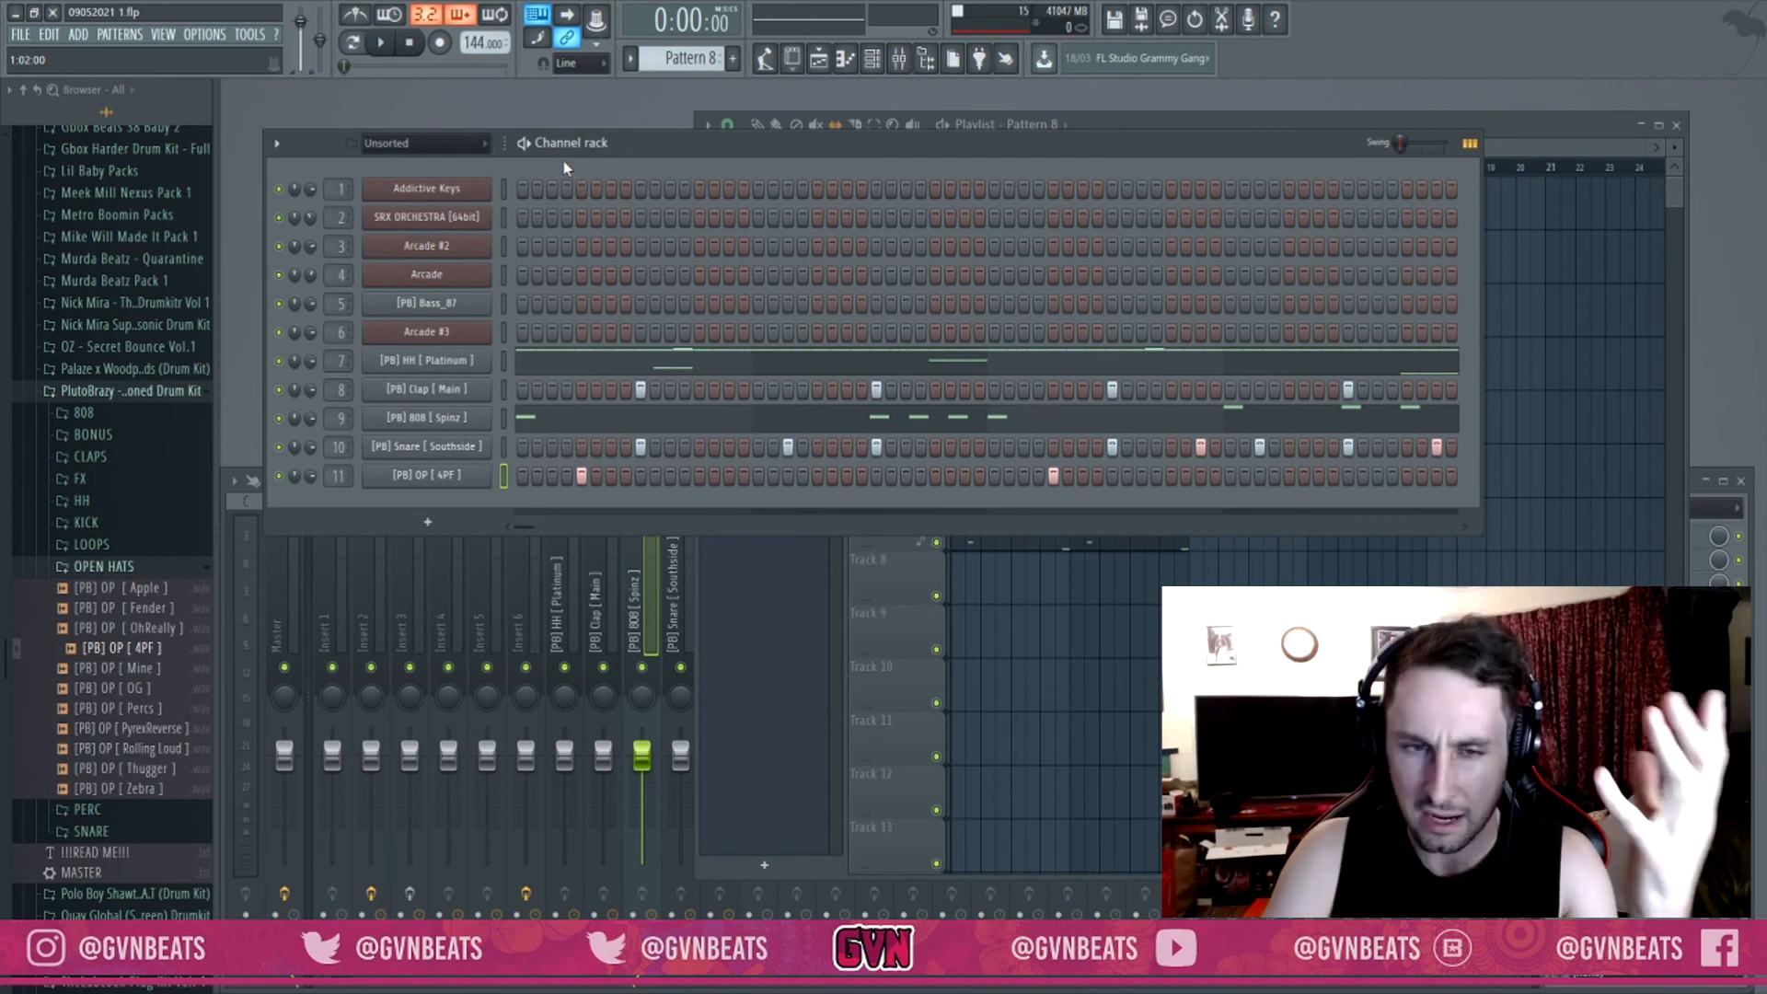
click(804, 653)
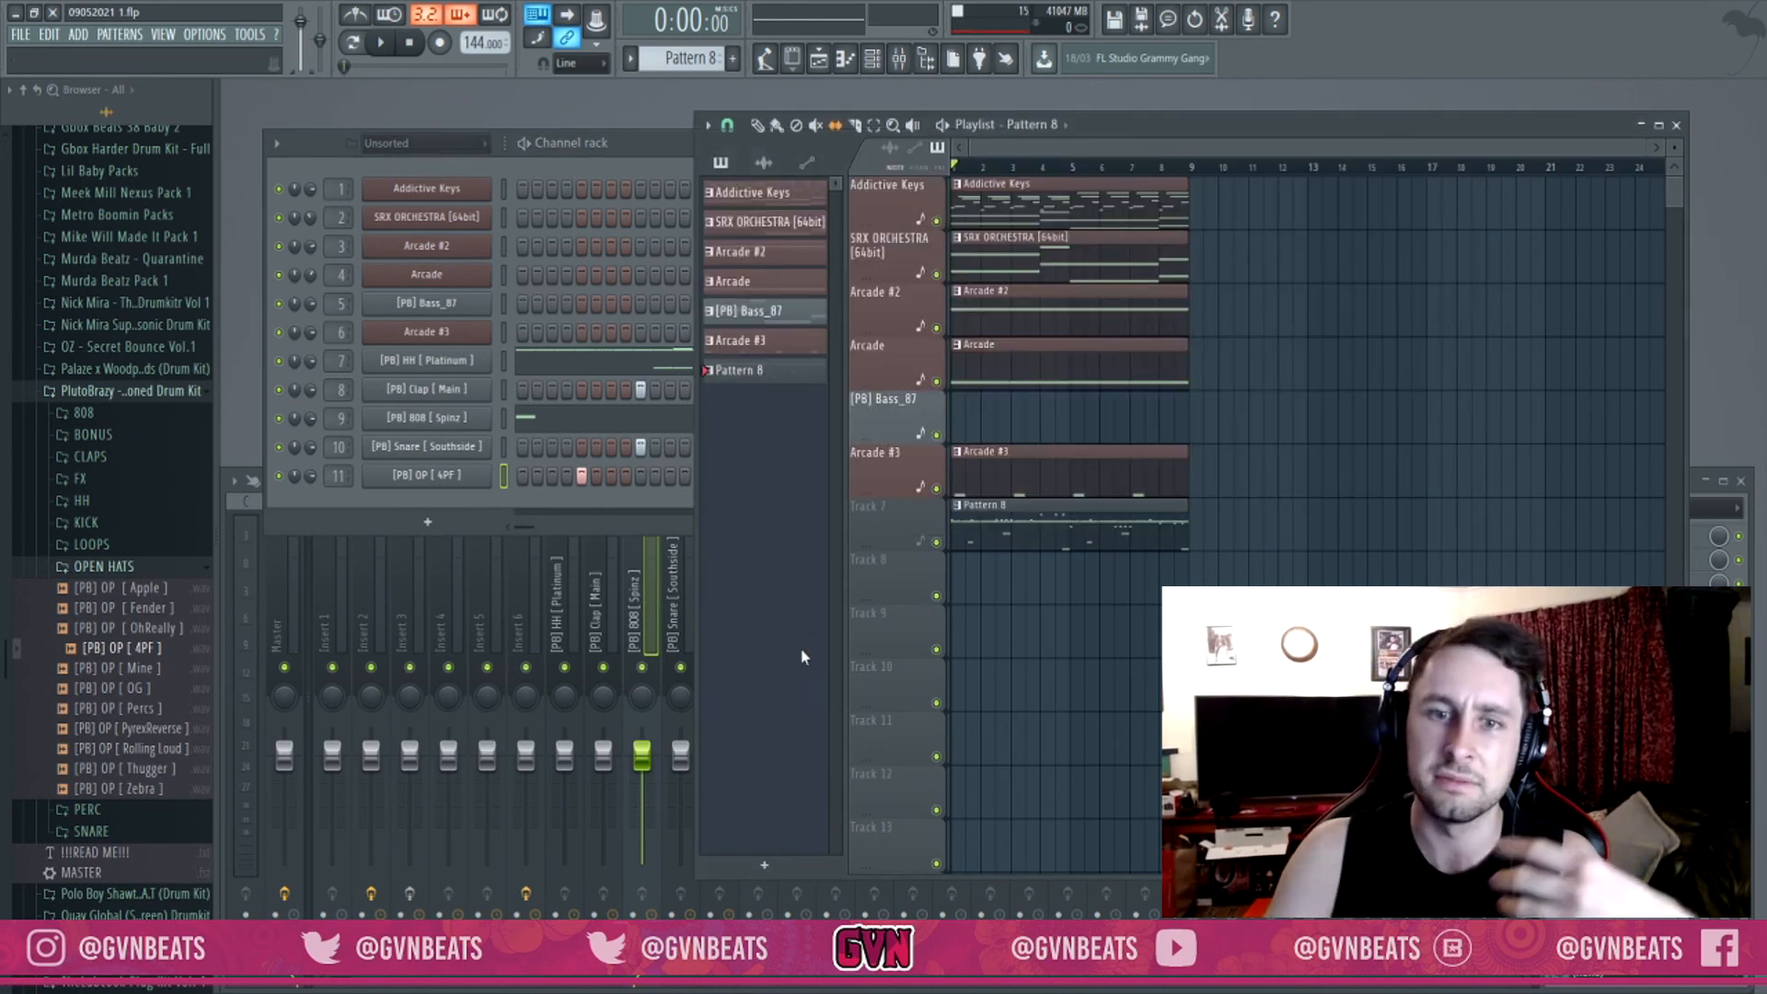